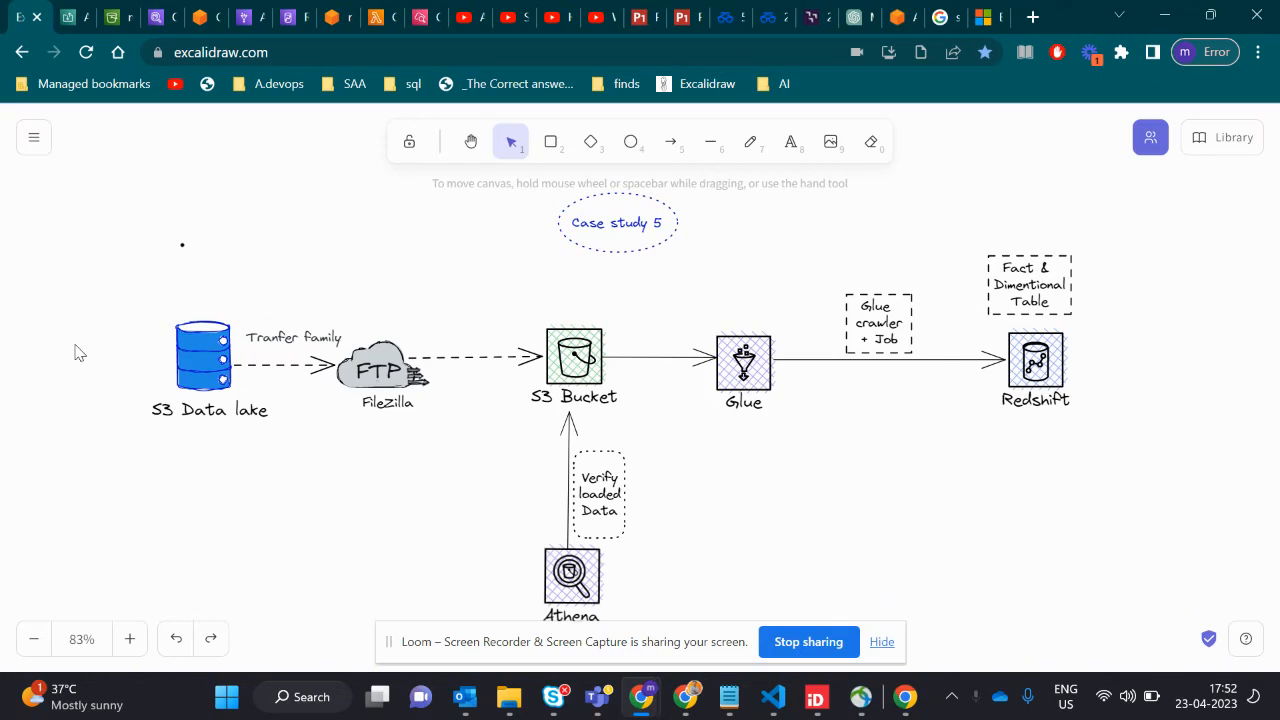
- Switch to the Word document case study4 financial data.docx and review the Case Study -5 project context and data set
{"action": "scroll", "coordinate": [80, 353], "scroll_direction": "down", "scroll_amount": 1}
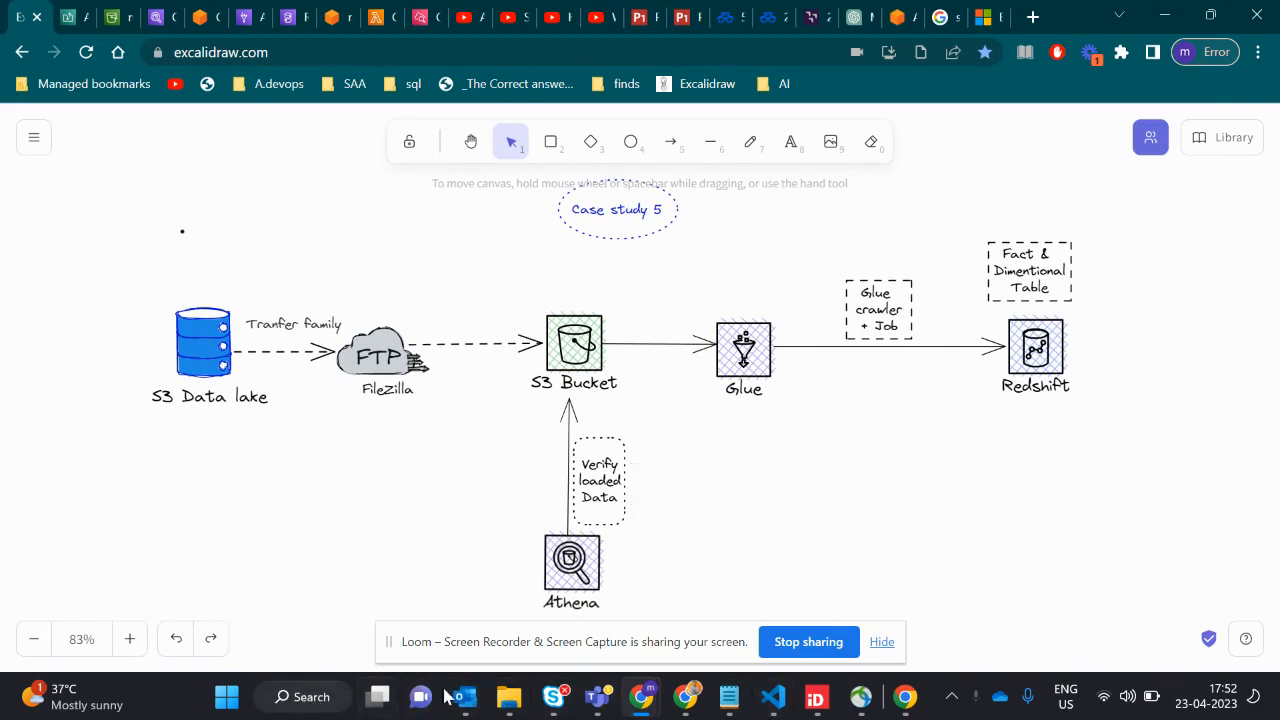
{"action": "left_click", "coordinate": [951, 696]}
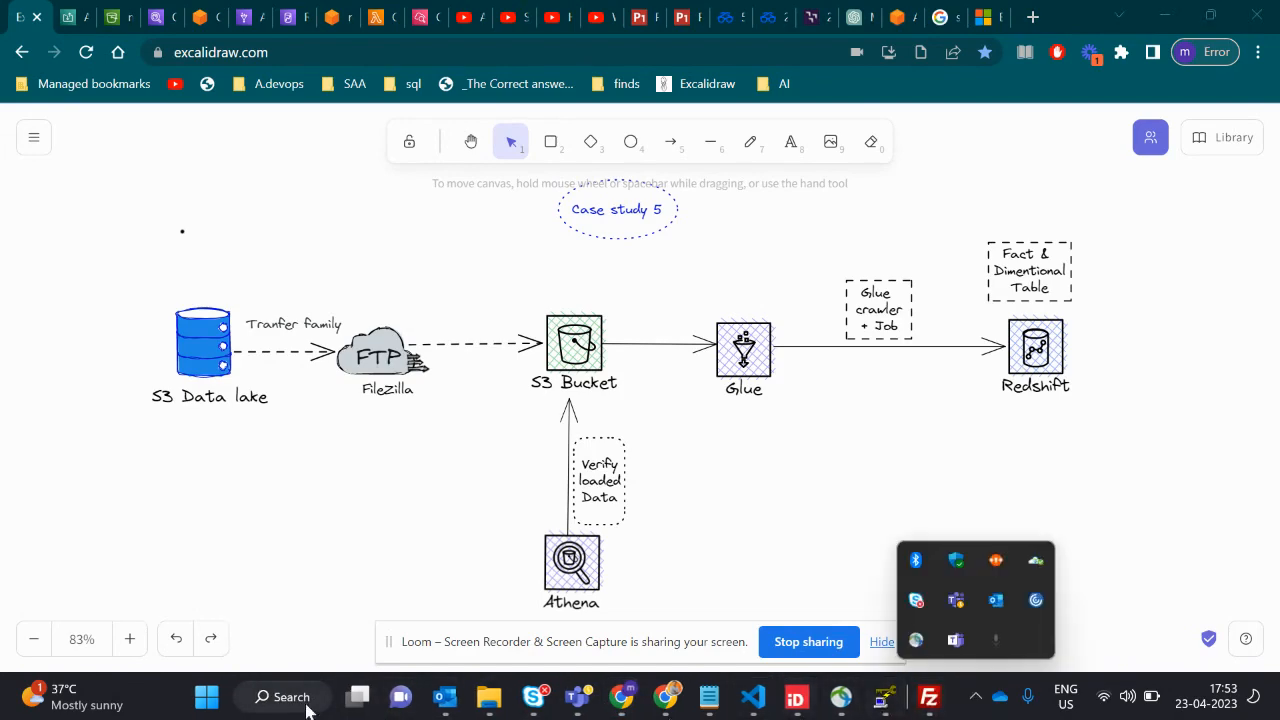
{"action": "left_click", "coordinate": [340, 684]}
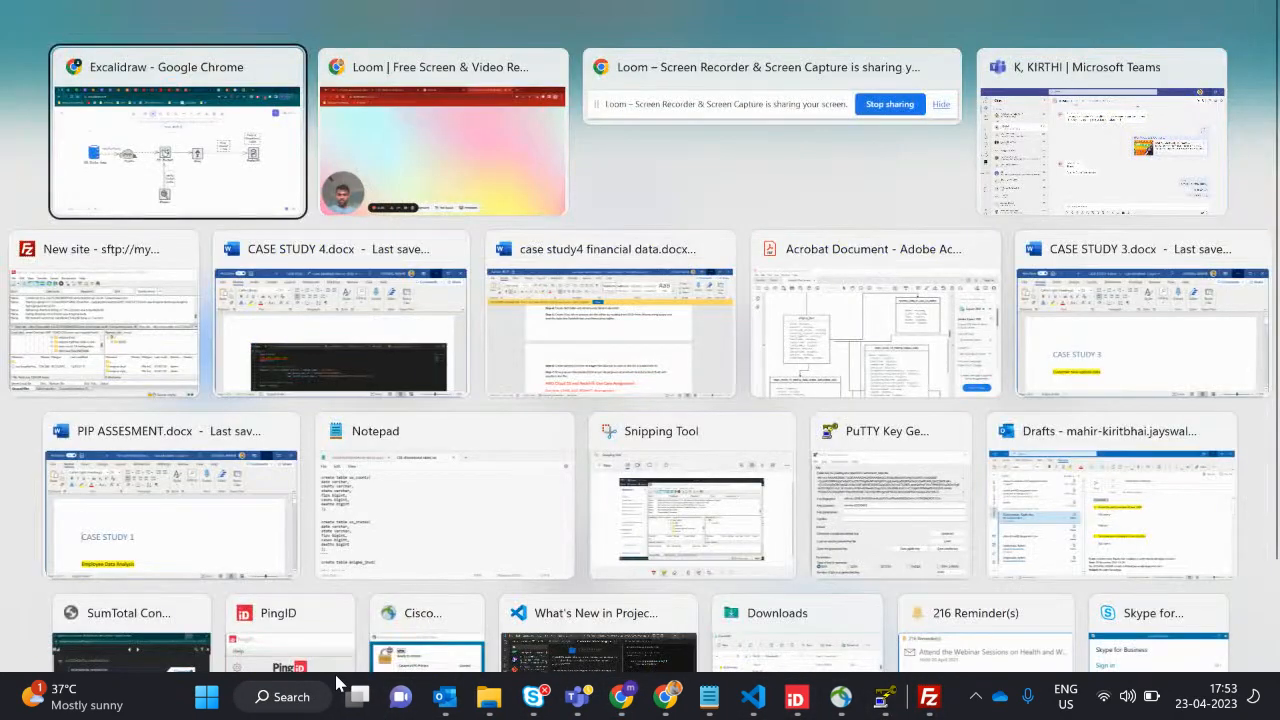
{"action": "left_click", "coordinate": [597, 340]}
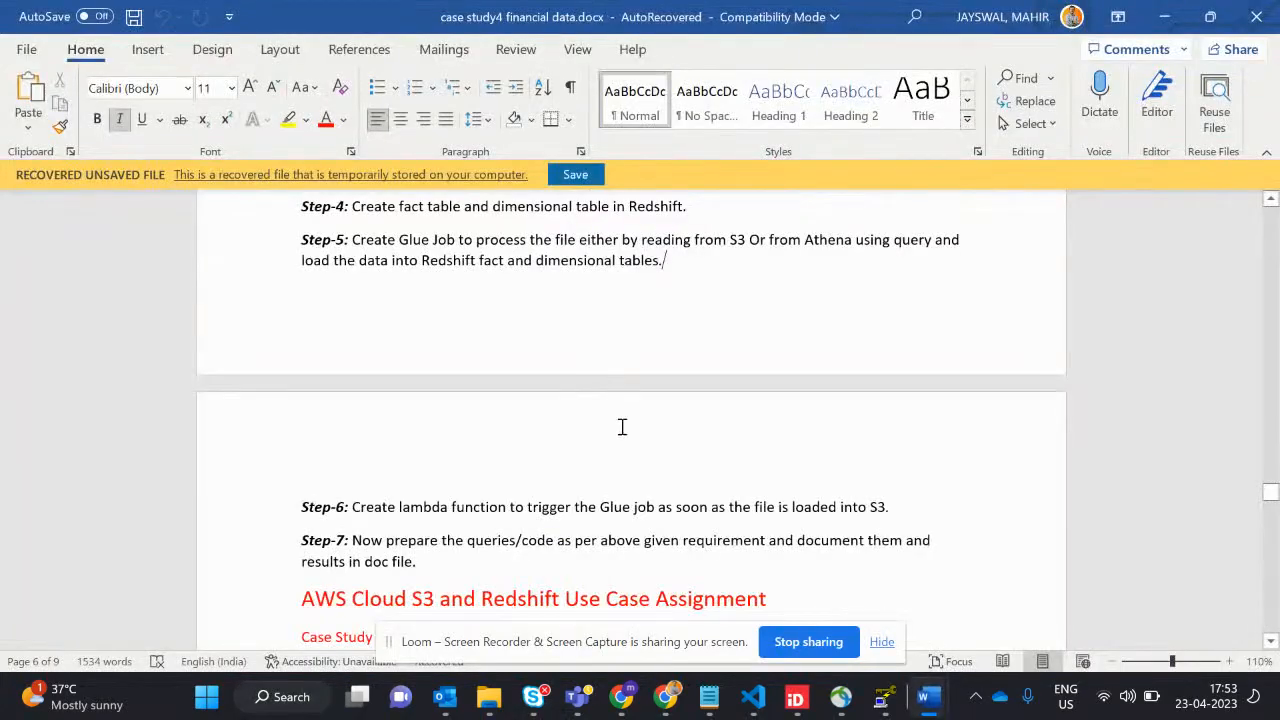
{"action": "scroll", "coordinate": [622, 427], "scroll_direction": "up", "scroll_amount": 15}
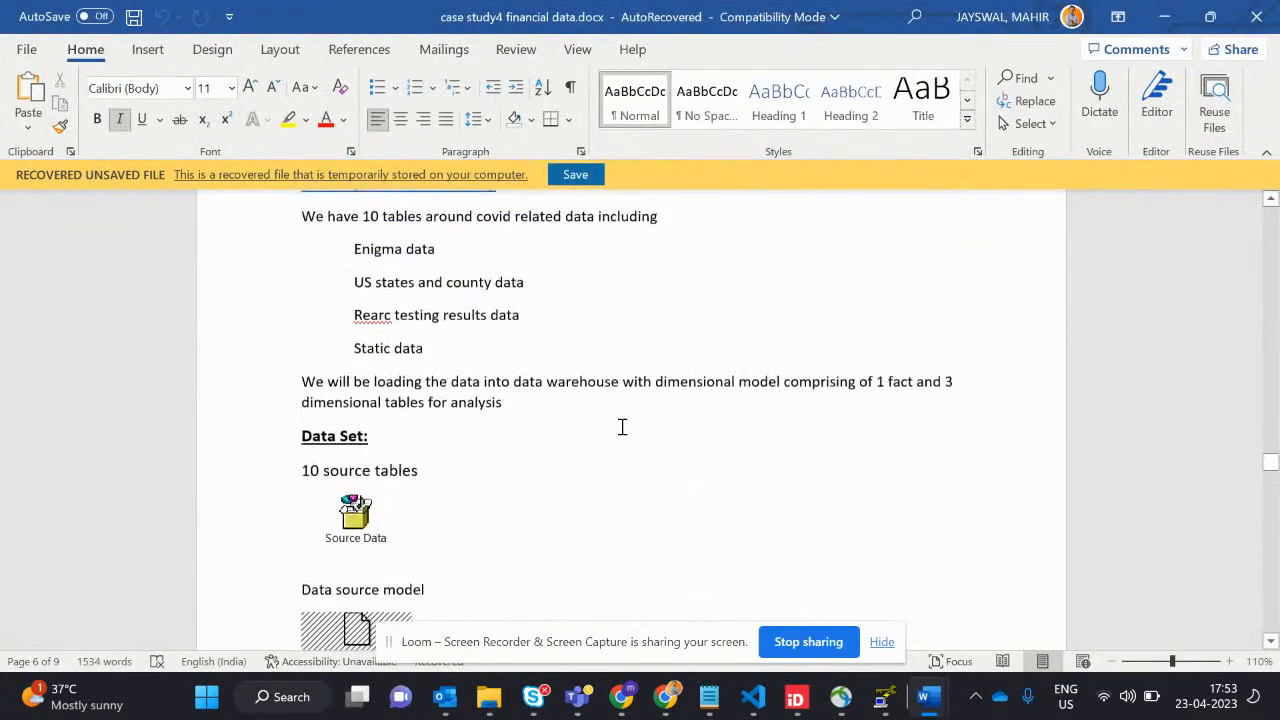
{"action": "scroll", "coordinate": [622, 427], "scroll_direction": "up", "scroll_amount": 1}
{"action": "scroll", "coordinate": [609, 472], "scroll_direction": "down", "scroll_amount": 3}
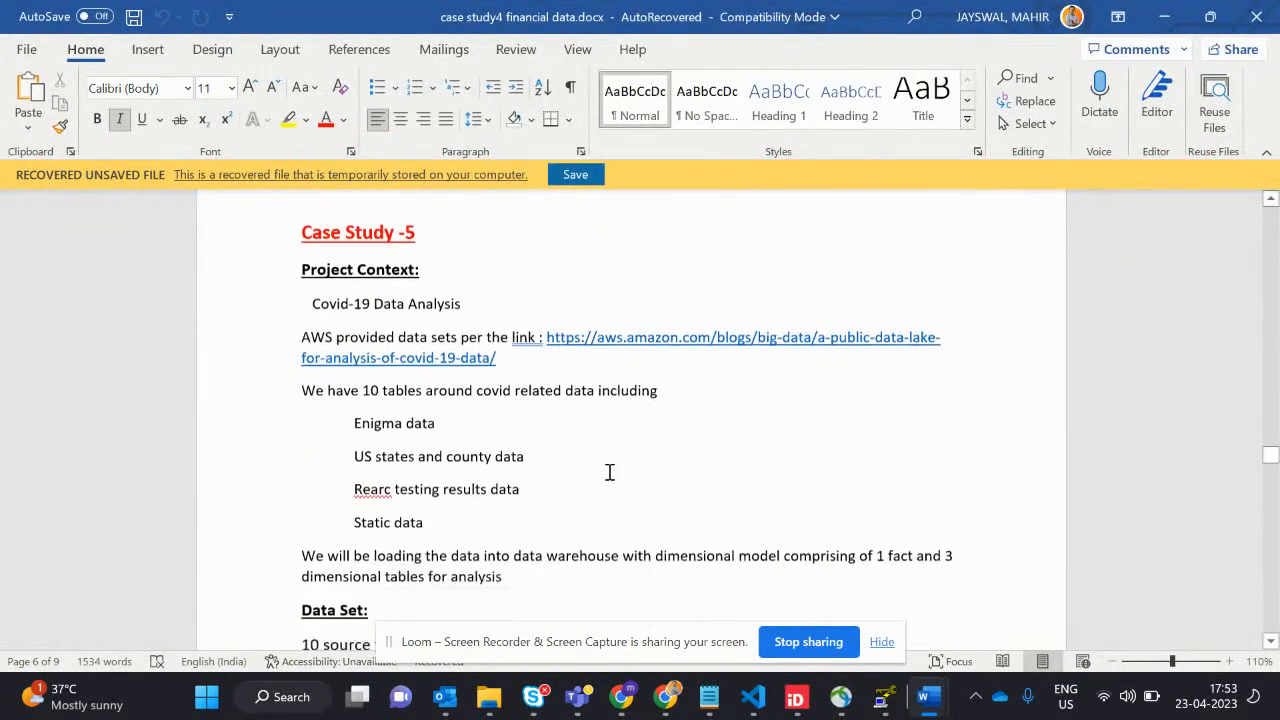
{"action": "scroll", "coordinate": [609, 472], "scroll_direction": "down", "scroll_amount": 20}
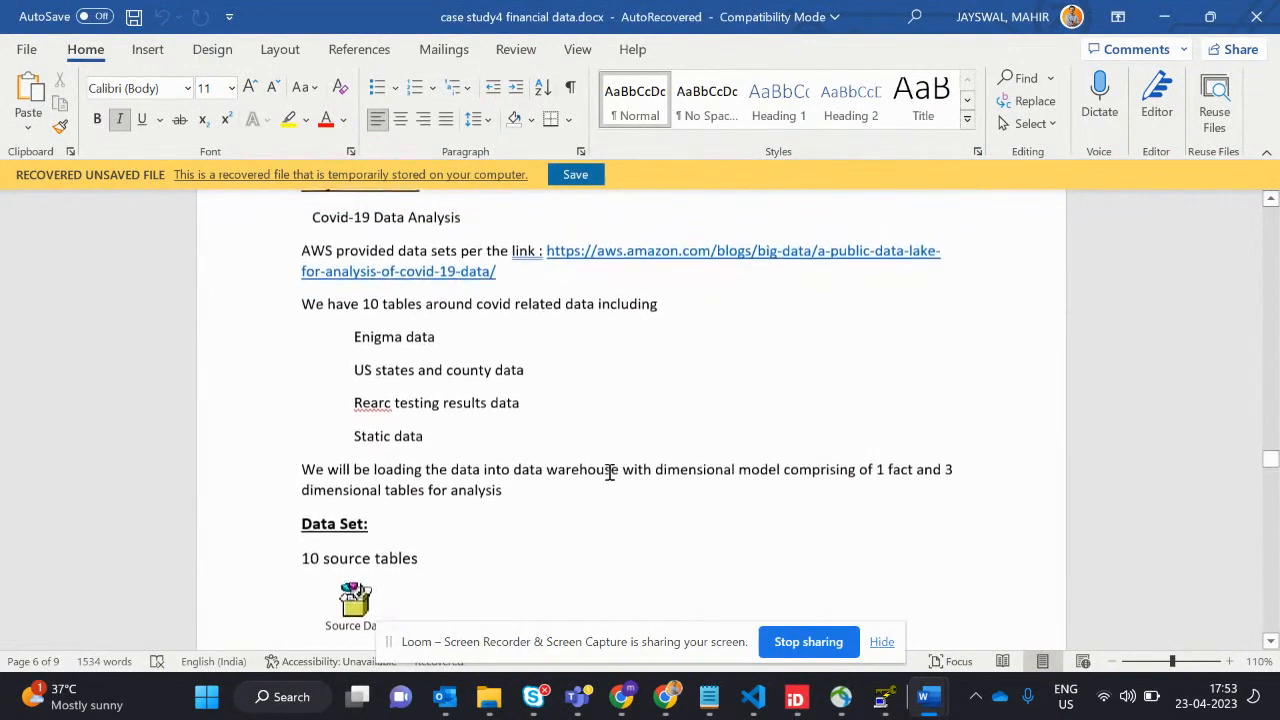
{"action": "scroll", "coordinate": [606, 472], "scroll_direction": "down", "scroll_amount": 1}
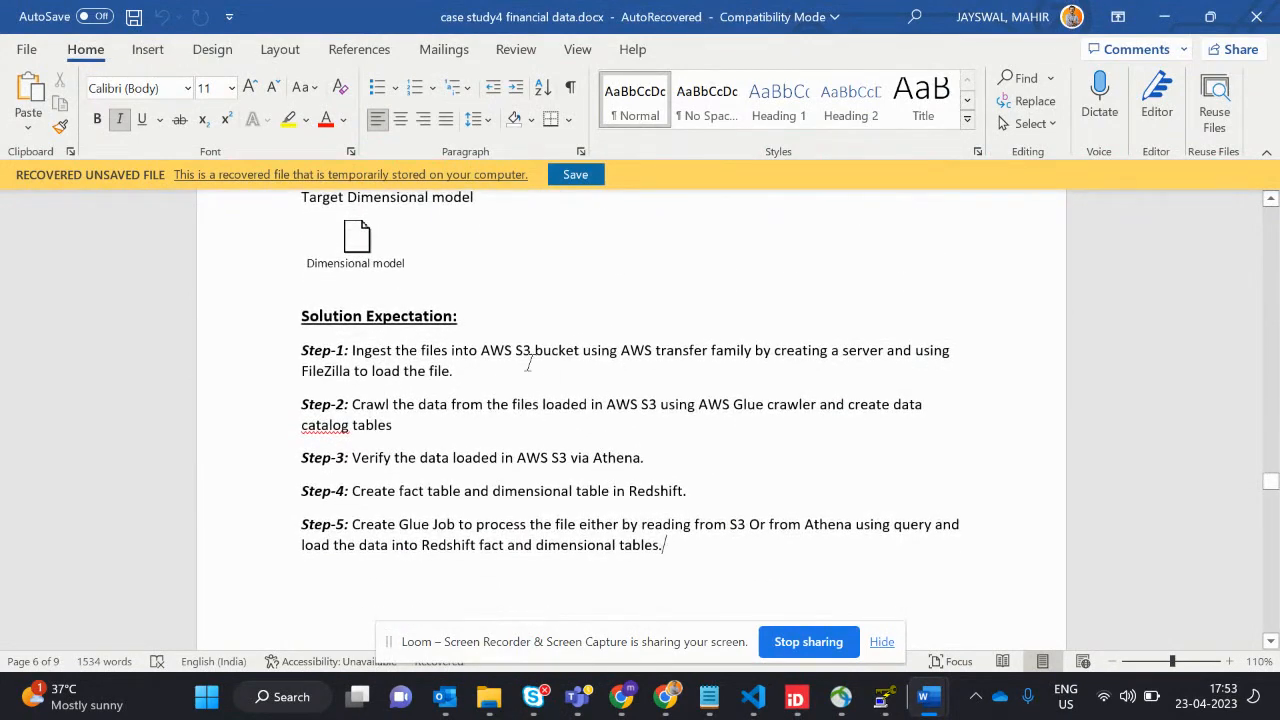
- Read through the Solution Expectation steps, marking AWS transfer family, FileZilla and the Athena verification text along the way
{"action": "left_click_drag", "start_coordinate": [691, 350], "coordinate": [754, 355]}
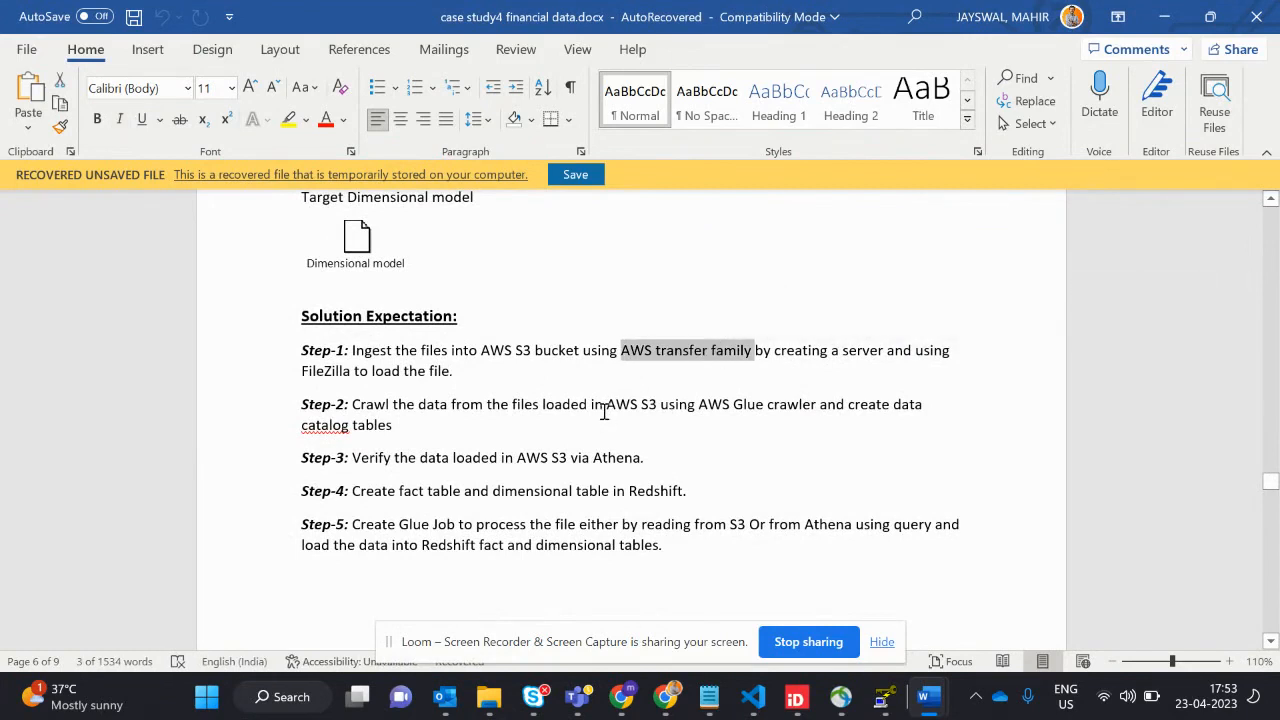
{"action": "left_click_drag", "start_coordinate": [291, 373], "coordinate": [350, 372]}
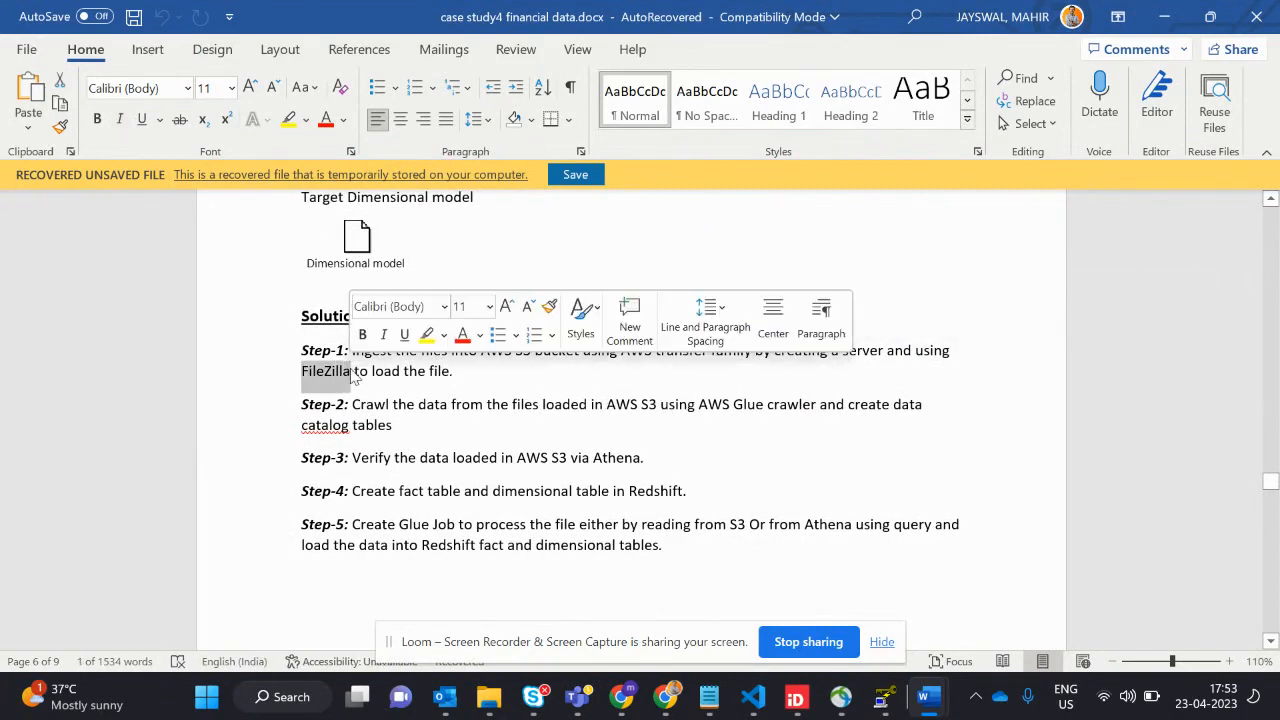
{"action": "left_click_drag", "start_coordinate": [415, 408], "coordinate": [484, 407]}
{"action": "left_click", "coordinate": [467, 431]}
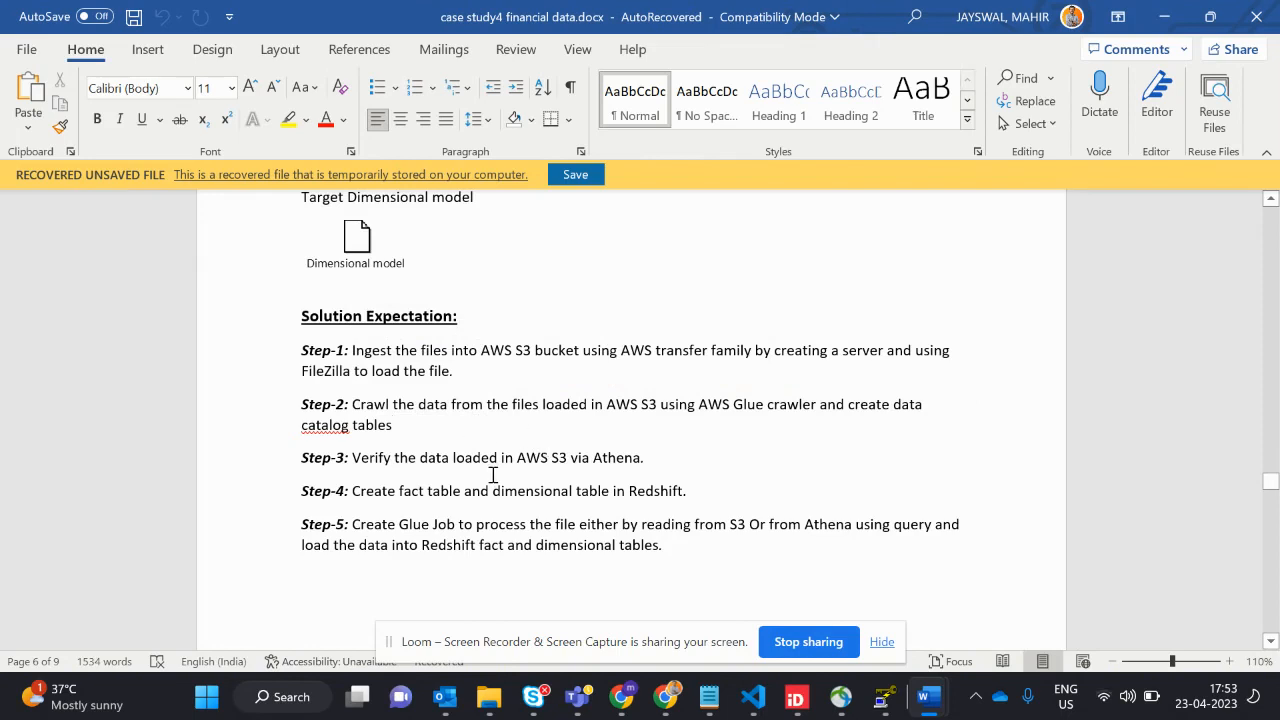
{"action": "left_click_drag", "start_coordinate": [378, 463], "coordinate": [623, 457]}
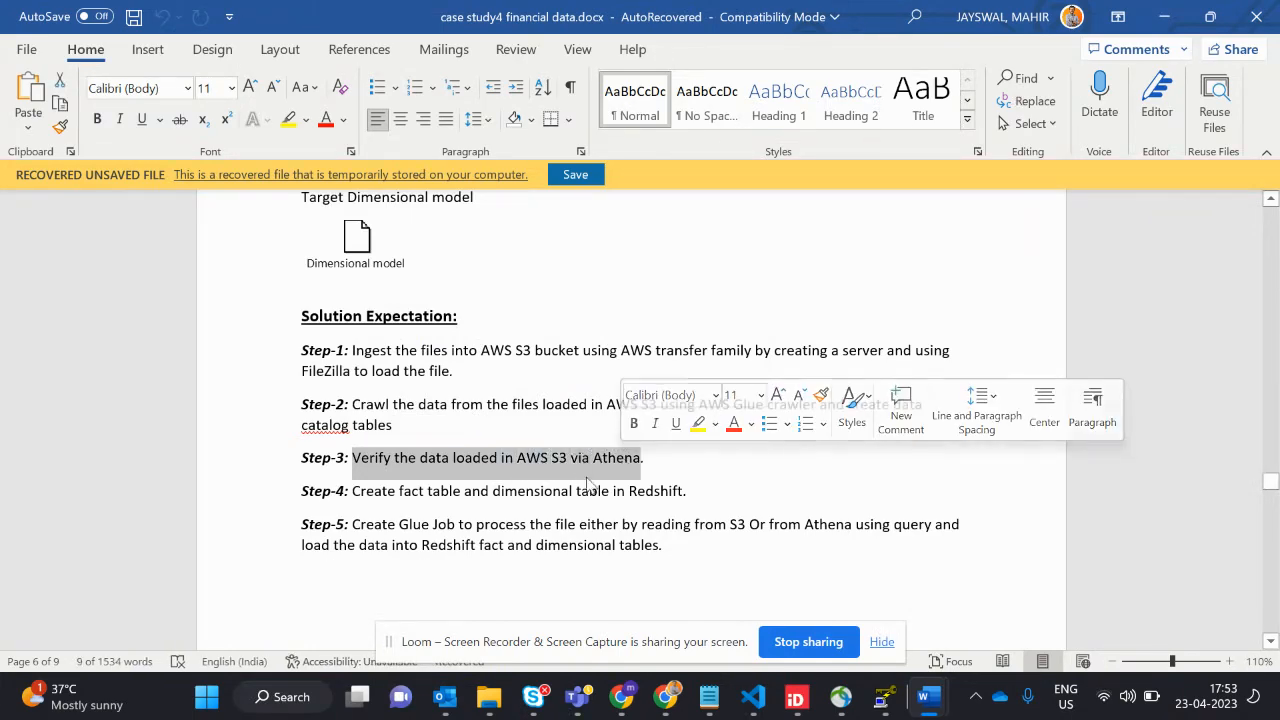
{"action": "left_click", "coordinate": [462, 507]}
{"action": "scroll", "coordinate": [462, 507], "scroll_direction": "down", "scroll_amount": 2}
{"action": "scroll", "coordinate": [461, 506], "scroll_direction": "up", "scroll_amount": 1}
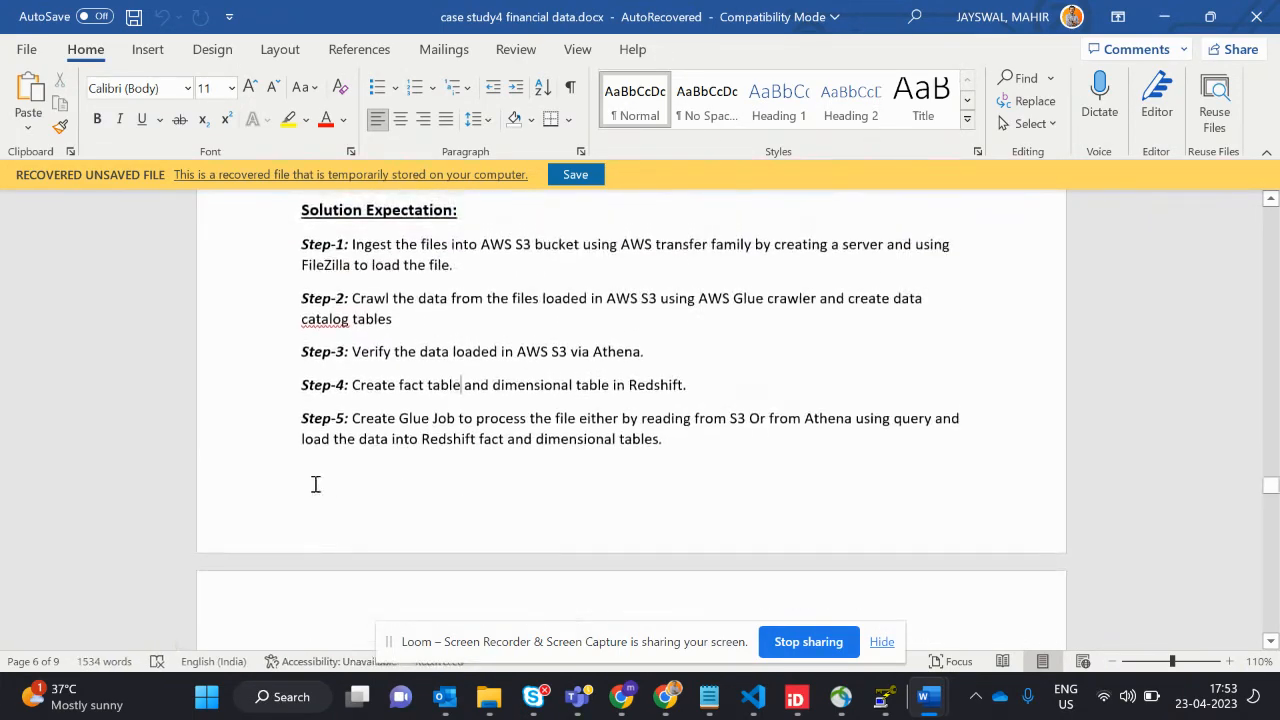
- Switch back to the Excalidraw architecture diagram and examine the S3 Data lake source closely
{"action": "key", "text": "super+Tab"}
{"action": "key", "text": "Return"}
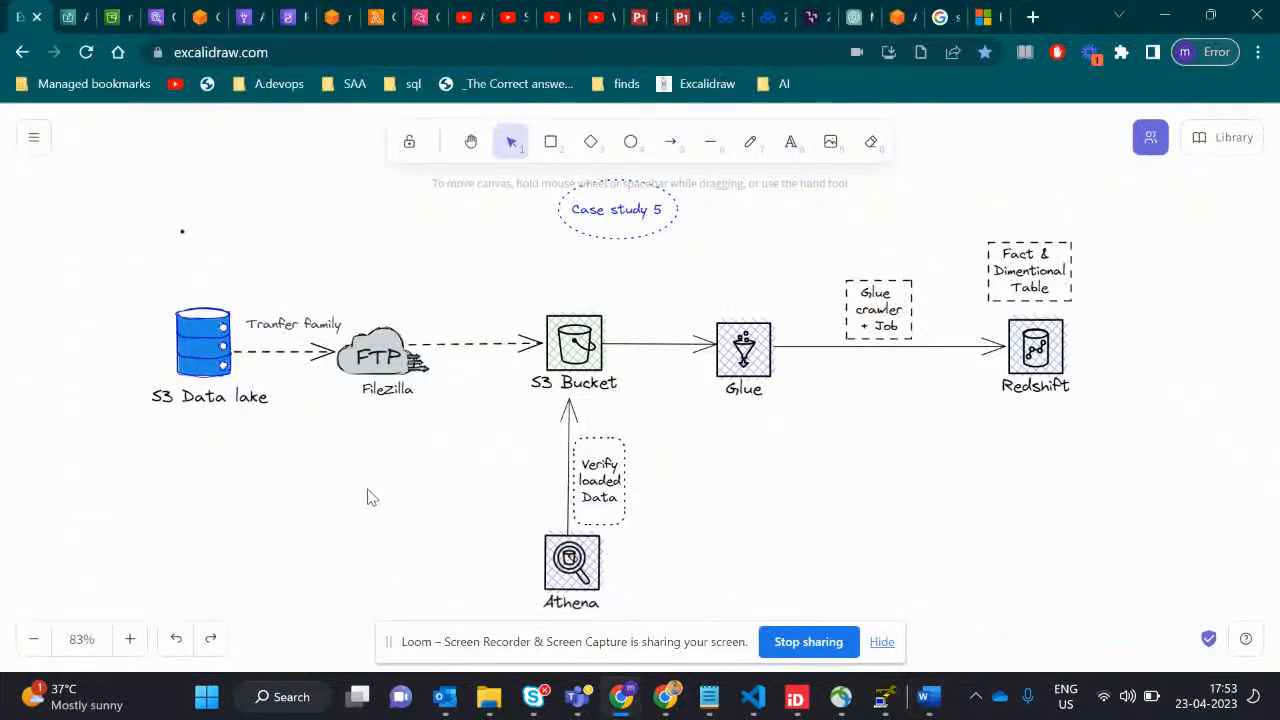
{"action": "scroll", "coordinate": [367, 497], "scroll_direction": "up", "scroll_amount": 3}
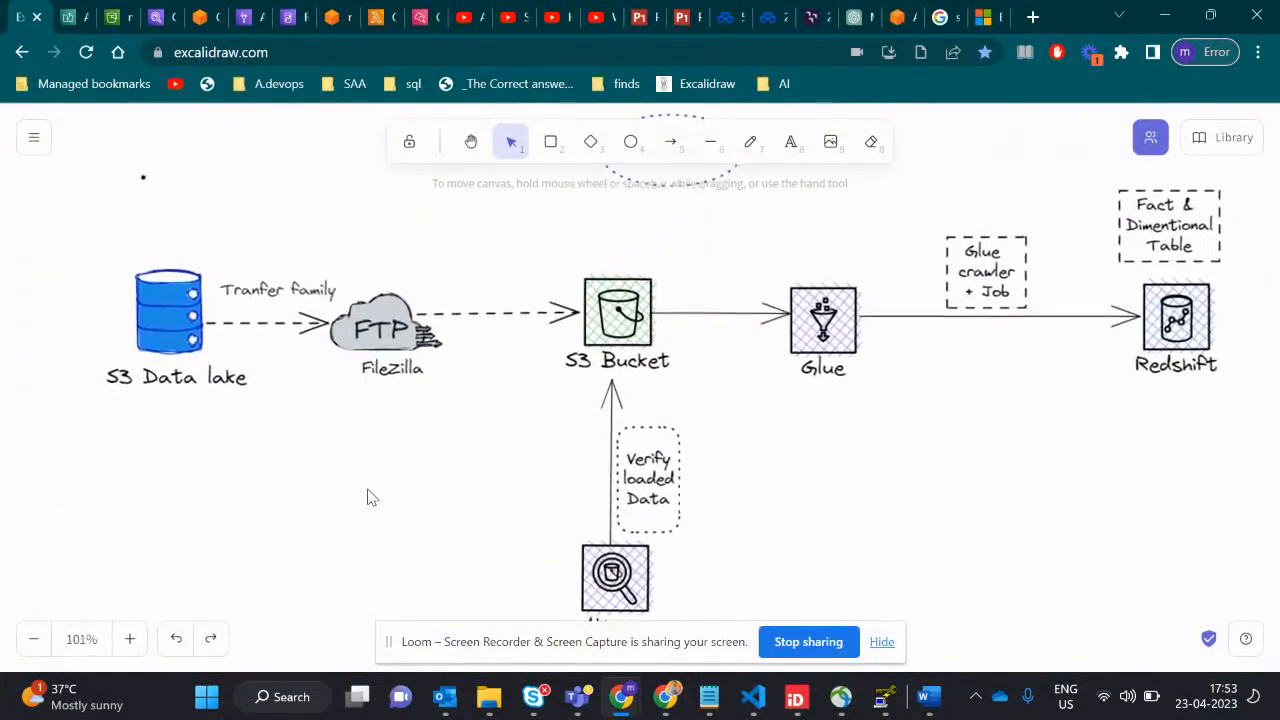
{"action": "left_click", "coordinate": [186, 340]}
{"action": "left_click", "coordinate": [297, 437]}
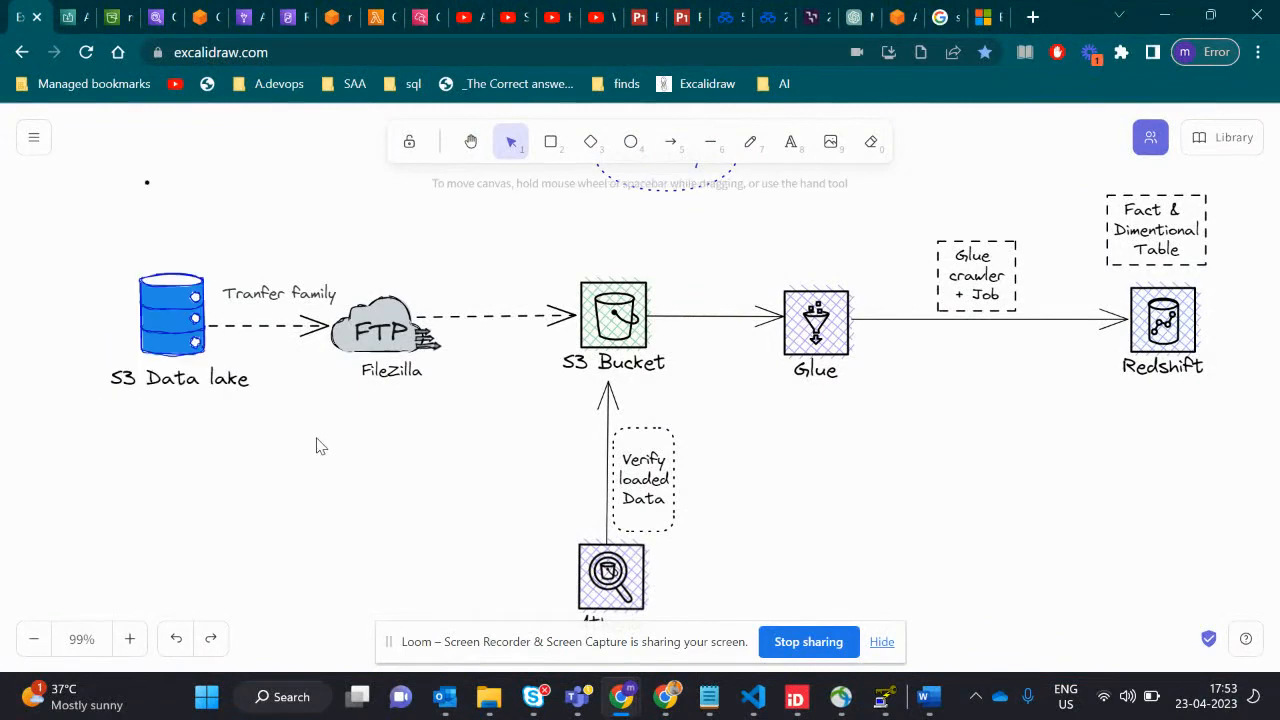
- Return to the Word document and follow the AWS data set link in the Case Study -5 project context
{"action": "key", "text": "alt+Tab"}
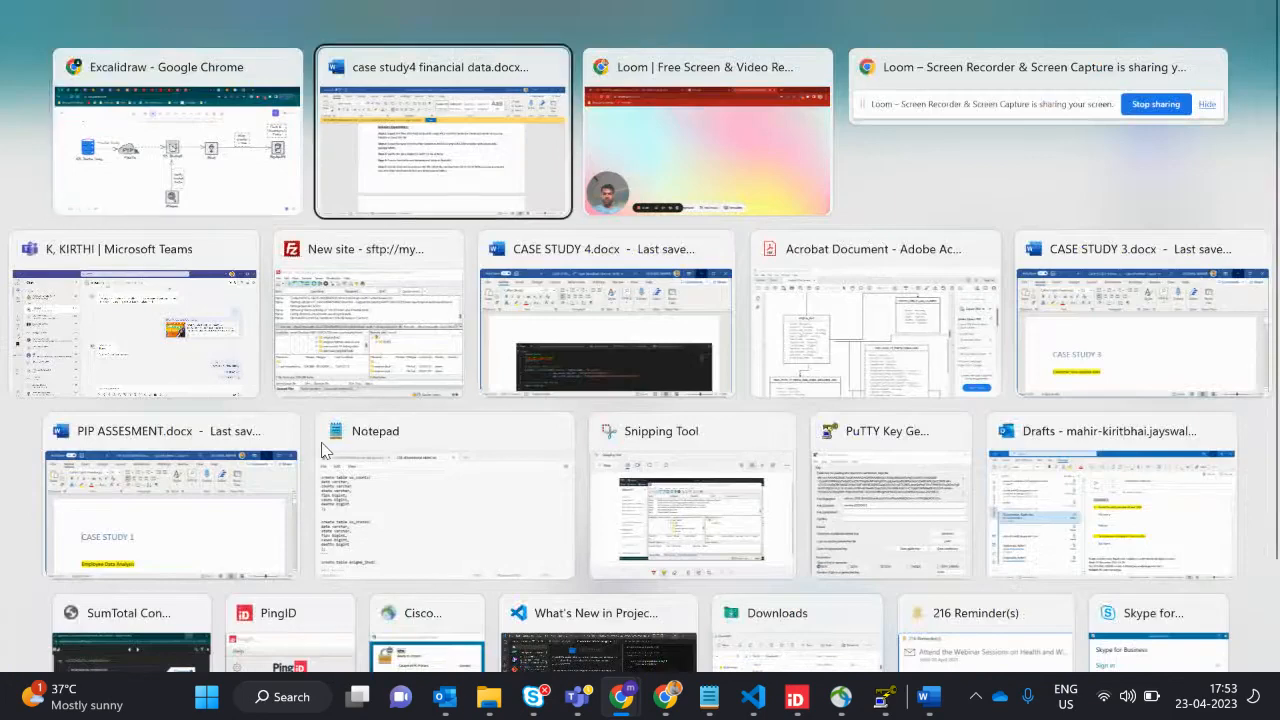
{"action": "scroll", "coordinate": [416, 442], "scroll_direction": "up", "scroll_amount": 8}
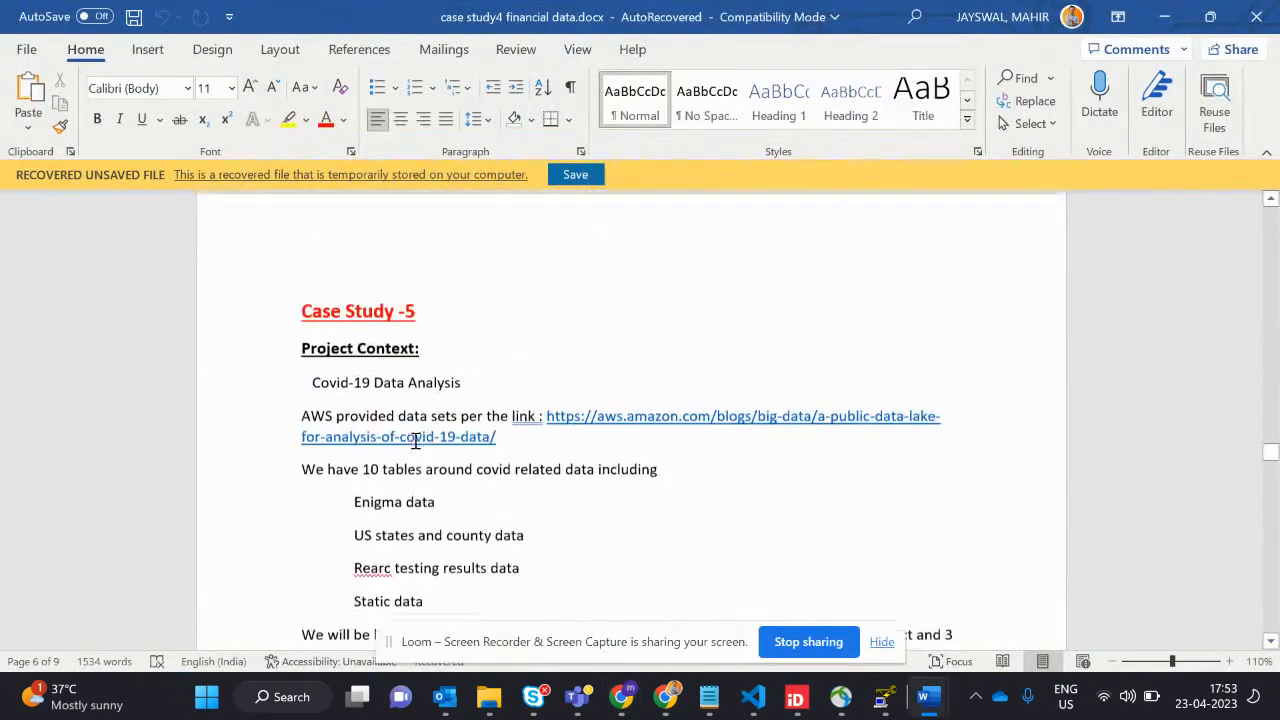
{"action": "left_click", "coordinate": [596, 437]}
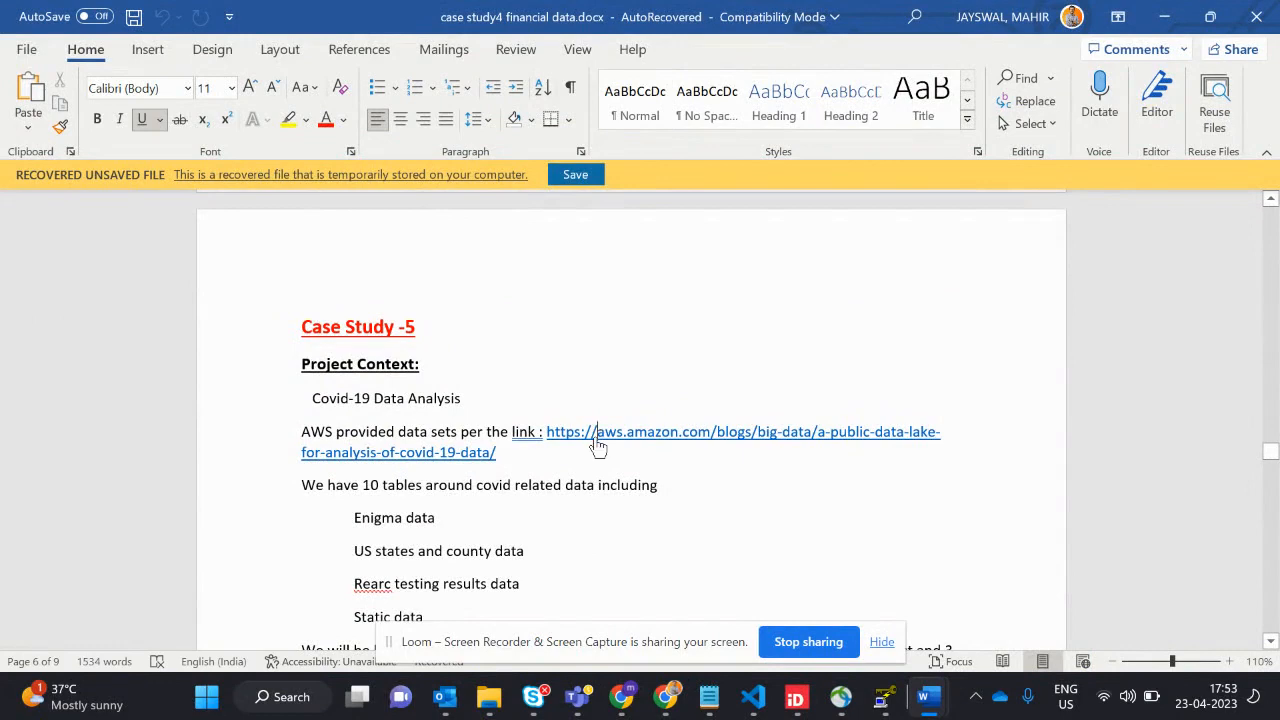
{"action": "left_click", "coordinate": [596, 438], "text": "ctrl"}
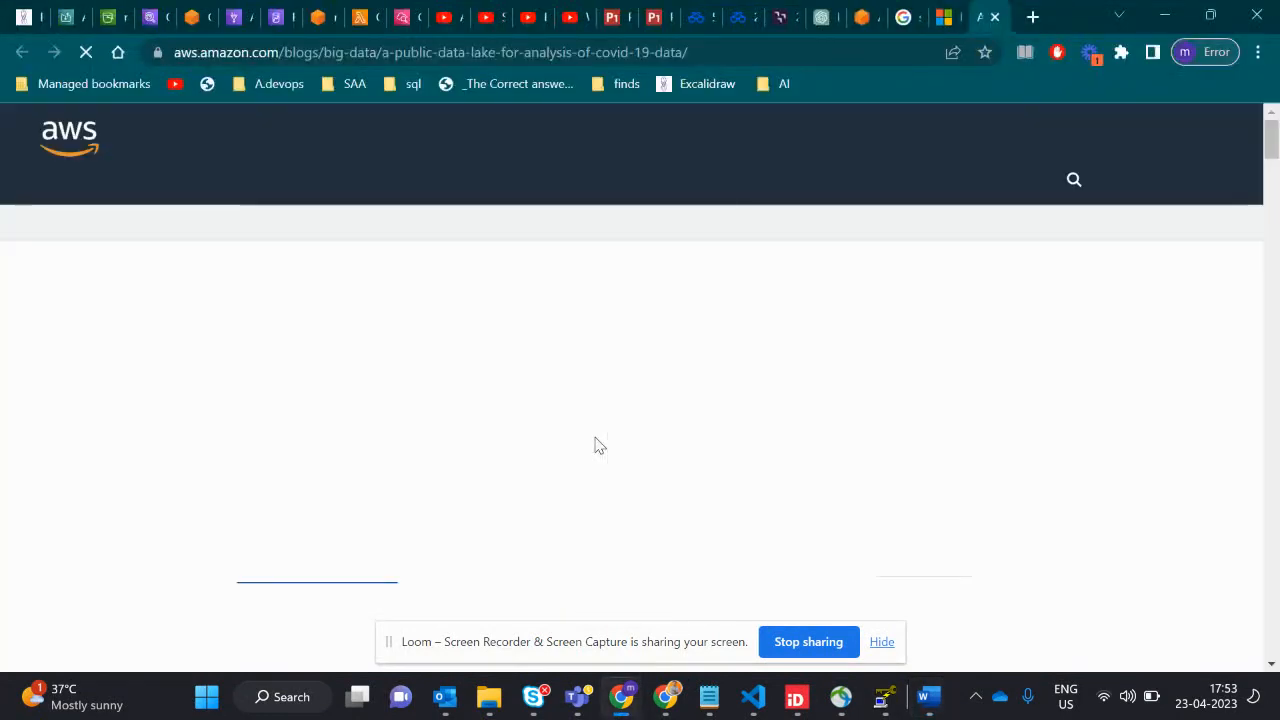
- Open the AWS COVID-19 data lake from the blog post and browse the folders in the covid19-lake bucket
{"action": "scroll", "coordinate": [425, 502], "scroll_direction": "down", "scroll_amount": 1}
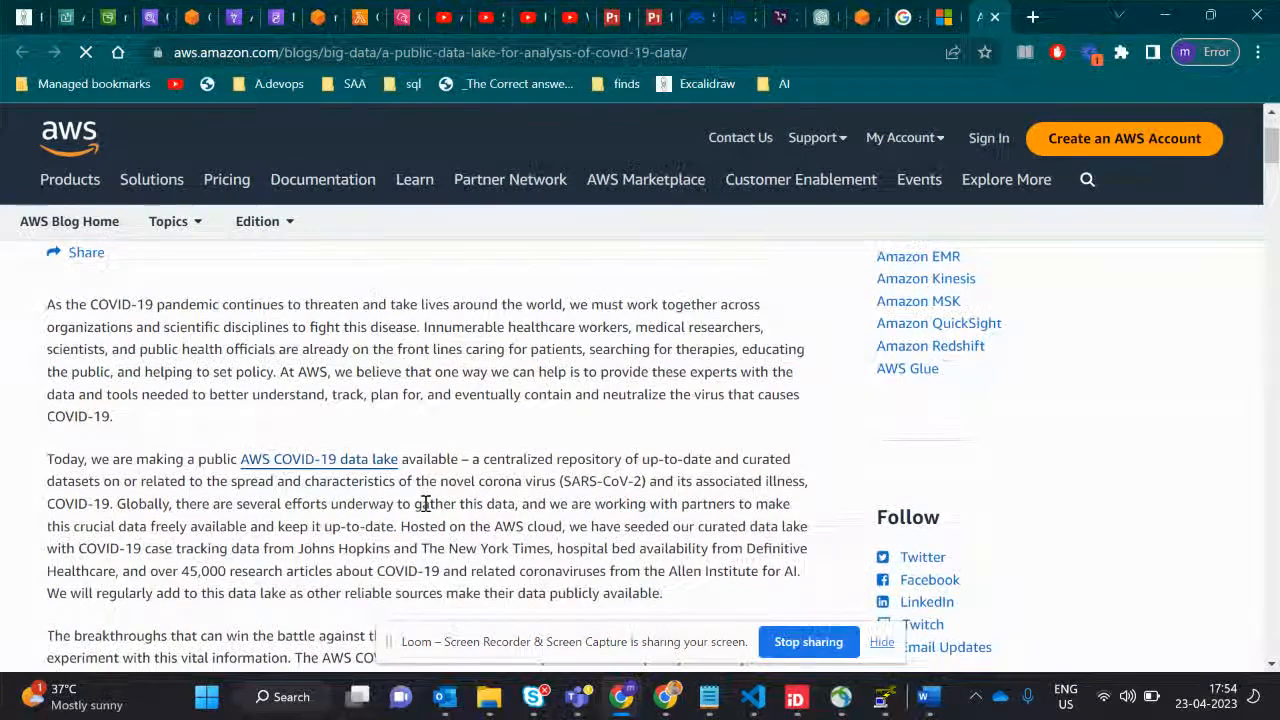
{"action": "left_click", "coordinate": [339, 464]}
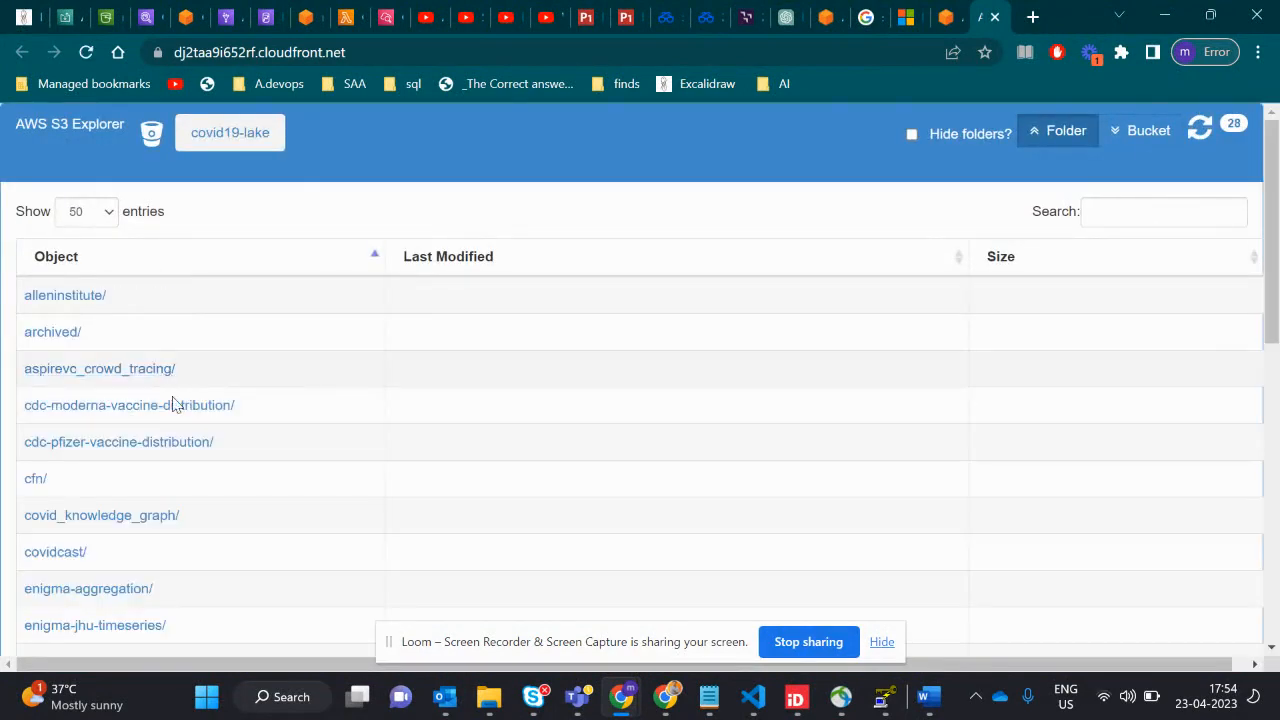
{"action": "scroll", "coordinate": [277, 513], "scroll_direction": "down", "scroll_amount": 6}
{"action": "scroll", "coordinate": [277, 513], "scroll_direction": "up", "scroll_amount": 6}
- Go back to the Excalidraw diagram and point out the S3 Bucket element
{"action": "left_click", "coordinate": [18, 17]}
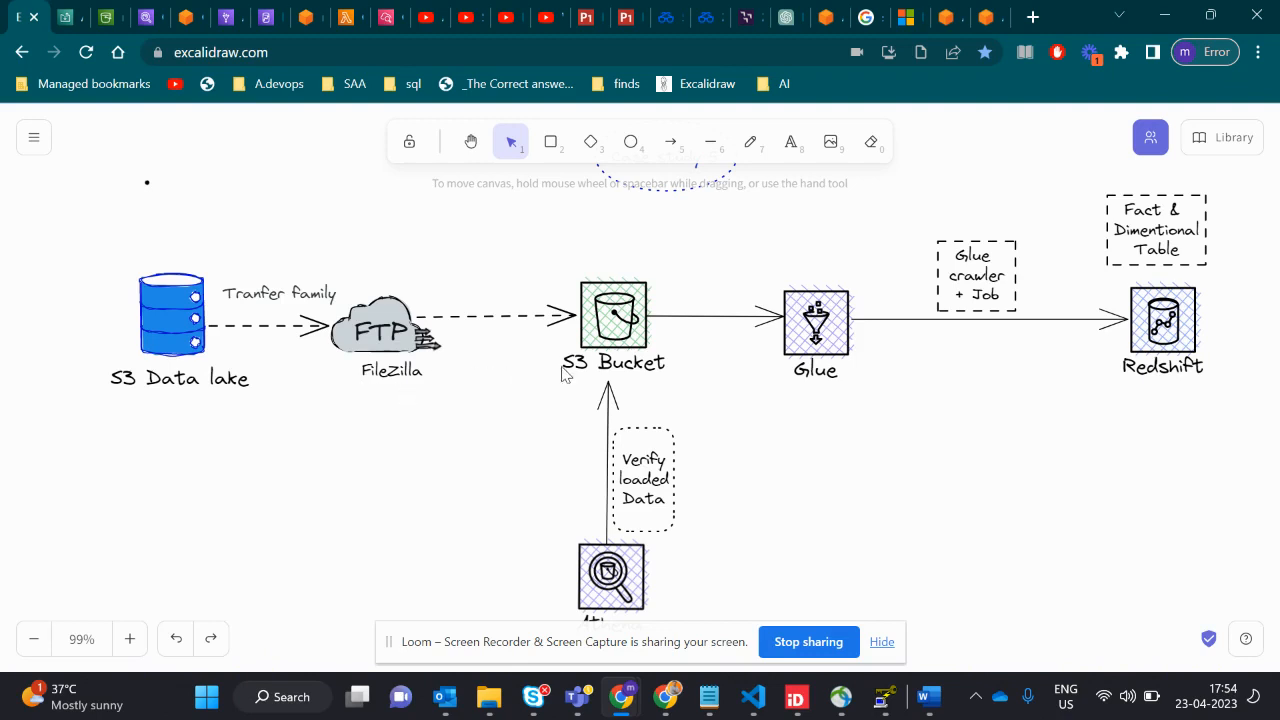
{"action": "left_click", "coordinate": [598, 338]}
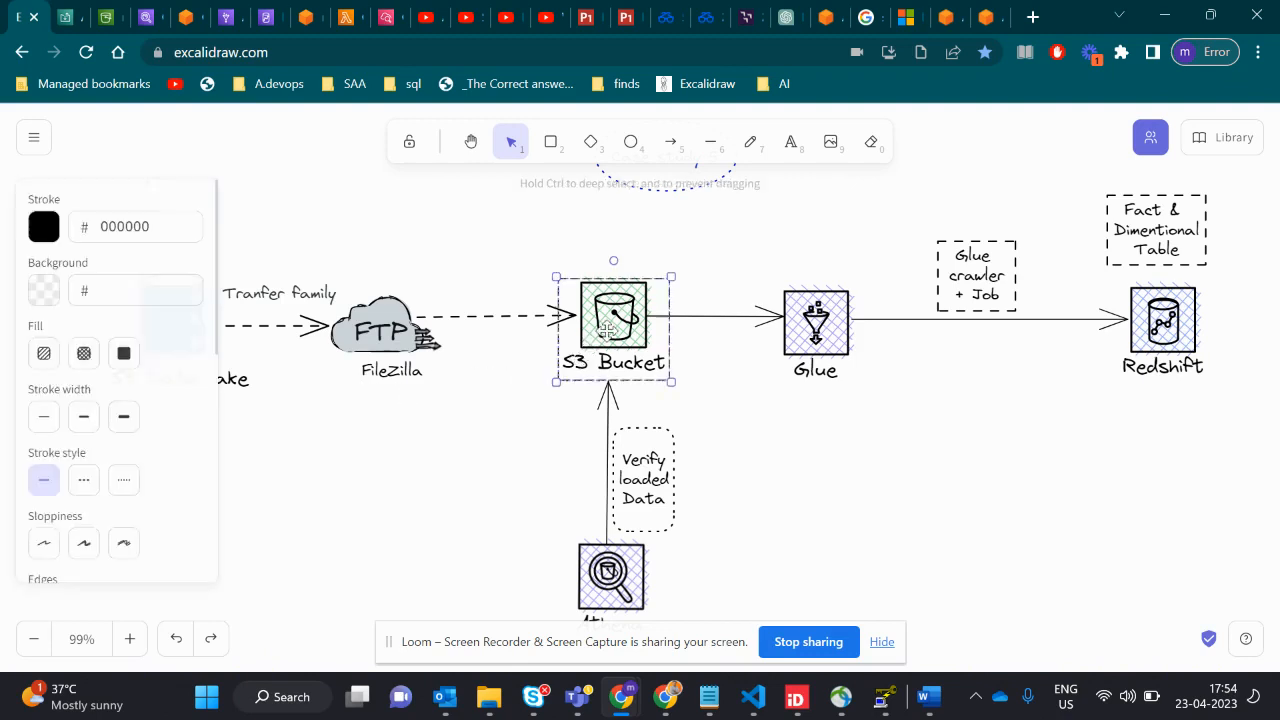
{"action": "left_click", "coordinate": [333, 444]}
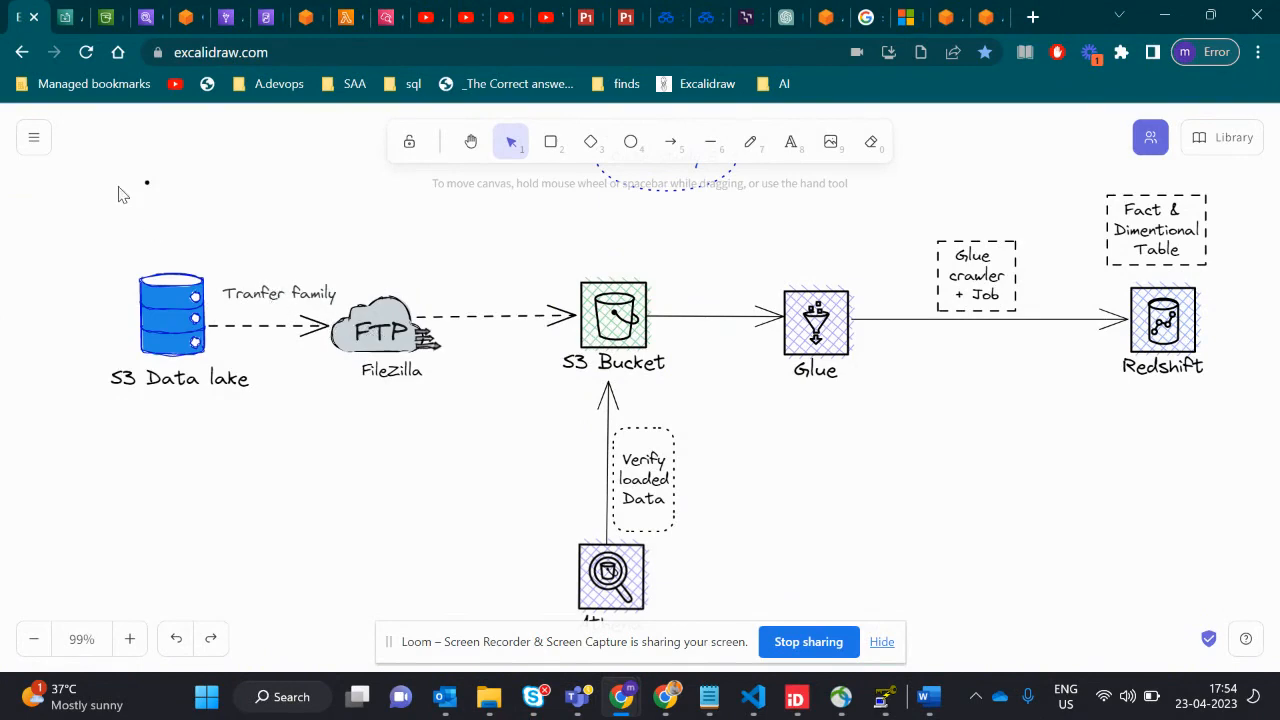
- Switch to the AWS Transfer Family console, dismiss the service search results and display the list of servers
{"action": "left_click", "coordinate": [63, 18]}
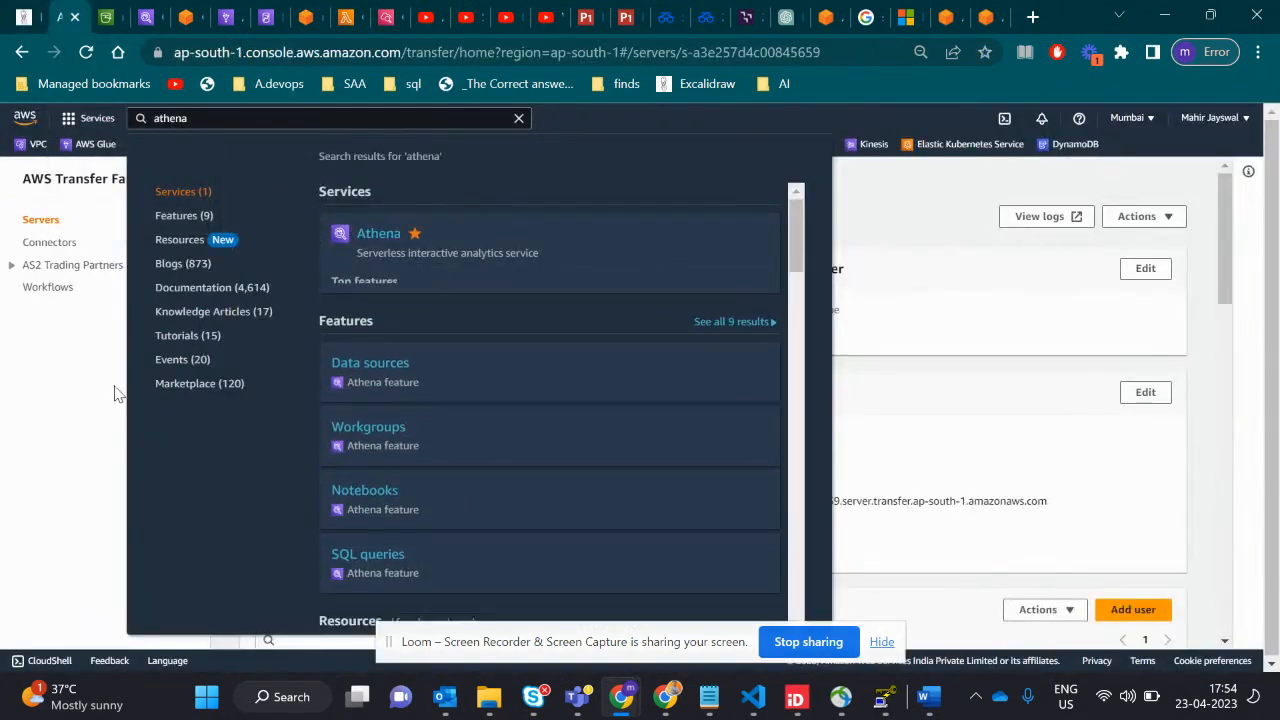
{"action": "left_click", "coordinate": [85, 379]}
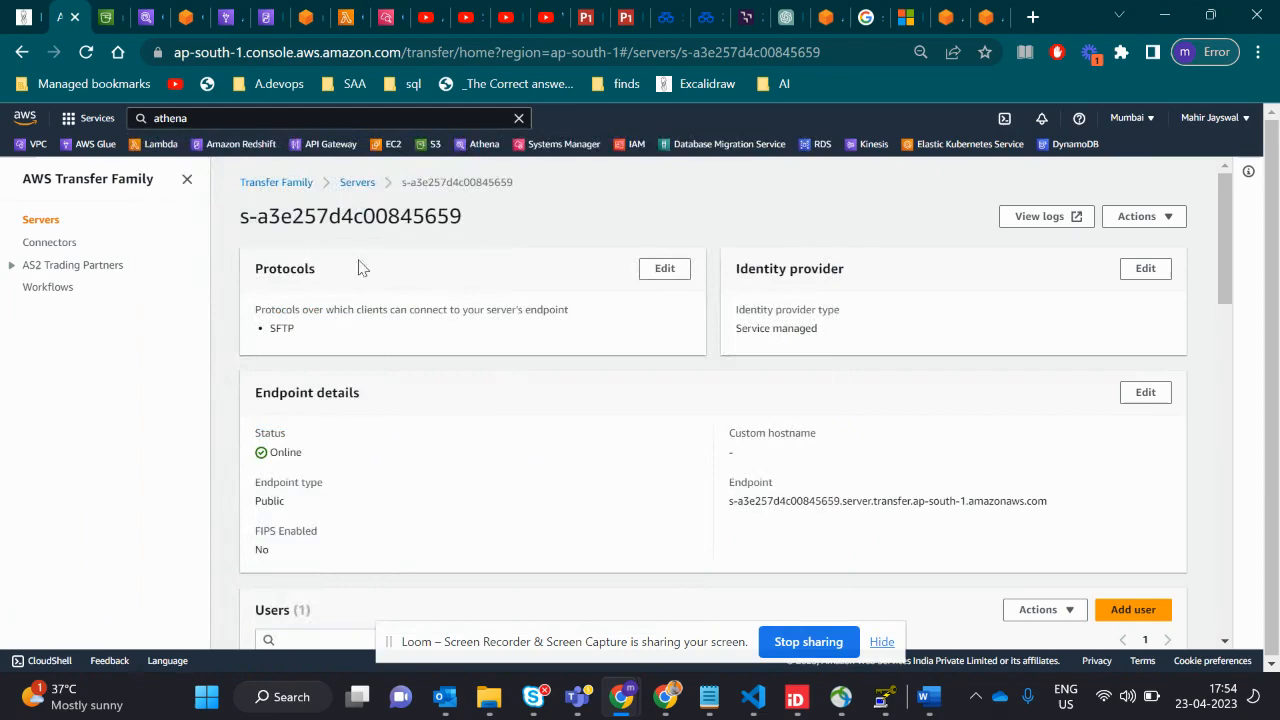
{"action": "left_click", "coordinate": [357, 183]}
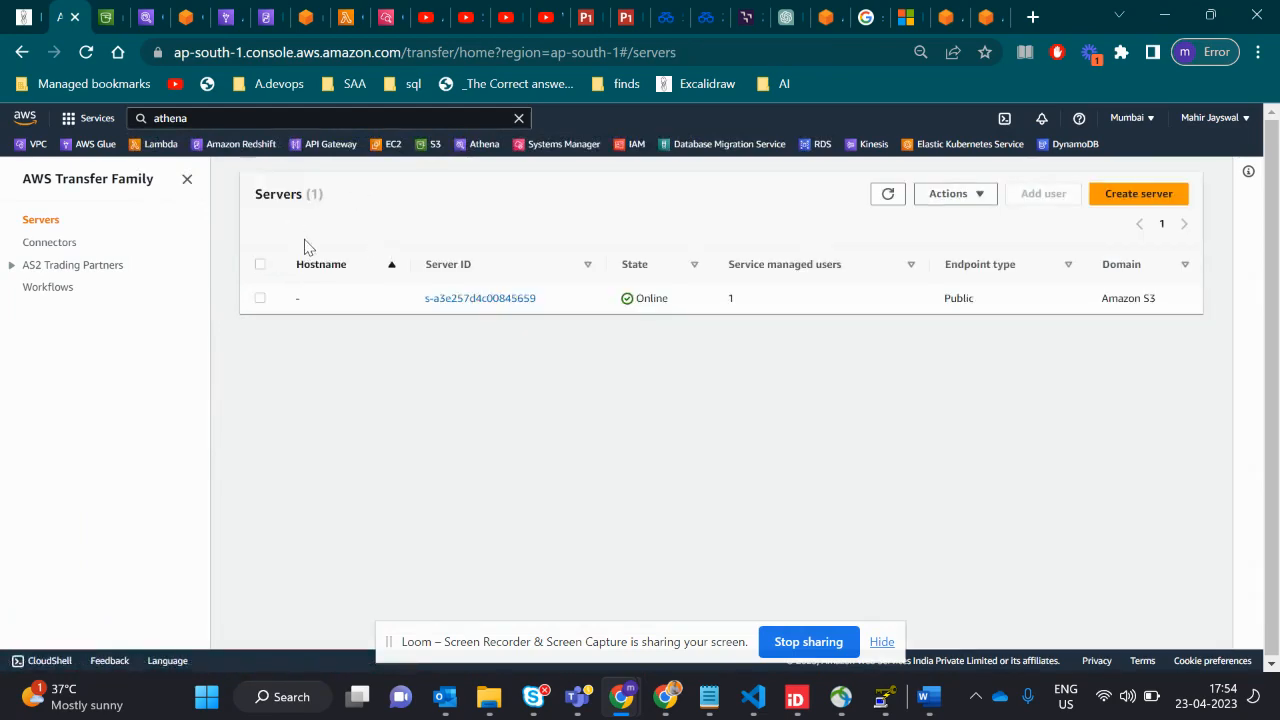
{"action": "left_click", "coordinate": [118, 184]}
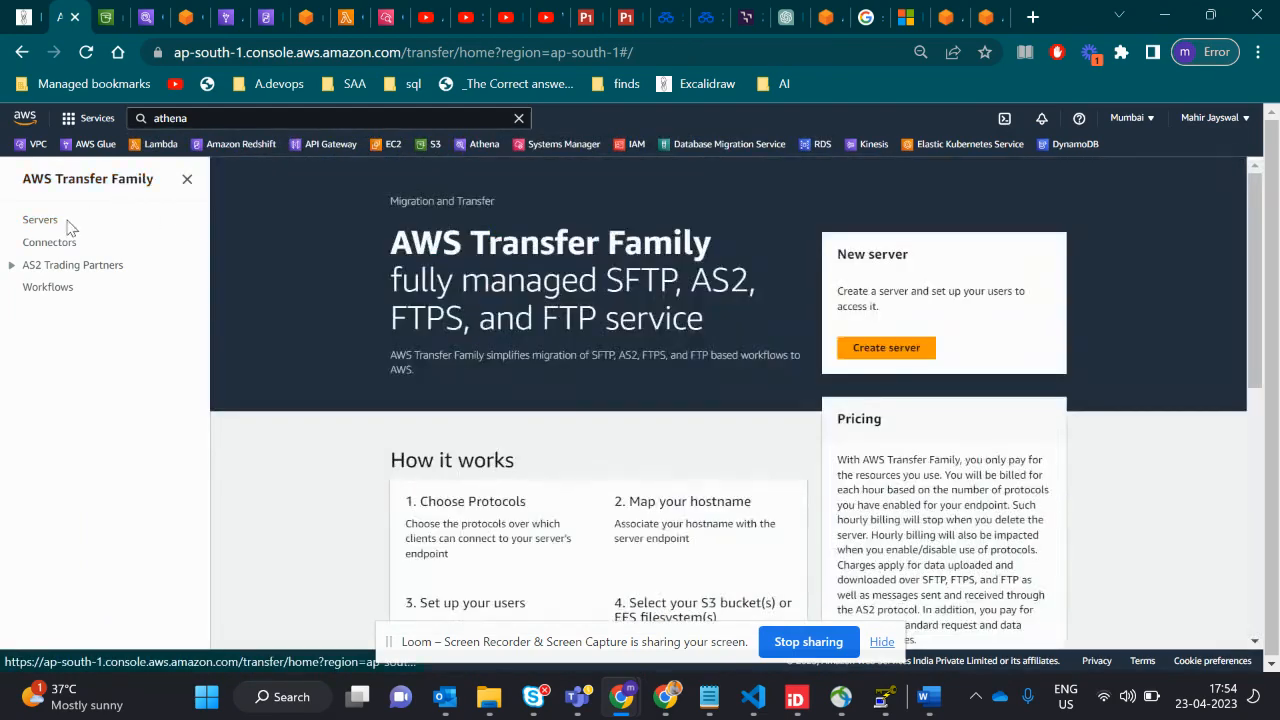
{"action": "left_click", "coordinate": [38, 220]}
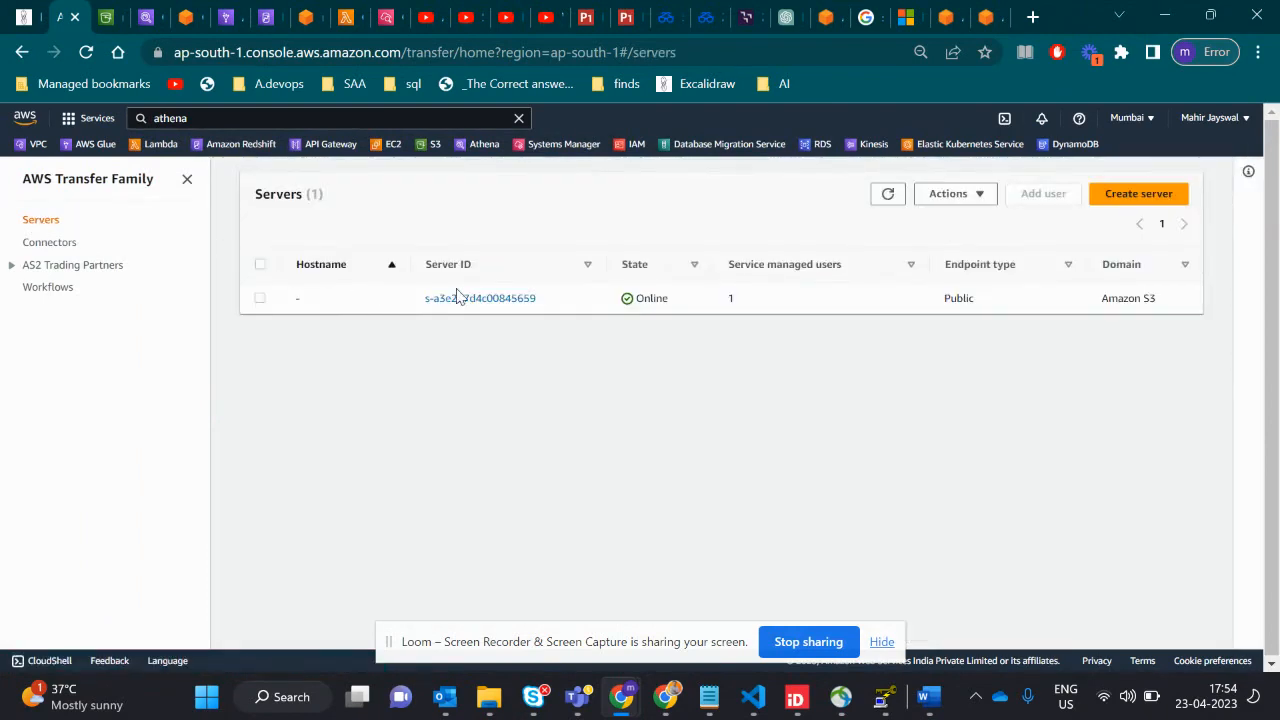
- Open the listed transfer server's details and examine its protocol, endpoint and users
{"action": "left_click", "coordinate": [455, 298]}
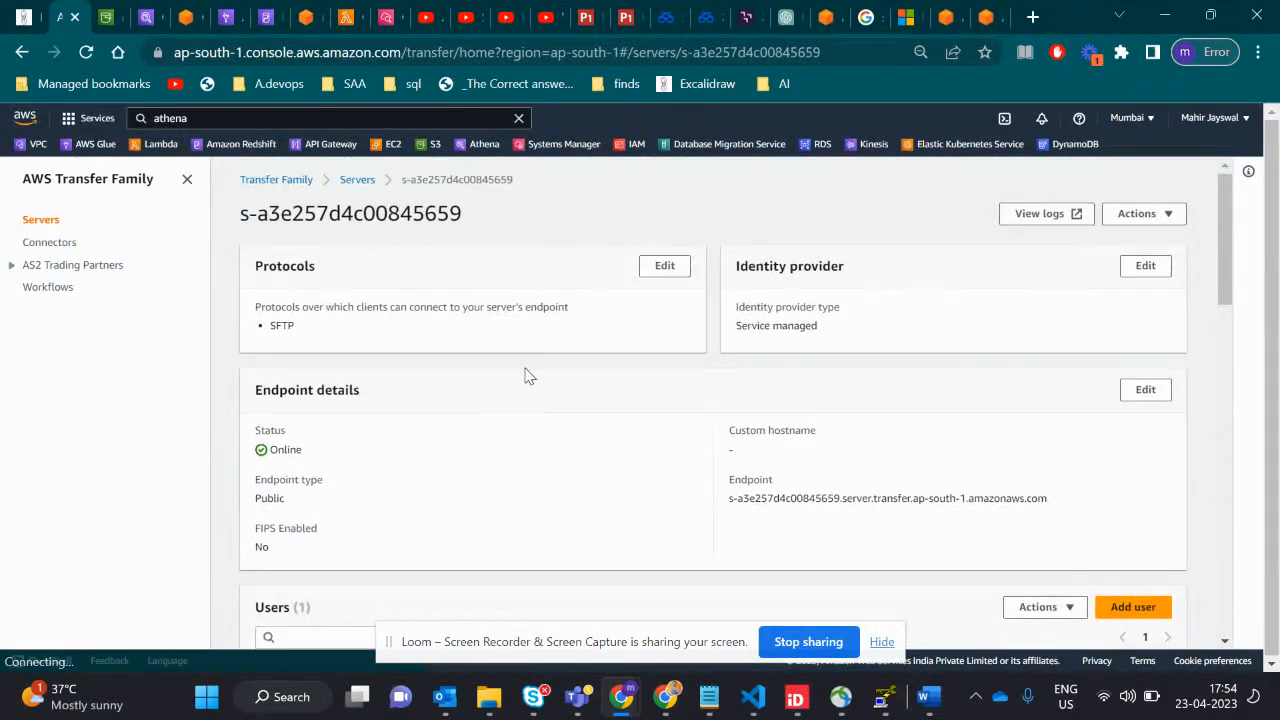
{"action": "scroll", "coordinate": [465, 352], "scroll_direction": "down", "scroll_amount": 1}
{"action": "double_click", "coordinate": [307, 294]}
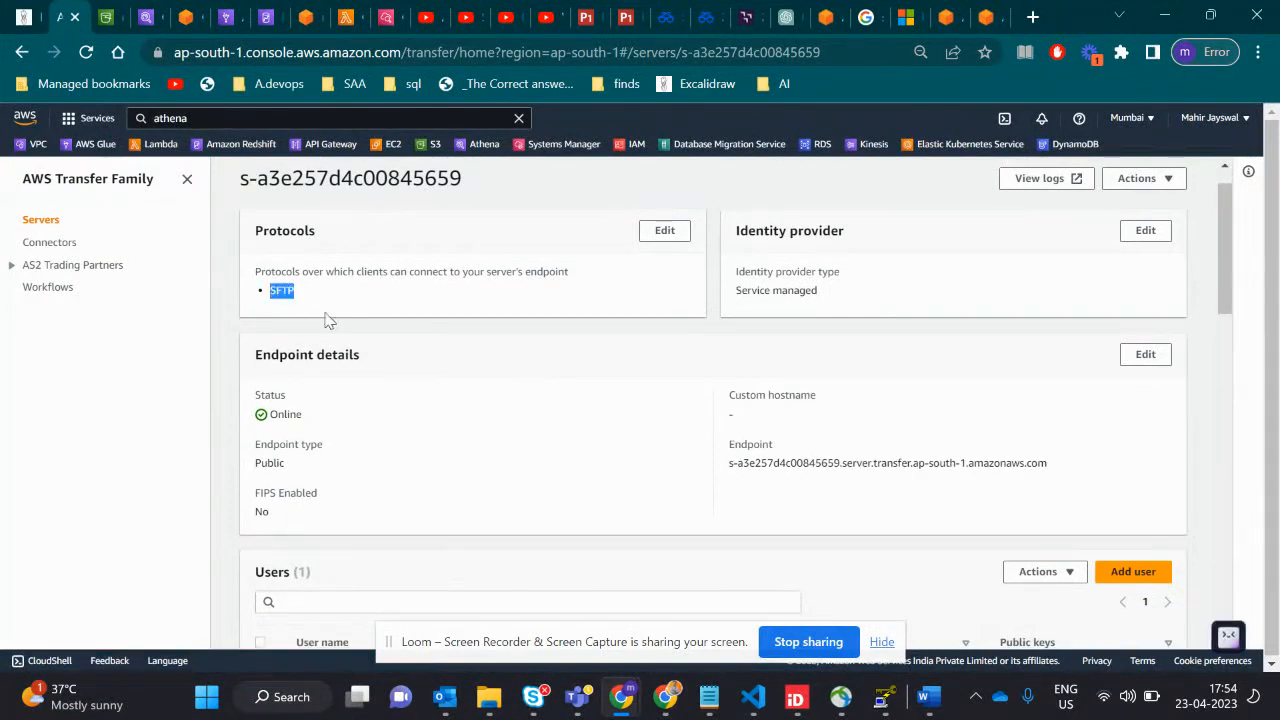
{"action": "scroll", "coordinate": [449, 437], "scroll_direction": "down", "scroll_amount": 3}
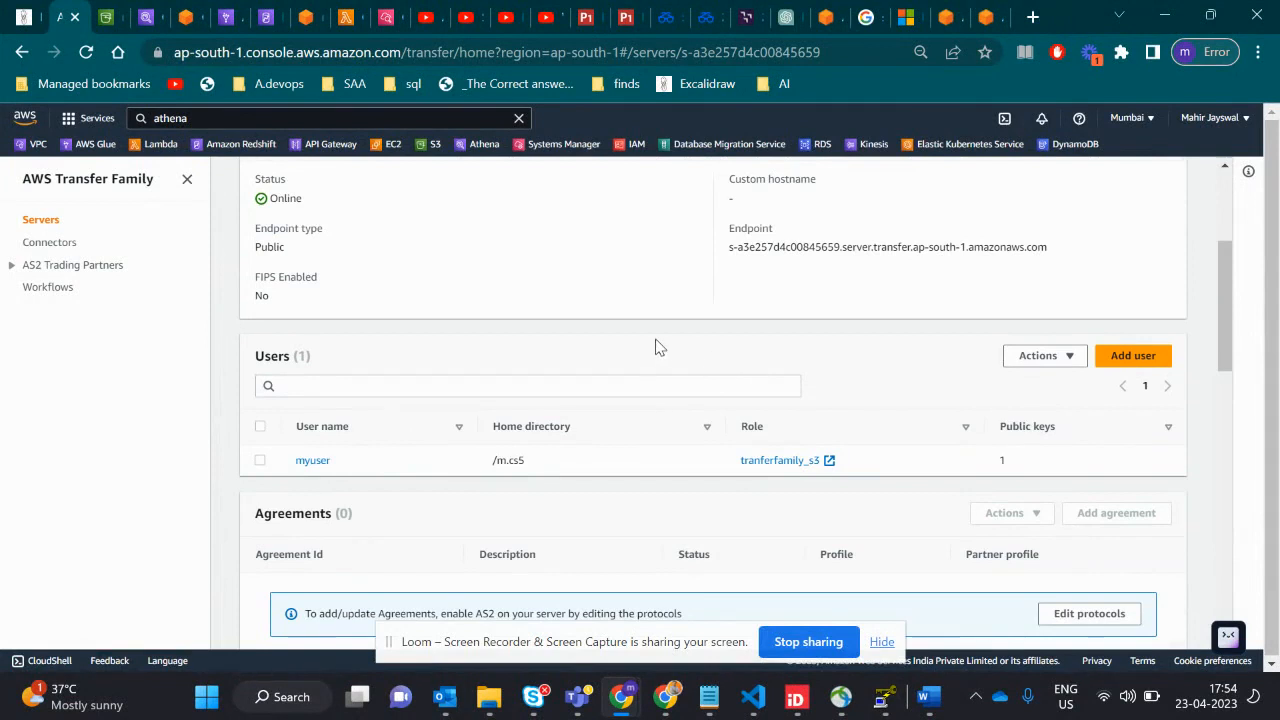
- Open the details of the server user myuser and inspect its home directory and SSH public keys
{"action": "left_click", "coordinate": [308, 462]}
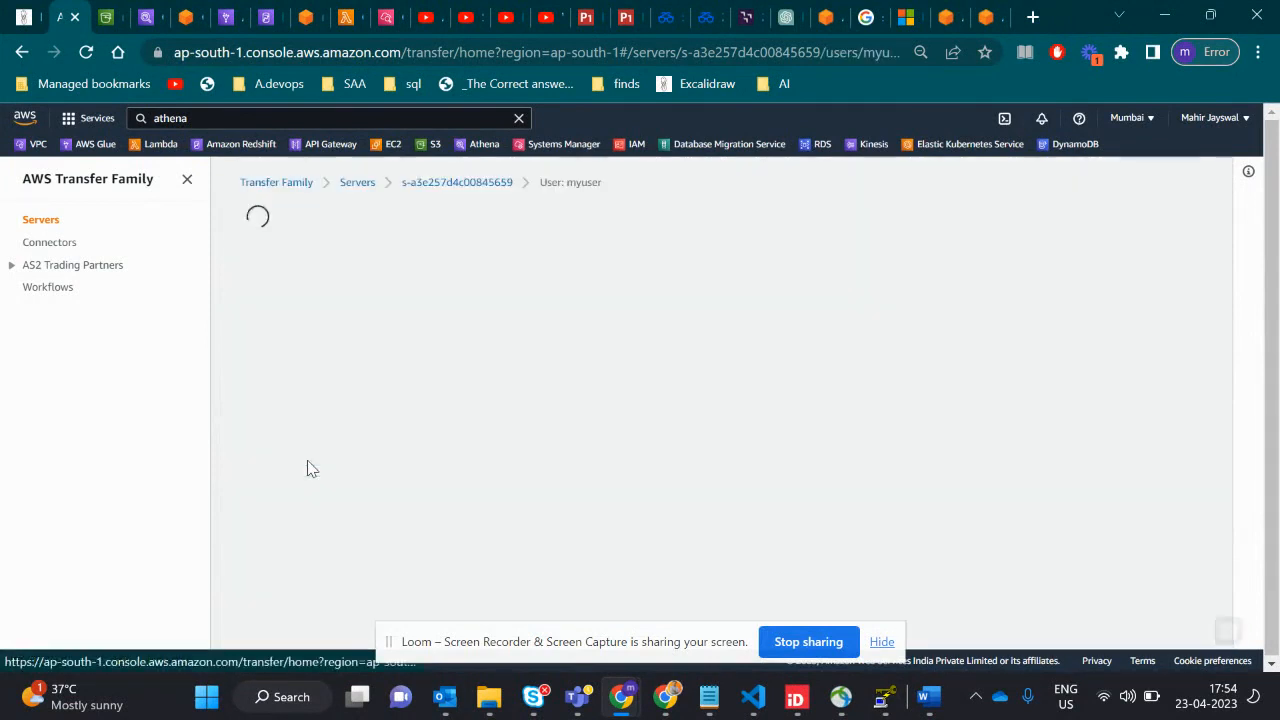
{"action": "scroll", "coordinate": [407, 466], "scroll_direction": "down", "scroll_amount": 1}
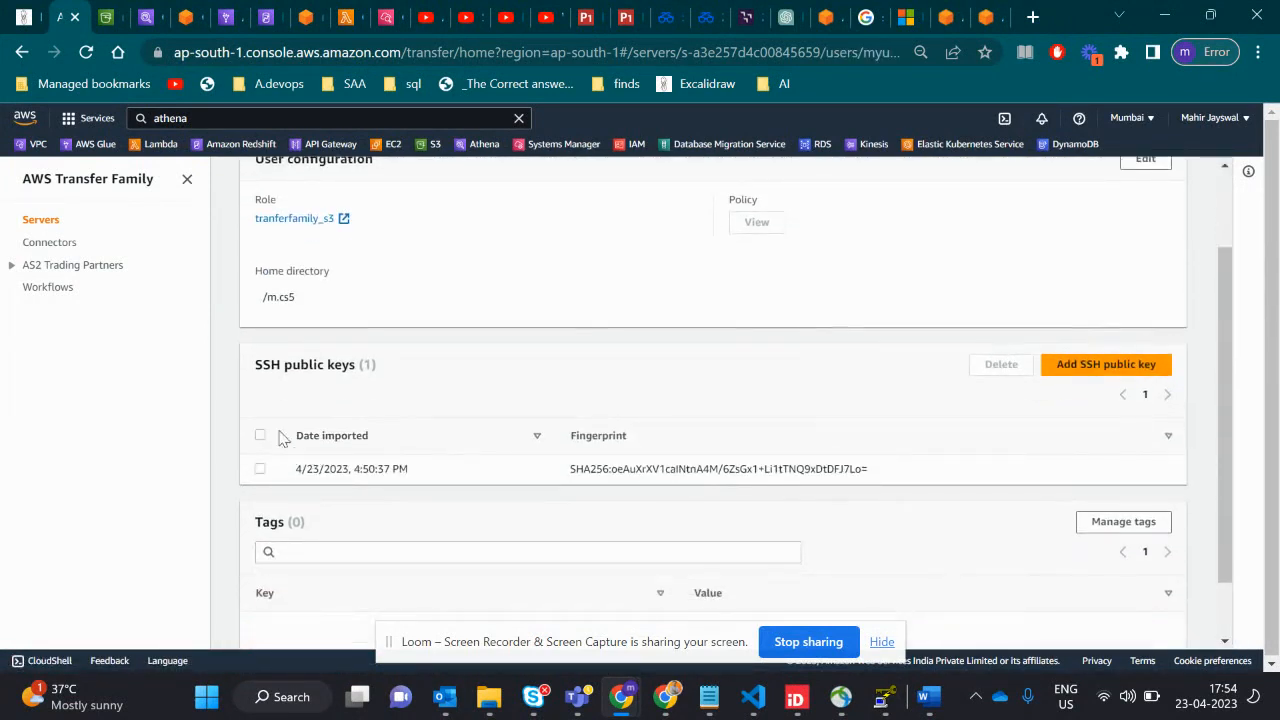
- Highlight the SSH public keys heading for myuser, switch to PuTTY Key Generator and select the whole public key text
{"action": "left_click_drag", "start_coordinate": [256, 366], "coordinate": [350, 366]}
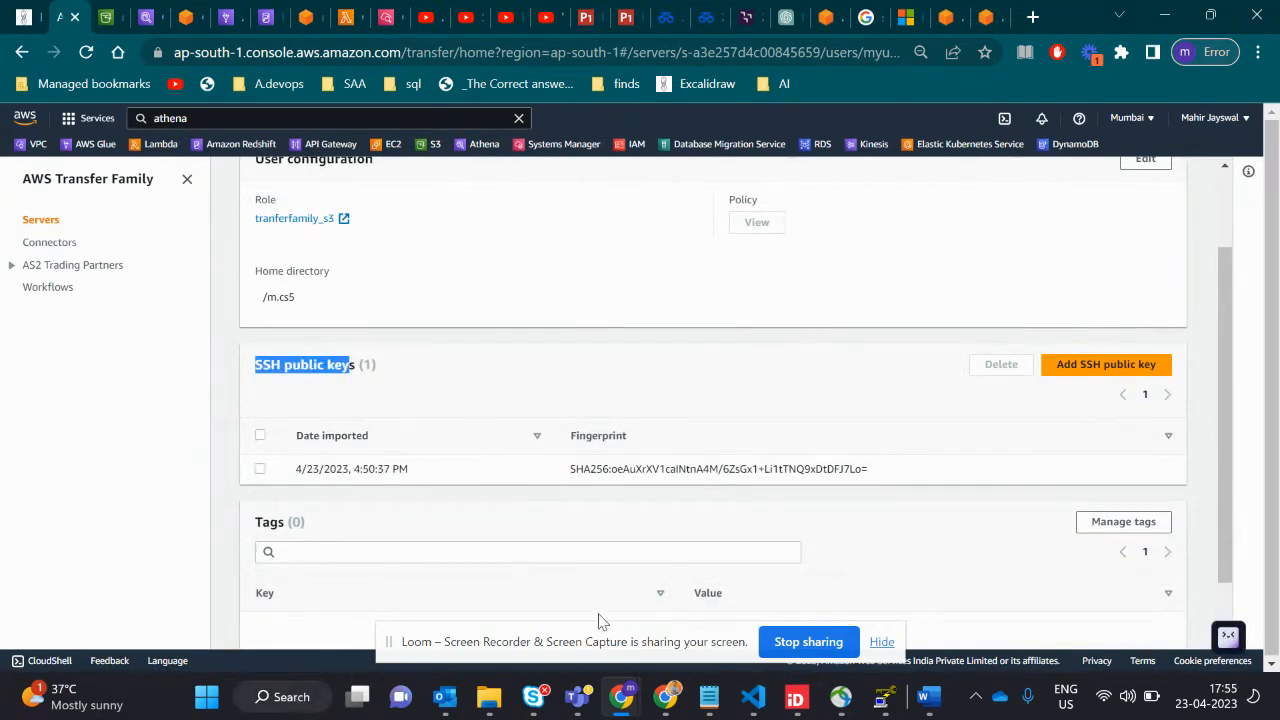
{"action": "left_click", "coordinate": [884, 697]}
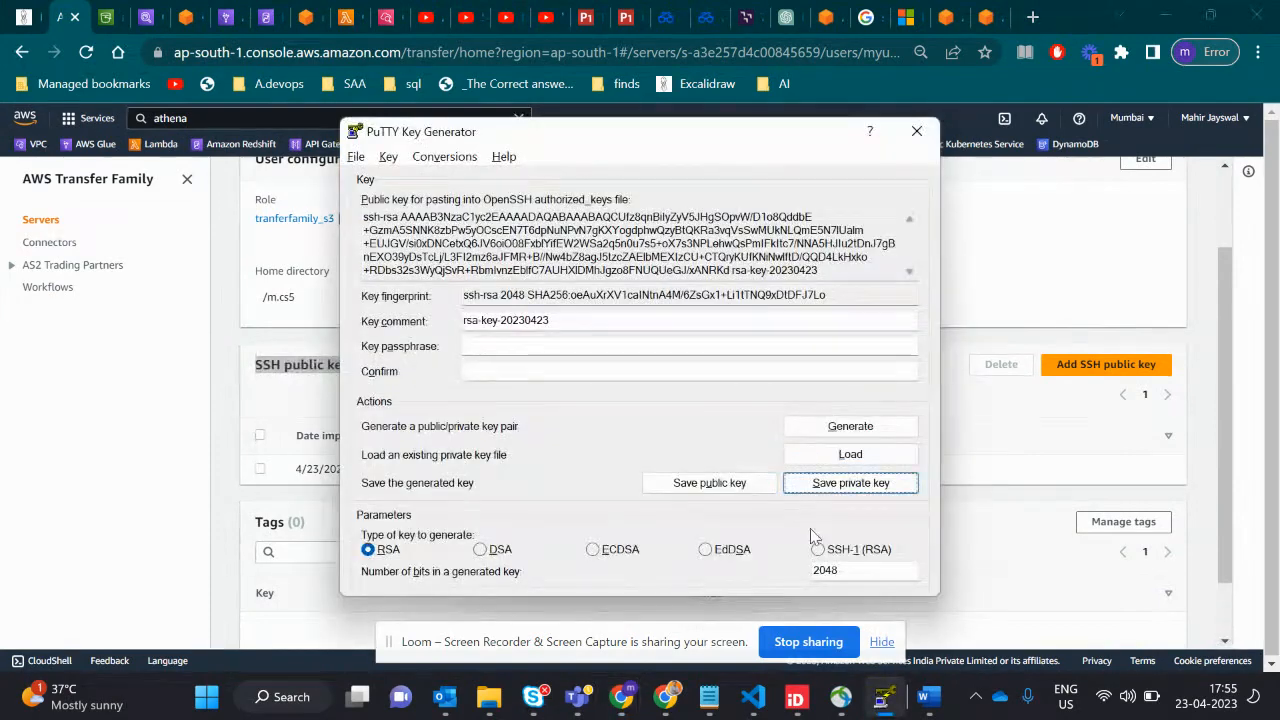
{"action": "left_click_drag", "start_coordinate": [613, 133], "coordinate": [833, 136]}
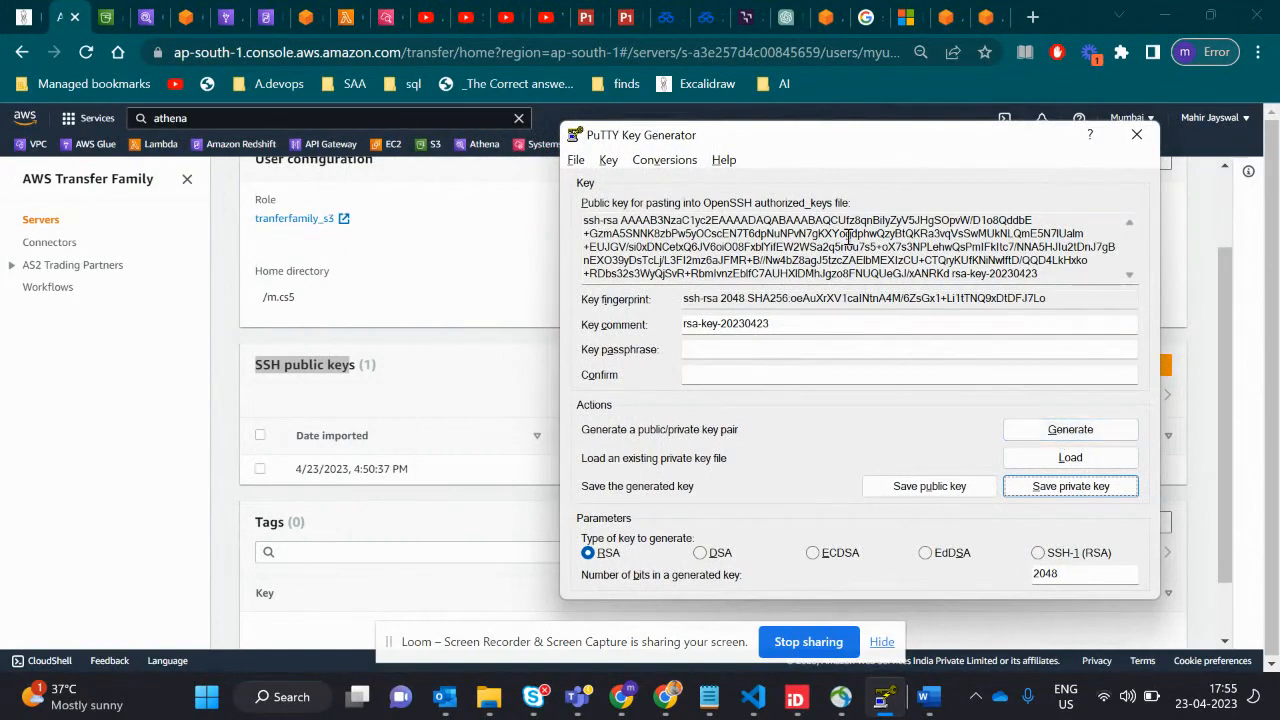
{"action": "left_click_drag", "start_coordinate": [1040, 275], "coordinate": [582, 214]}
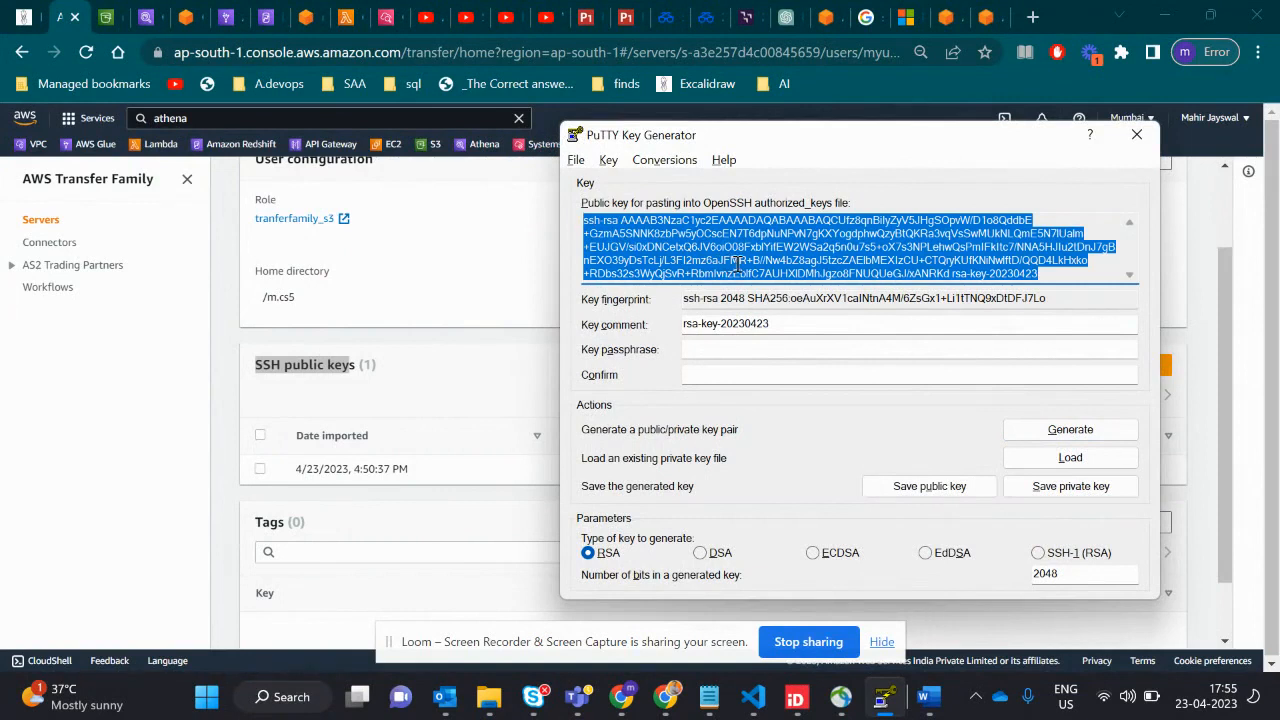
- Return to the AWS Transfer Family console and go back from the myuser page to its server's details
{"action": "left_click", "coordinate": [437, 429]}
{"action": "scroll", "coordinate": [514, 437], "scroll_direction": "down", "scroll_amount": 1}
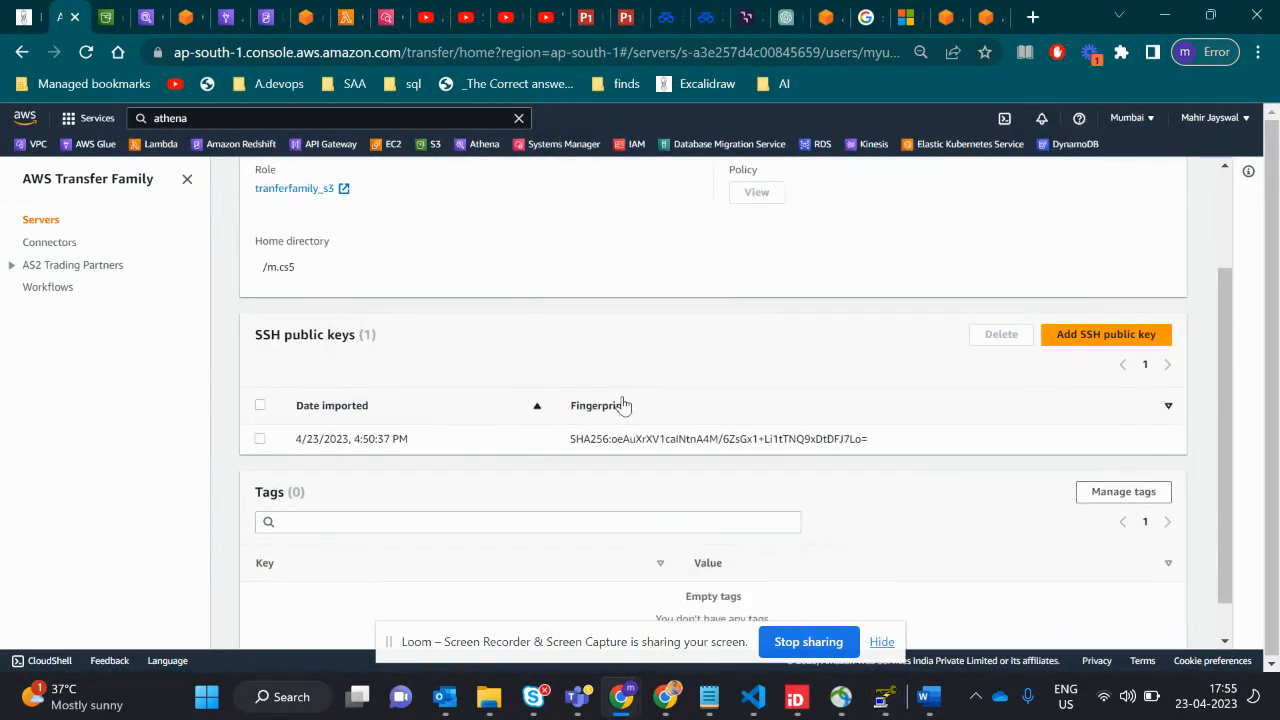
{"action": "scroll", "coordinate": [620, 405], "scroll_direction": "down", "scroll_amount": 1}
{"action": "scroll", "coordinate": [625, 403], "scroll_direction": "up", "scroll_amount": 3}
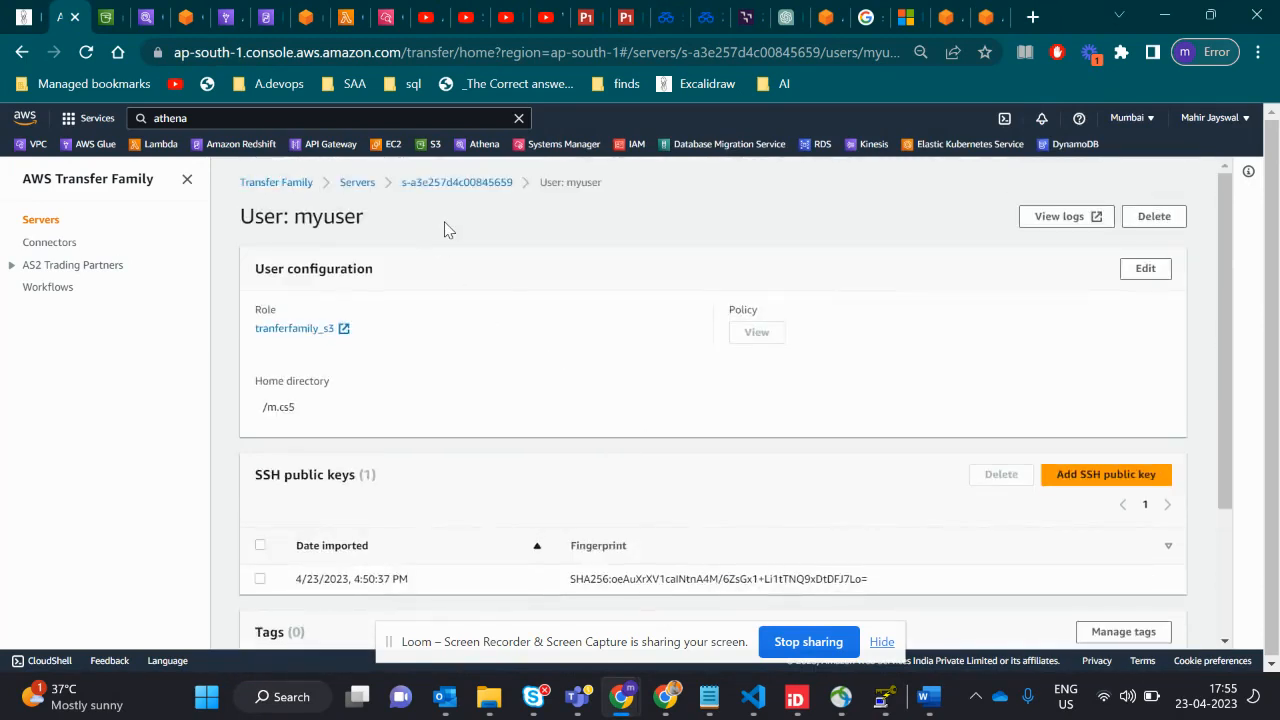
{"action": "left_click", "coordinate": [440, 186]}
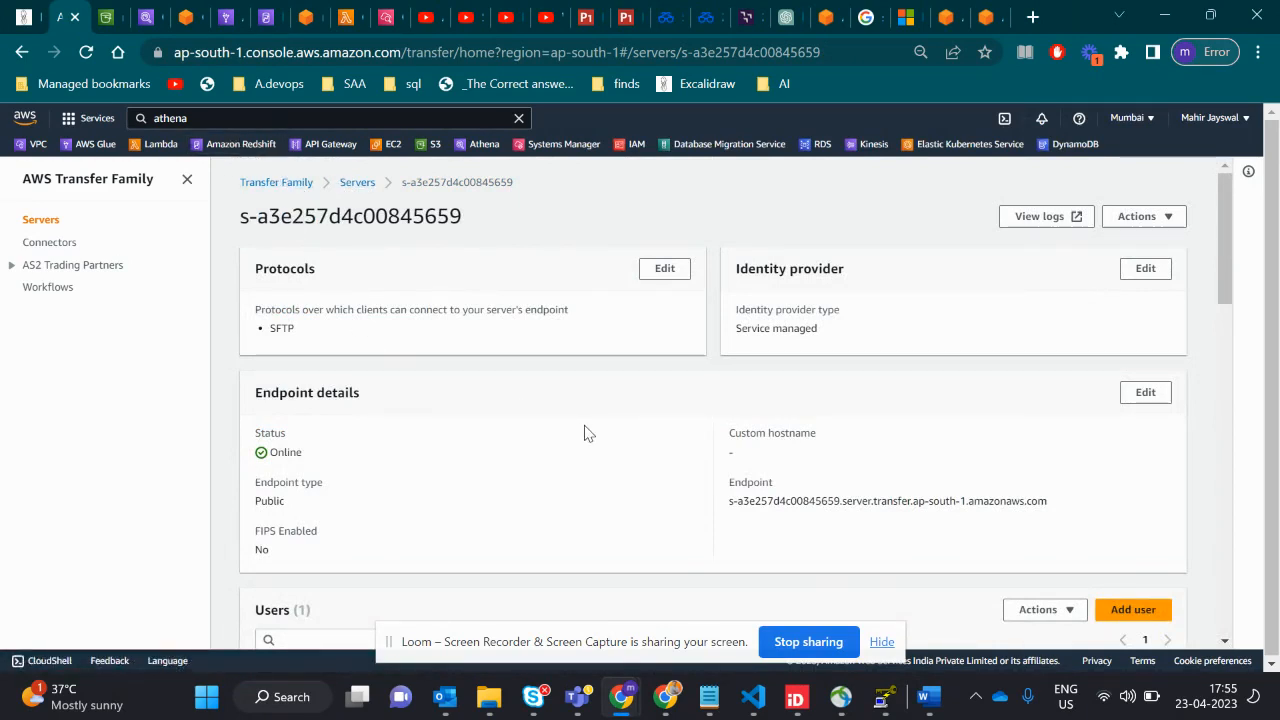
- Switch to FileZilla and open its Site Manager
{"action": "key", "text": "alt+Tab"}
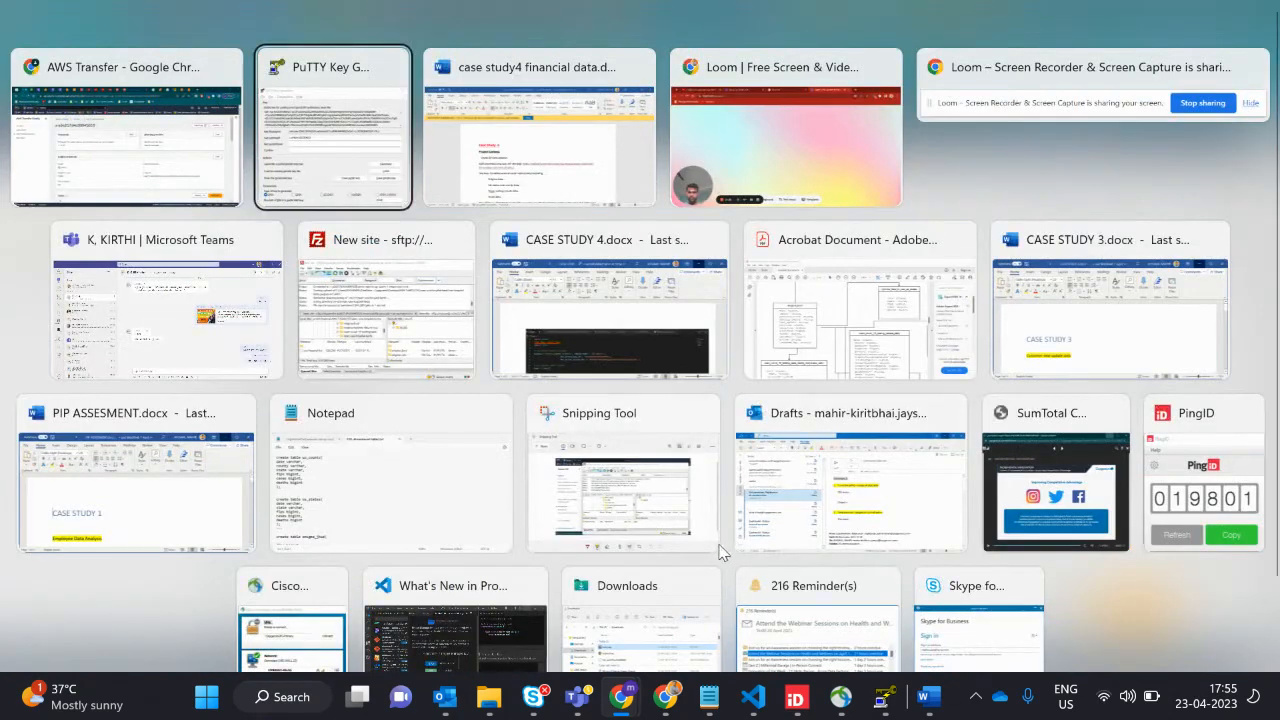
{"action": "left_click", "coordinate": [450, 340]}
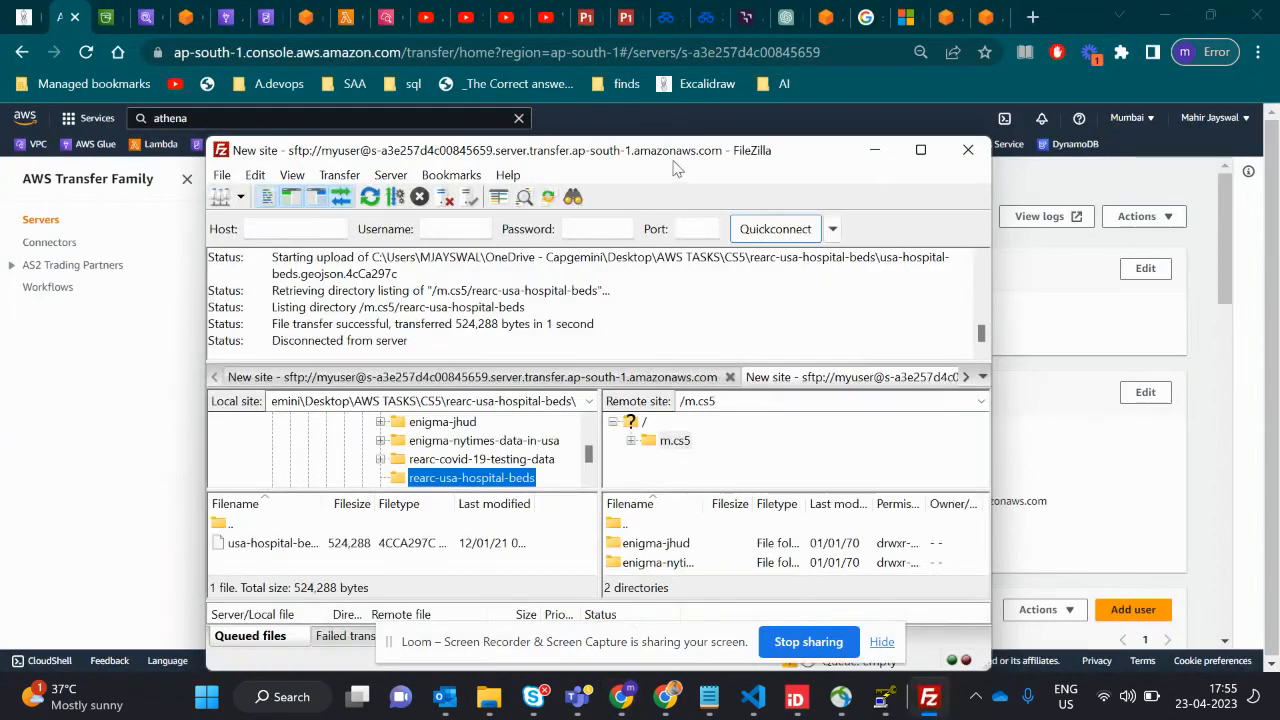
{"action": "left_click_drag", "start_coordinate": [449, 155], "coordinate": [585, 105]}
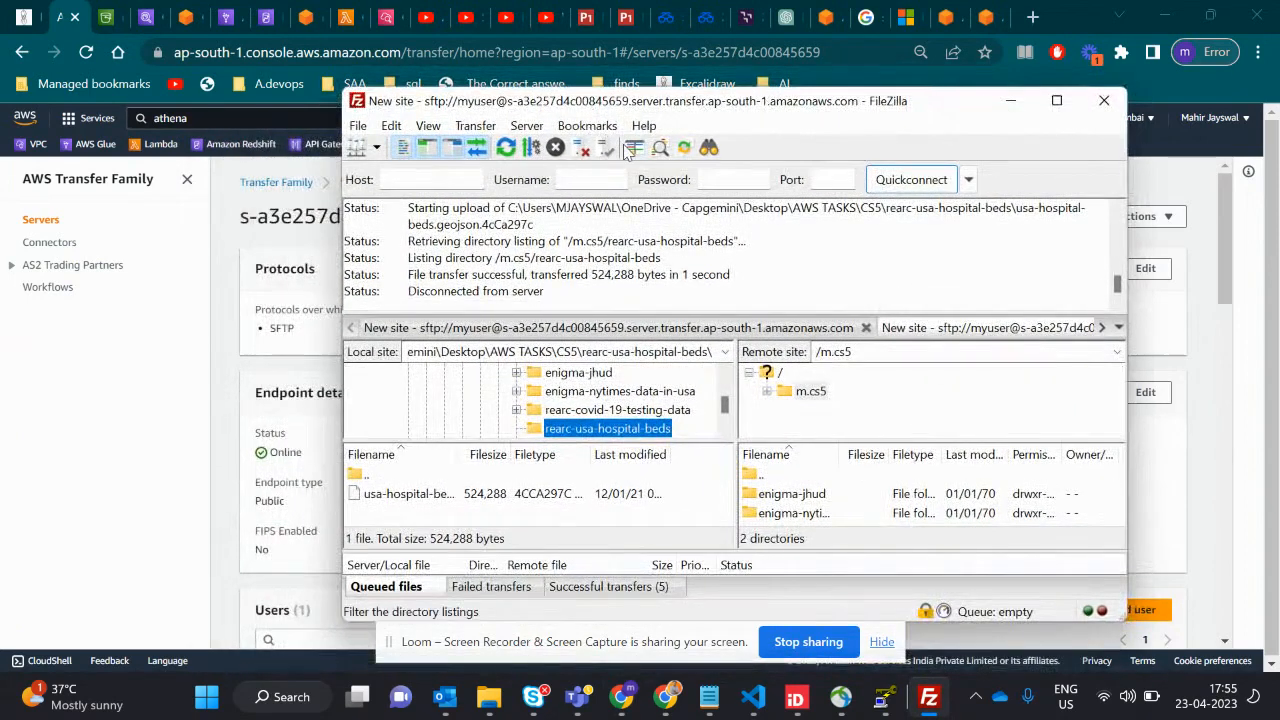
{"action": "left_click", "coordinate": [358, 126]}
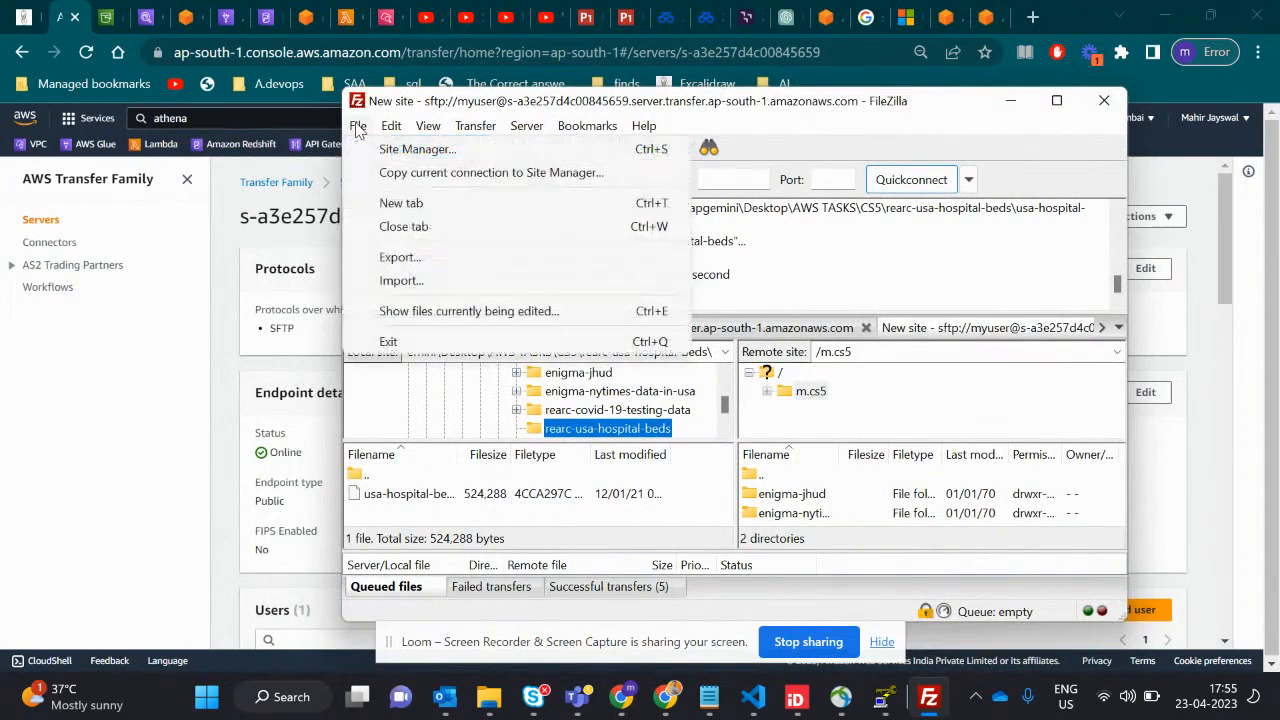
{"action": "left_click", "coordinate": [395, 150]}
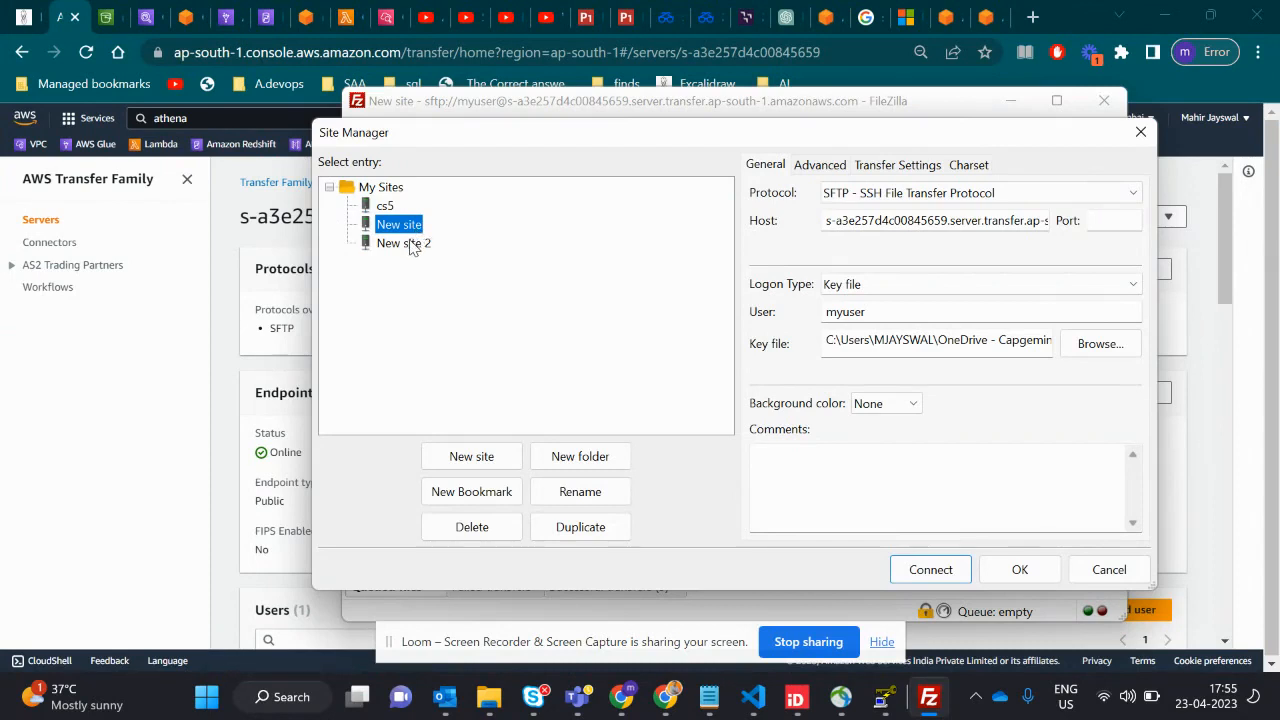
- Compare the New site 2 and New site entries, review New site's host and choose Key file as its logon type
{"action": "left_click", "coordinate": [410, 244]}
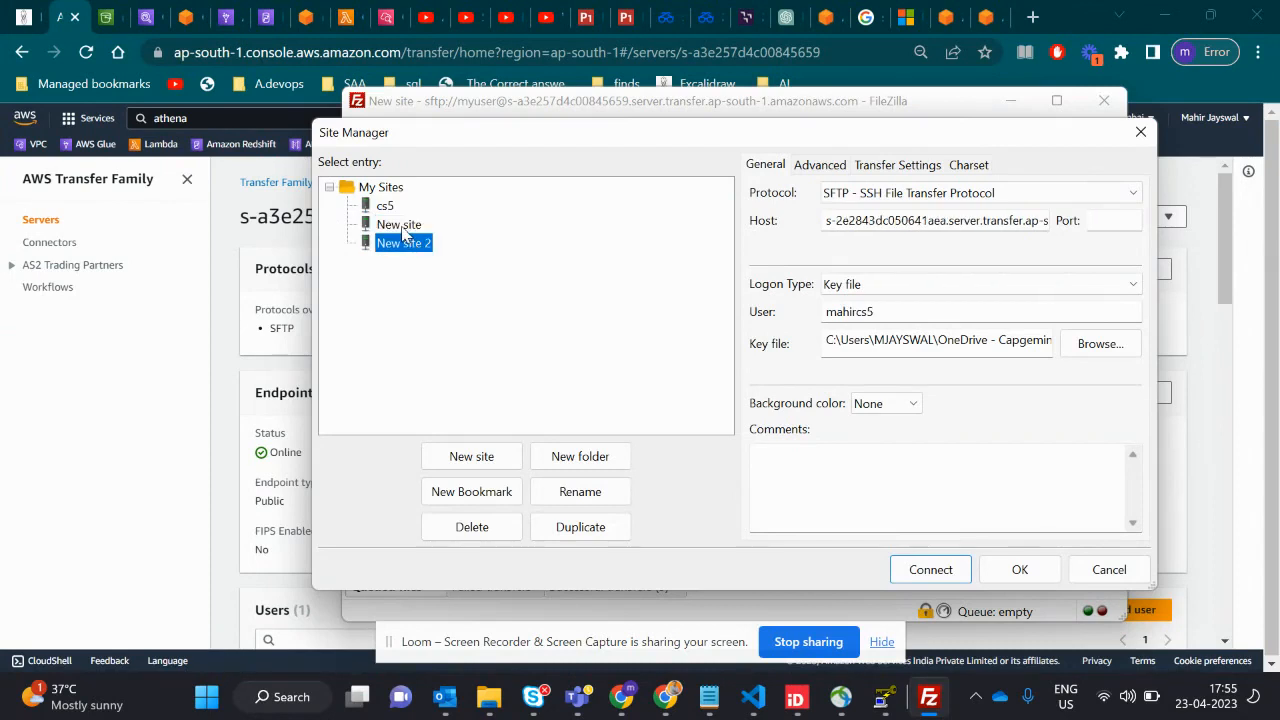
{"action": "left_click", "coordinate": [404, 228]}
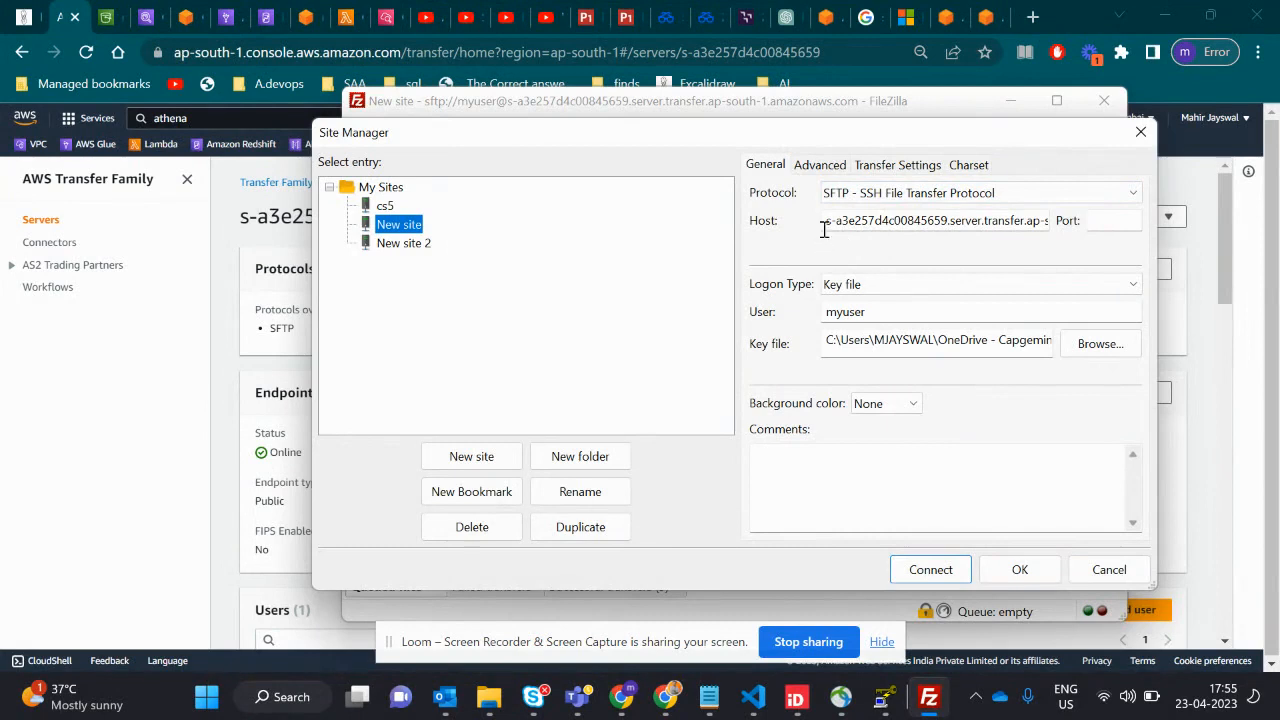
{"action": "left_click", "coordinate": [890, 225]}
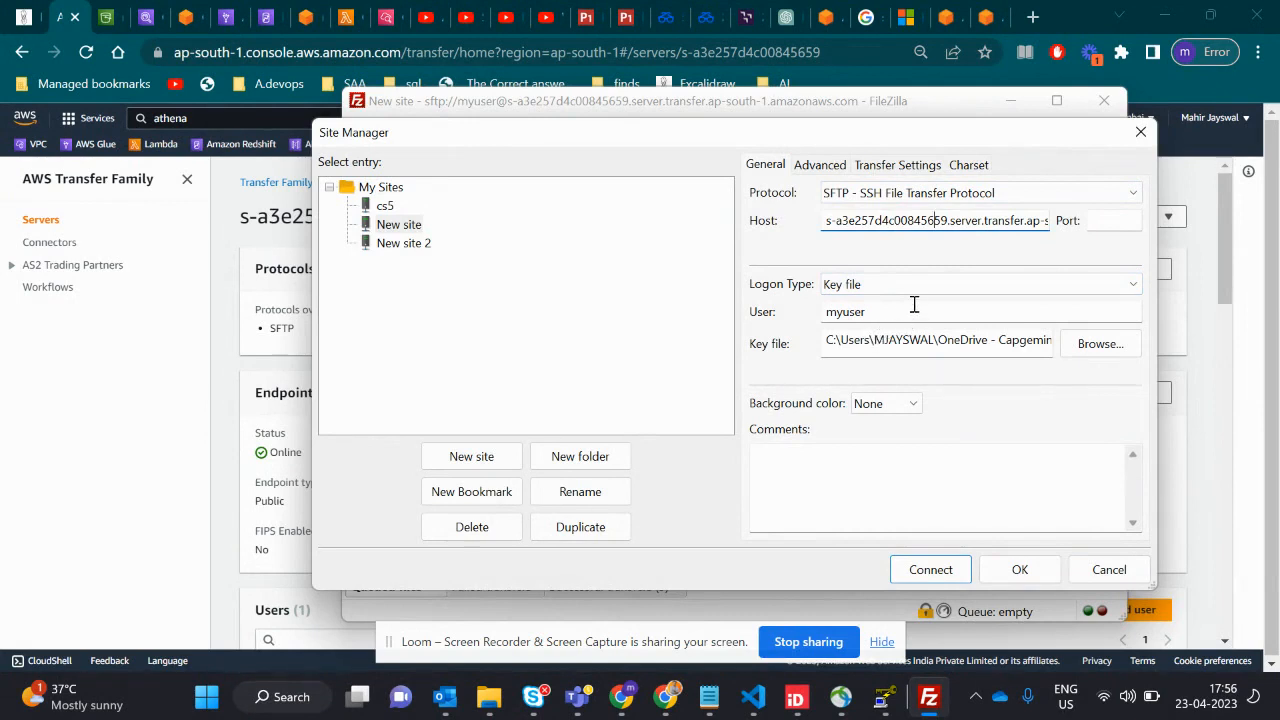
{"action": "left_click", "coordinate": [918, 292]}
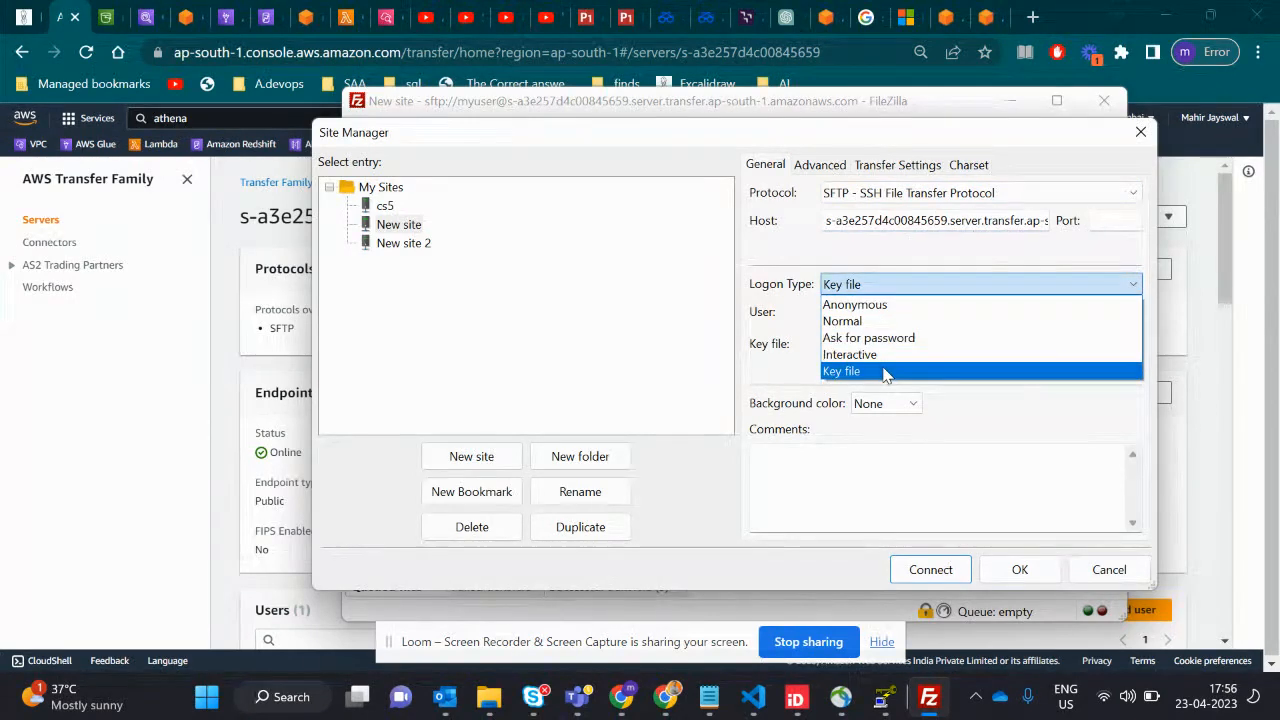
{"action": "left_click", "coordinate": [886, 372]}
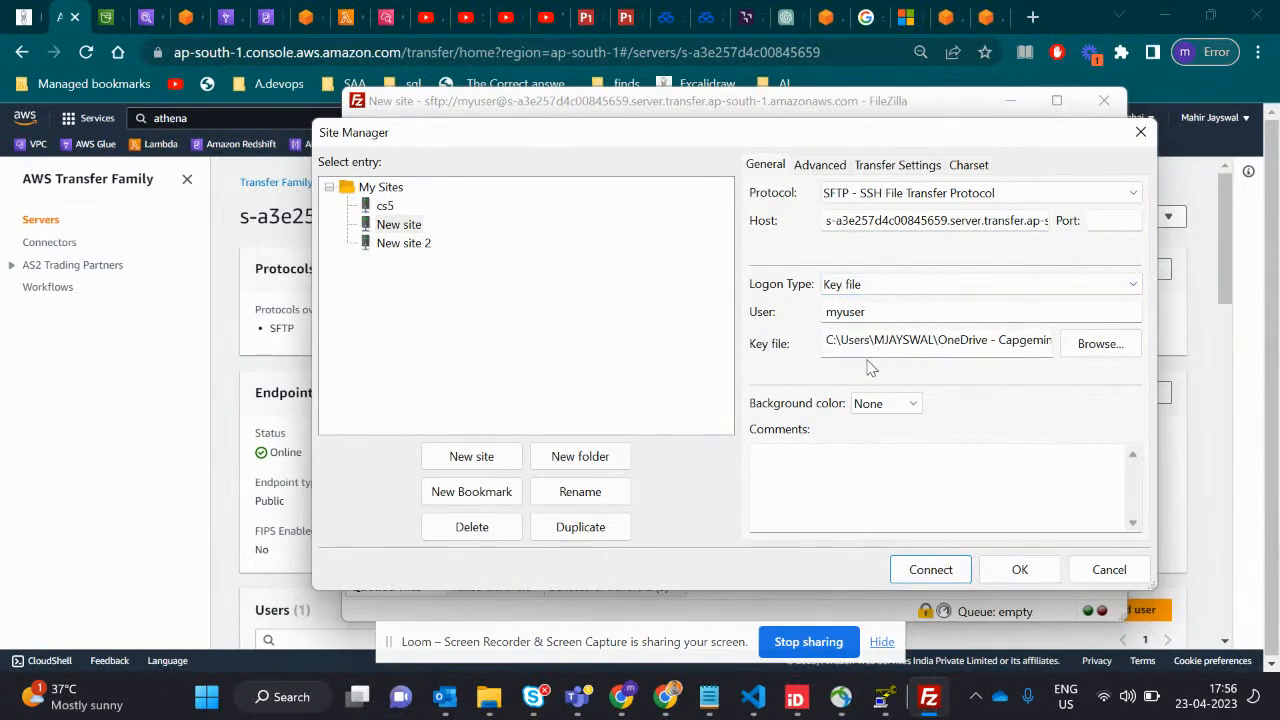
- Check the public key in PuTTY Key Generator again, return to FileZilla and close the Site Manager
{"action": "key", "text": "alt+Tab"}
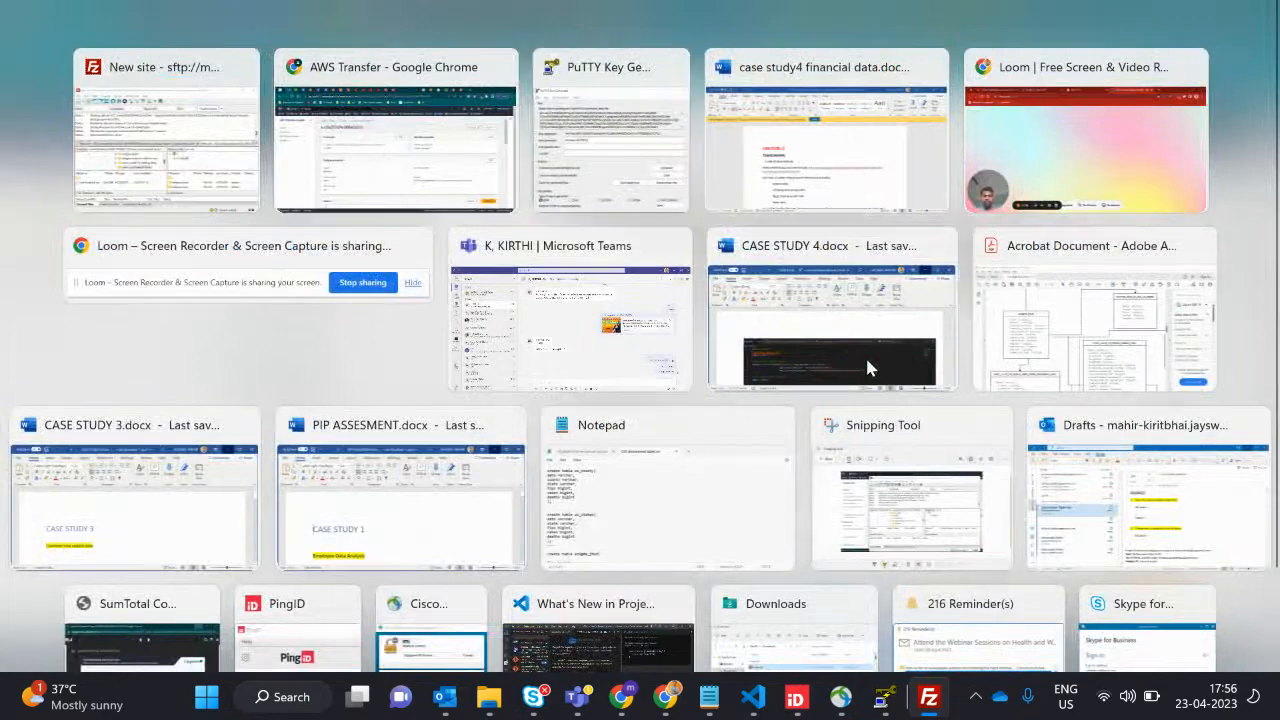
{"action": "key", "text": "alt+Tab"}
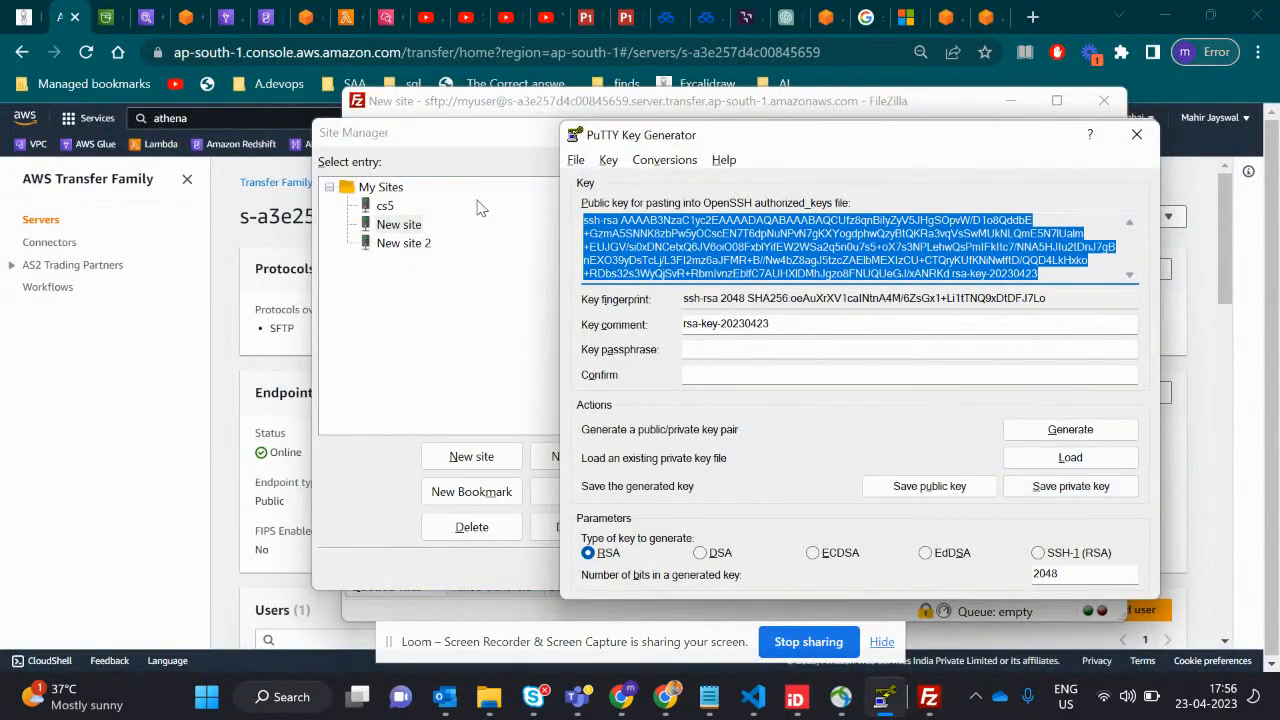
{"action": "left_click", "coordinate": [497, 106]}
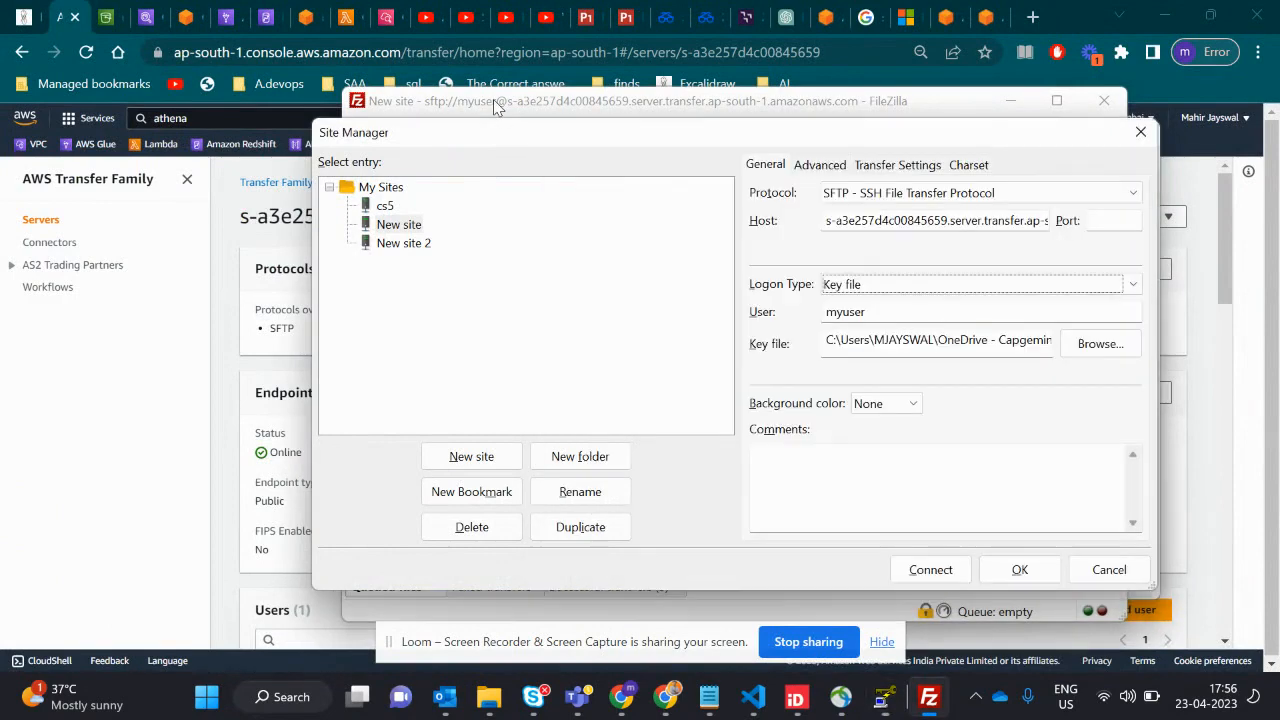
{"action": "left_click", "coordinate": [1141, 131]}
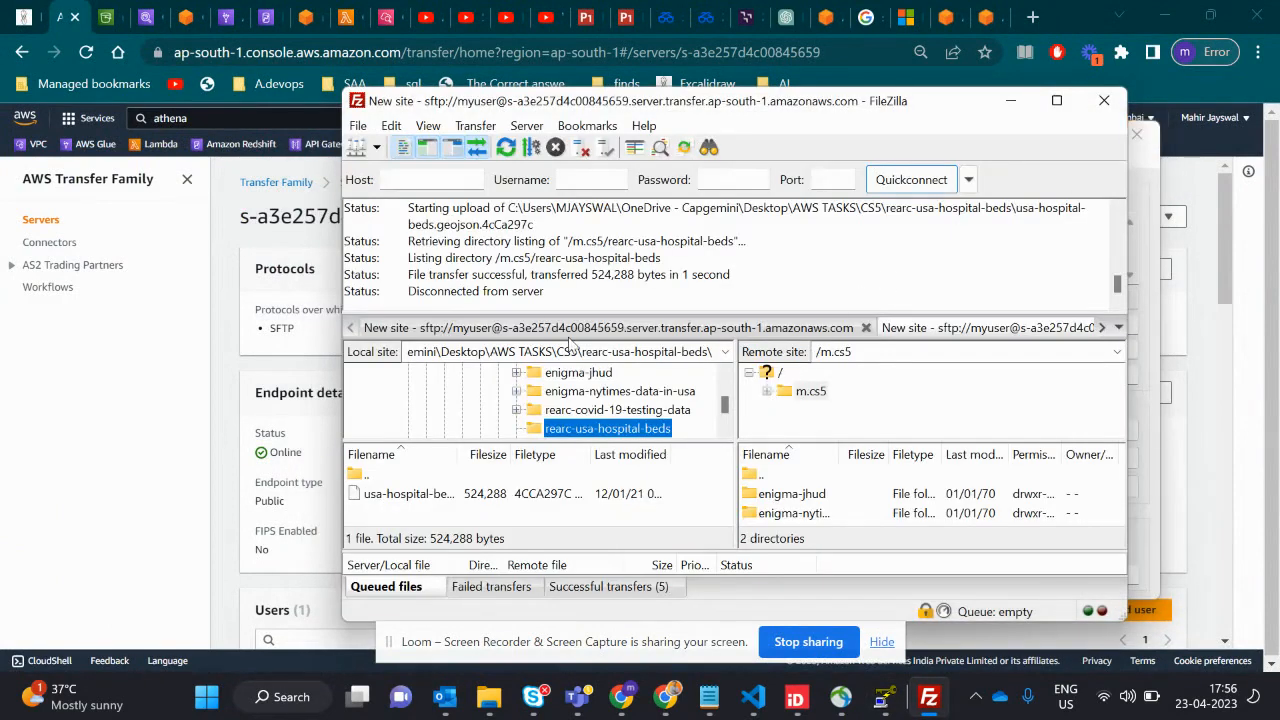
- Highlight the last connection status line in FileZilla and connect to the saved New site entry through the Site Manager
{"action": "left_click_drag", "start_coordinate": [550, 295], "coordinate": [414, 296]}
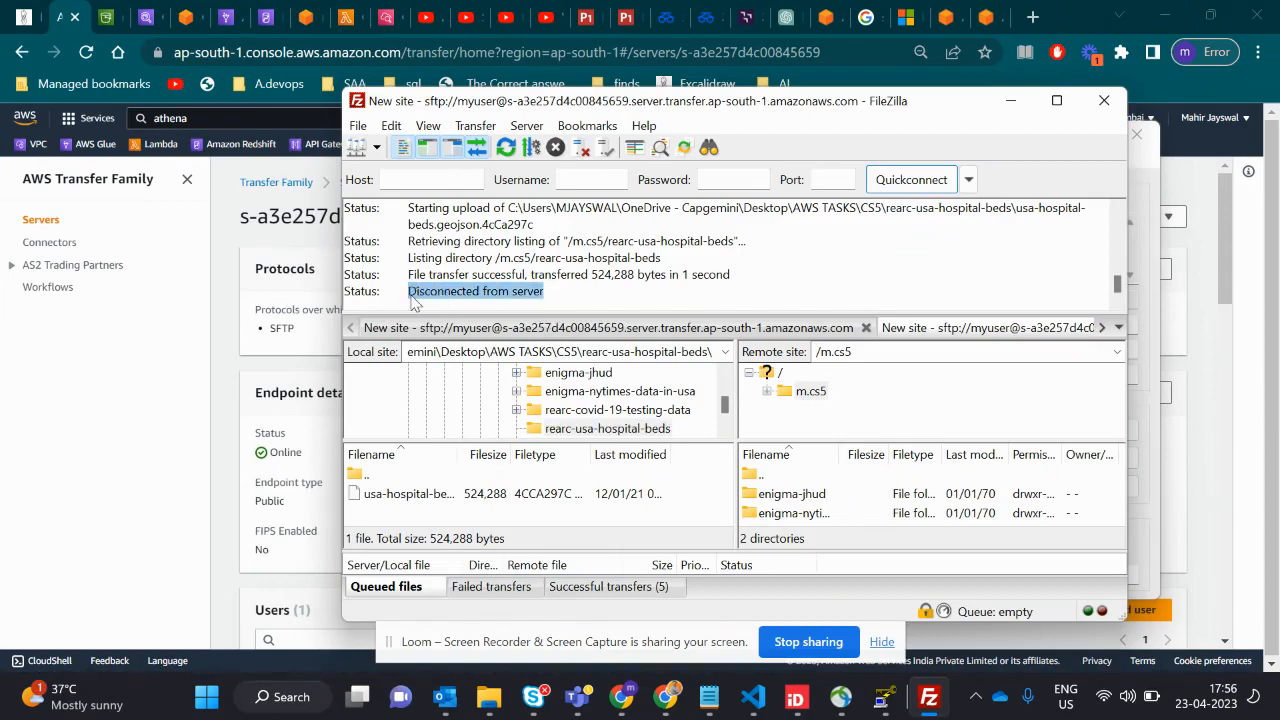
{"action": "left_click", "coordinate": [359, 127]}
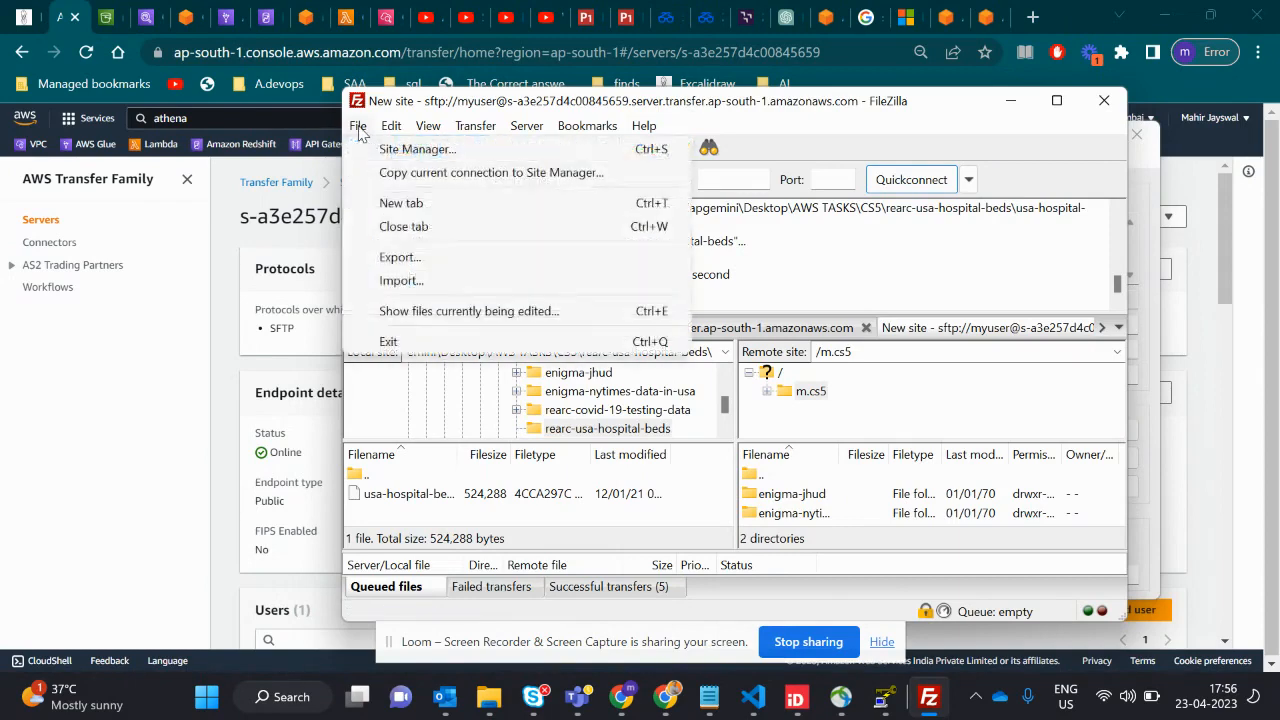
{"action": "left_click", "coordinate": [416, 150]}
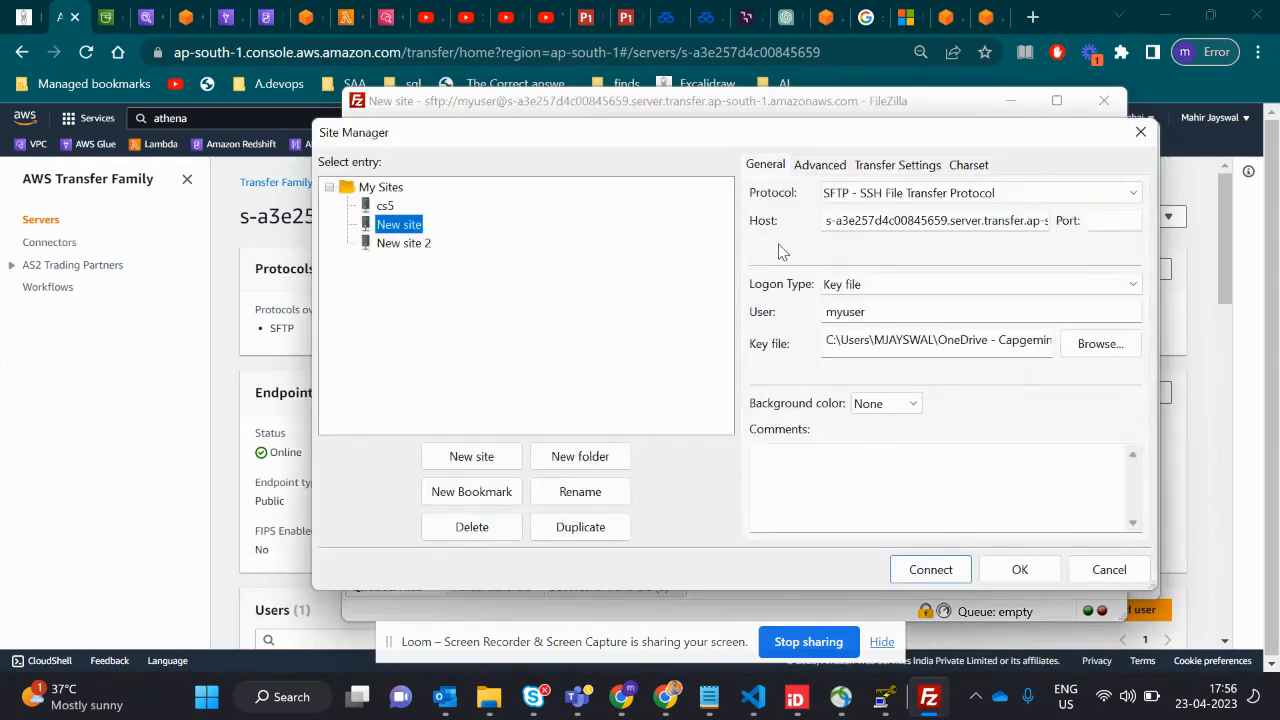
{"action": "left_click", "coordinate": [917, 574]}
{"action": "left_click", "coordinate": [787, 419]}
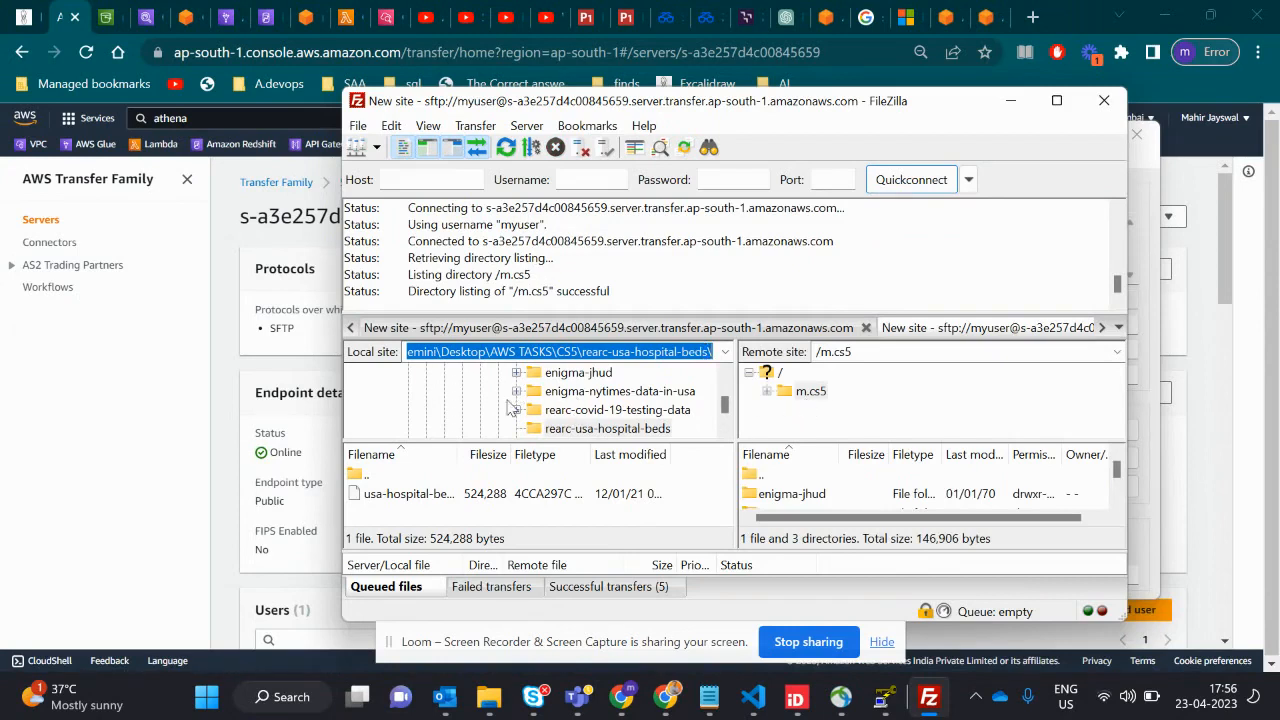
- Select the remote m.cs5 folder and mark the matching m.cs5 bucket in the Amazon S3 bucket list
{"action": "left_click", "coordinate": [810, 391]}
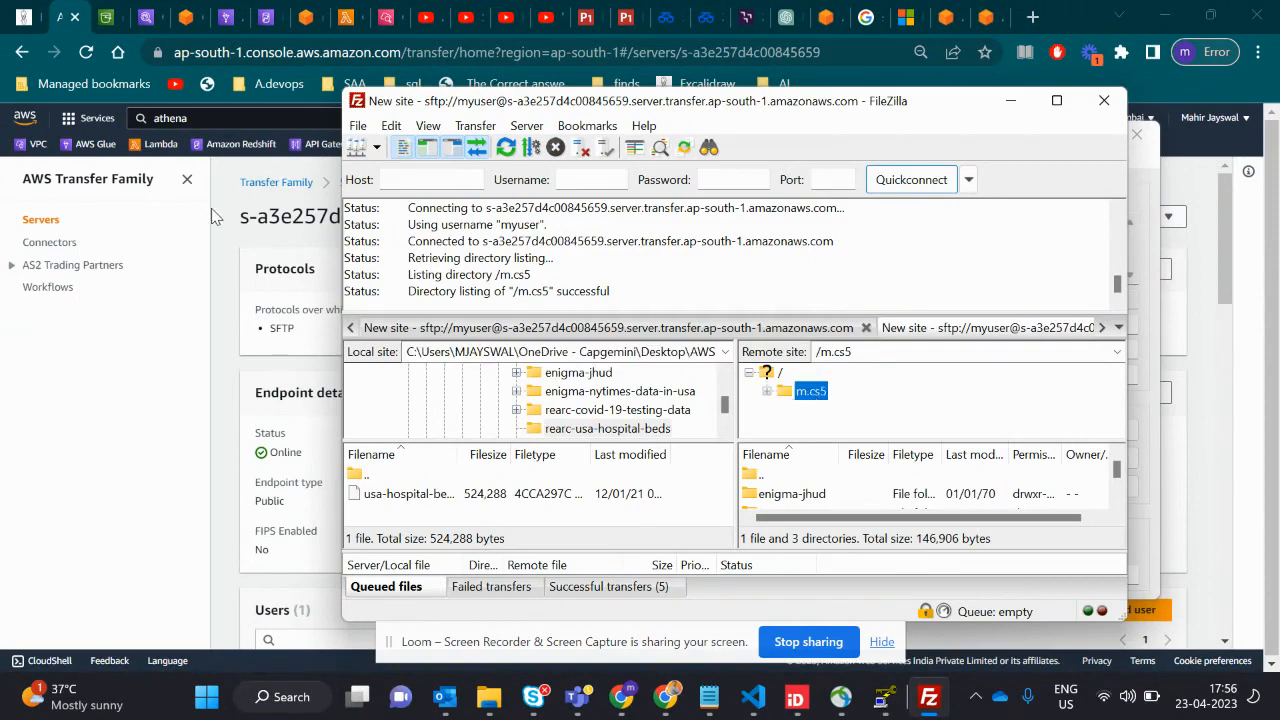
{"action": "left_click", "coordinate": [108, 17]}
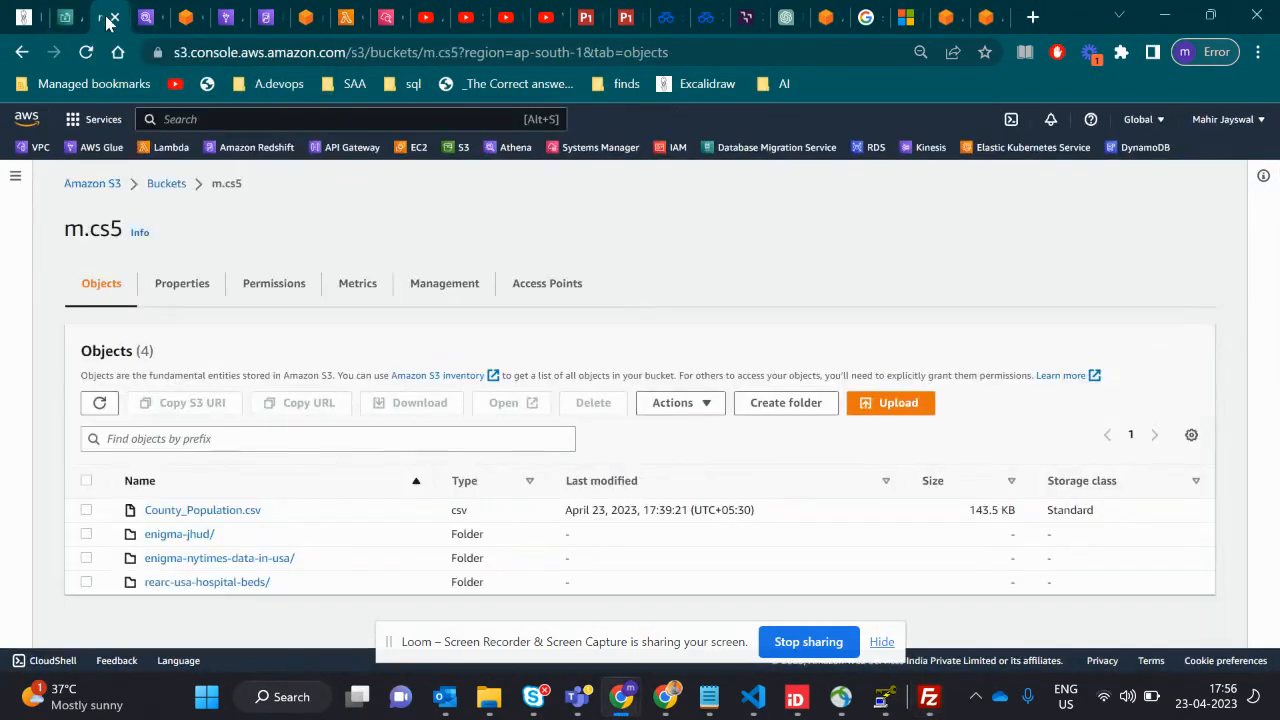
{"action": "left_click", "coordinate": [166, 186]}
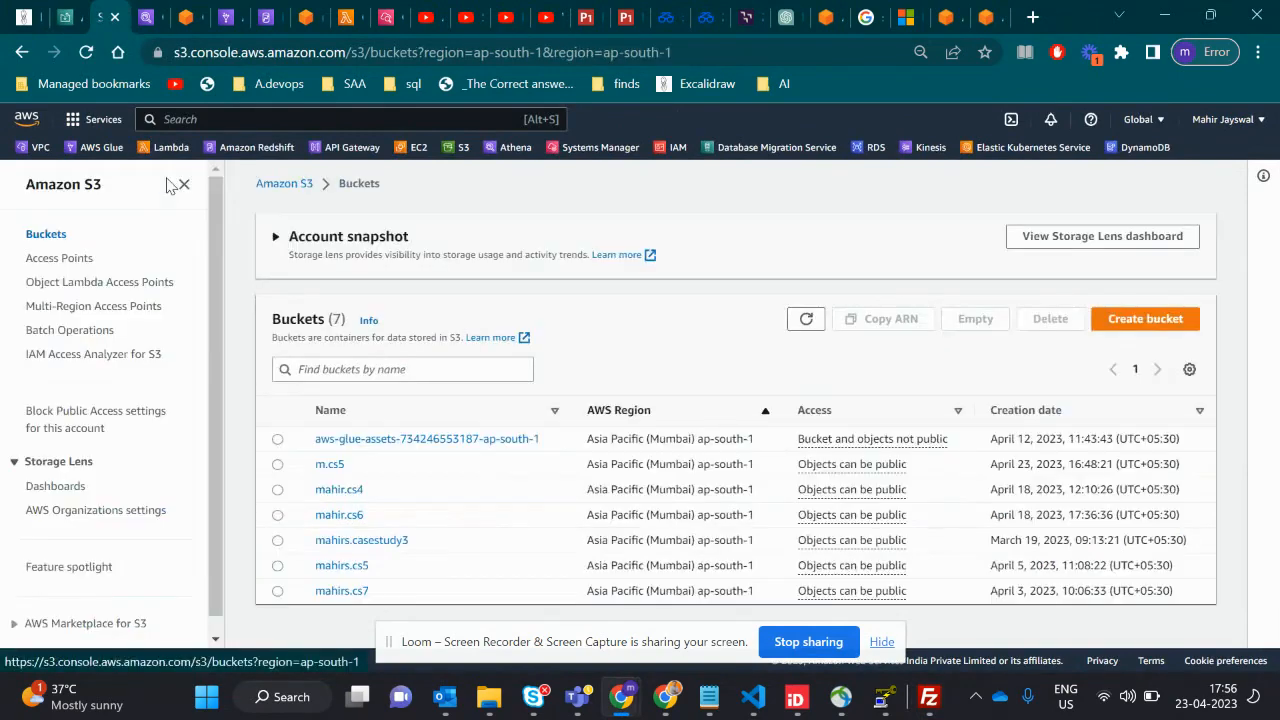
{"action": "left_click", "coordinate": [277, 465]}
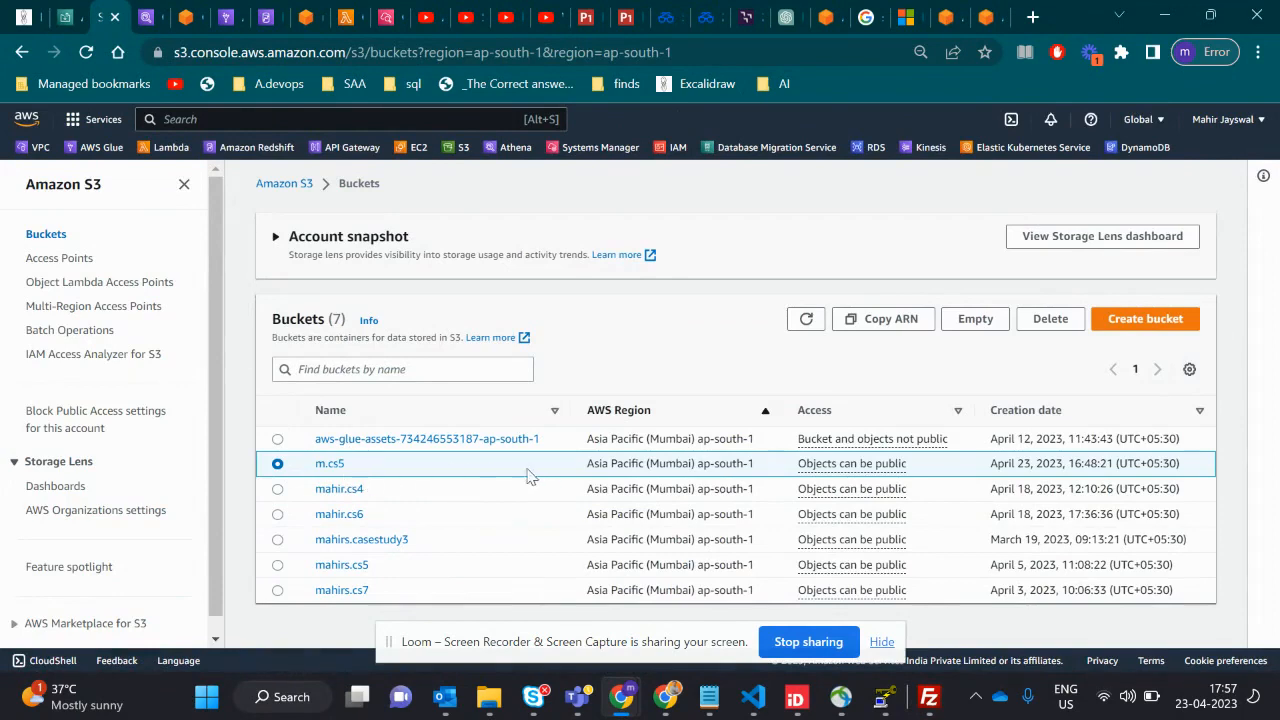
- Return to FileZilla by way of the Transfer Family console and inspect the subfolders of the local rearc-covid-19-testing-data folder
{"action": "left_click", "coordinate": [66, 18]}
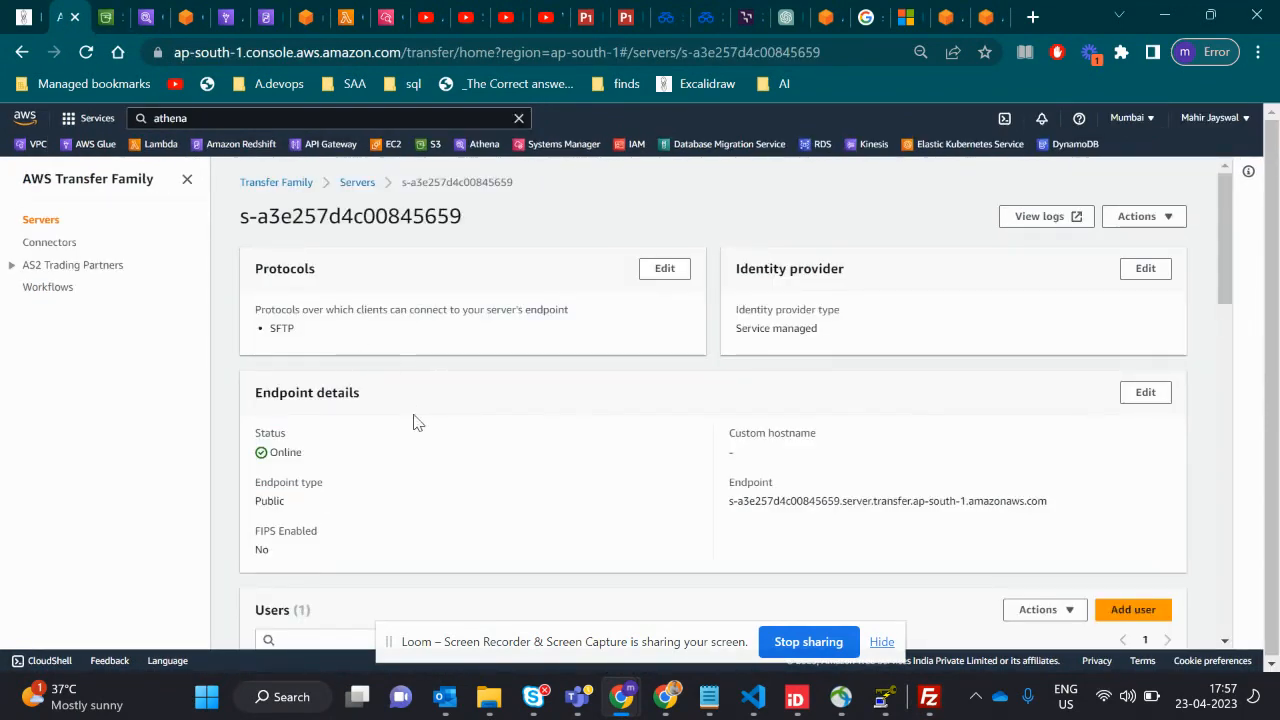
{"action": "key", "text": "alt+Tab"}
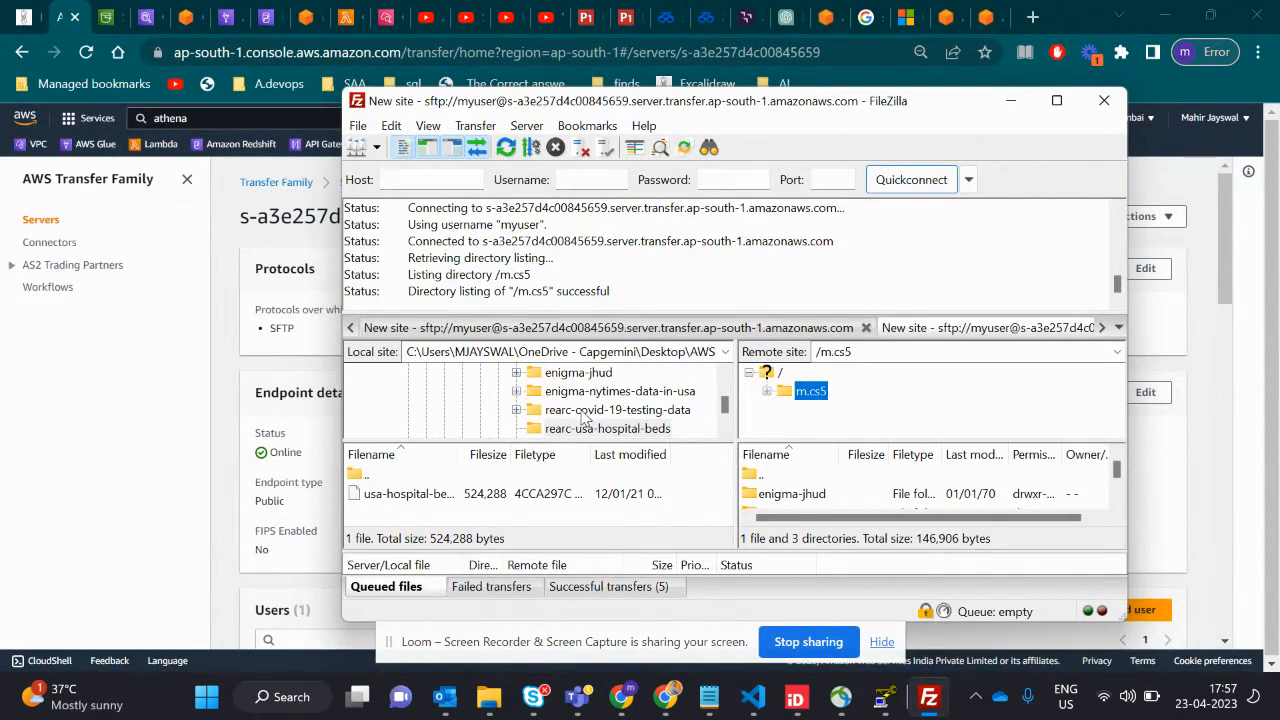
{"action": "left_click", "coordinate": [516, 410]}
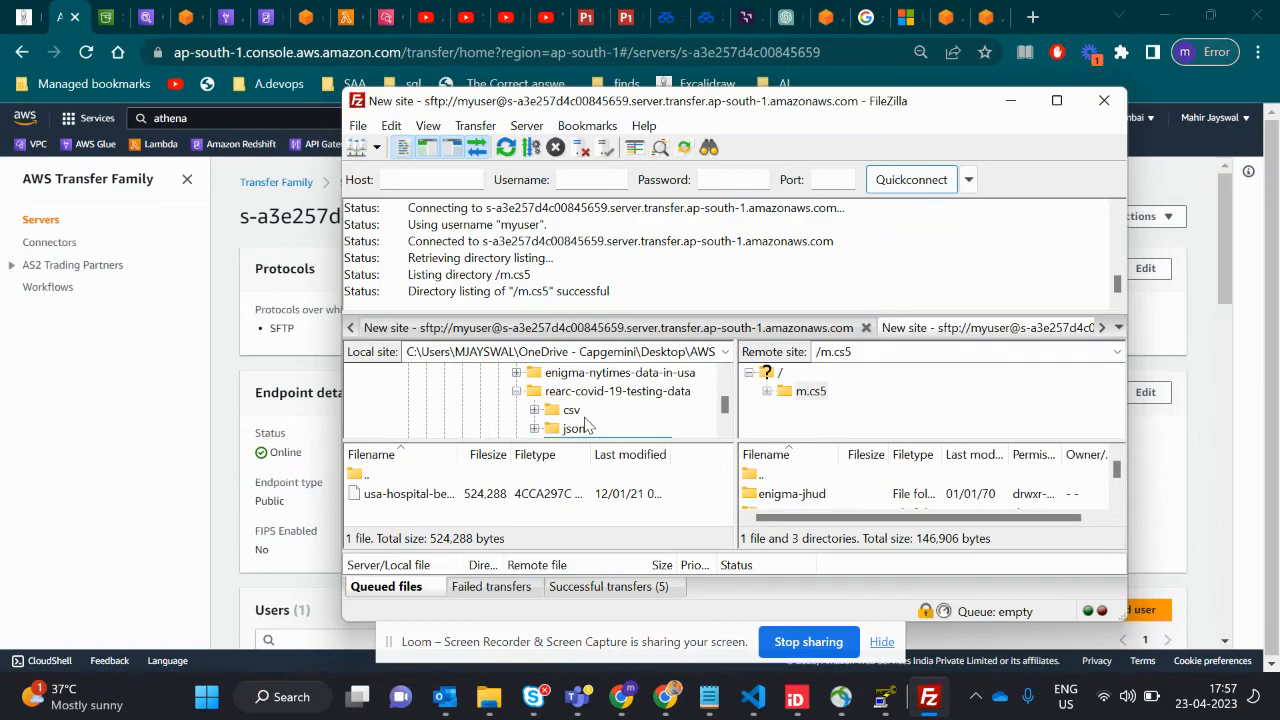
{"action": "left_click", "coordinate": [516, 392]}
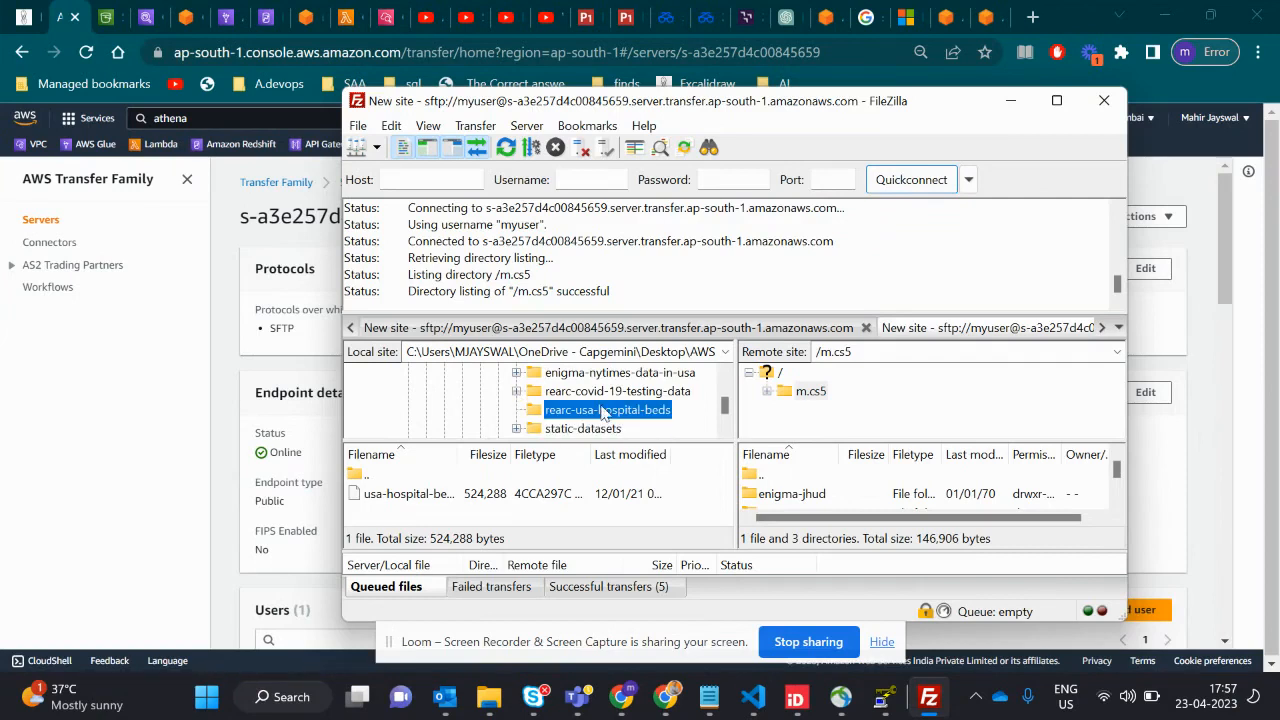
- Inspect the local static-datasets folder, indicate its transfer to the remote m.cs5 site and expand its subfolders
{"action": "left_click", "coordinate": [517, 429]}
{"action": "left_click", "coordinate": [517, 392]}
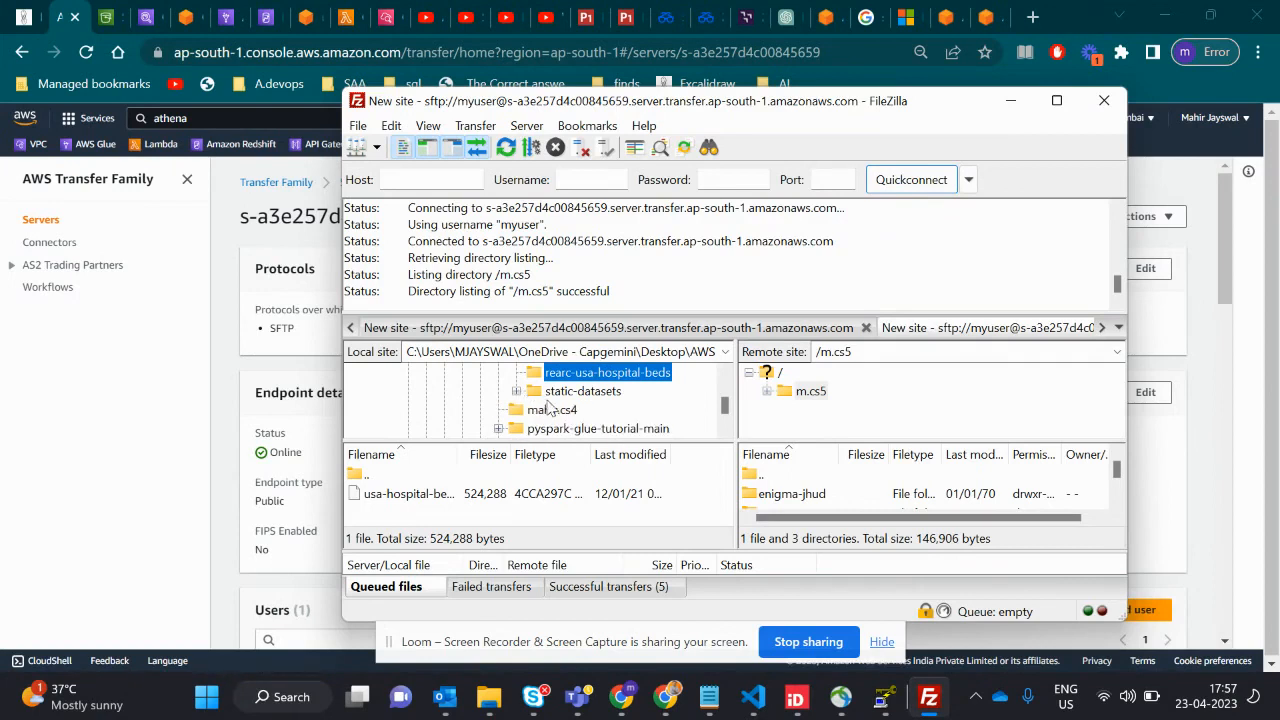
{"action": "left_click_drag", "start_coordinate": [551, 394], "coordinate": [820, 416]}
{"action": "left_click", "coordinate": [517, 392]}
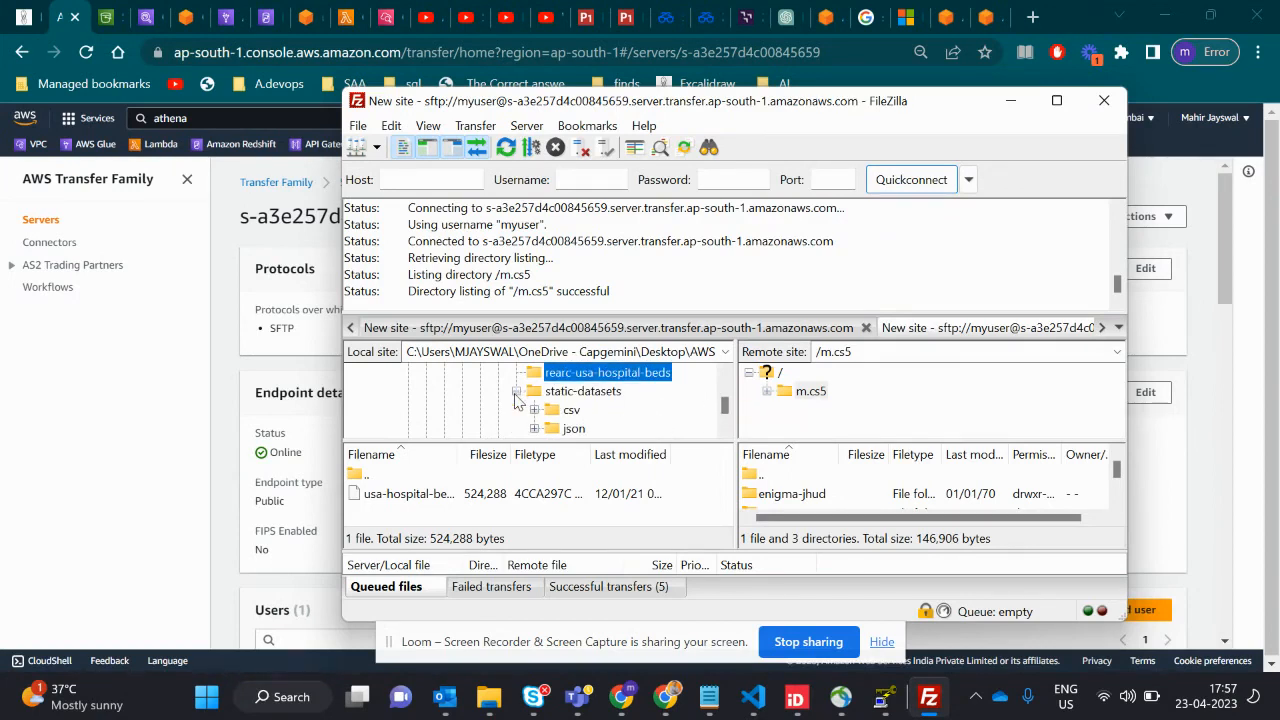
- Expand the remote m.cs5 folder and upload the local static-datasets folder into its enigma-jhud folder
{"action": "left_click", "coordinate": [570, 411]}
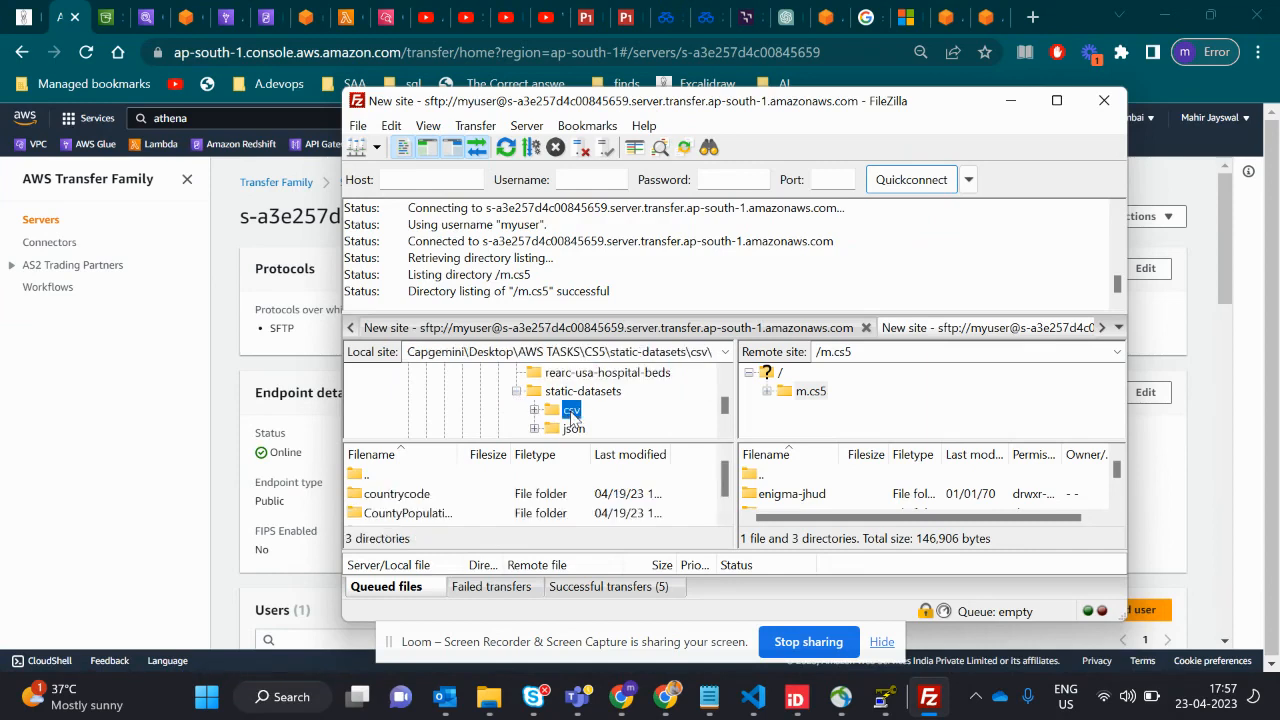
{"action": "left_click_drag", "start_coordinate": [557, 416], "coordinate": [783, 407]}
{"action": "left_click", "coordinate": [768, 392]}
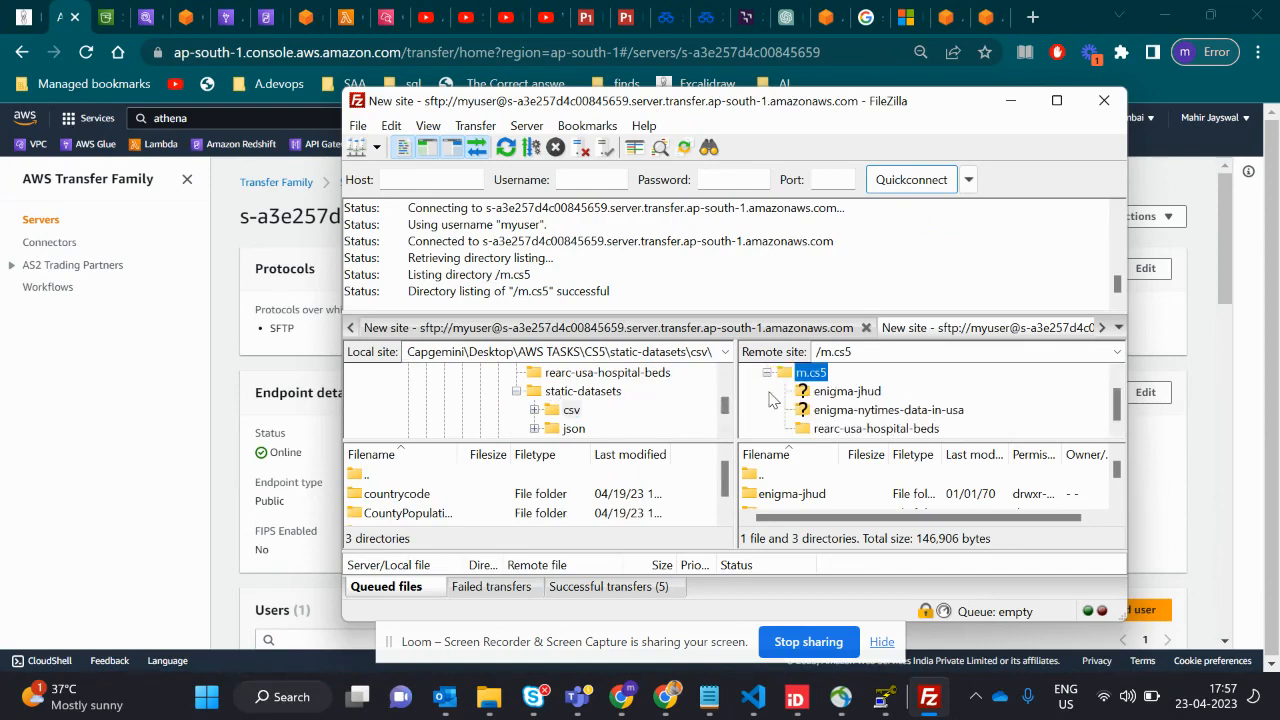
{"action": "left_click_drag", "start_coordinate": [578, 395], "coordinate": [975, 397]}
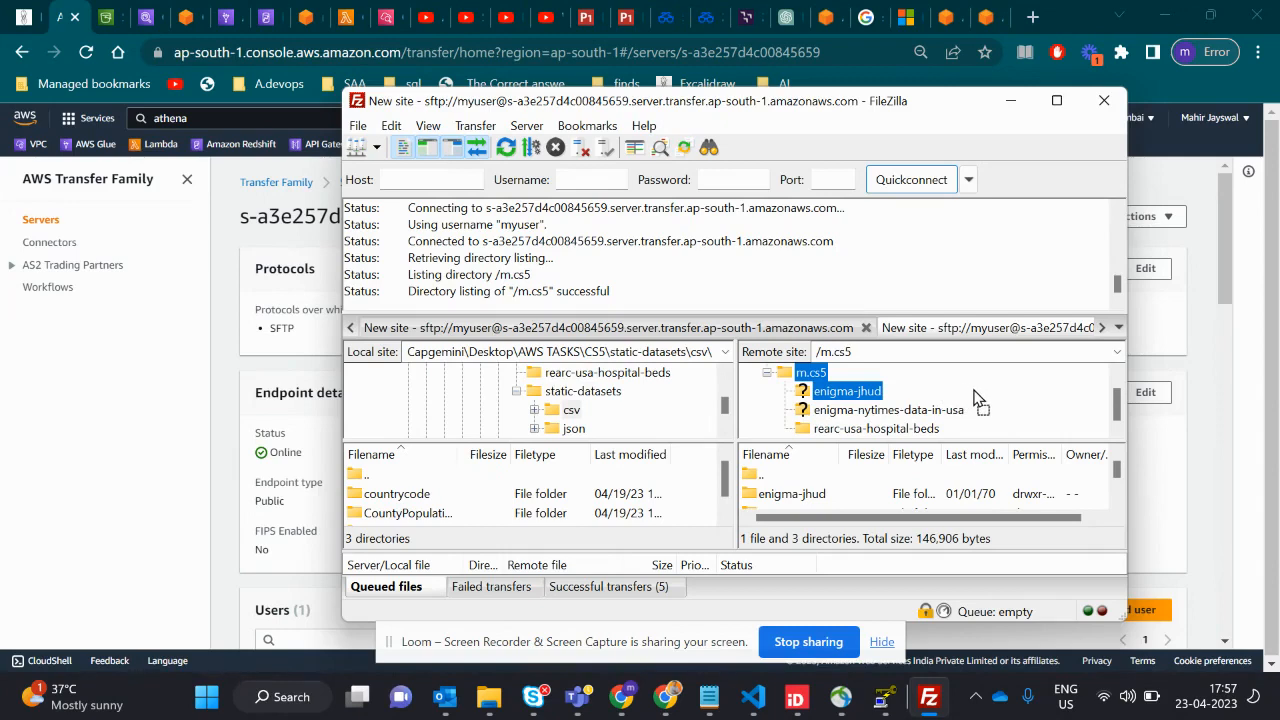
{"action": "left_click_drag", "start_coordinate": [975, 397], "coordinate": [973, 395]}
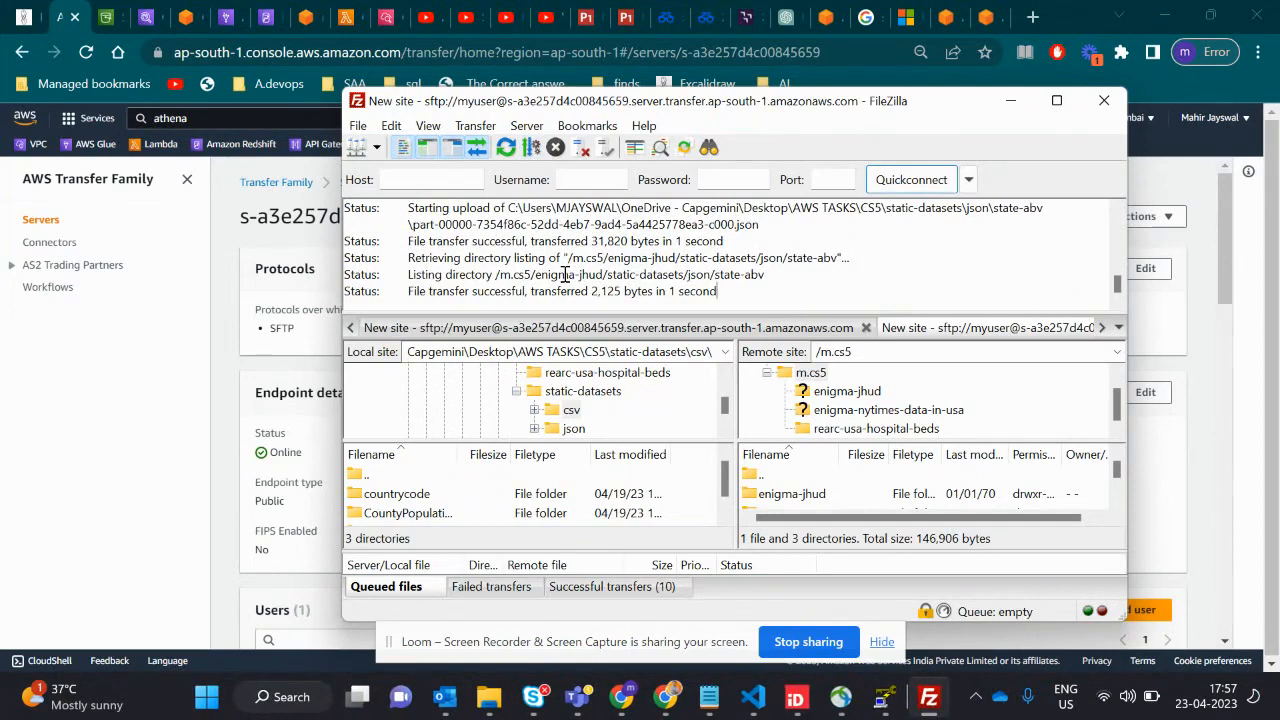
- Highlight the static-datasets path and a file transfer status line in the log, and select the local static-datasets folder
{"action": "left_click_drag", "start_coordinate": [414, 291], "coordinate": [678, 274]}
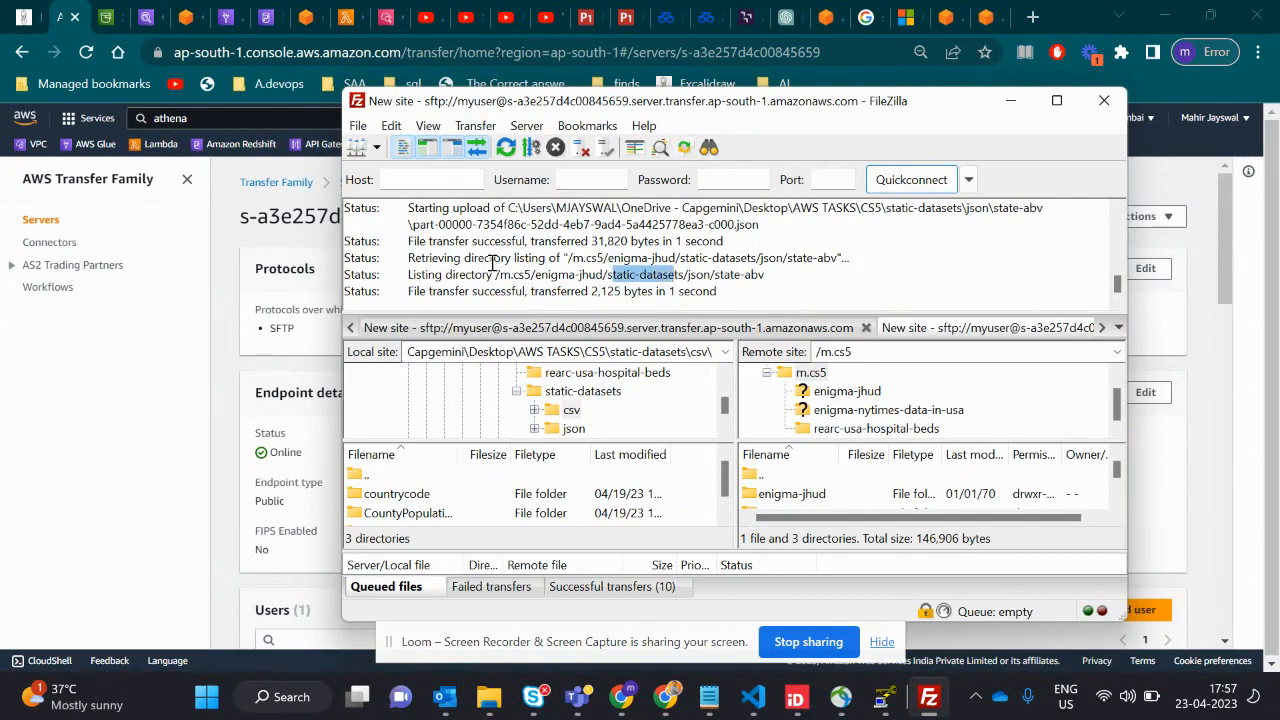
{"action": "left_click_drag", "start_coordinate": [405, 242], "coordinate": [718, 241]}
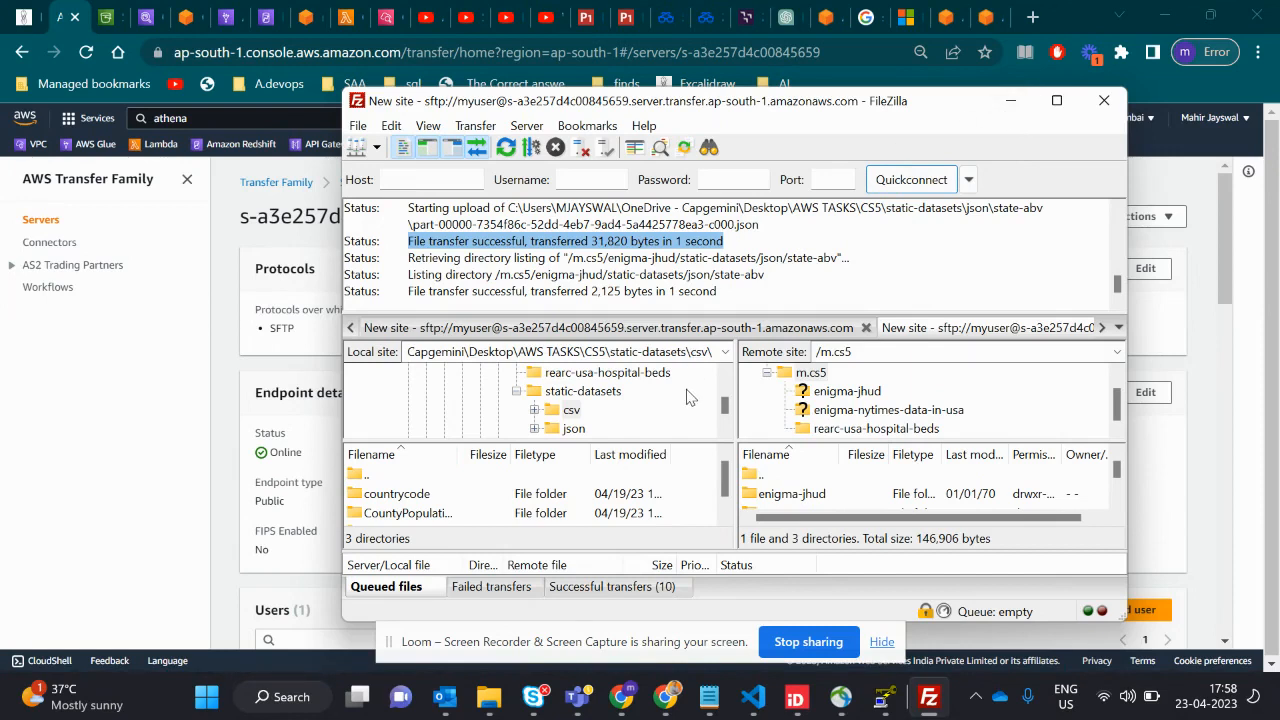
{"action": "left_click", "coordinate": [557, 396]}
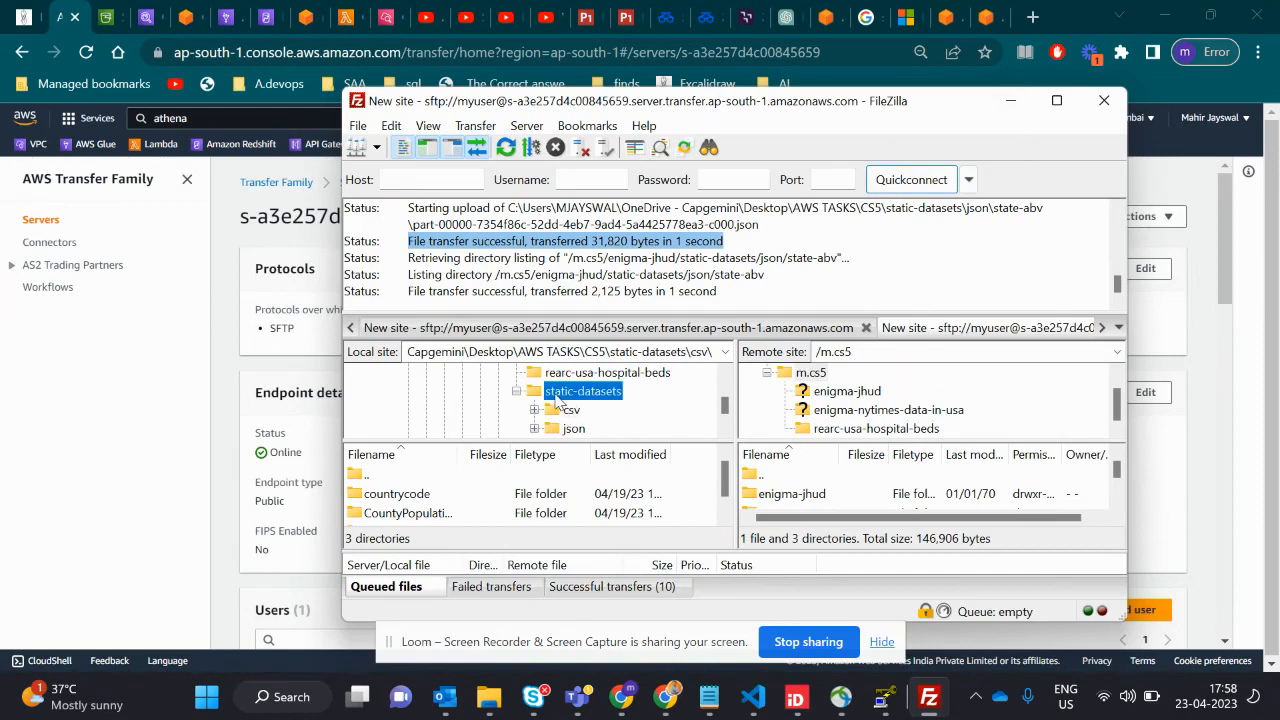
- Switch from FileZilla to the Amazon S3 console, open the m.cs5 bucket and refresh its object list
{"action": "left_click", "coordinate": [1009, 101]}
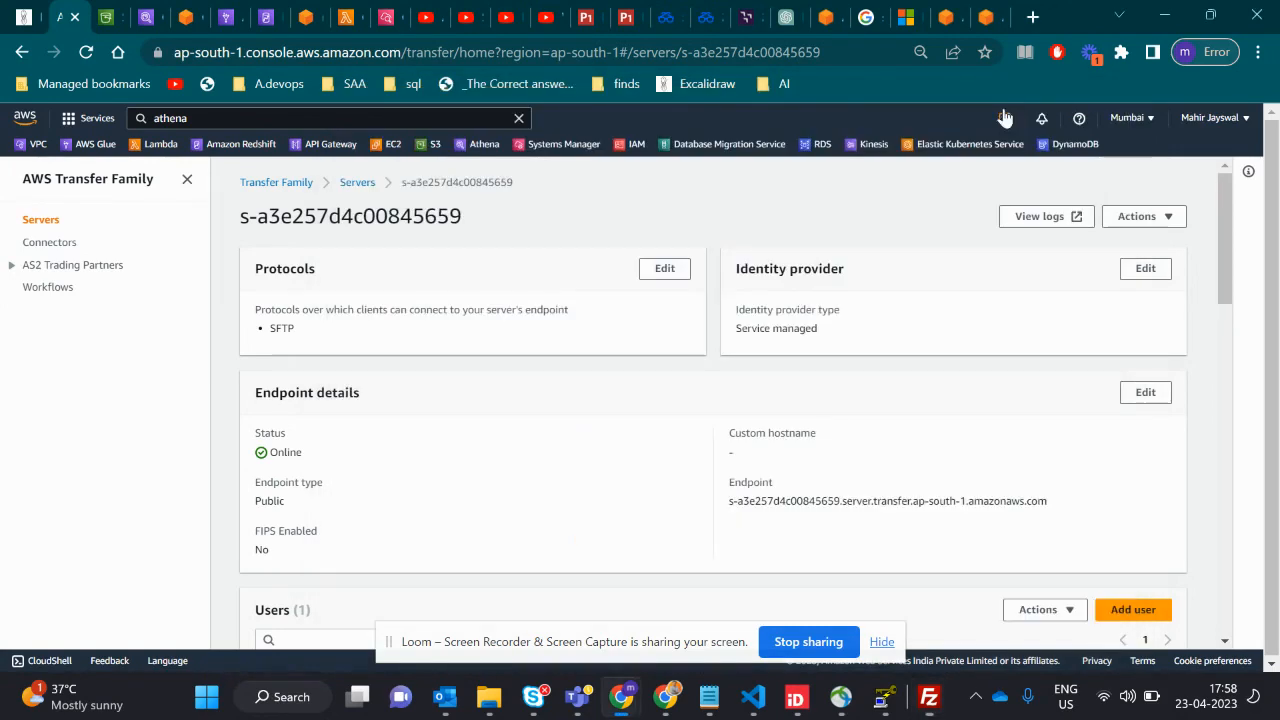
{"action": "left_click", "coordinate": [107, 17]}
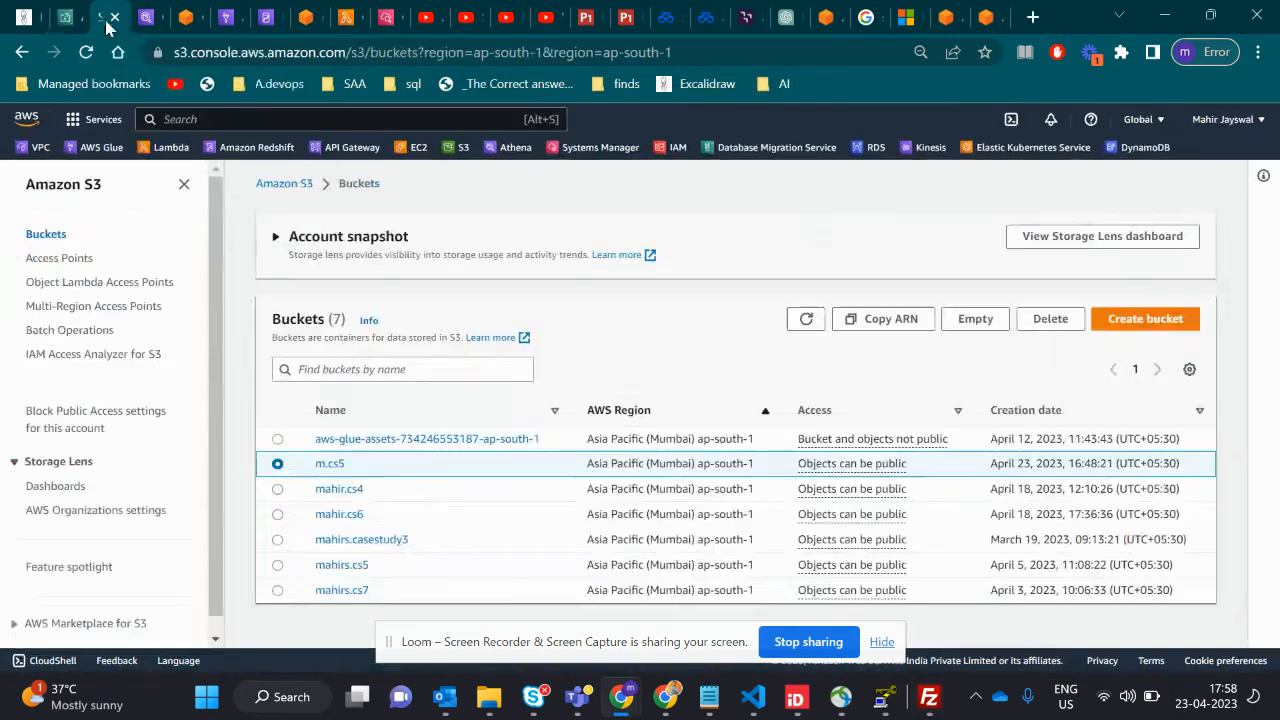
{"action": "left_click", "coordinate": [327, 466]}
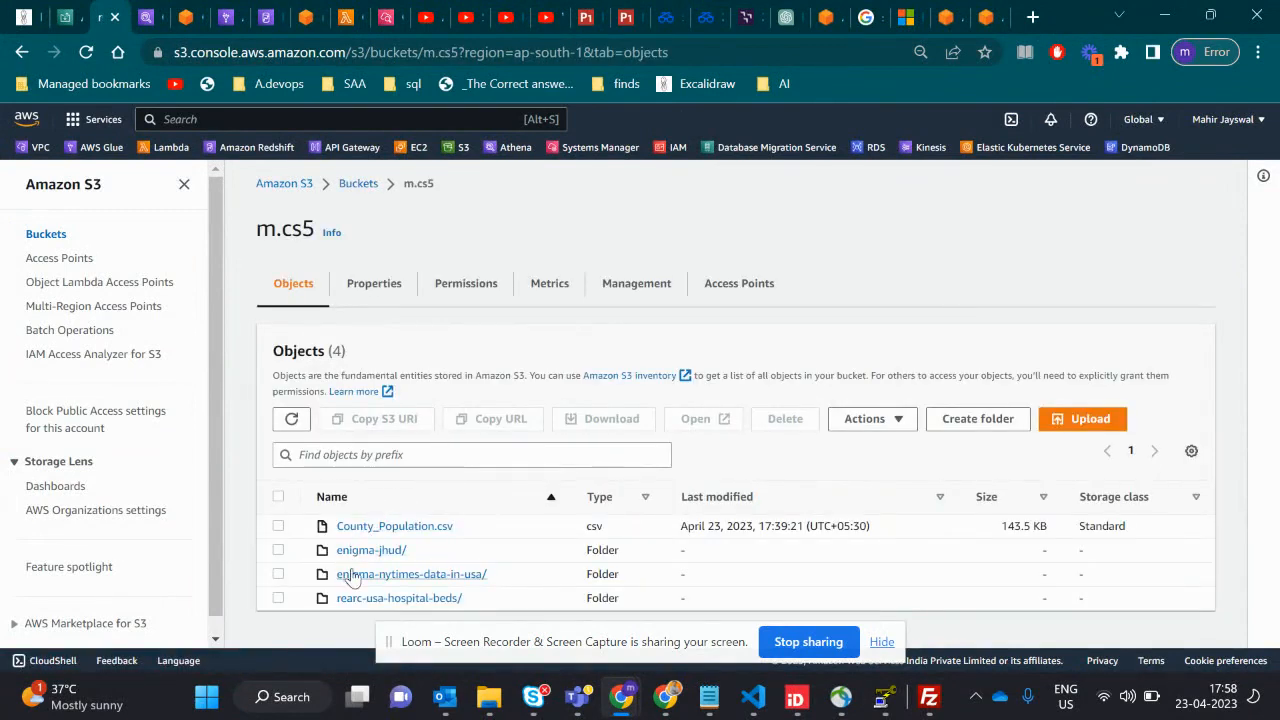
{"action": "left_click", "coordinate": [292, 419]}
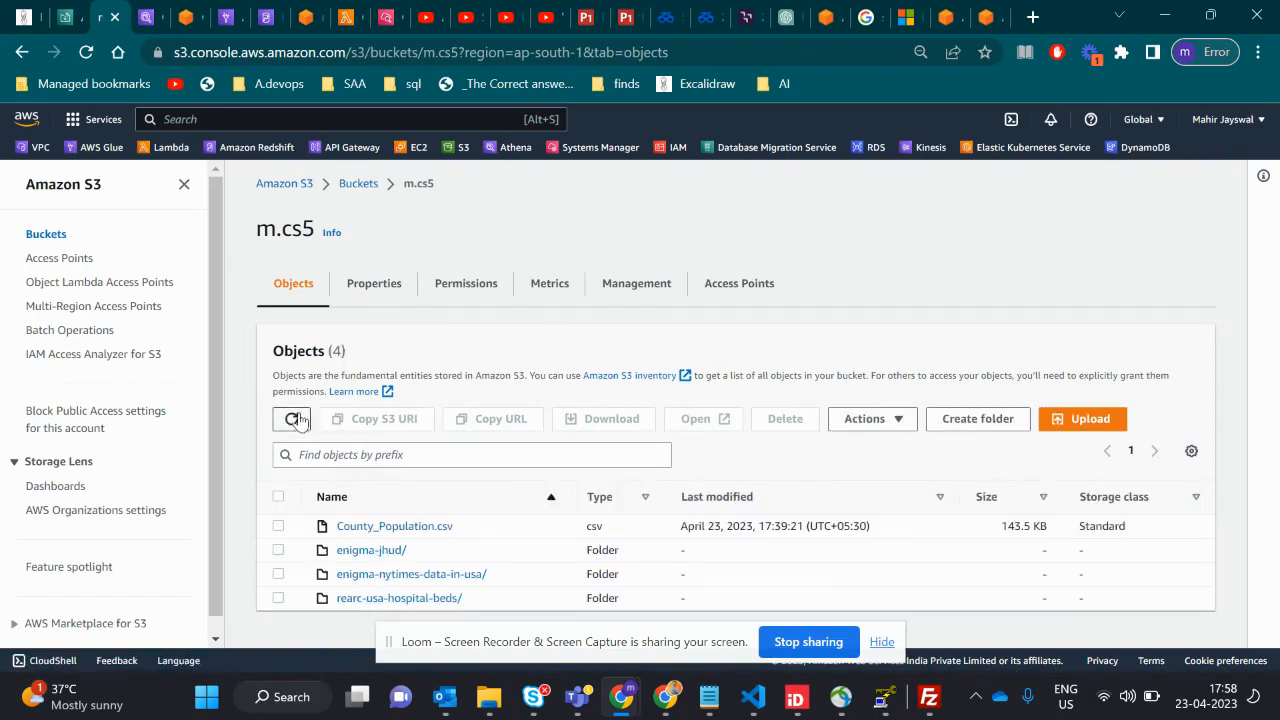
- Check the enigma-nytimes-data-in-usa folder, and inspect enigma-jhud/static-datasets down to the countrycode folder under csv
{"action": "left_click", "coordinate": [373, 577]}
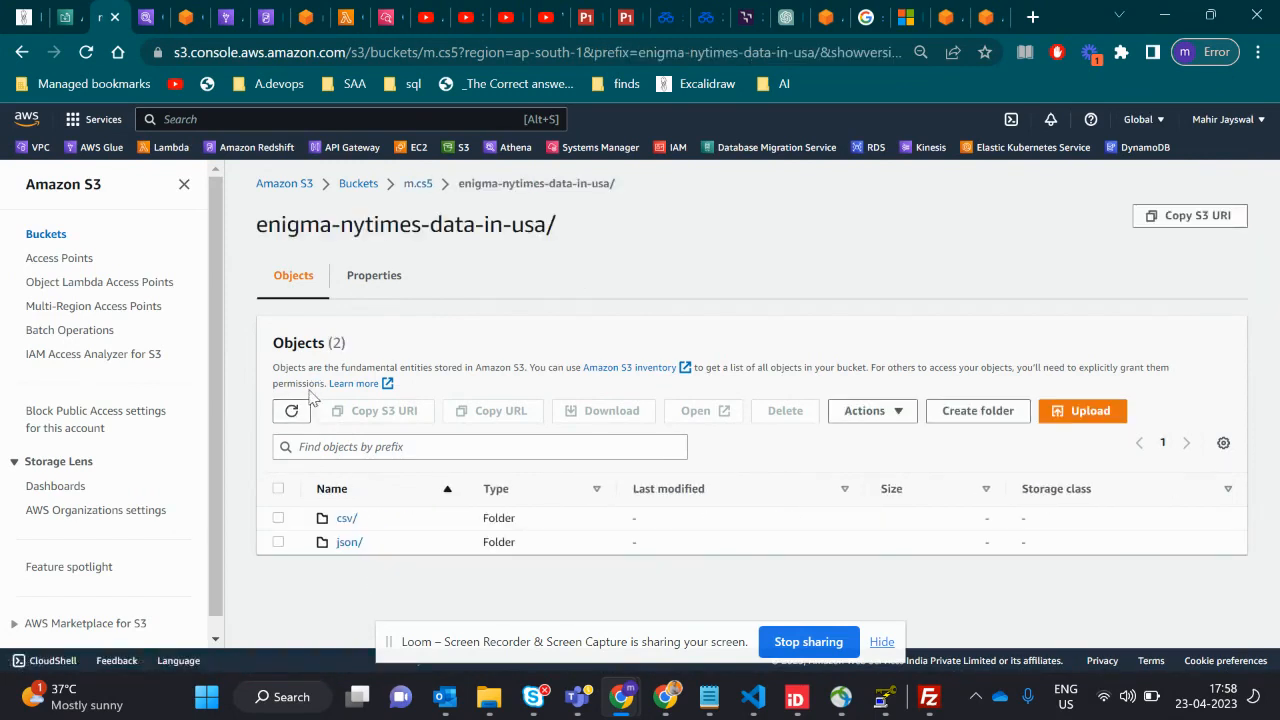
{"action": "left_click", "coordinate": [418, 184]}
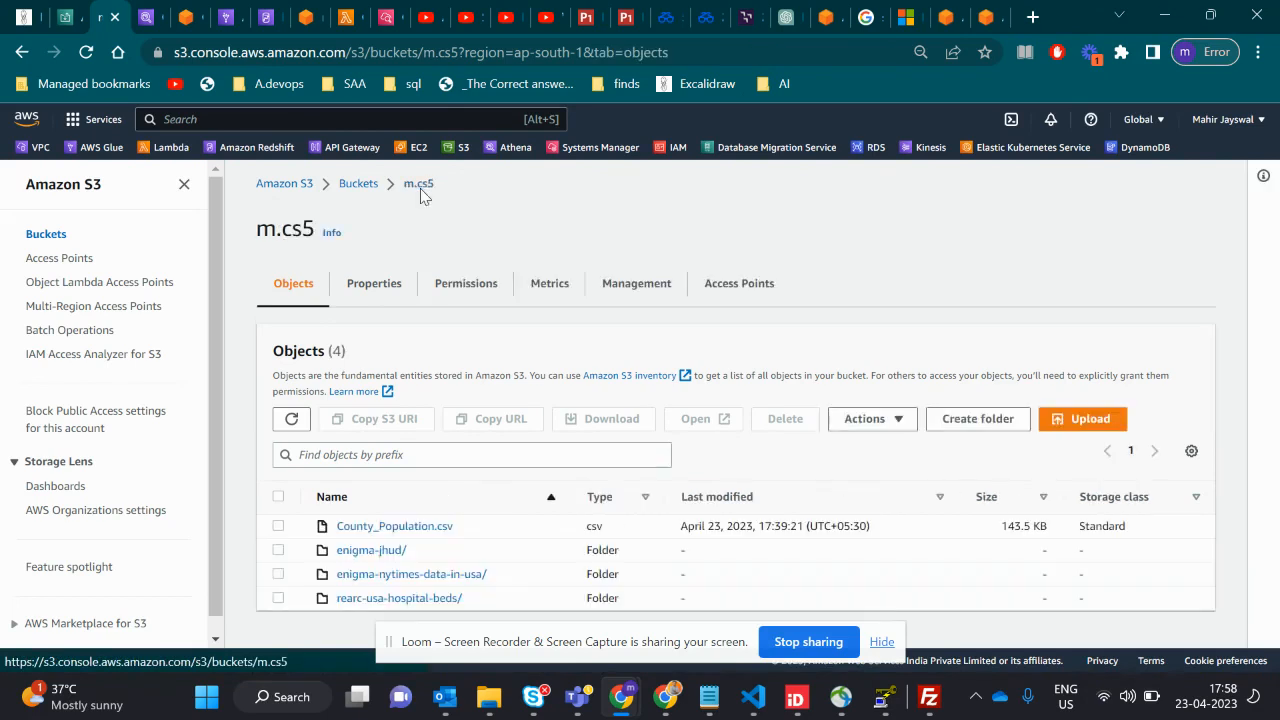
{"action": "left_click", "coordinate": [372, 553]}
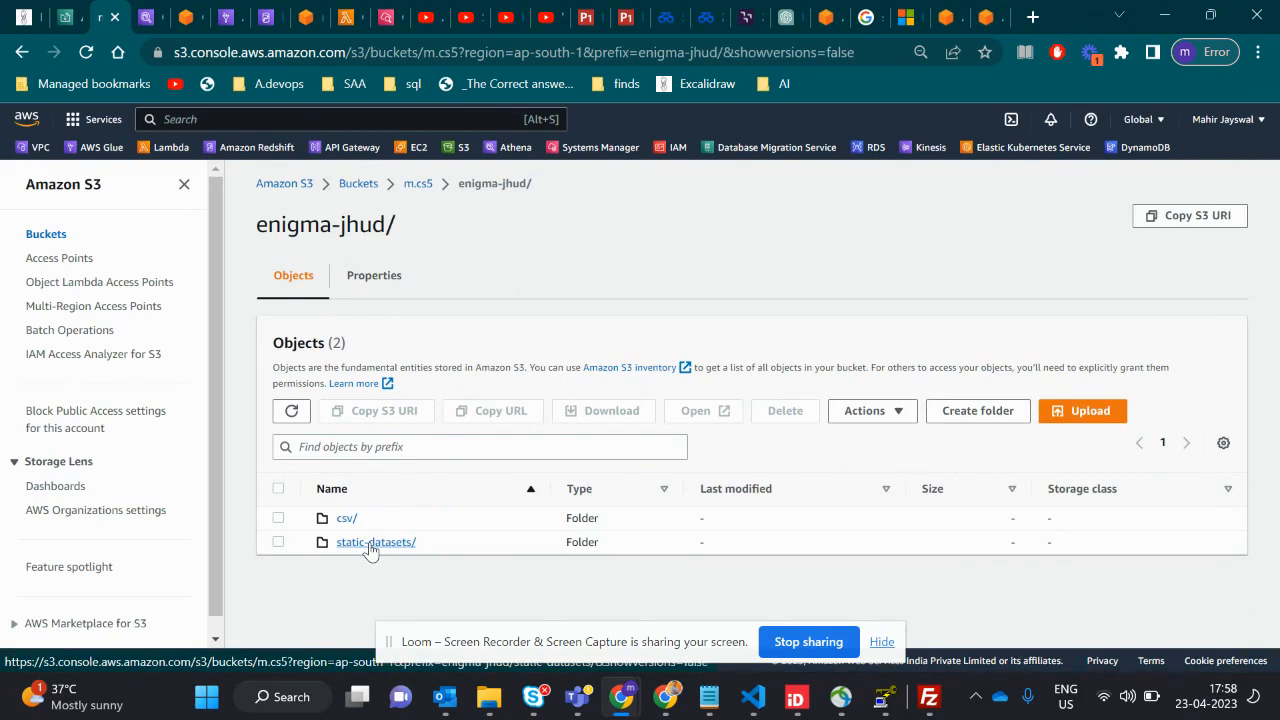
{"action": "left_click", "coordinate": [369, 546]}
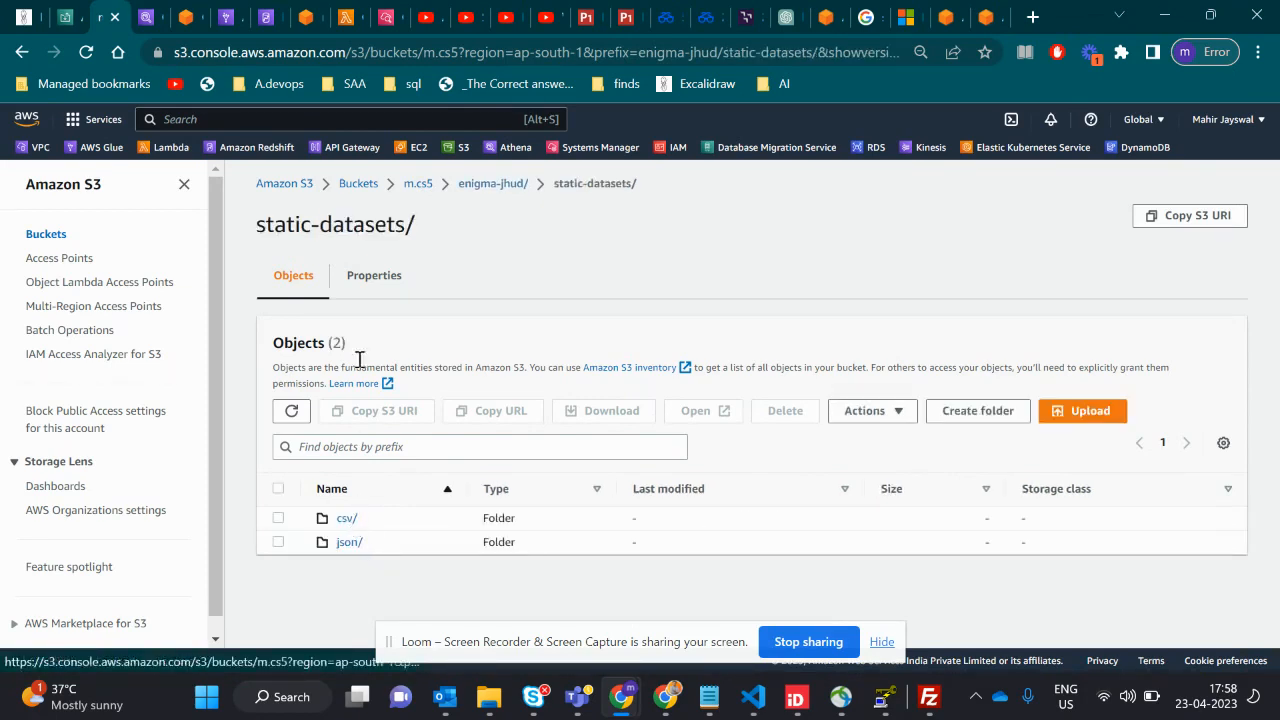
{"action": "left_click_drag", "start_coordinate": [425, 233], "coordinate": [248, 230]}
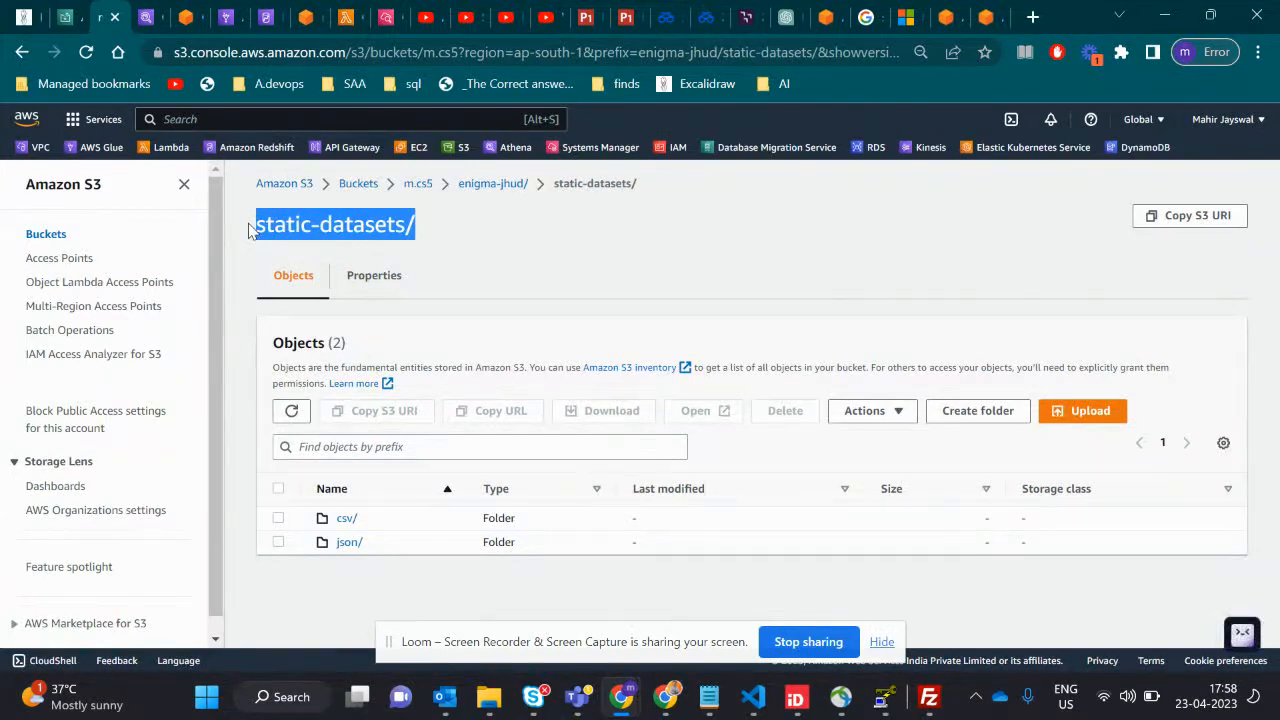
{"action": "left_click", "coordinate": [350, 522]}
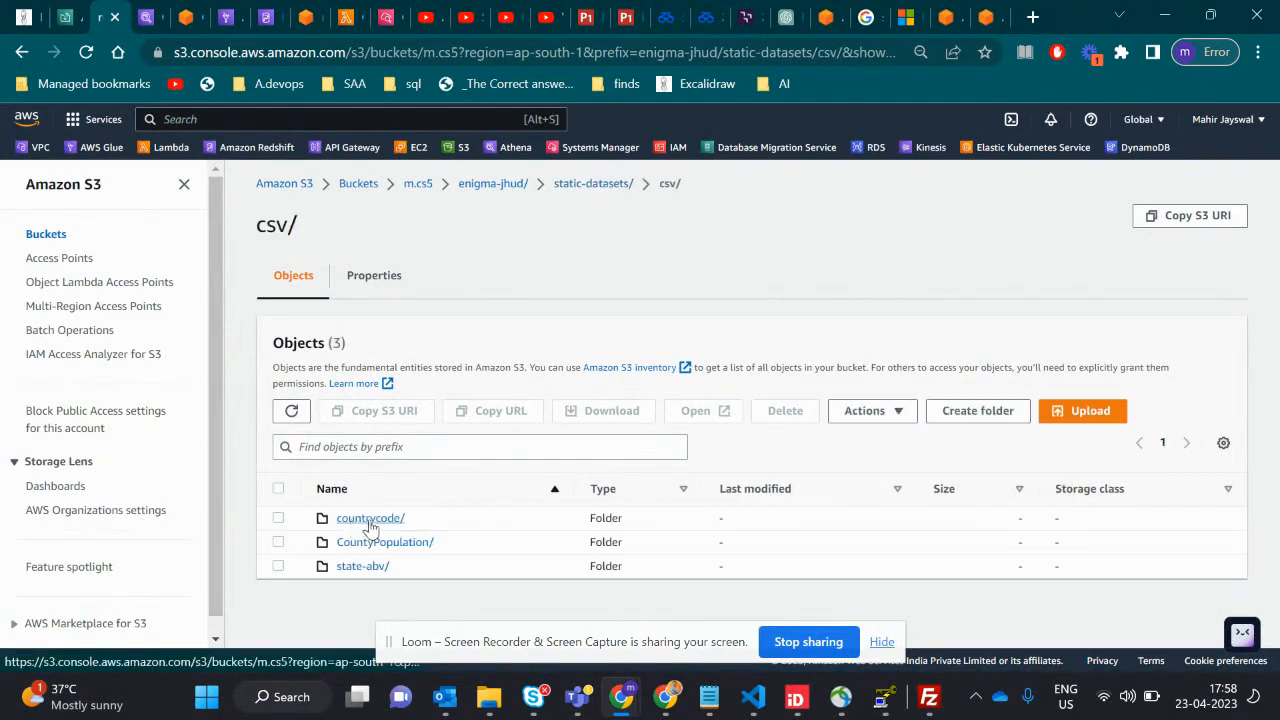
{"action": "left_click", "coordinate": [360, 522]}
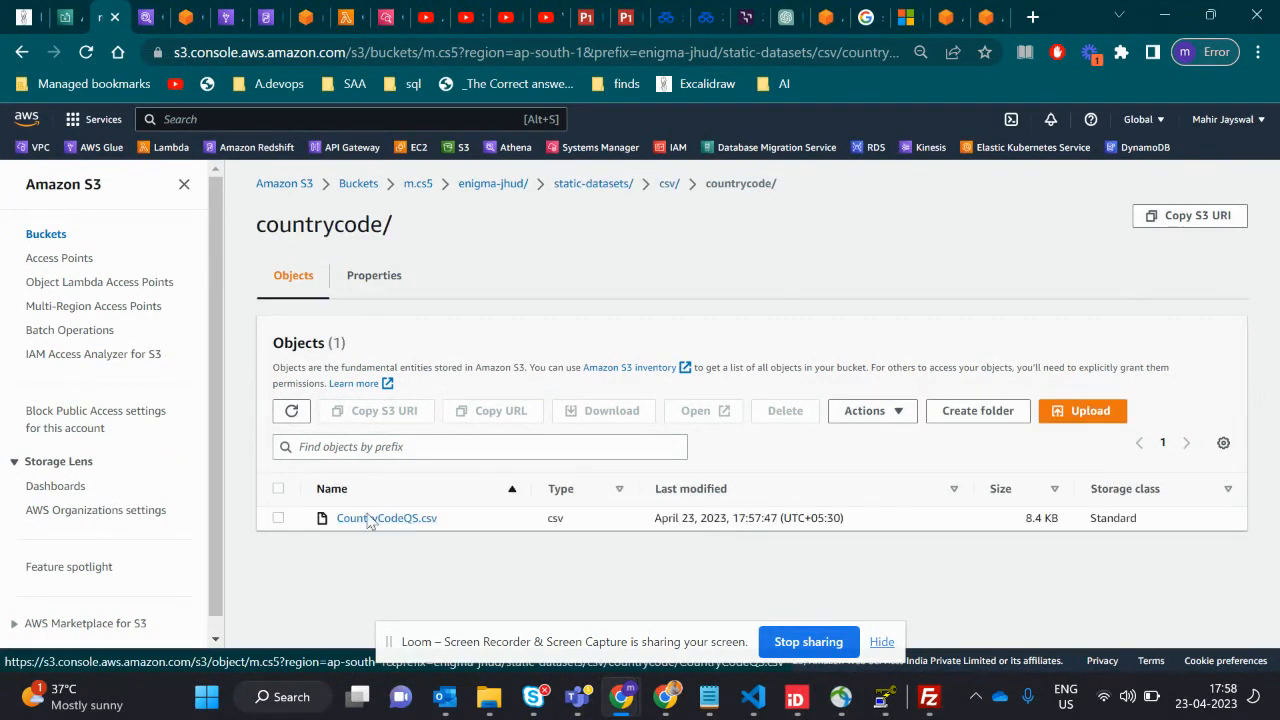
{"action": "left_click", "coordinate": [617, 189]}
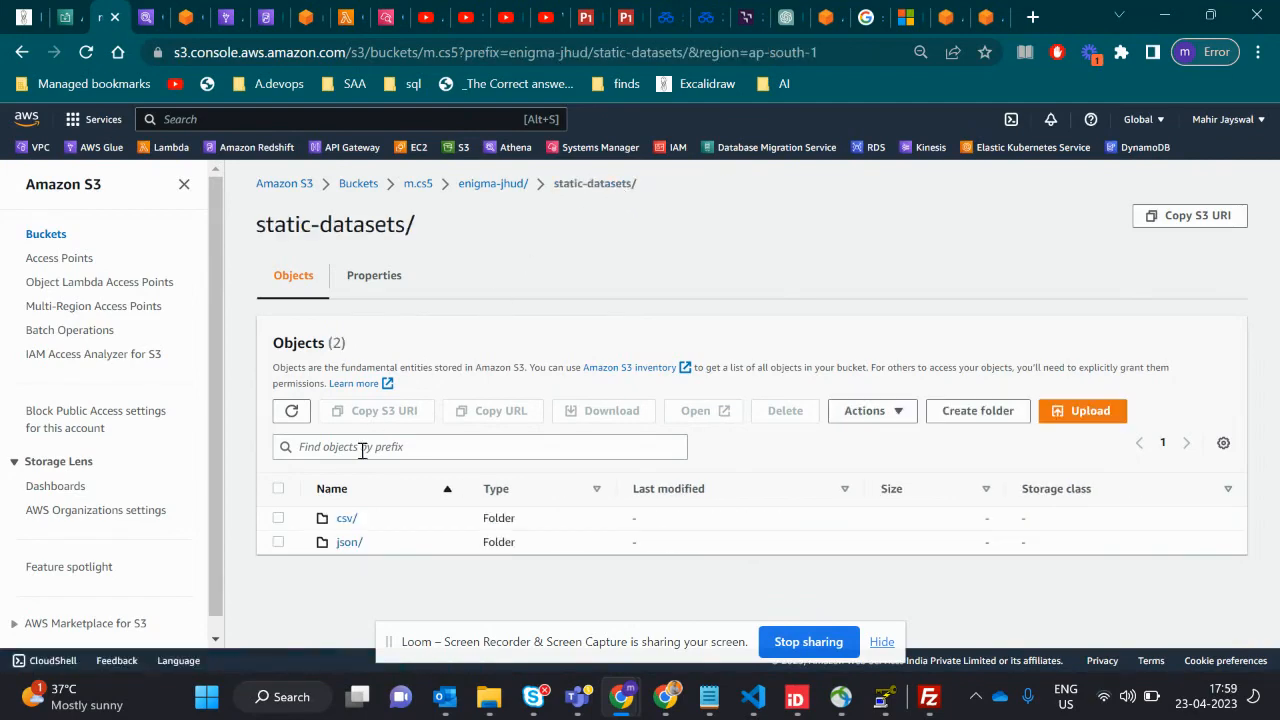
- Switch to the Excalidraw architecture diagram and point out the S3 Bucket and the flow from the data lake through FileZilla into it
{"action": "key", "text": "alt+Tab"}
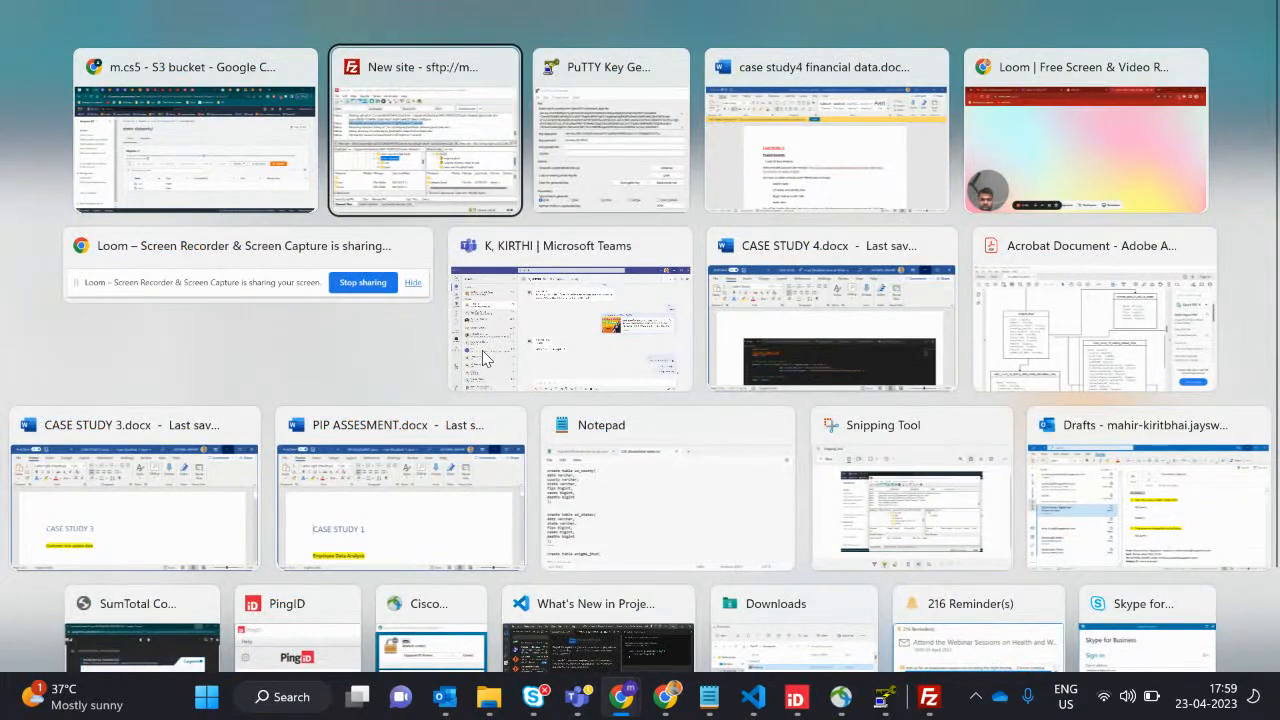
{"action": "left_click", "coordinate": [247, 123]}
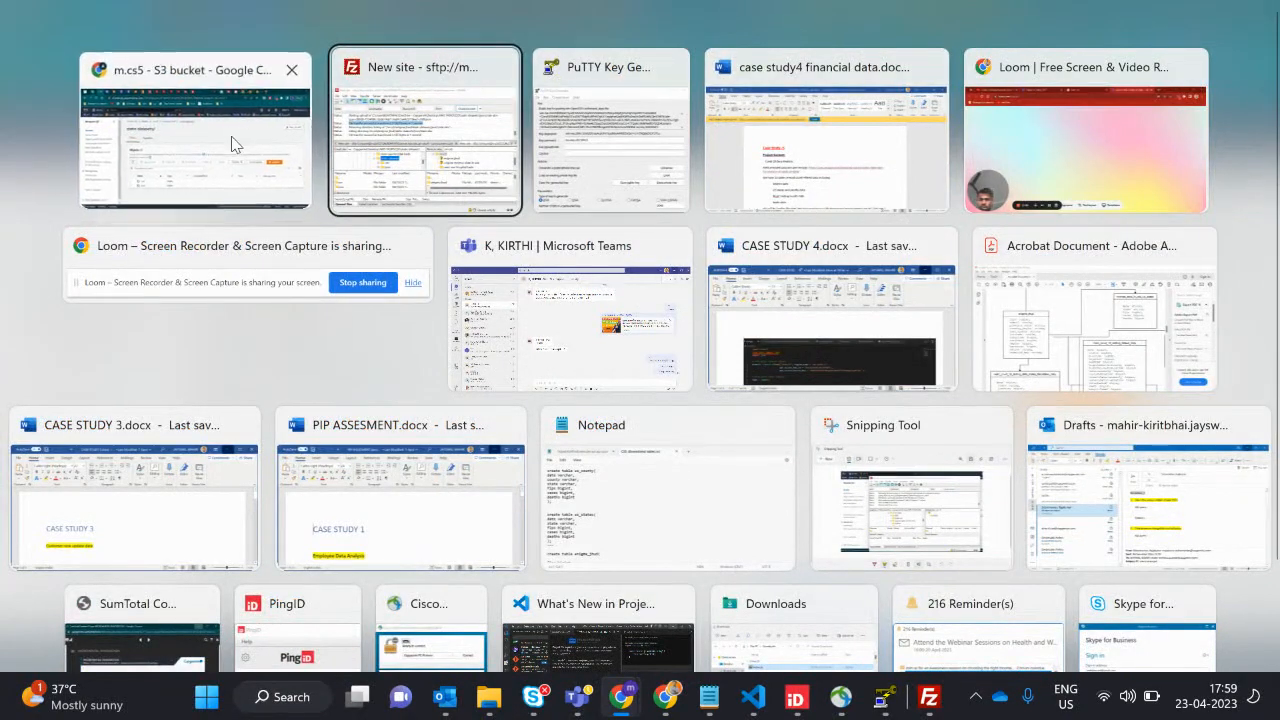
{"action": "left_click", "coordinate": [22, 17]}
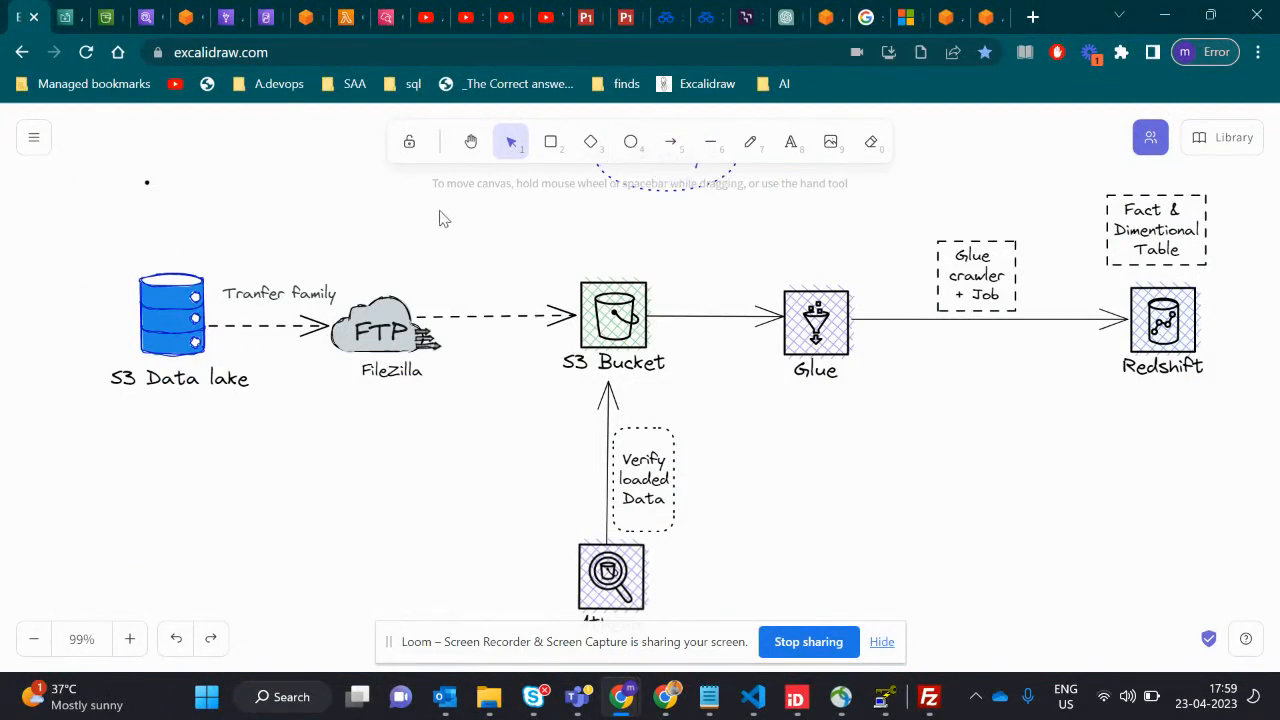
{"action": "left_click", "coordinate": [618, 322]}
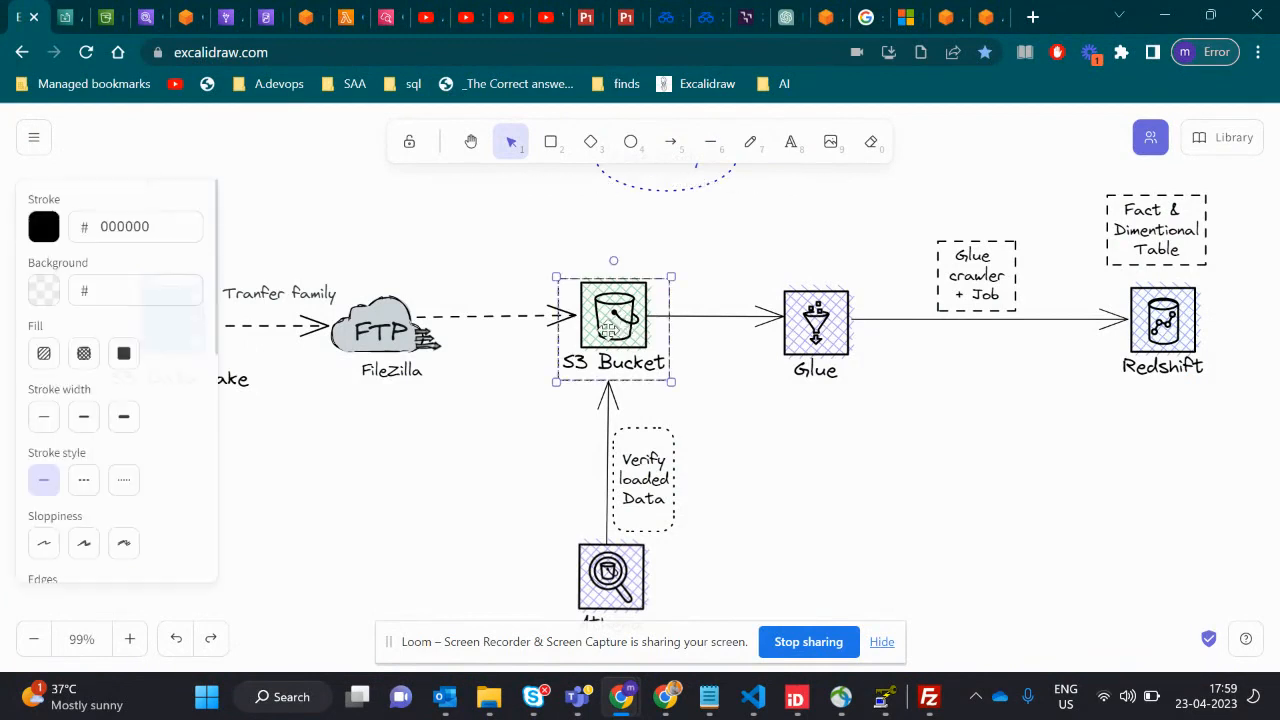
{"action": "left_click", "coordinate": [431, 409]}
{"action": "left_click_drag", "start_coordinate": [89, 234], "coordinate": [643, 396]}
{"action": "left_click", "coordinate": [643, 398]}
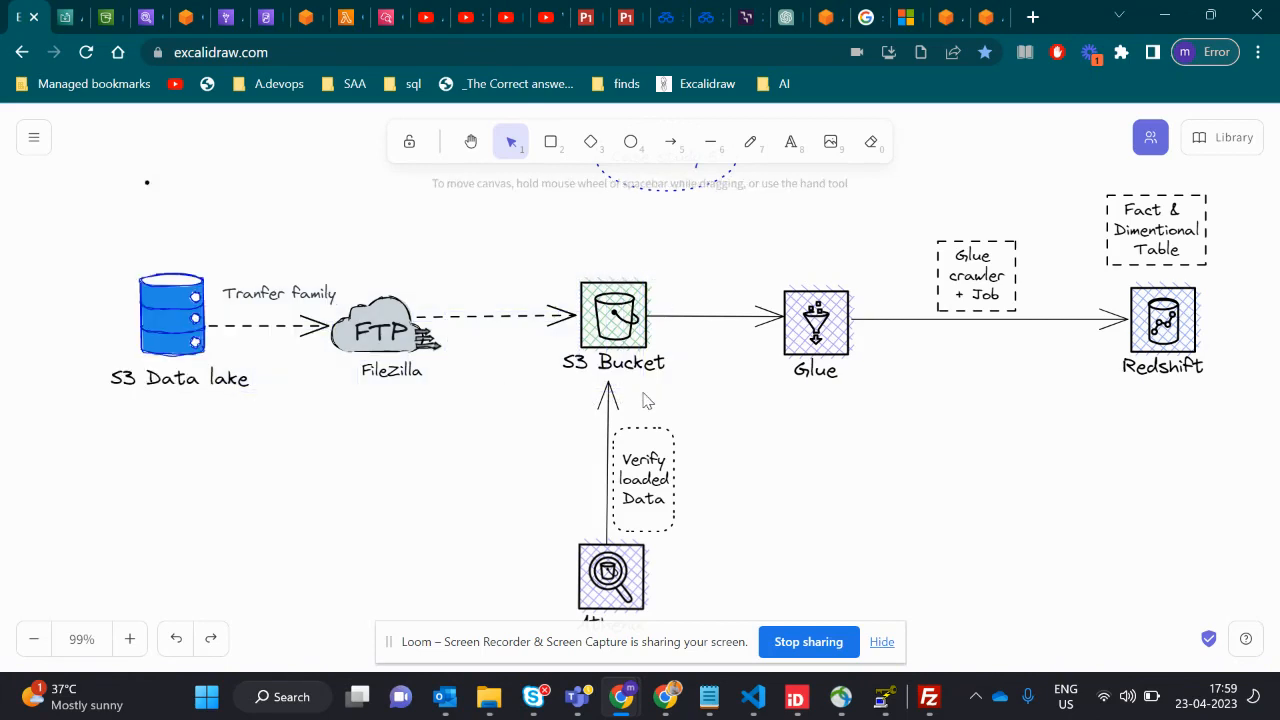
{"action": "scroll", "coordinate": [735, 560], "scroll_direction": "down", "scroll_amount": 2}
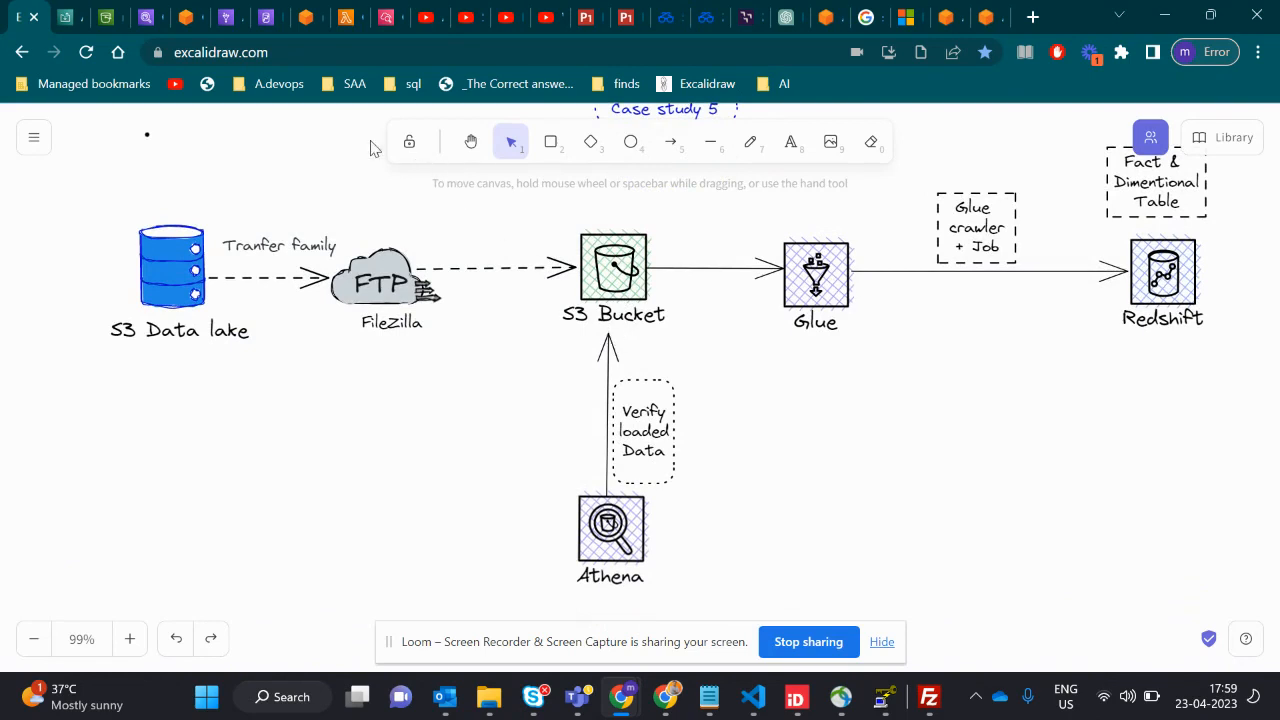
- Return to the S3 console and go back up from static-datasets to the top level of the m.cs5 bucket
{"action": "left_click", "coordinate": [105, 17]}
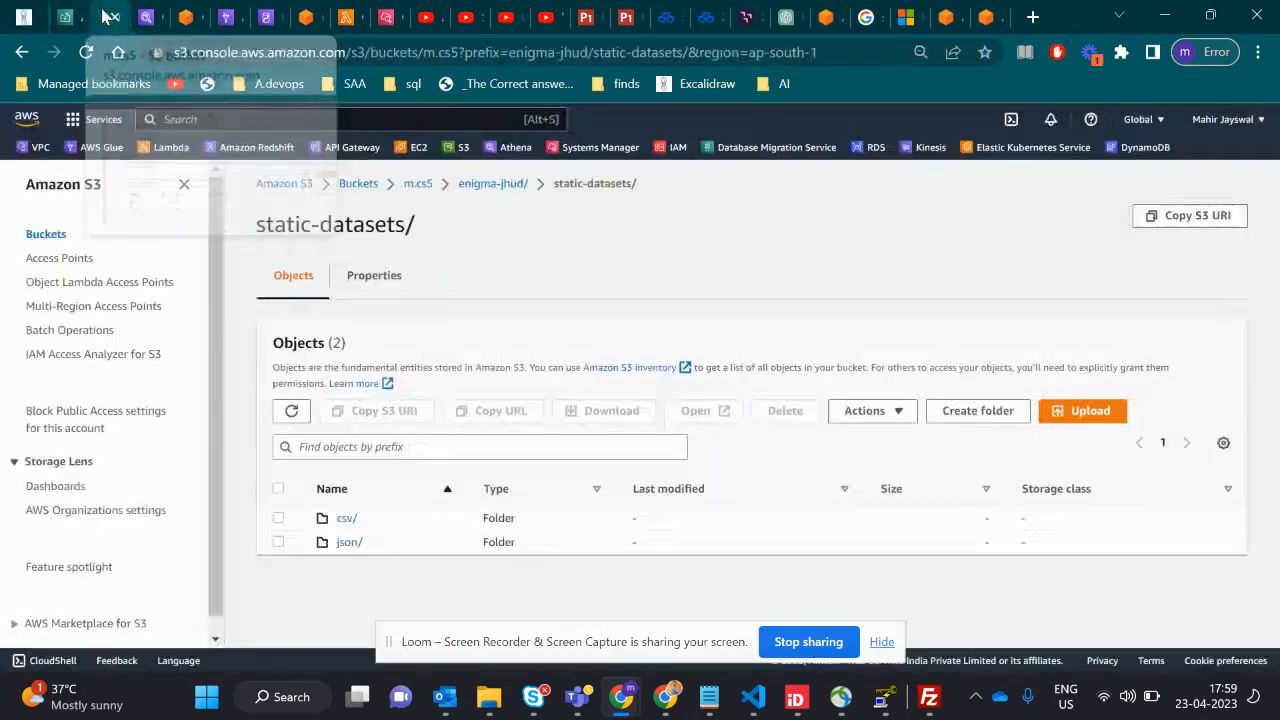
{"action": "left_click", "coordinate": [486, 188]}
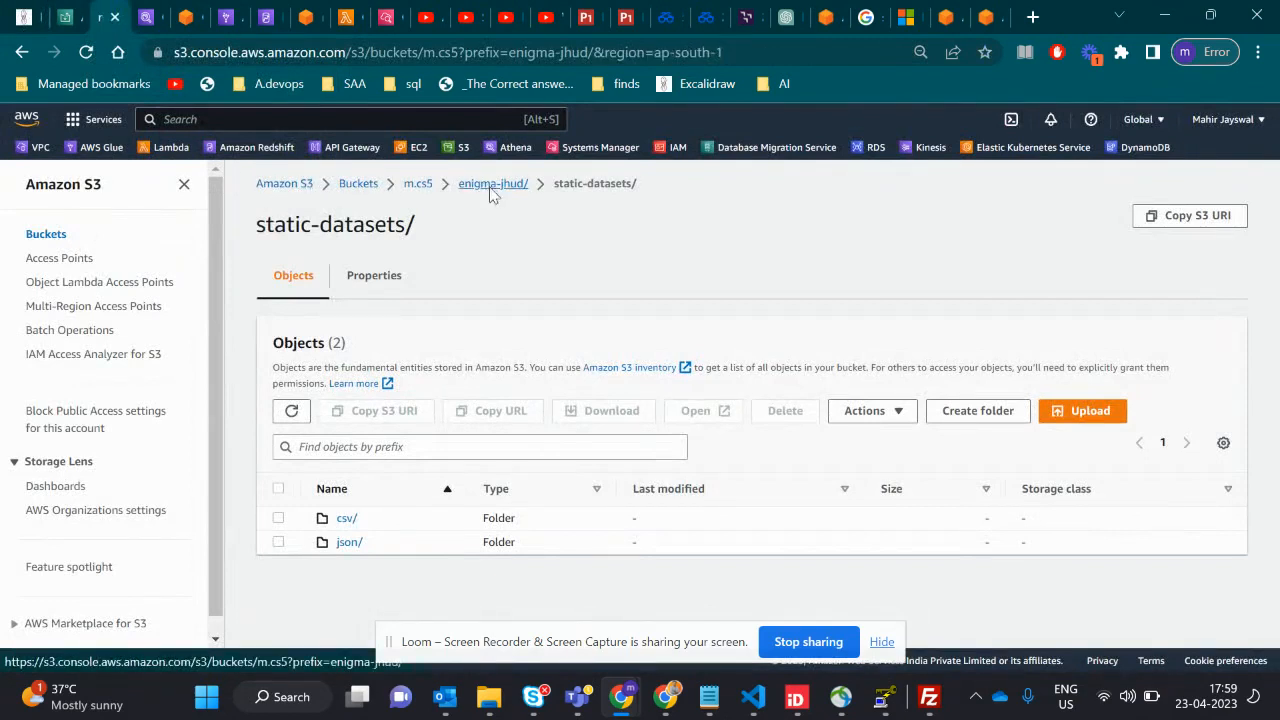
{"action": "left_click", "coordinate": [417, 186]}
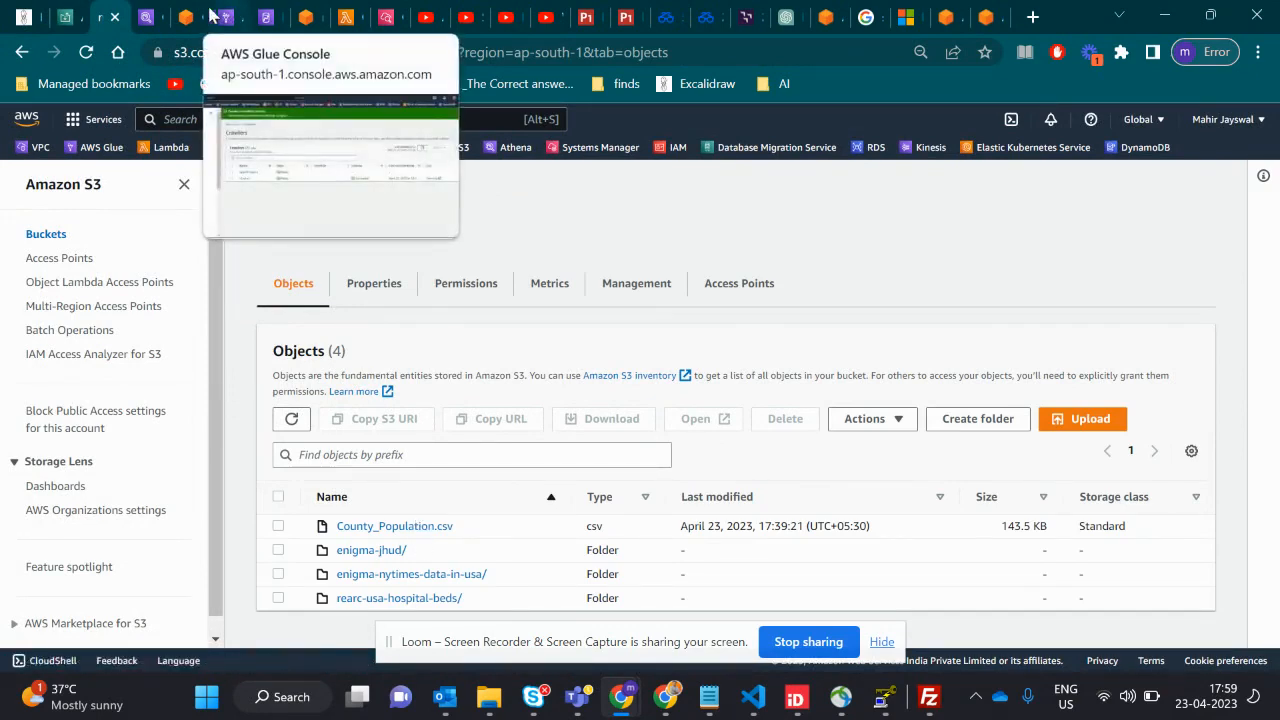
- Switch to Amazon Athena, dismiss the two engine notices and reopen the query editor by way of the Athena landing page
{"action": "left_click", "coordinate": [148, 17]}
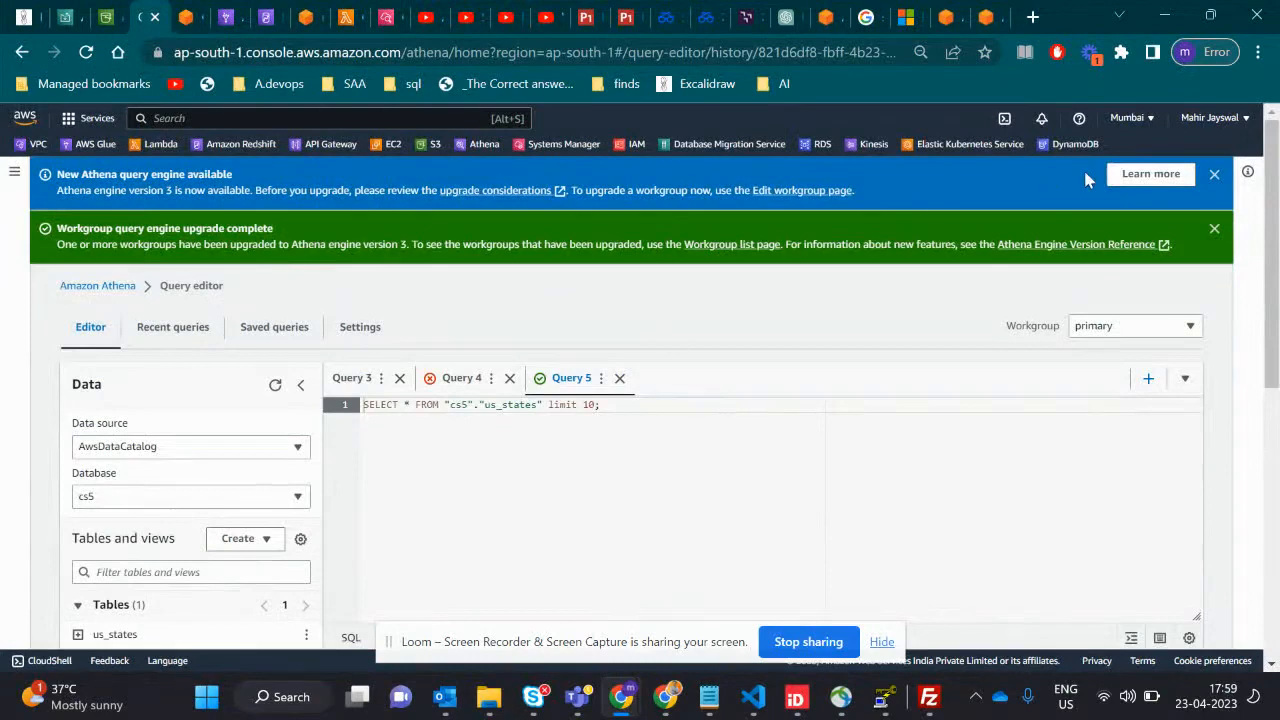
{"action": "left_click", "coordinate": [1214, 228]}
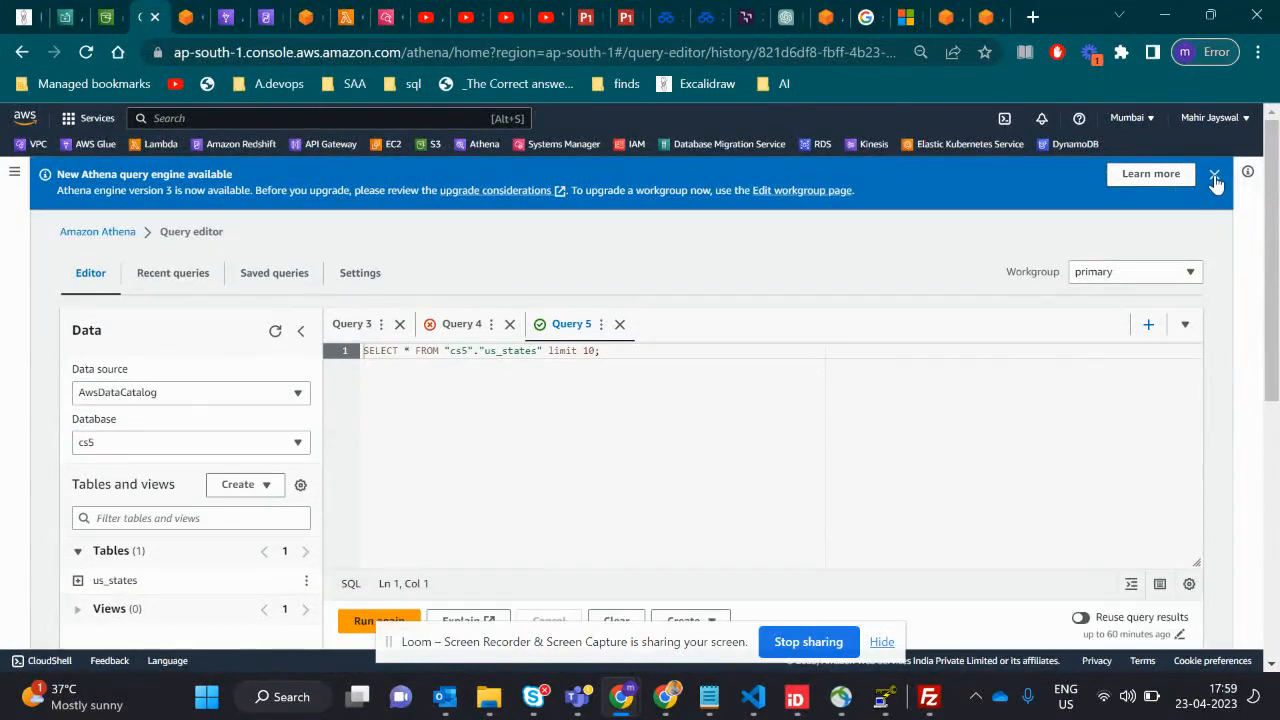
{"action": "left_click", "coordinate": [1214, 177]}
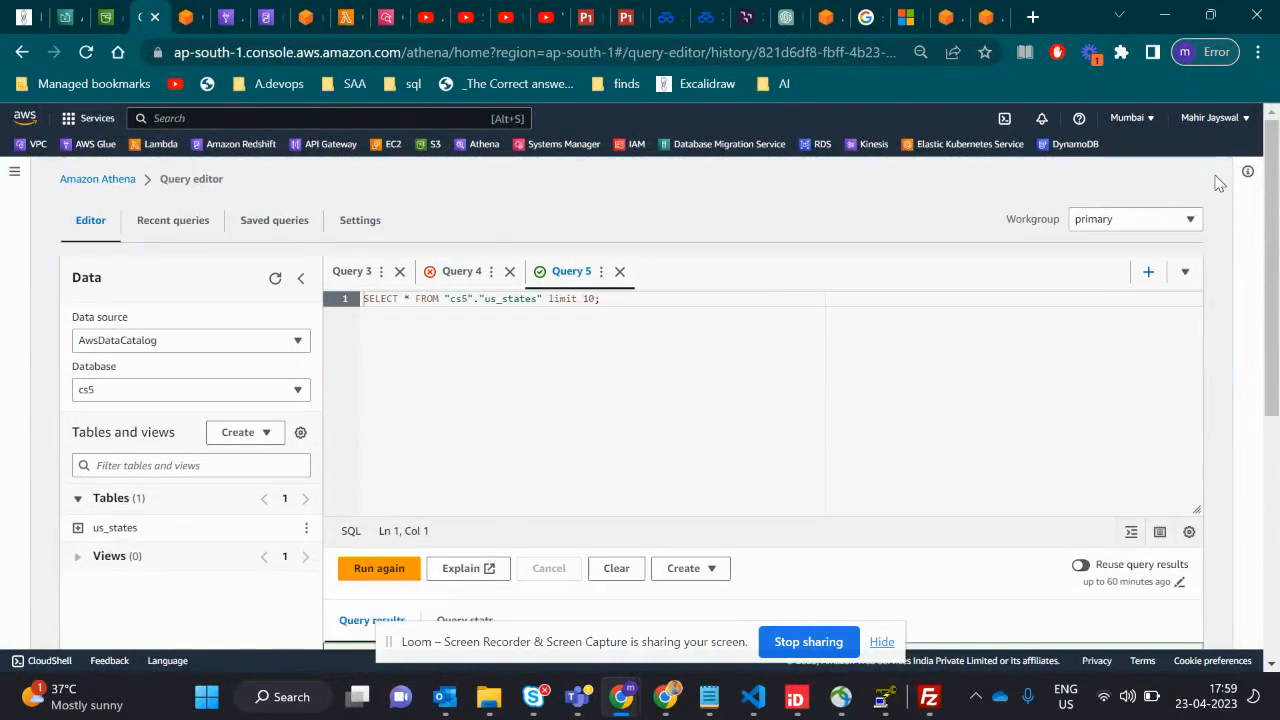
{"action": "left_click", "coordinate": [110, 182]}
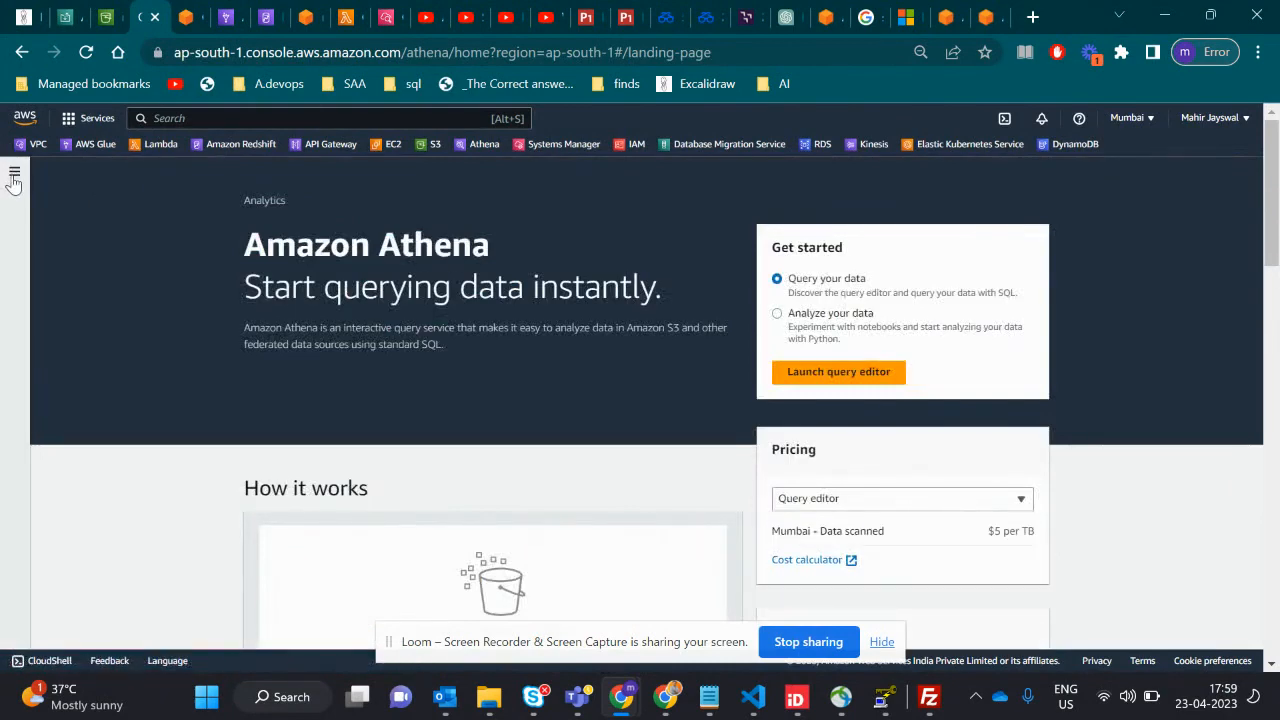
{"action": "left_click", "coordinate": [14, 176]}
{"action": "left_click", "coordinate": [38, 234]}
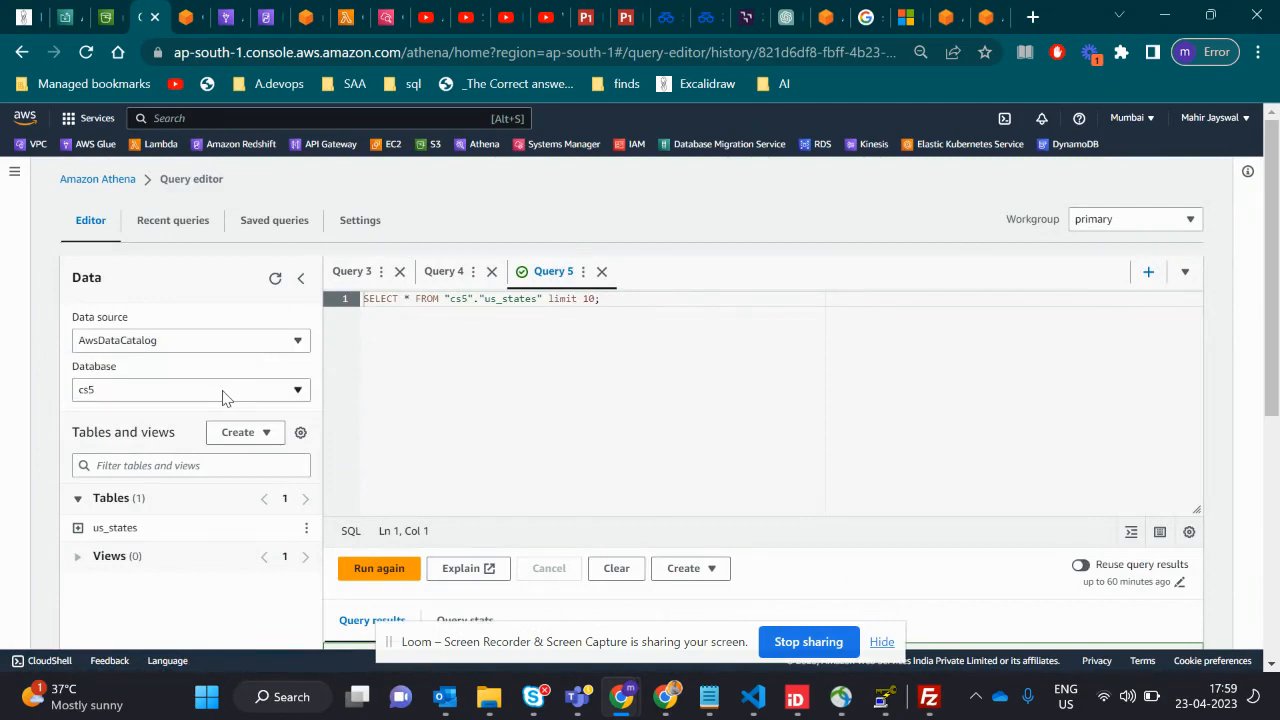
- Select the cs5 database in Athena, expand the us_states table's columns and run a table preview query on it
{"action": "left_click", "coordinate": [222, 398]}
{"action": "left_click", "coordinate": [193, 440]}
{"action": "left_click", "coordinate": [78, 528]}
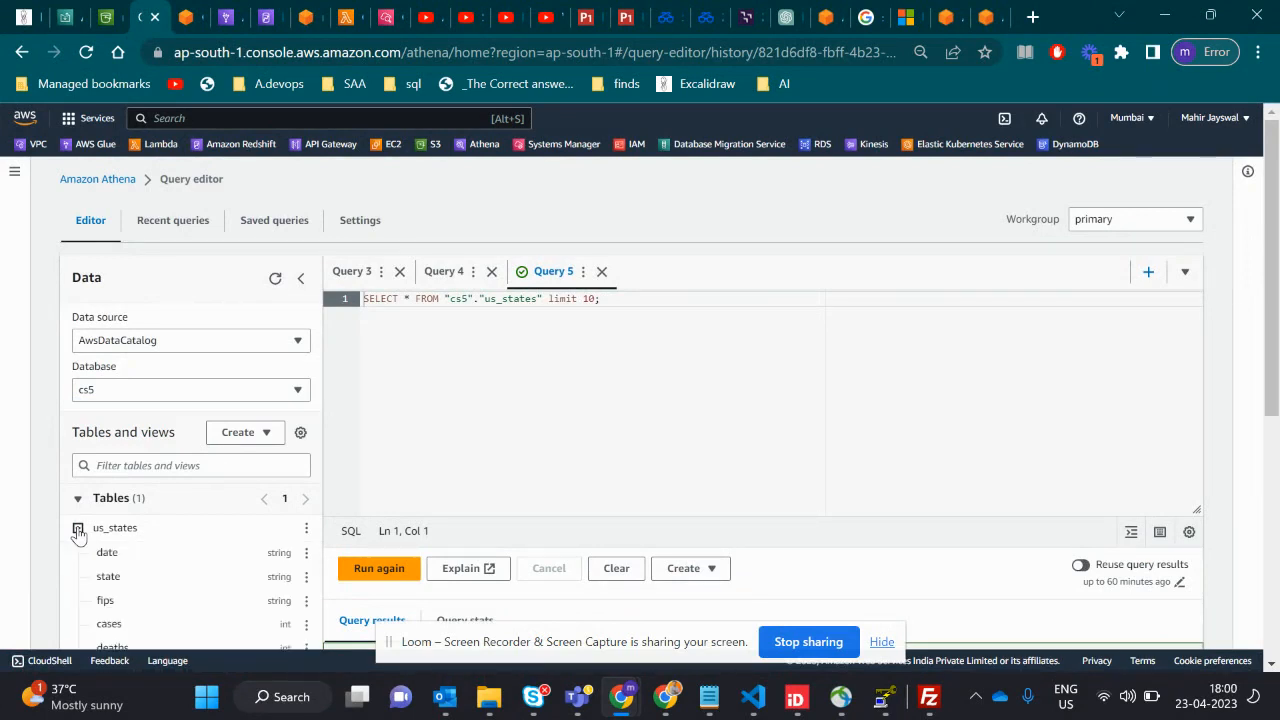
{"action": "left_click", "coordinate": [306, 530]}
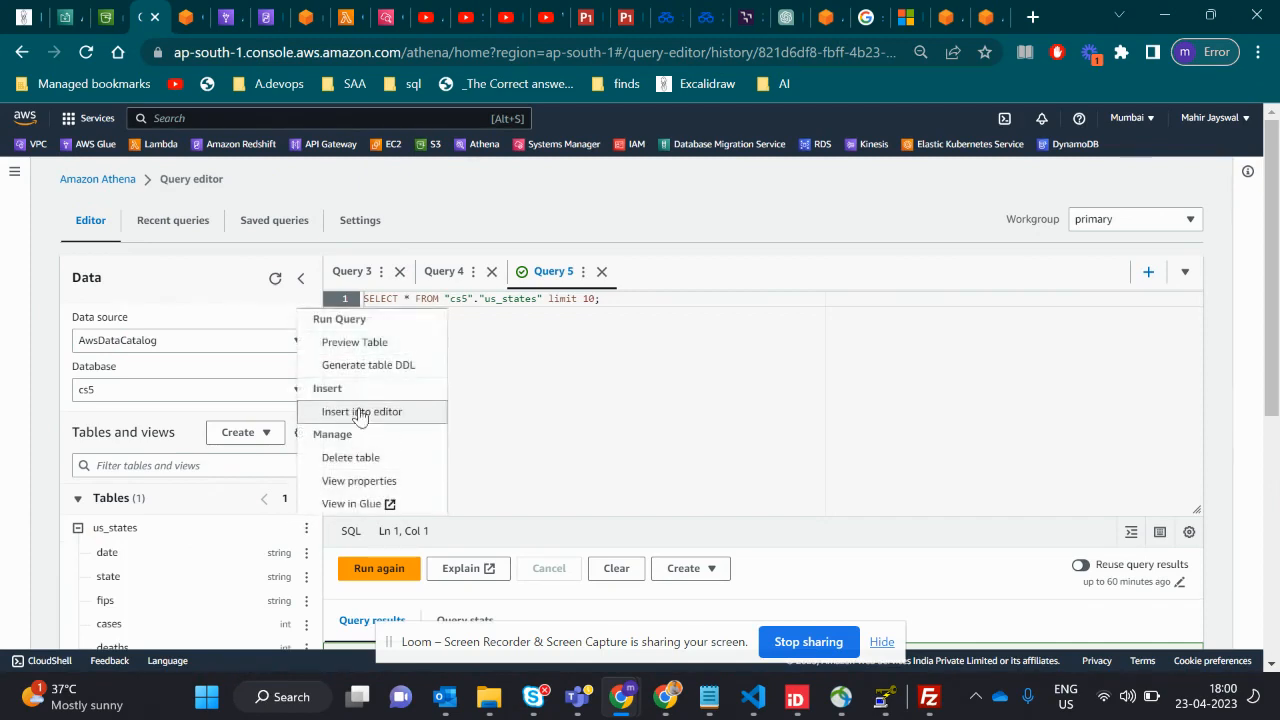
{"action": "left_click", "coordinate": [360, 343]}
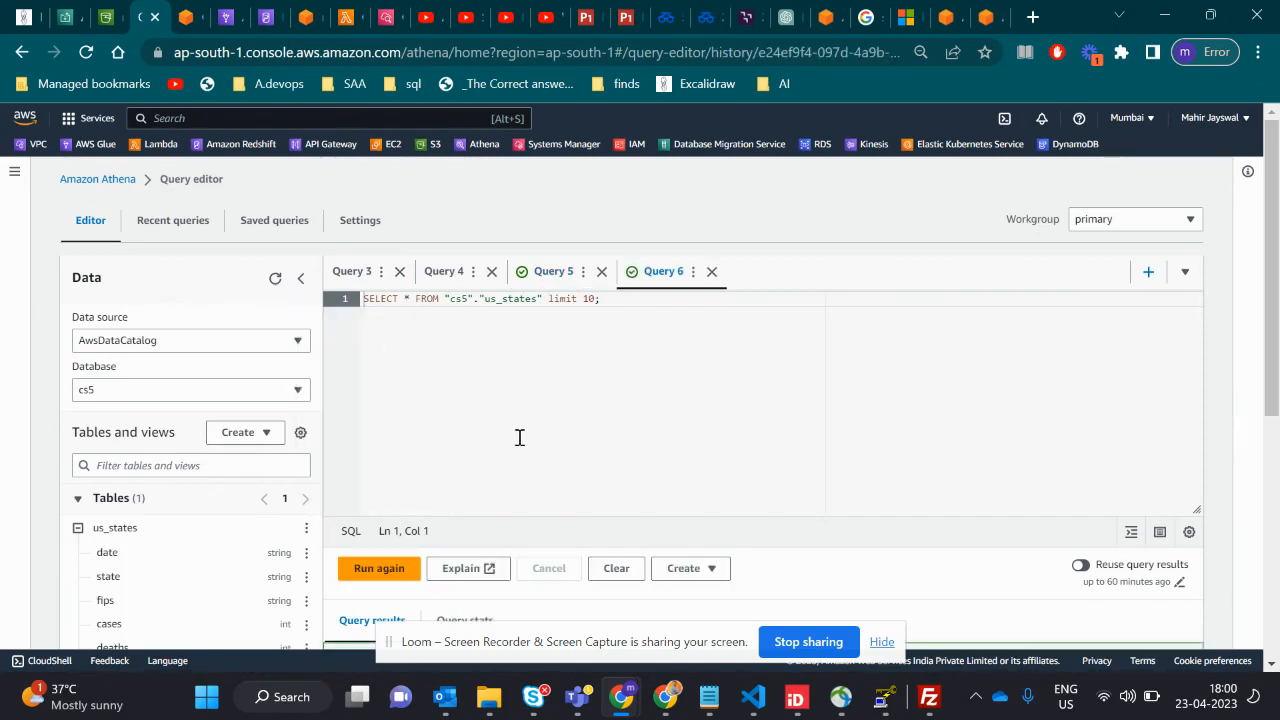
- Examine the us_states preview's completion status and rows, sorting the results by date, state, fips and deaths in turn
{"action": "scroll", "coordinate": [519, 440], "scroll_direction": "down", "scroll_amount": 2}
{"action": "scroll", "coordinate": [519, 446], "scroll_direction": "down", "scroll_amount": 2}
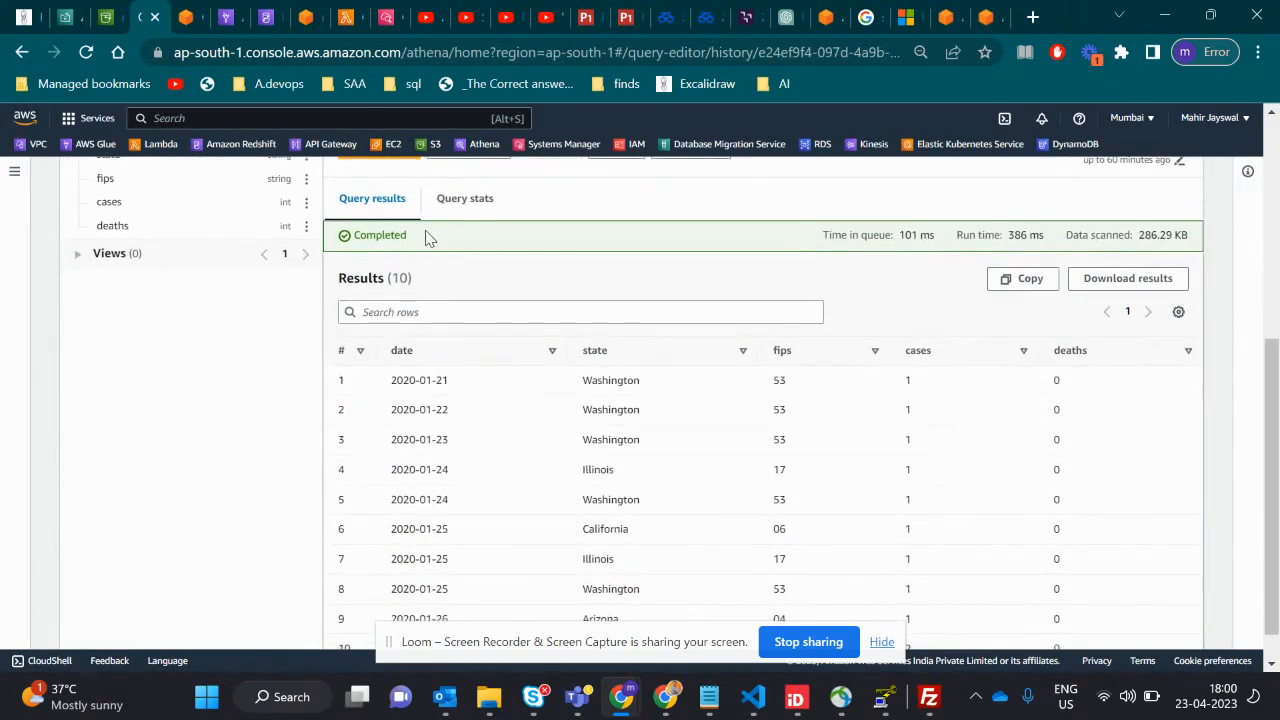
{"action": "left_click_drag", "start_coordinate": [430, 238], "coordinate": [352, 236]}
{"action": "scroll", "coordinate": [452, 392], "scroll_direction": "down", "scroll_amount": 1}
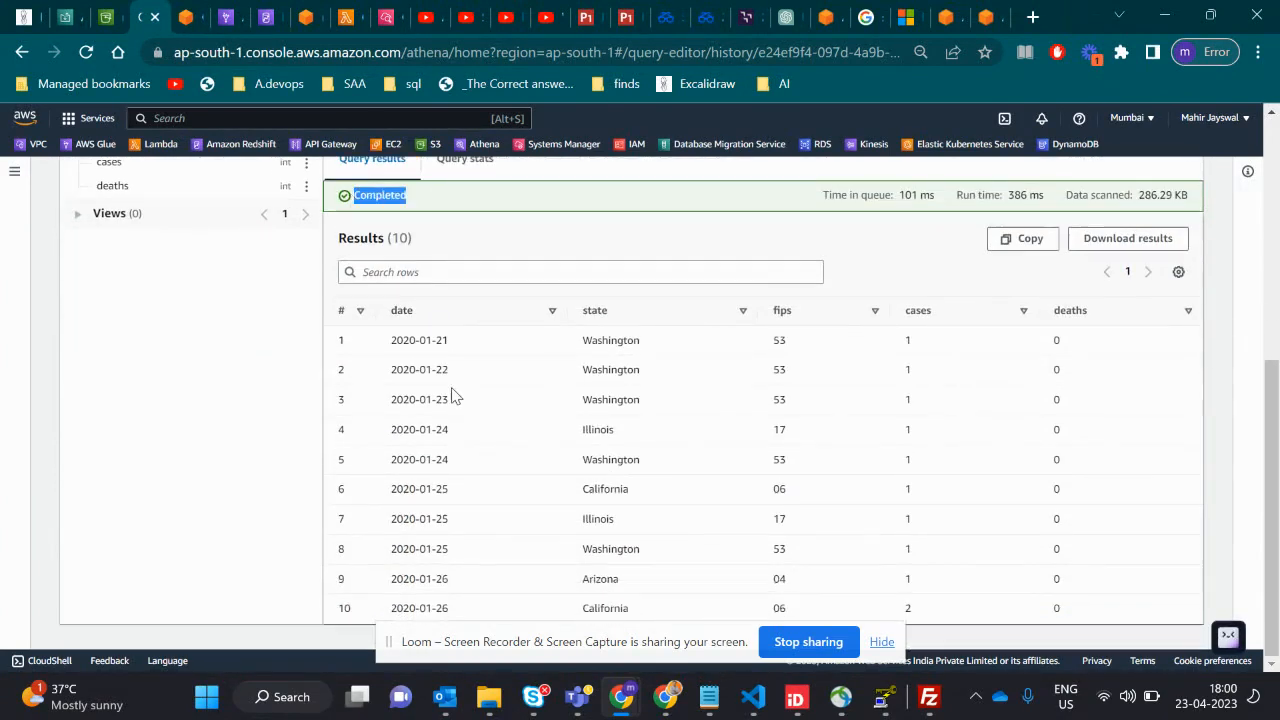
{"action": "double_click", "coordinate": [398, 311]}
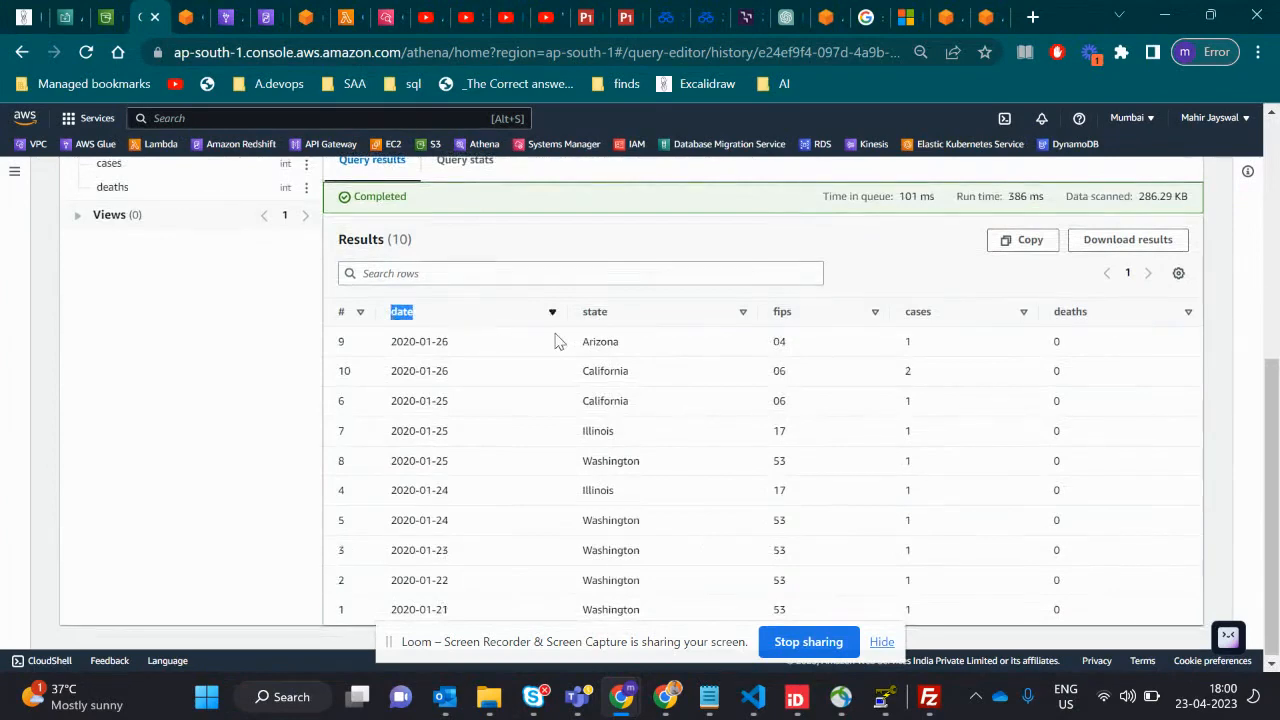
{"action": "left_click", "coordinate": [598, 314]}
{"action": "left_click", "coordinate": [788, 315]}
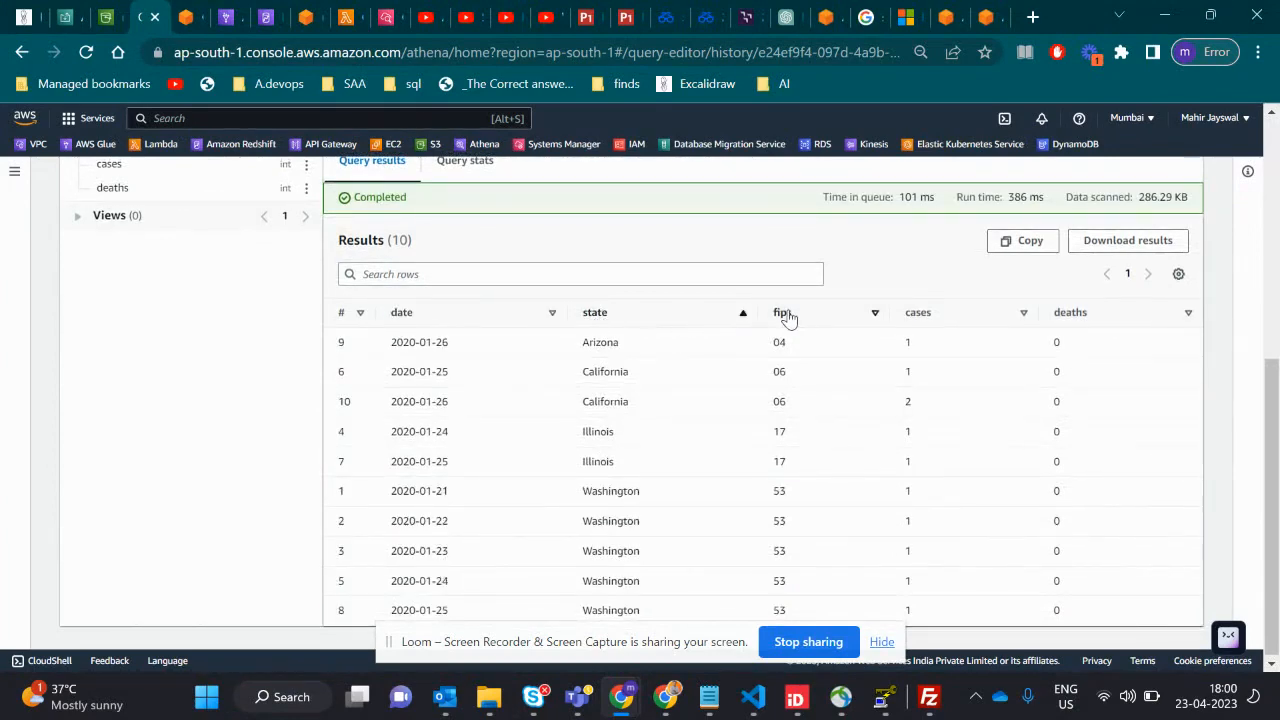
{"action": "left_click", "coordinate": [1077, 316]}
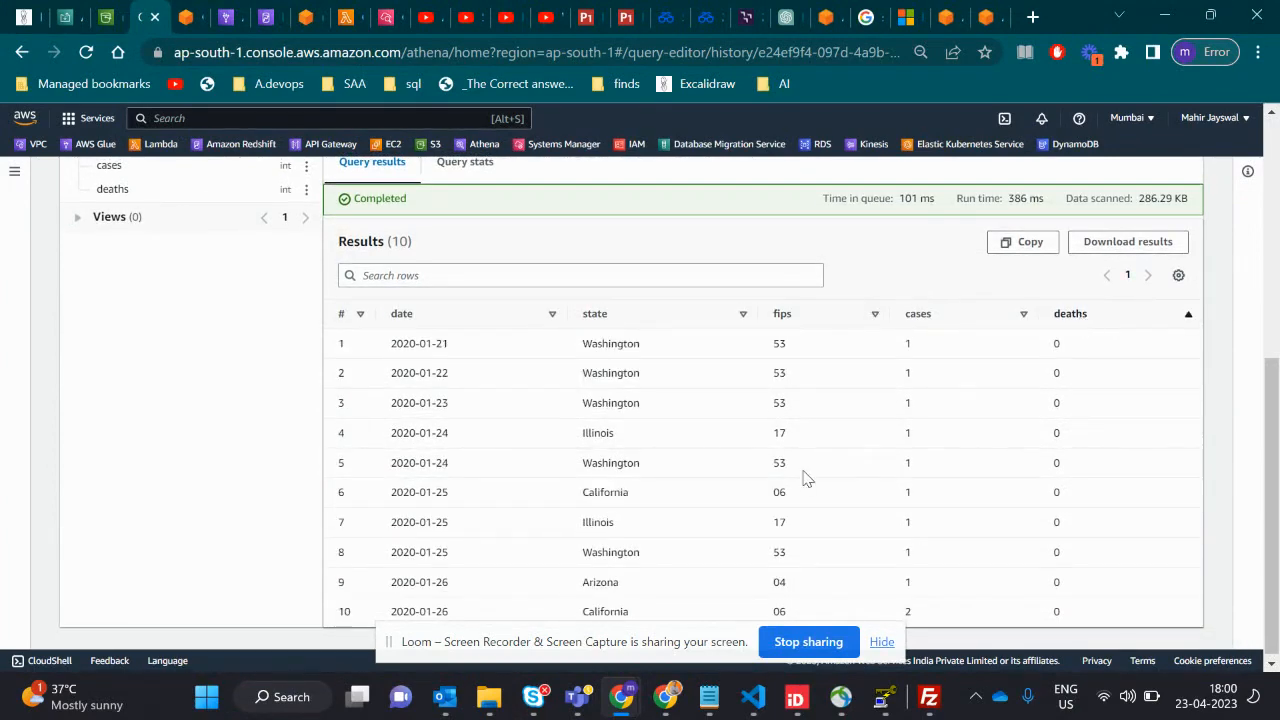
{"action": "scroll", "coordinate": [806, 478], "scroll_direction": "up", "scroll_amount": 5}
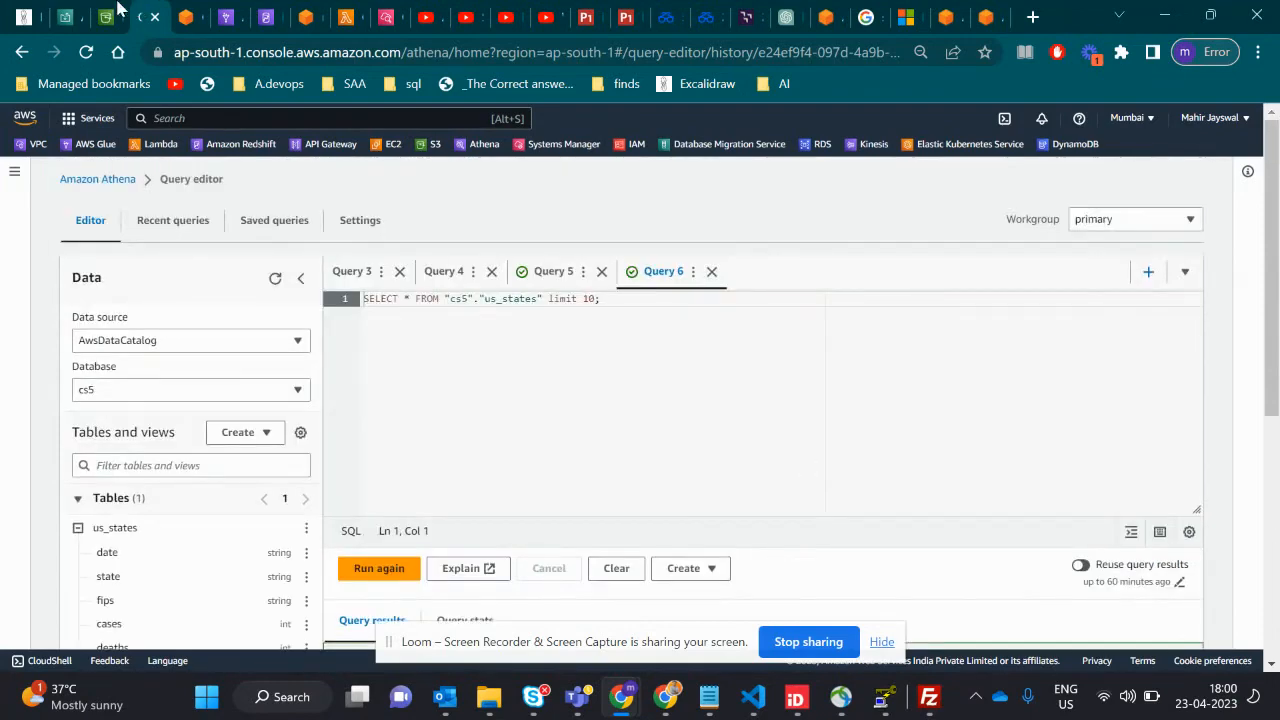
- Switch to the Excalidraw architecture diagram and point out Athena, the S3 Bucket, Glue and the Glue-to-Redshift section
{"action": "left_click", "coordinate": [24, 17]}
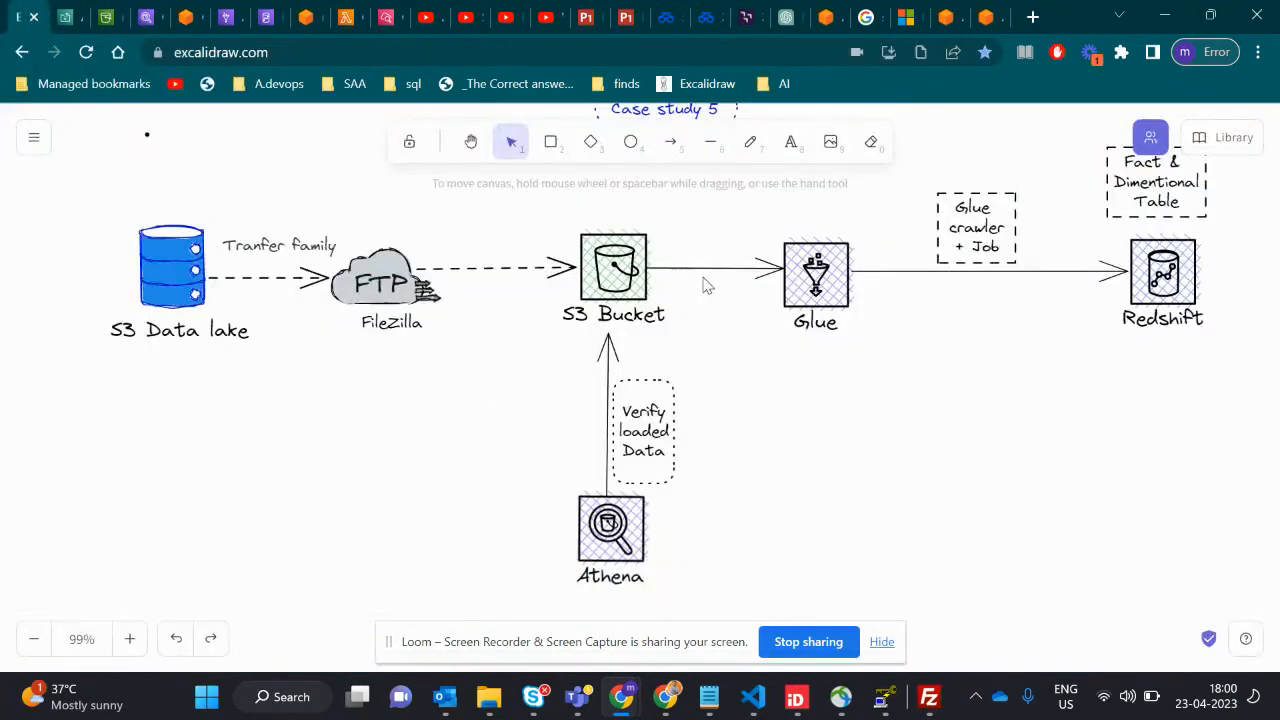
{"action": "left_click", "coordinate": [612, 522]}
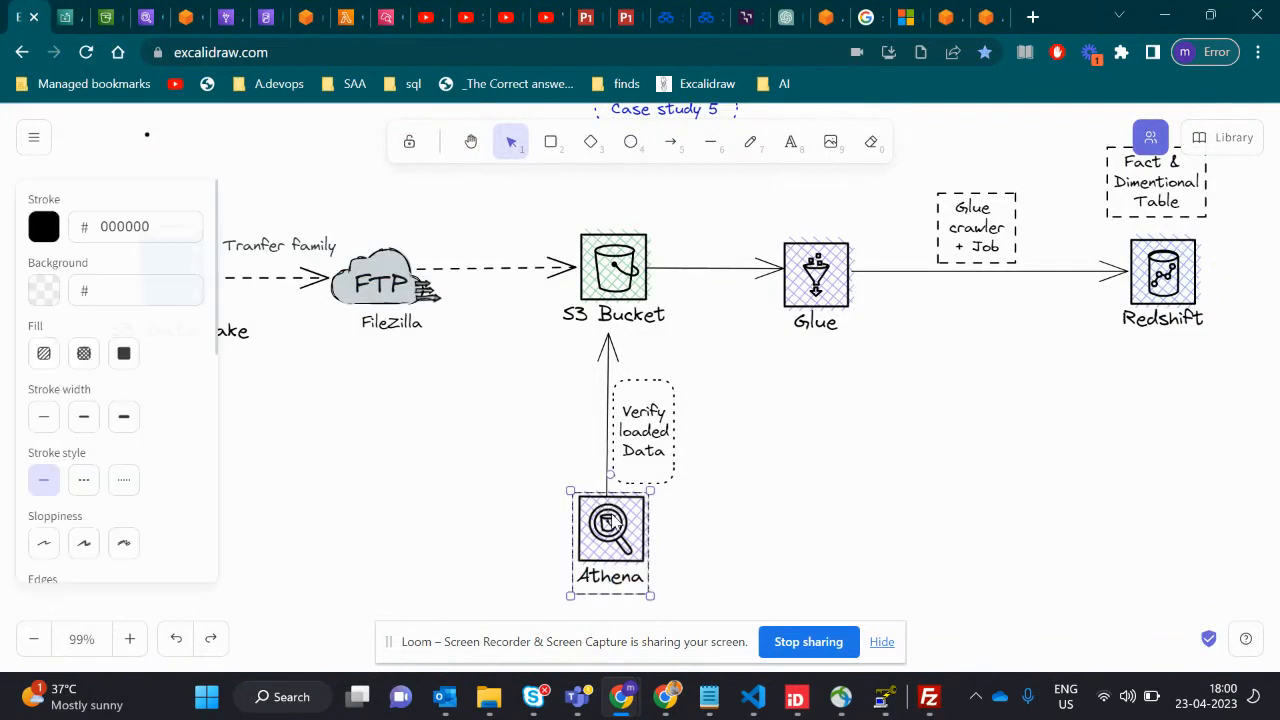
{"action": "left_click", "coordinate": [614, 279]}
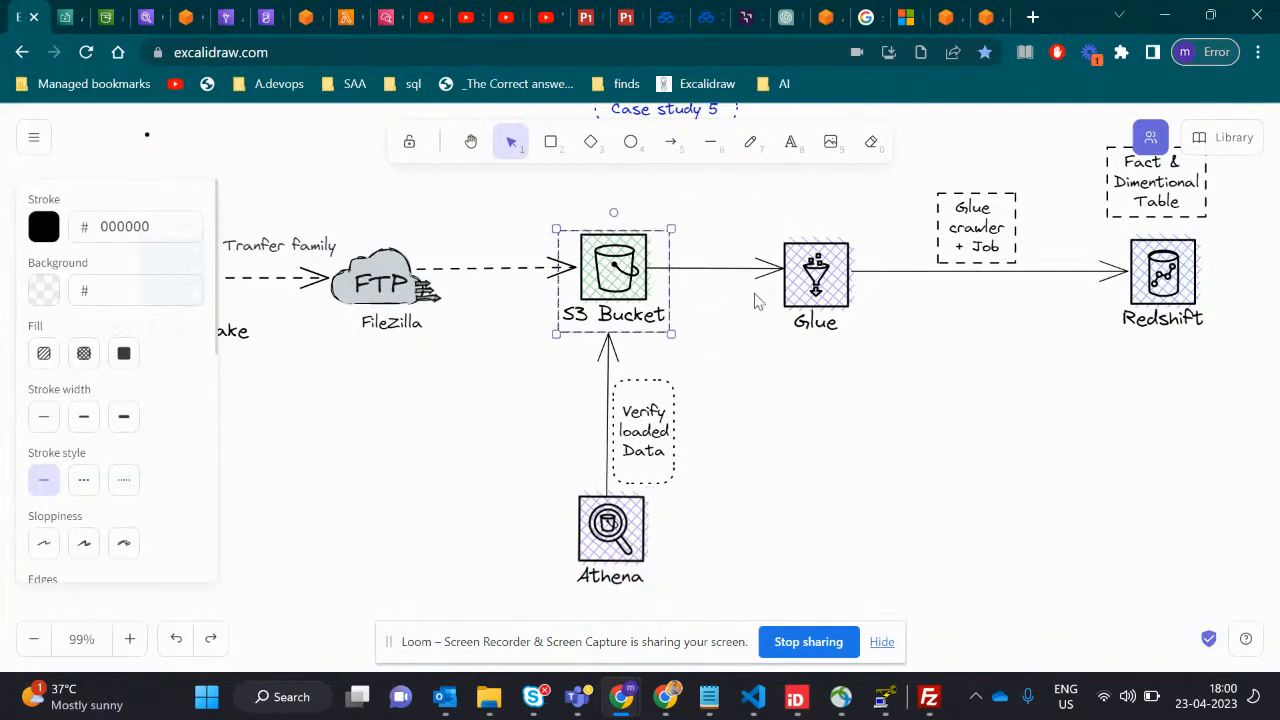
{"action": "left_click", "coordinate": [801, 292]}
{"action": "scroll", "coordinate": [868, 444], "scroll_direction": "right", "scroll_amount": 5}
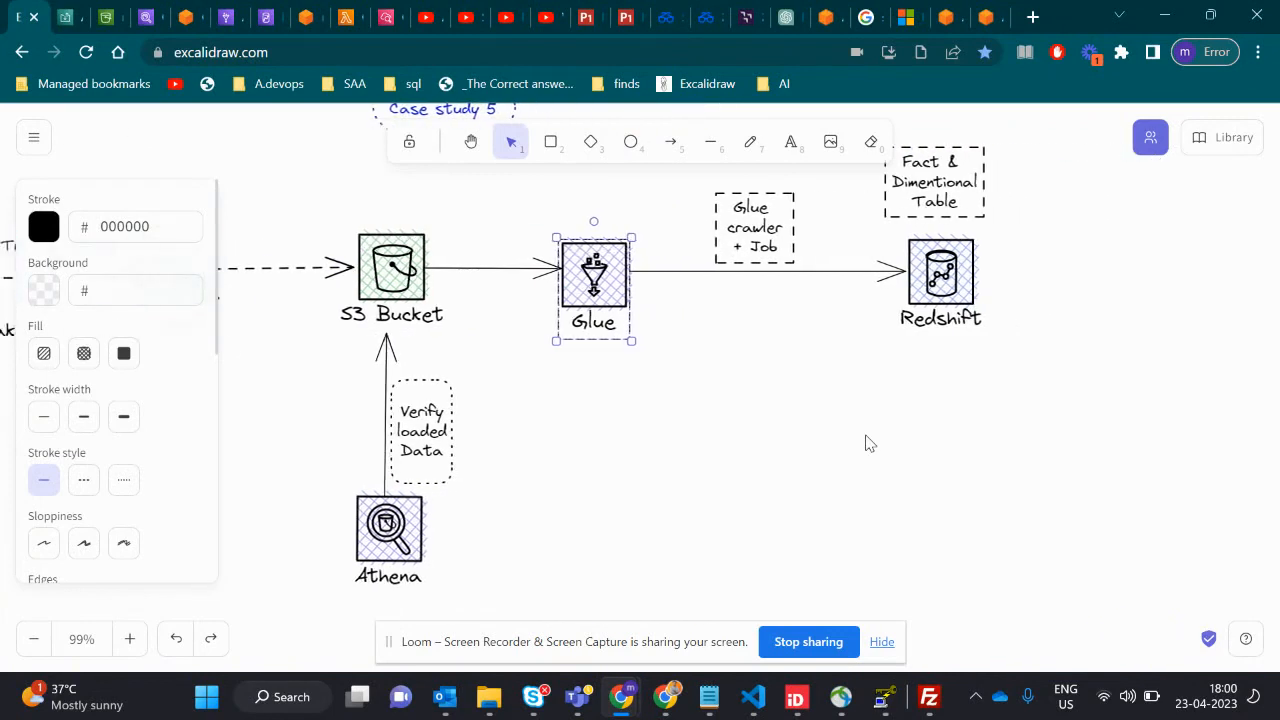
{"action": "scroll", "coordinate": [868, 444], "scroll_direction": "up", "scroll_amount": 2}
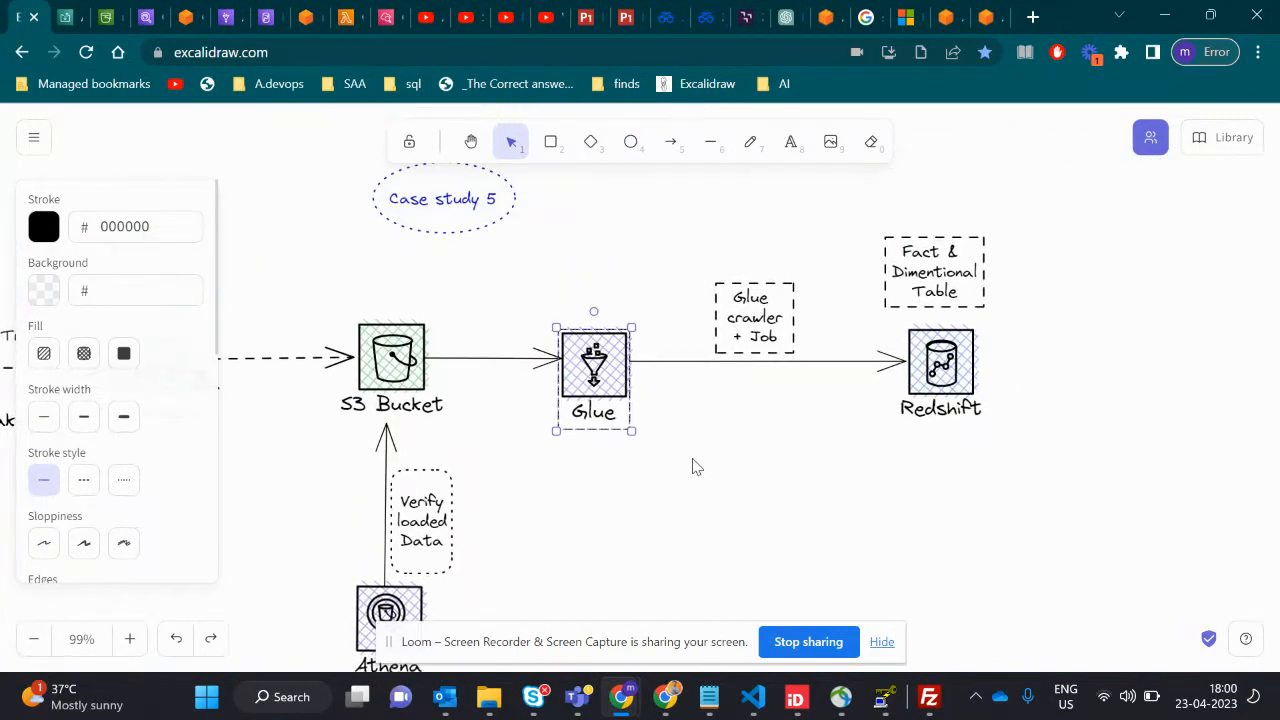
{"action": "left_click_drag", "start_coordinate": [506, 289], "coordinate": [1061, 489]}
{"action": "left_click", "coordinate": [590, 563]}
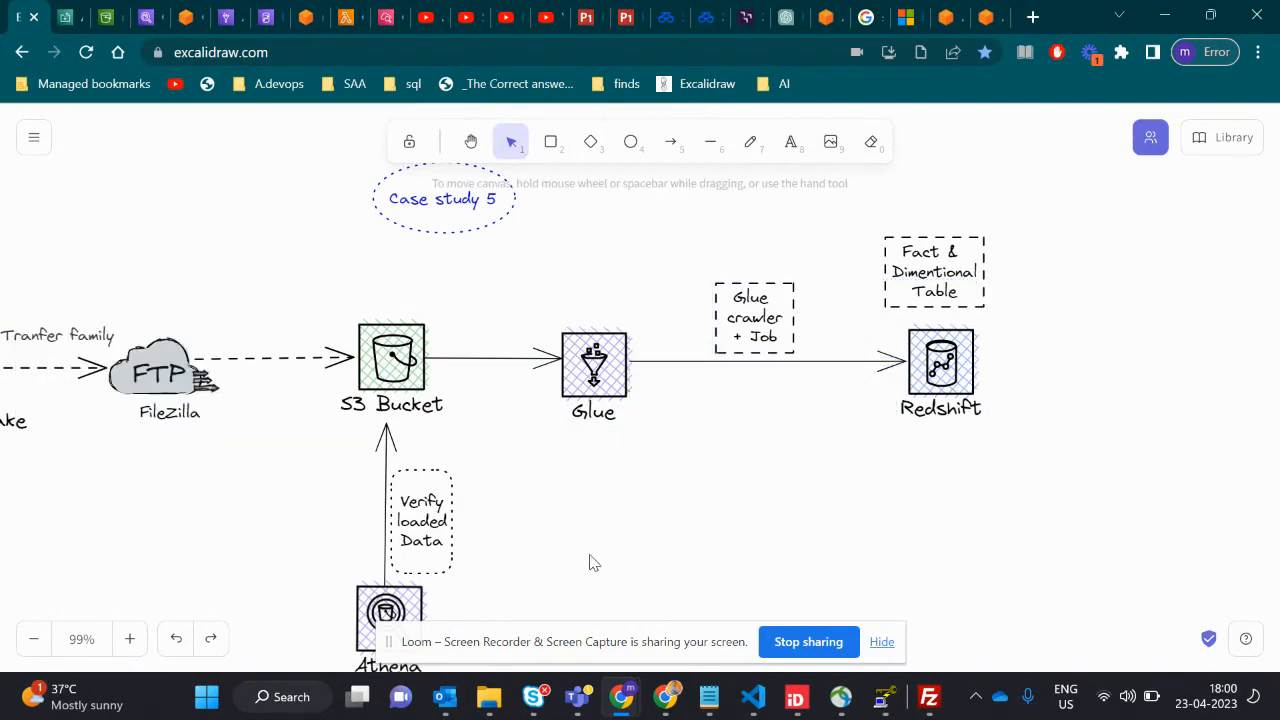
{"action": "scroll", "coordinate": [590, 563], "scroll_direction": "left", "scroll_amount": 2}
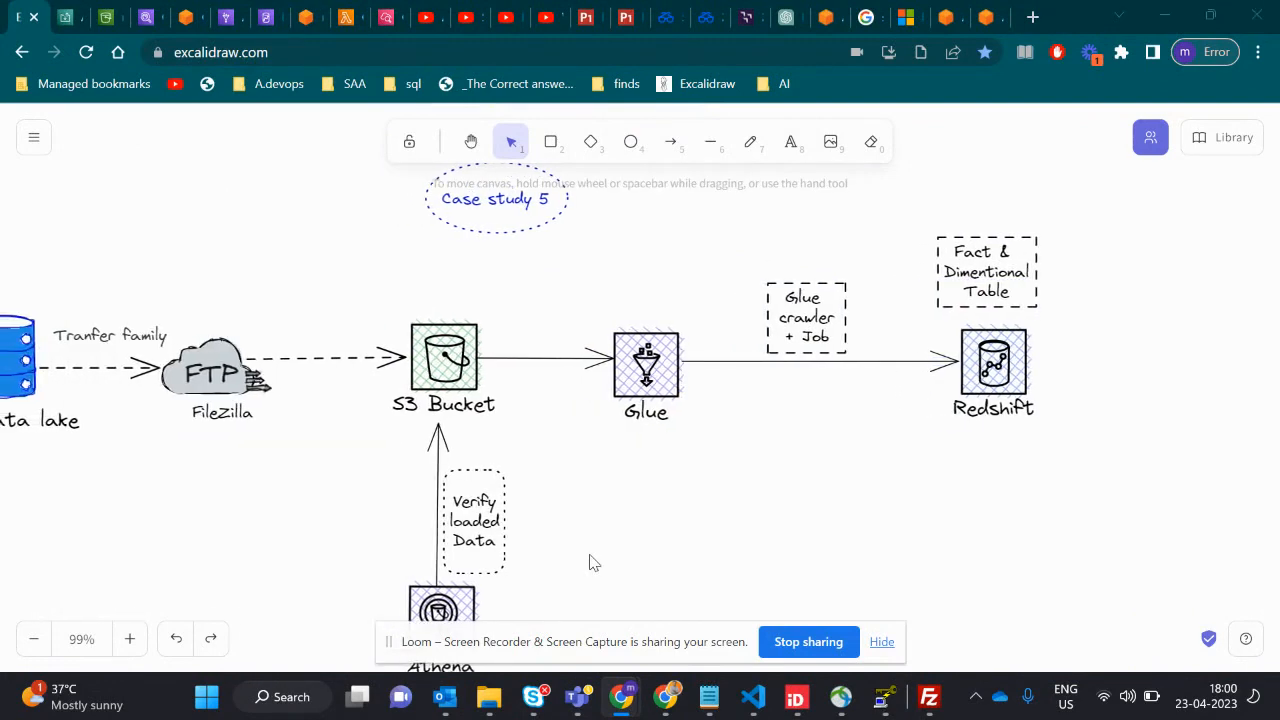
- Switch to the Case Study 5 Word document and examine its Data Set section with the source and dimensional models
{"action": "key", "text": "alt+Tab"}
{"action": "key", "text": "alt+Tab"}
{"action": "key", "text": "alt+Tab"}
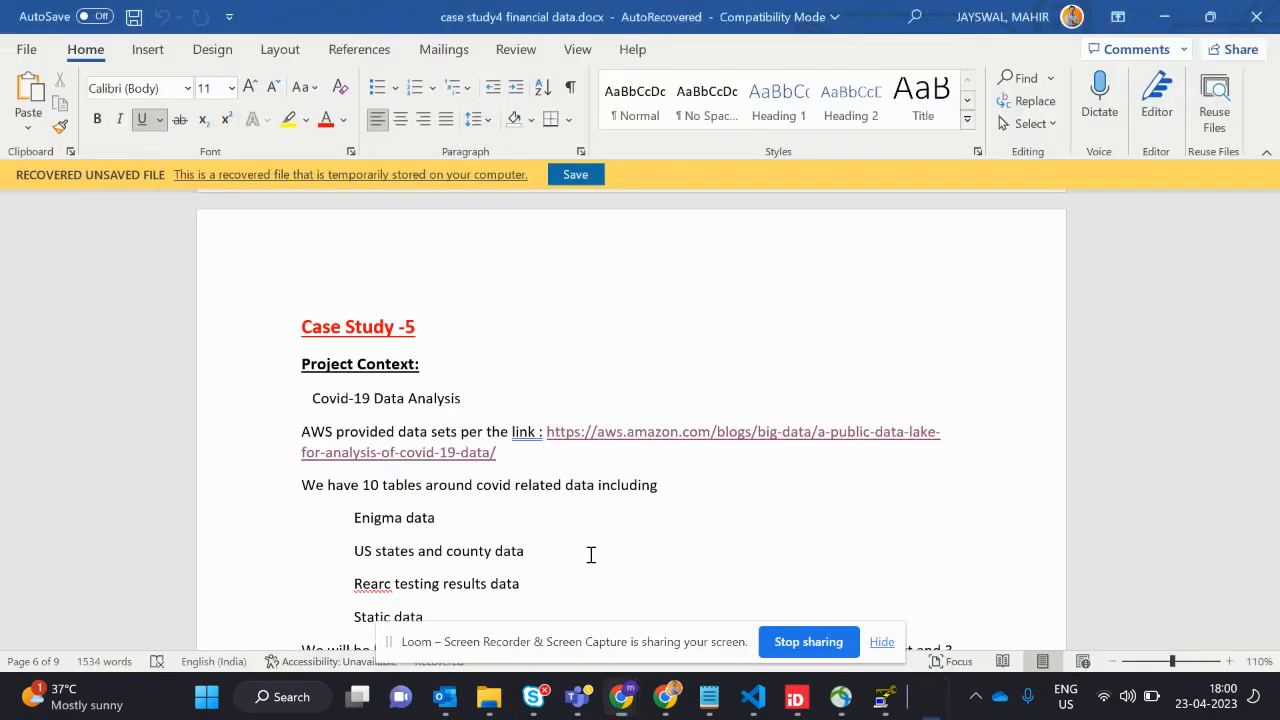
{"action": "scroll", "coordinate": [645, 550], "scroll_direction": "down", "scroll_amount": 10}
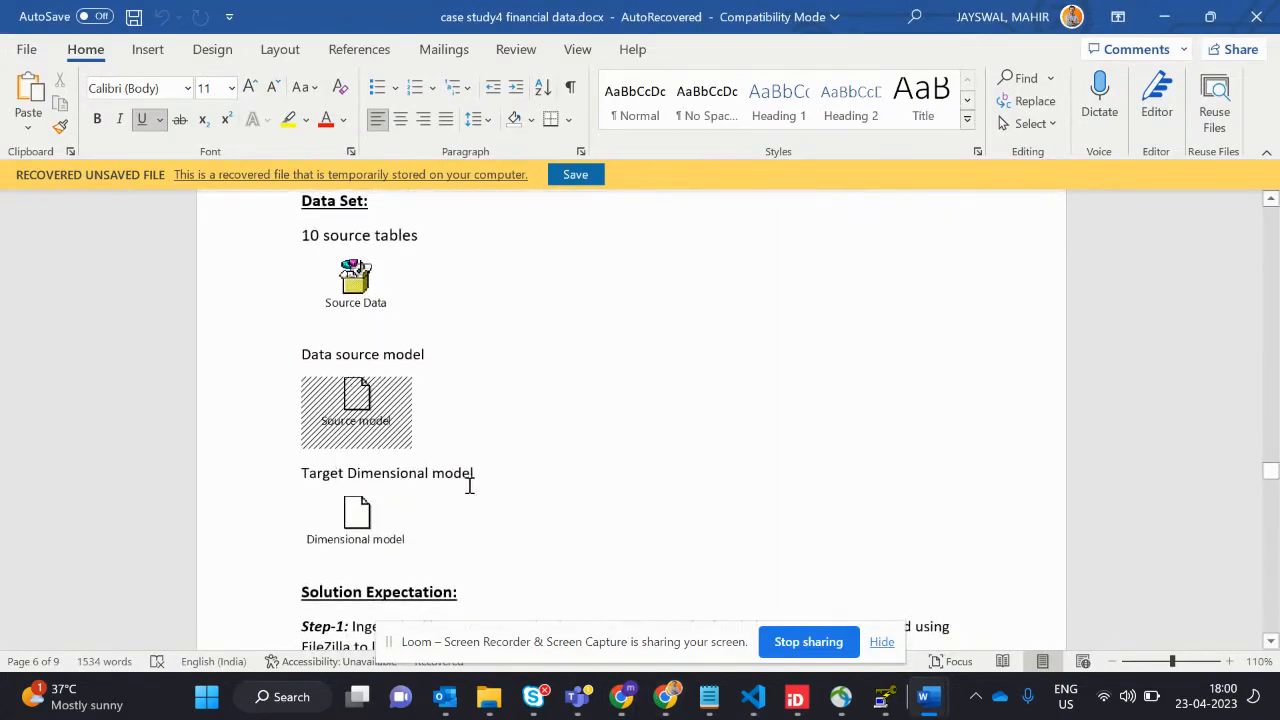
{"action": "left_click", "coordinate": [430, 536]}
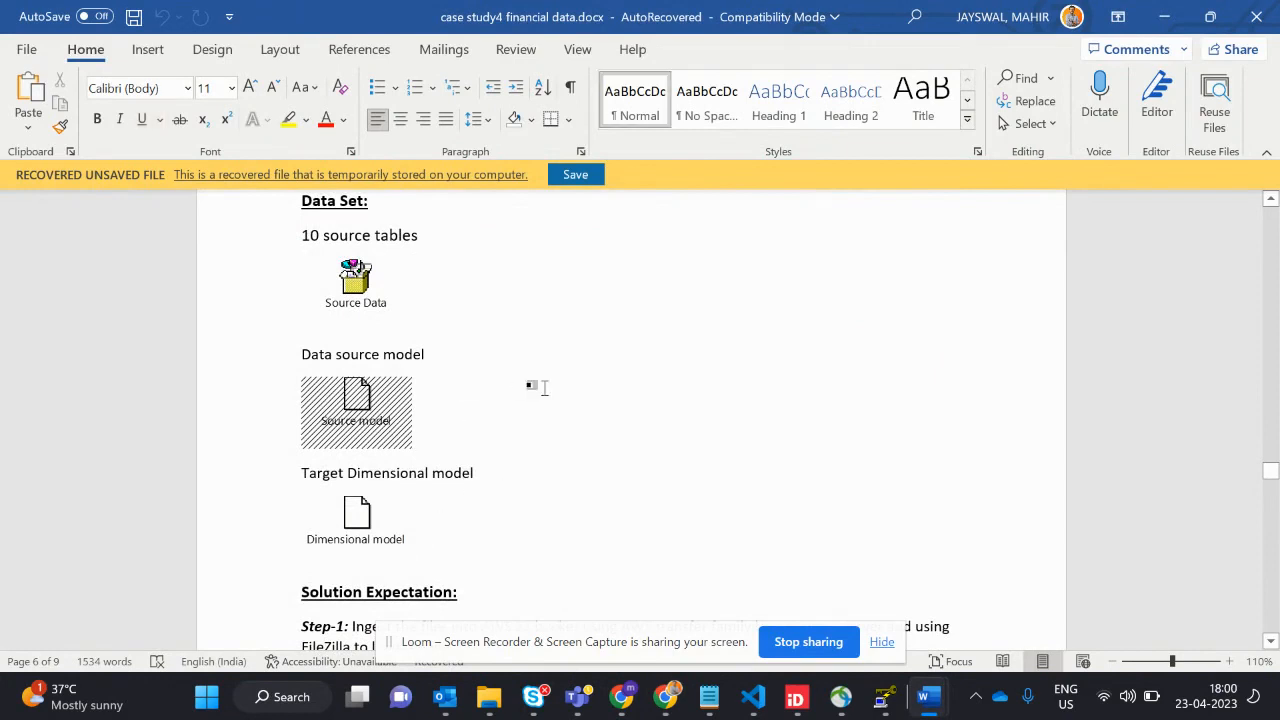
- Switch to the Acrobat Document and examine the data model's tables, columns and relationships across its pages
{"action": "key", "text": "alt+Tab"}
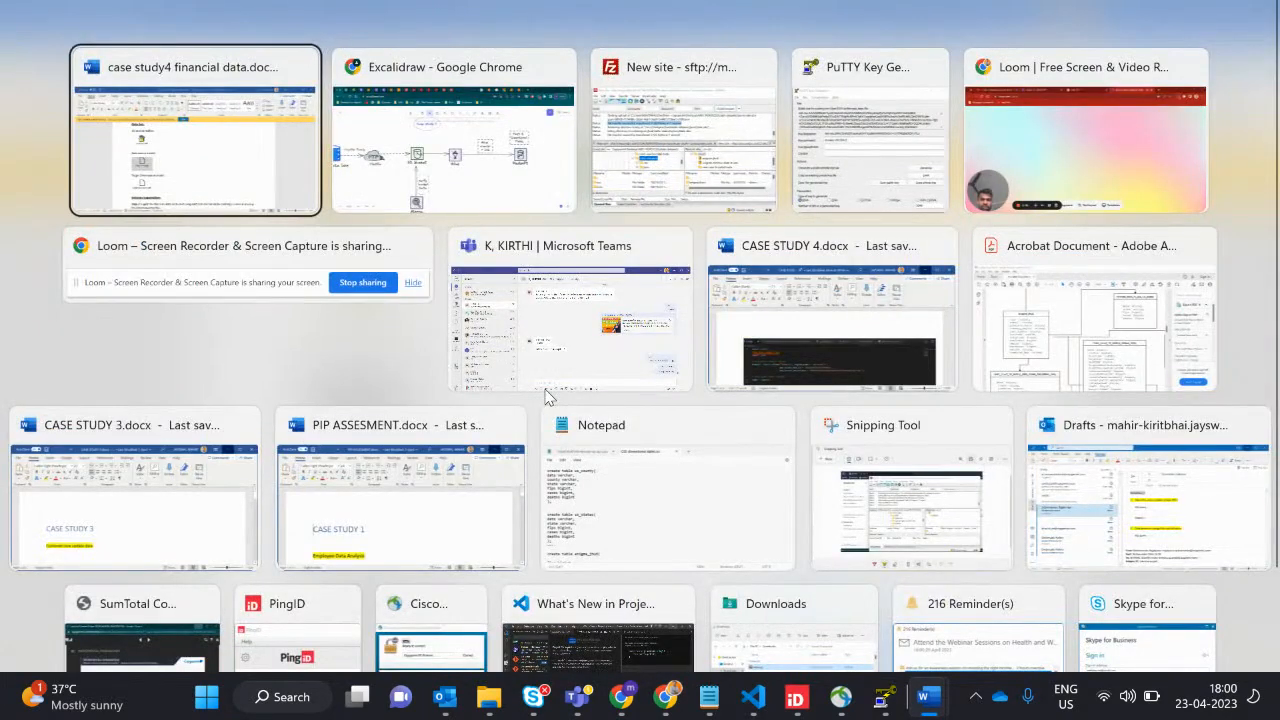
{"action": "key", "text": "Tab"}
{"action": "key", "text": "Tab"}
{"action": "key", "text": "Tab"}
{"action": "key", "text": "Tab"}
{"action": "key", "text": "Tab"}
{"action": "key", "text": "Tab"}
{"action": "key", "text": "Tab"}
{"action": "key", "text": "Tab"}
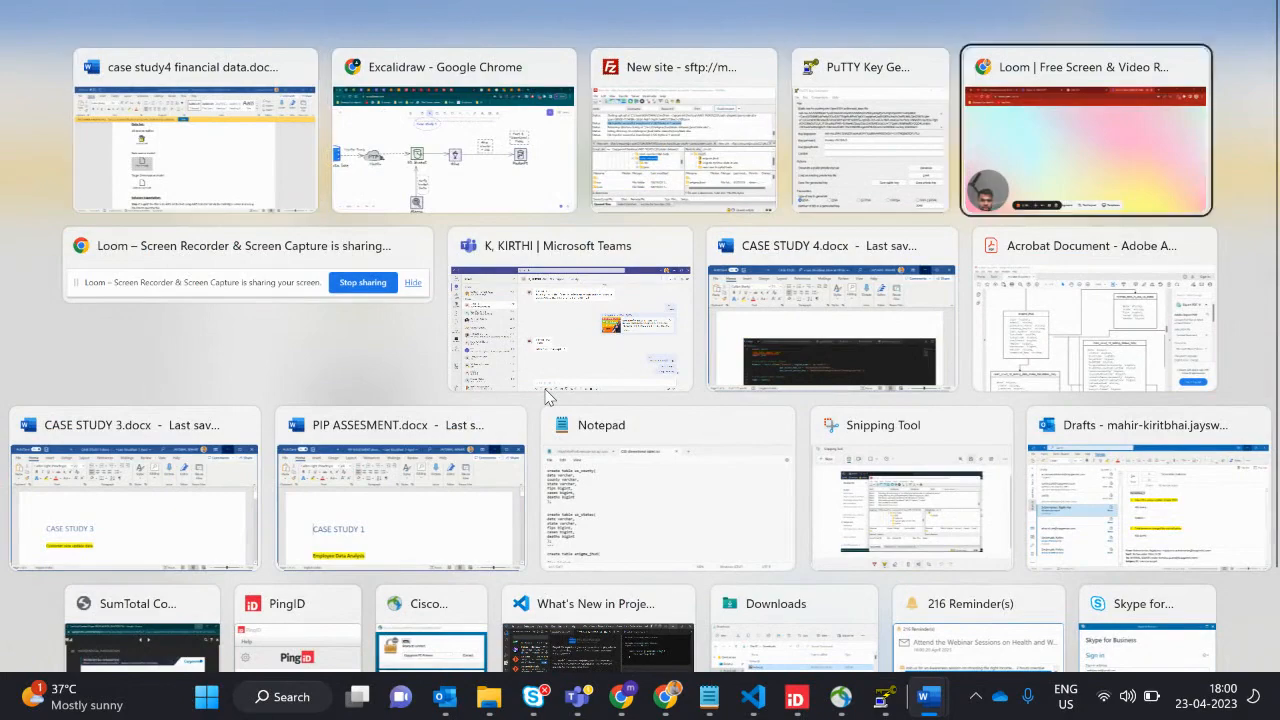
{"action": "scroll", "coordinate": [519, 371], "scroll_direction": "down", "scroll_amount": 3, "text": "ctrl"}
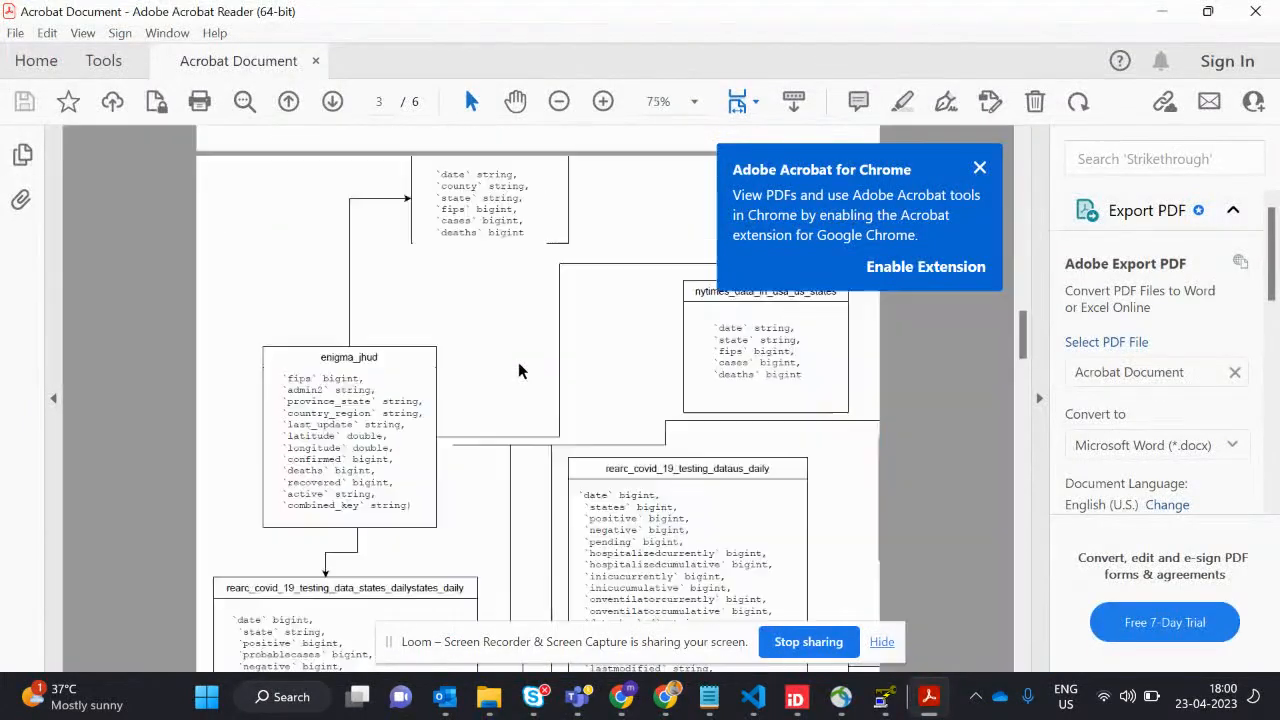
{"action": "scroll", "coordinate": [519, 371], "scroll_direction": "down", "scroll_amount": 5}
{"action": "scroll", "coordinate": [518, 370], "scroll_direction": "down", "scroll_amount": 5}
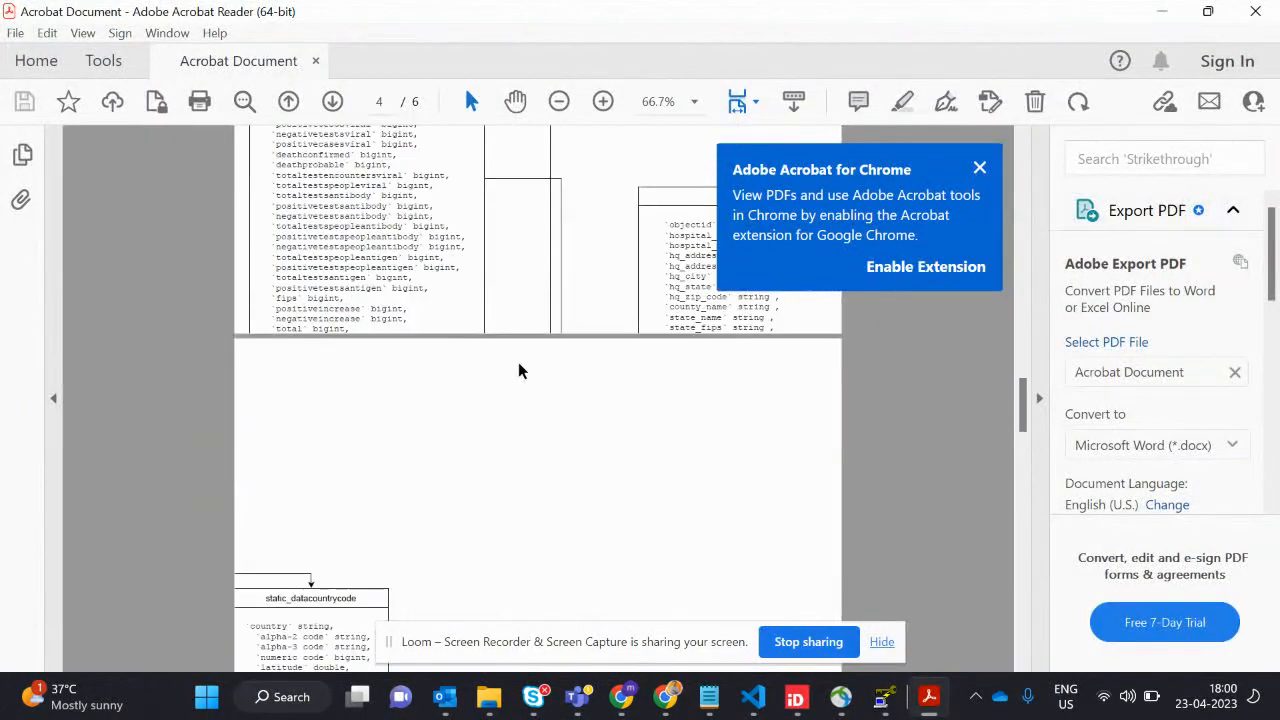
{"action": "scroll", "coordinate": [518, 370], "scroll_direction": "down", "scroll_amount": 5}
{"action": "scroll", "coordinate": [518, 371], "scroll_direction": "down", "scroll_amount": 3}
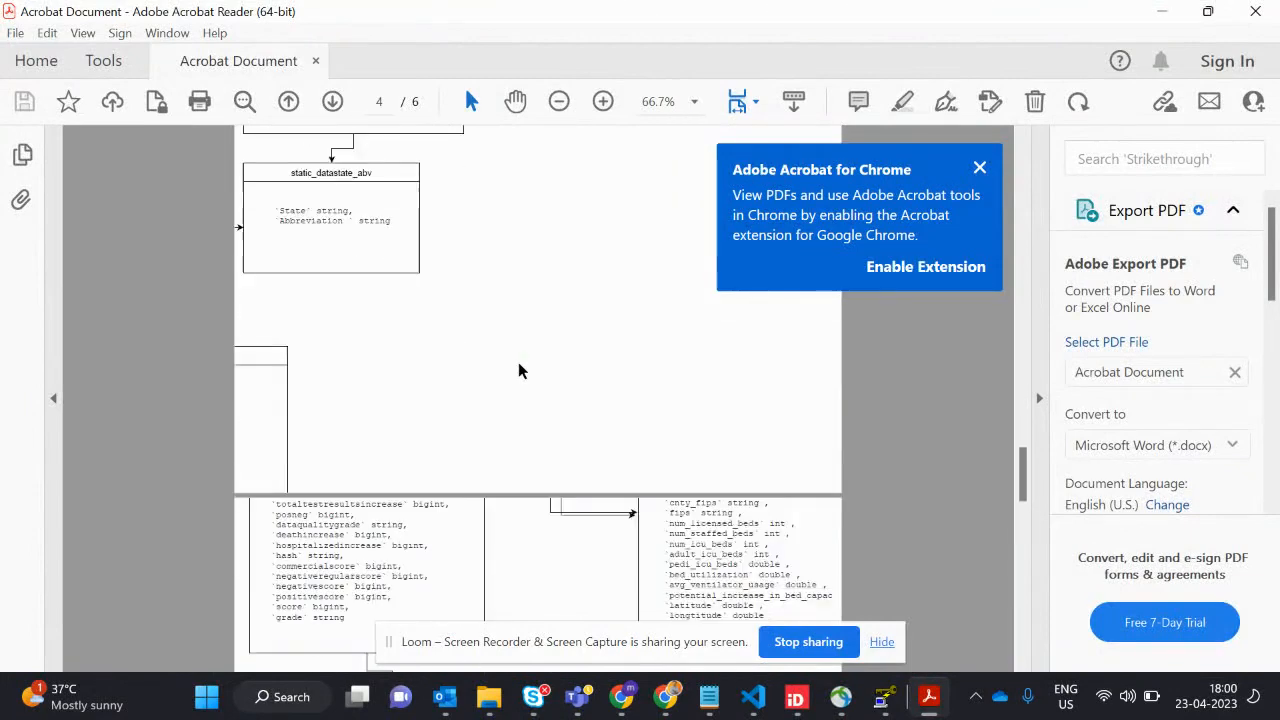
{"action": "scroll", "coordinate": [518, 371], "scroll_direction": "down", "scroll_amount": 5}
{"action": "scroll", "coordinate": [518, 371], "scroll_direction": "up", "scroll_amount": 20}
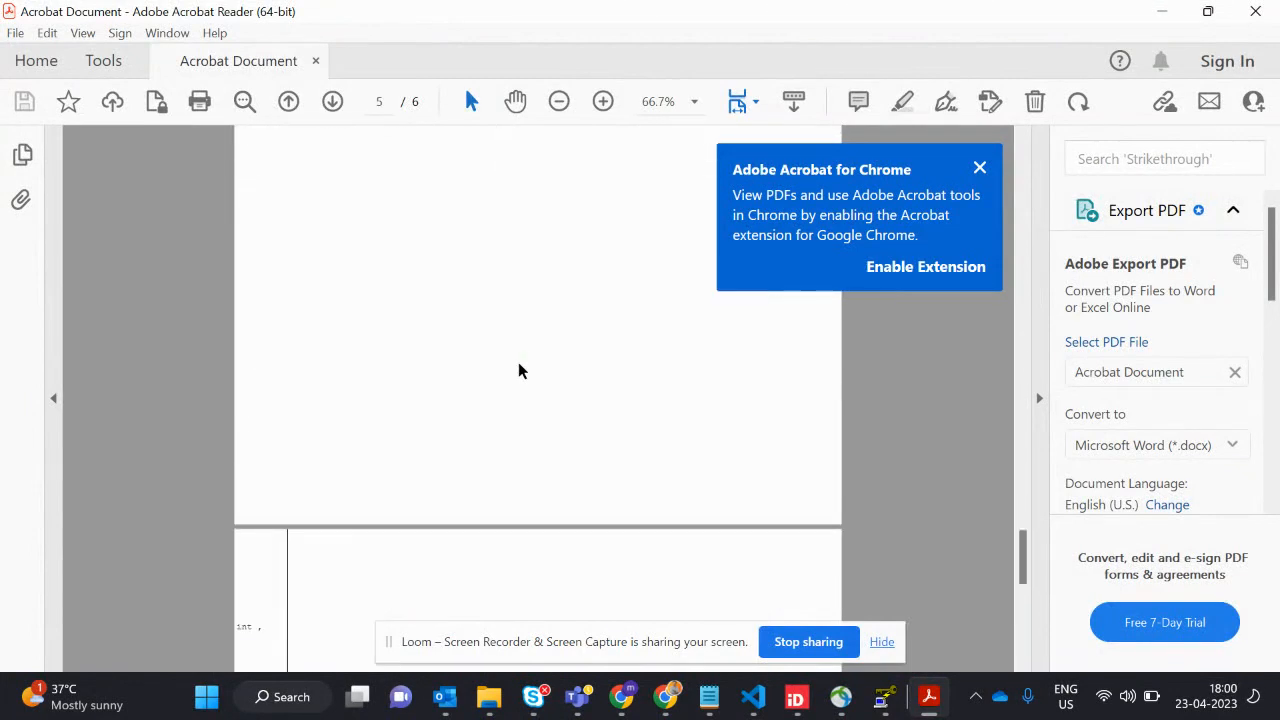
{"action": "scroll", "coordinate": [518, 371], "scroll_direction": "up", "scroll_amount": 5}
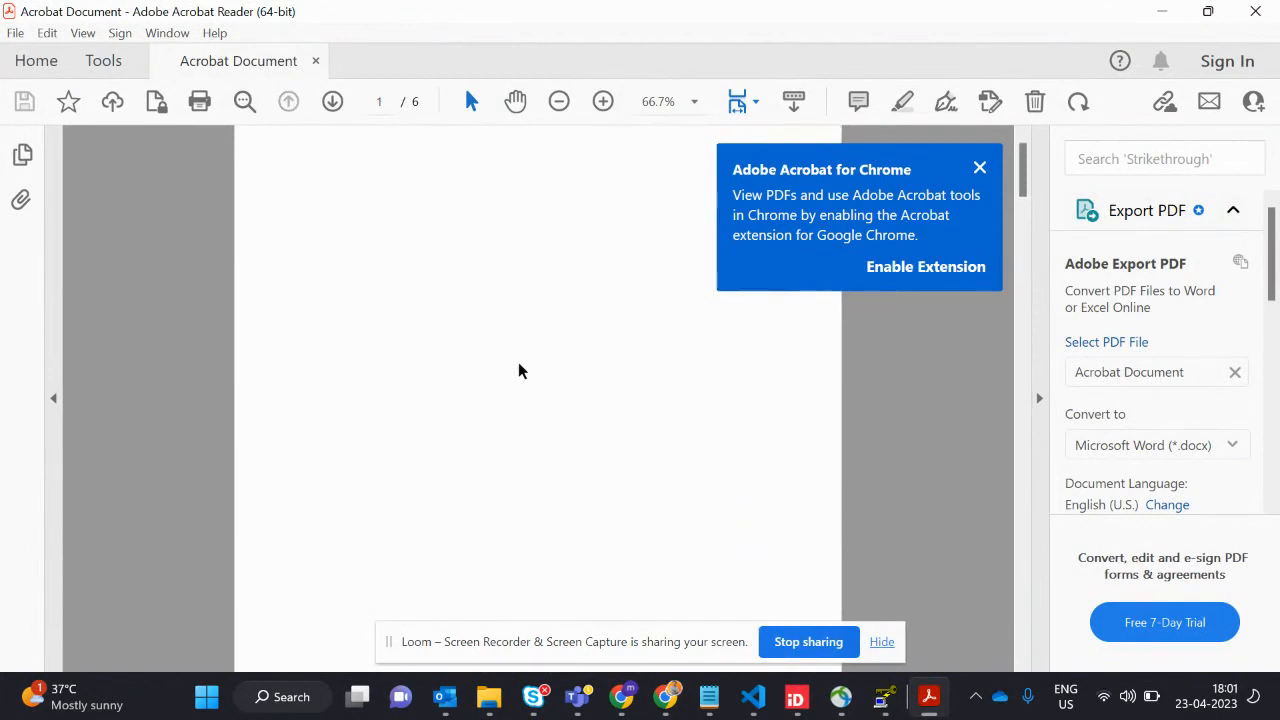
{"action": "scroll", "coordinate": [518, 371], "scroll_direction": "down", "scroll_amount": 10}
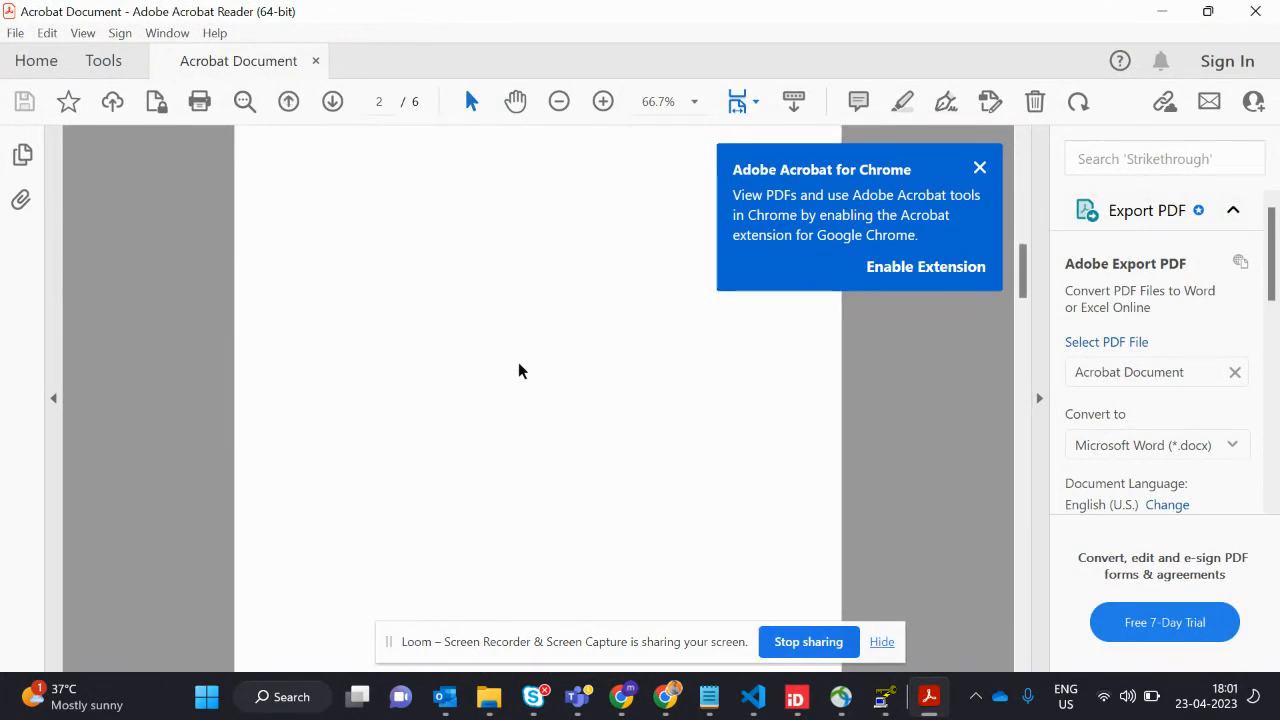
{"action": "scroll", "coordinate": [518, 371], "scroll_direction": "down", "scroll_amount": 3}
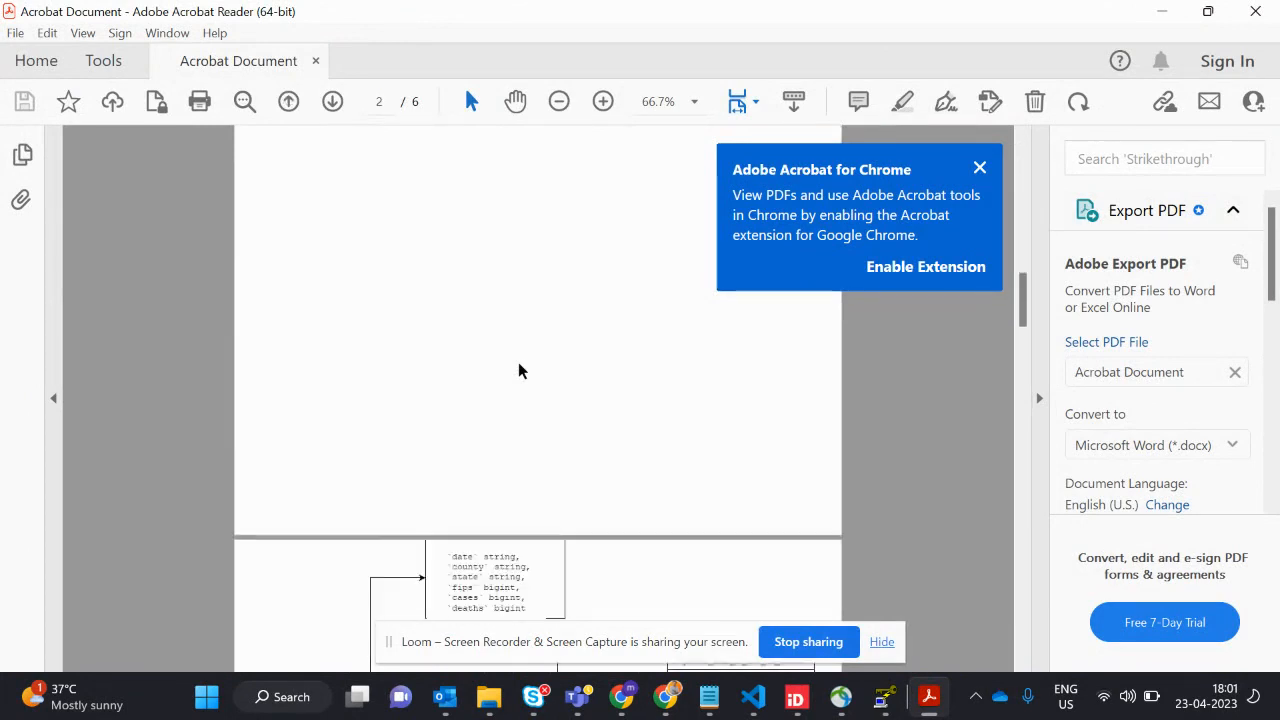
{"action": "scroll", "coordinate": [518, 371], "scroll_direction": "down", "scroll_amount": 10}
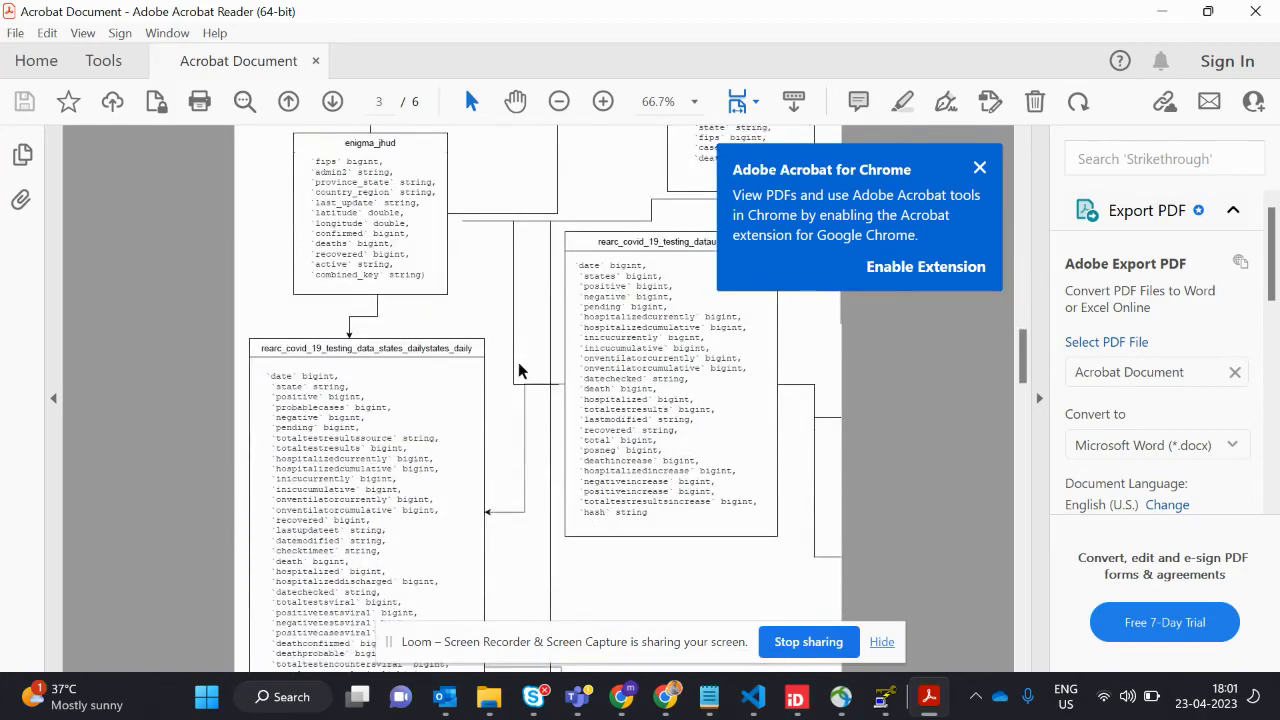
{"action": "scroll", "coordinate": [518, 371], "scroll_direction": "down", "scroll_amount": 10}
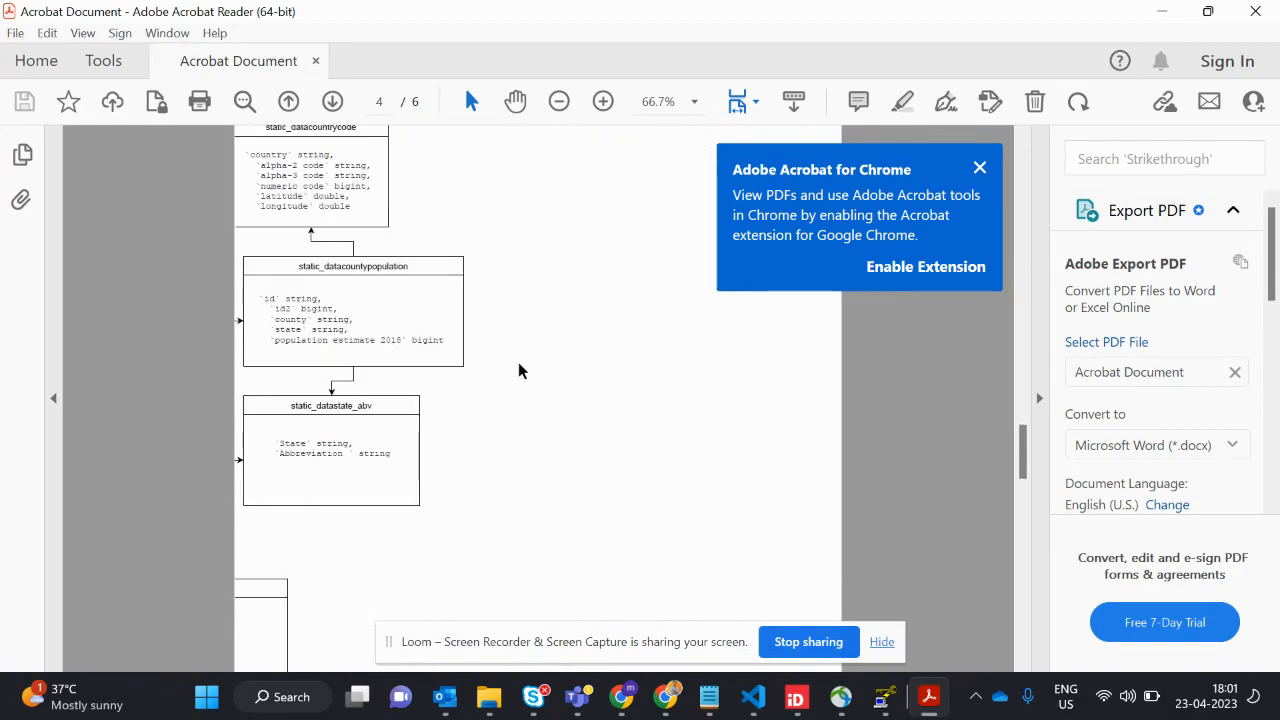
{"action": "scroll", "coordinate": [518, 371], "scroll_direction": "down", "scroll_amount": 3}
- Return to Excalidraw and bring the Dimentional table diagram below the architecture into view to examine its table relationships
{"action": "key", "text": "alt+Tab"}
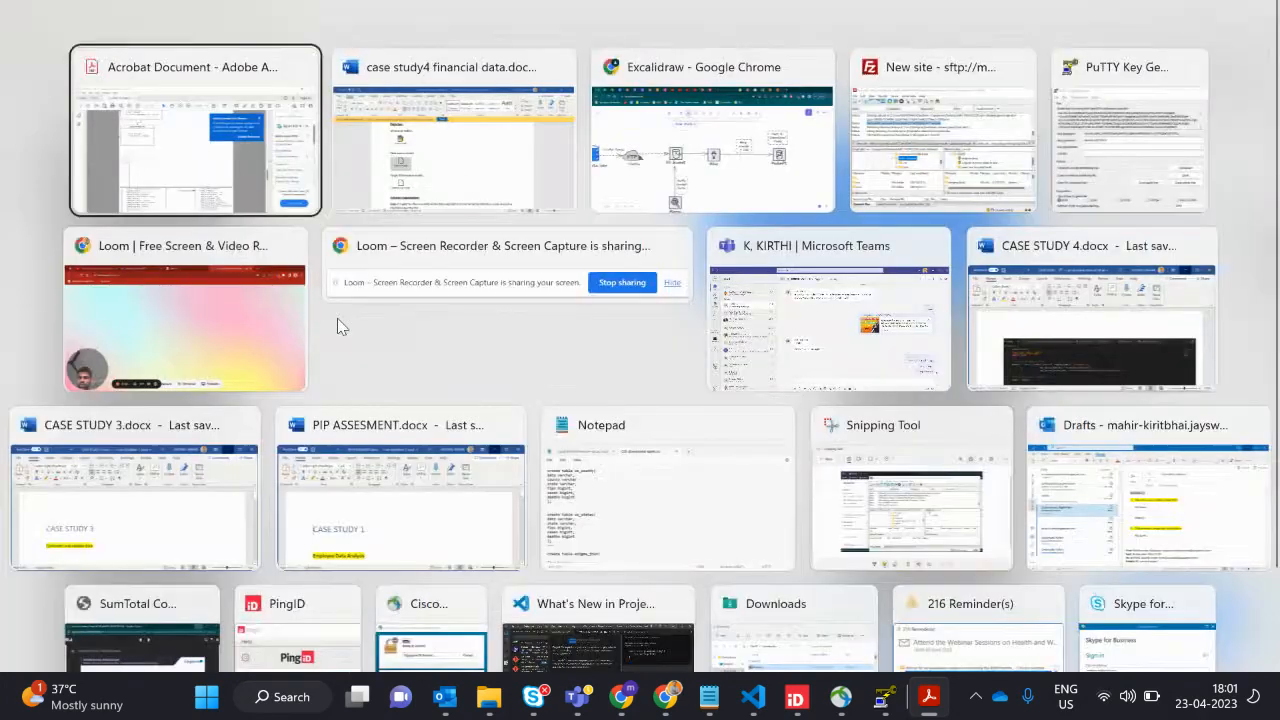
{"action": "key", "text": "alt+Tab"}
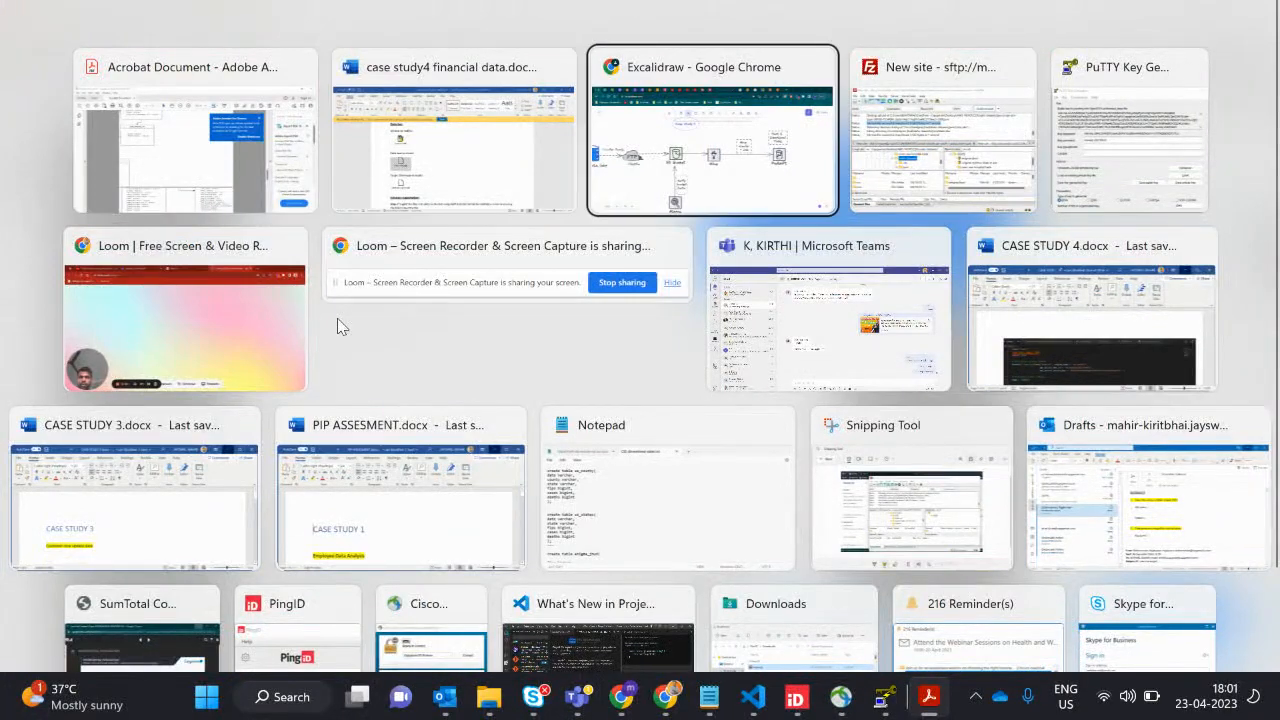
{"action": "scroll", "coordinate": [200, 452], "scroll_direction": "down", "scroll_amount": 2, "text": "ctrl"}
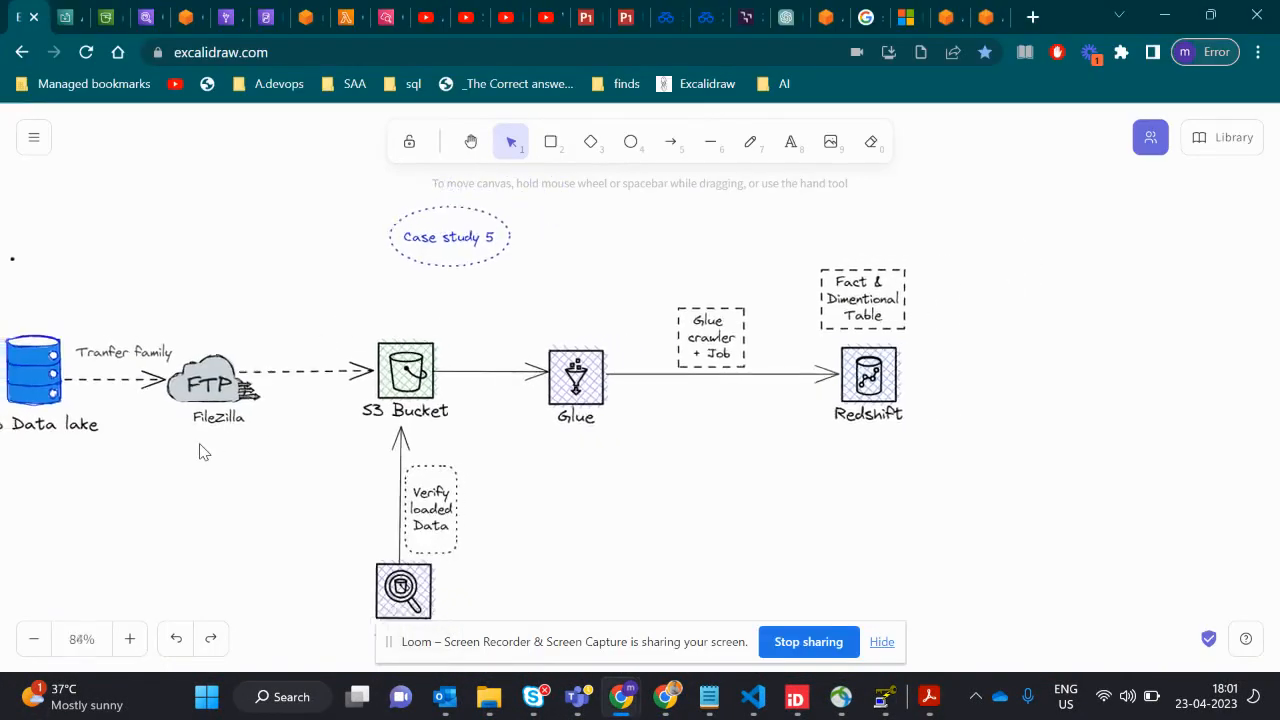
{"action": "scroll", "coordinate": [200, 452], "scroll_direction": "down", "scroll_amount": 6}
{"action": "scroll", "coordinate": [200, 452], "scroll_direction": "down", "scroll_amount": 3}
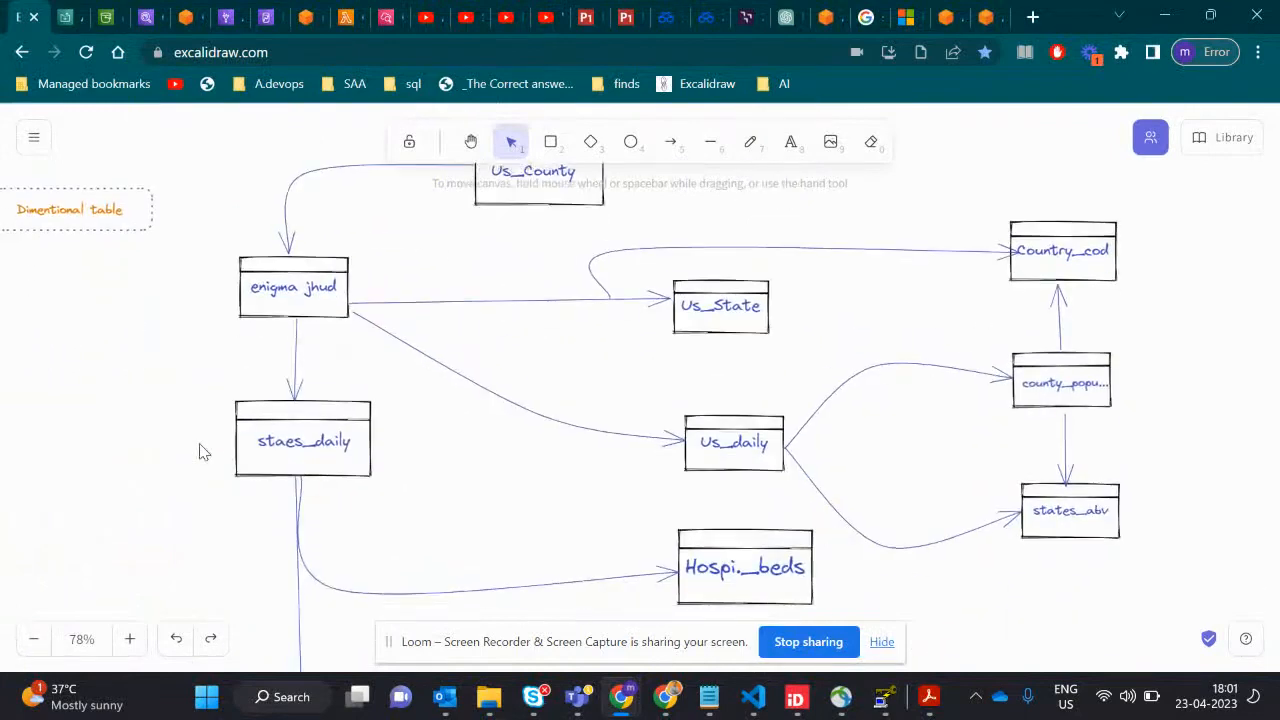
{"action": "scroll", "coordinate": [200, 452], "scroll_direction": "up", "scroll_amount": 1}
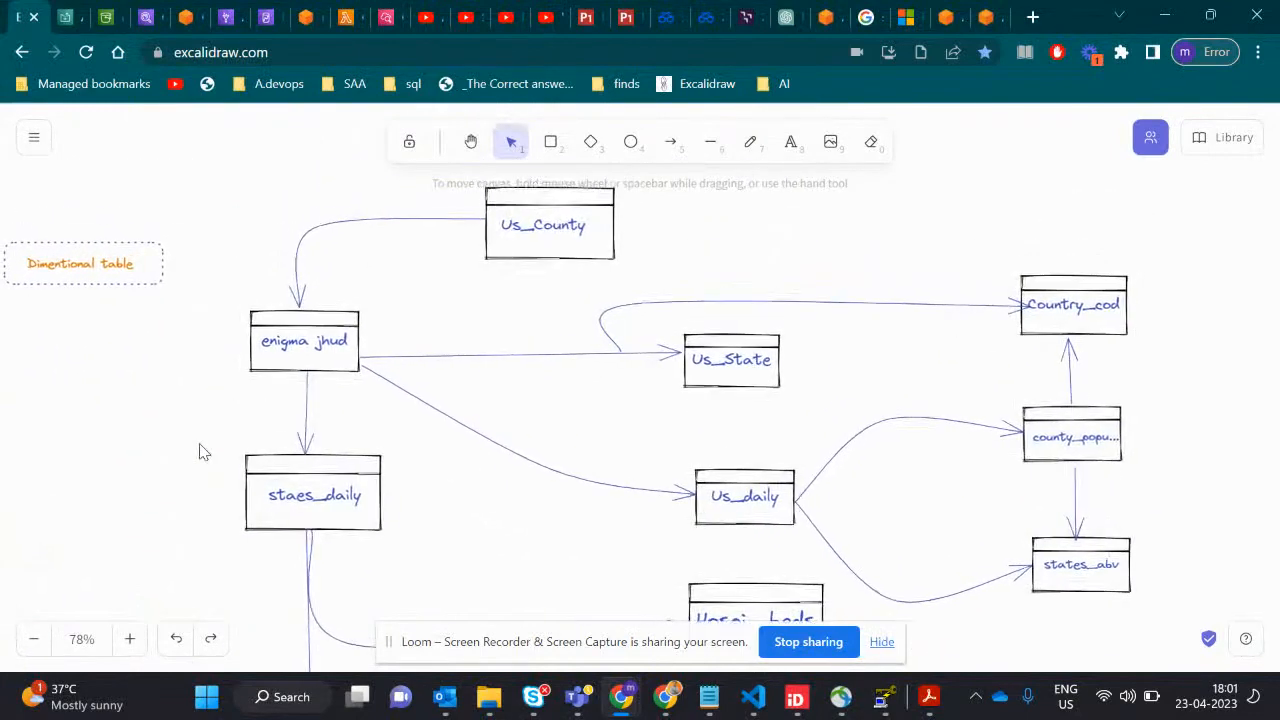
- Examine the Dimentional table diagram's relationships, from Us_County and enigma jhud through Us_daily and Hospi._beds down to total_latest
{"action": "scroll", "coordinate": [200, 452], "scroll_direction": "down", "scroll_amount": 3, "text": "ctrl"}
{"action": "scroll", "coordinate": [200, 452], "scroll_direction": "down", "scroll_amount": 1}
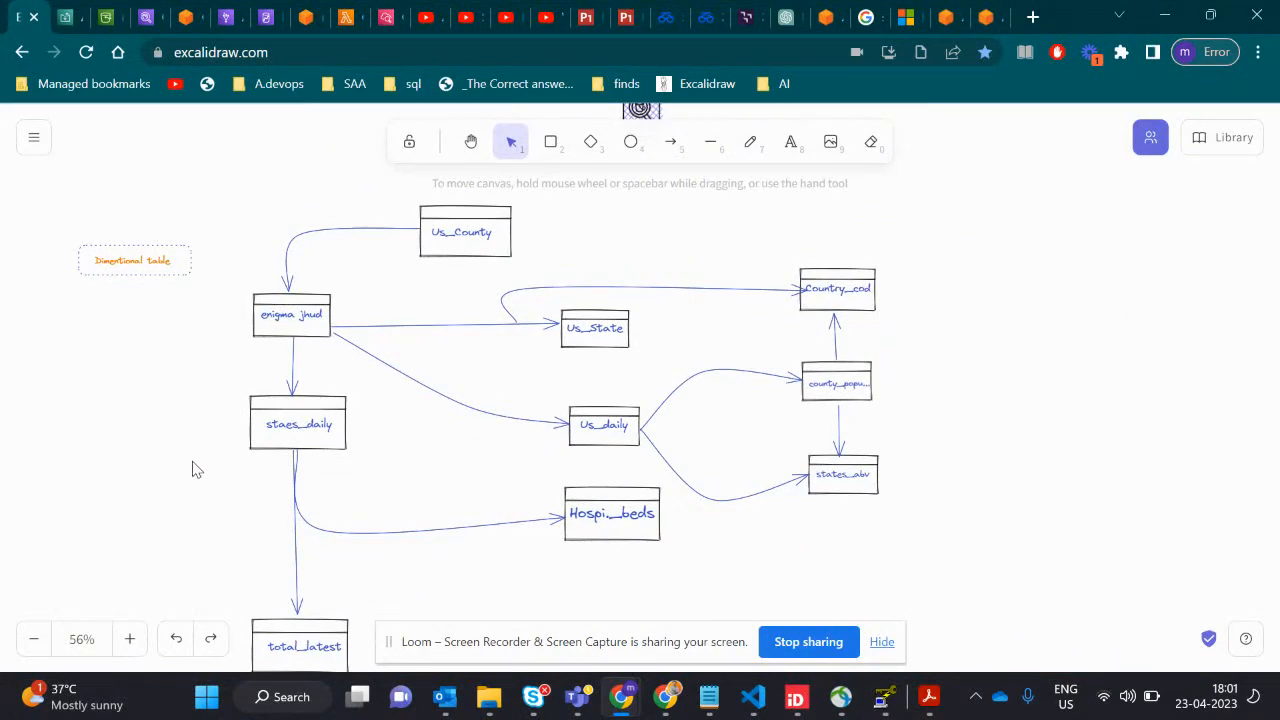
{"action": "scroll", "coordinate": [194, 466], "scroll_direction": "up", "scroll_amount": 4, "text": "ctrl"}
{"action": "scroll", "coordinate": [530, 406], "scroll_direction": "up", "scroll_amount": 3}
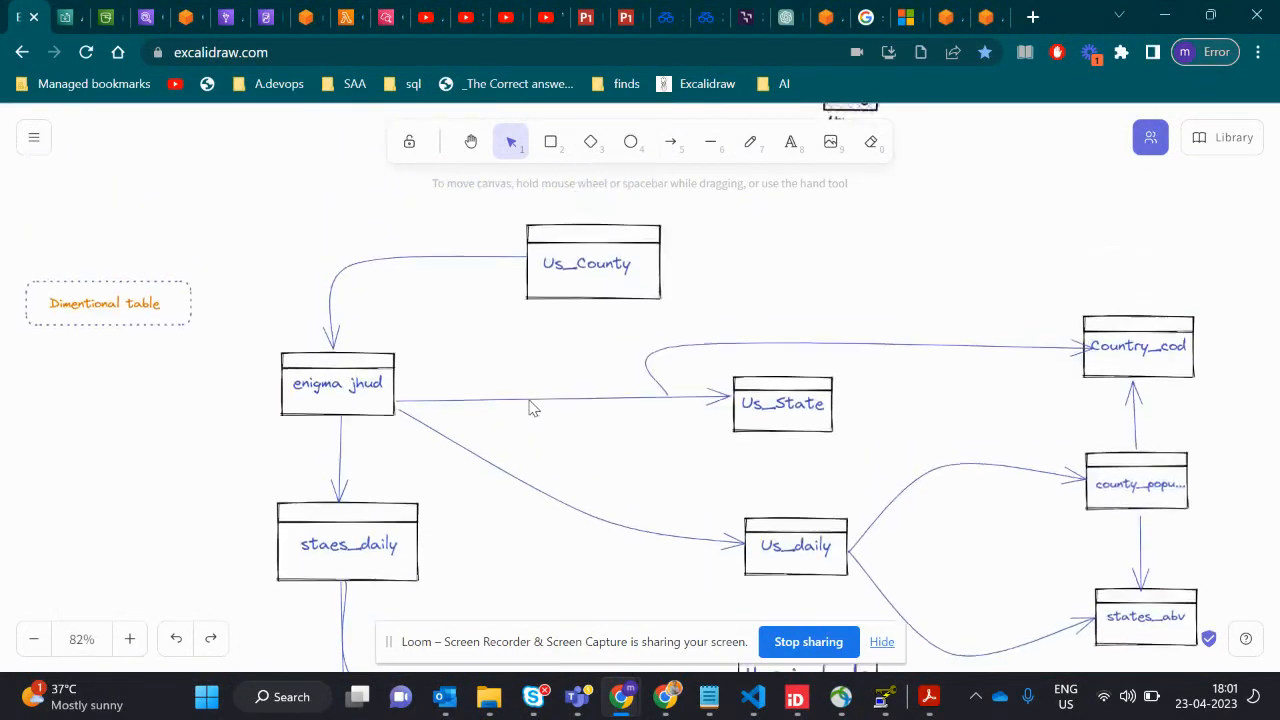
{"action": "scroll", "coordinate": [531, 403], "scroll_direction": "up", "scroll_amount": 1}
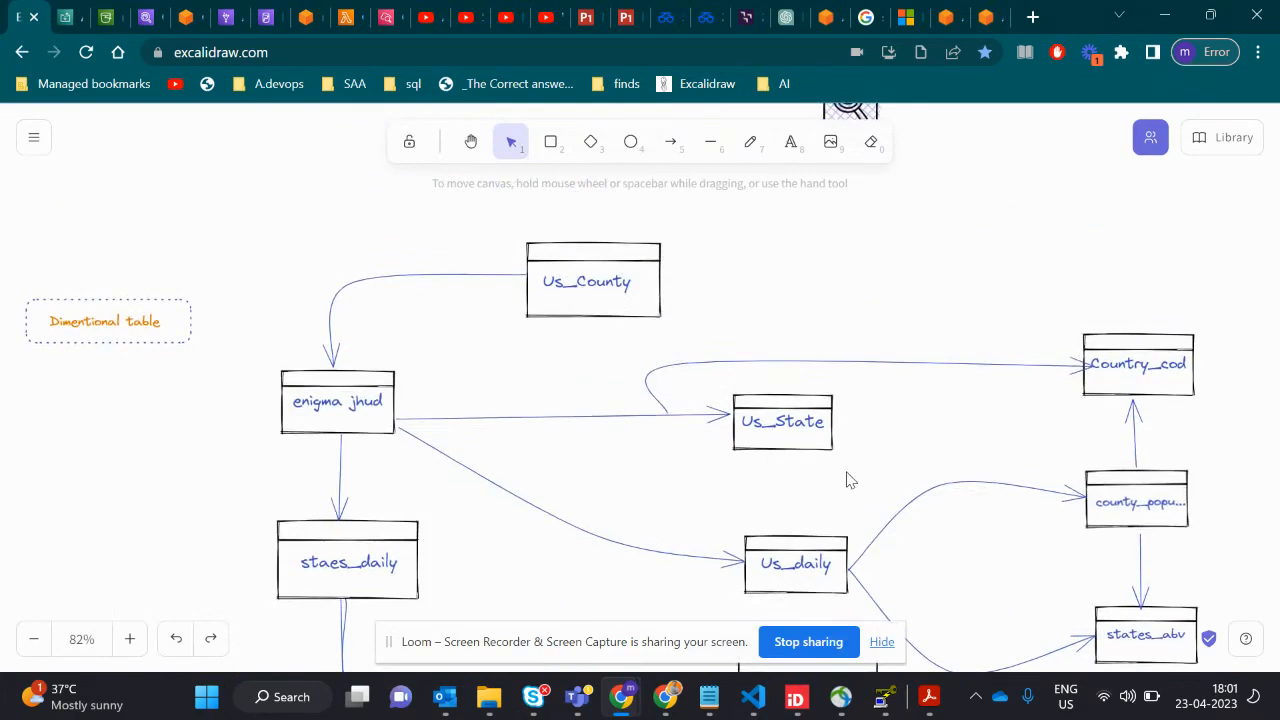
{"action": "scroll", "coordinate": [846, 480], "scroll_direction": "down", "scroll_amount": 2}
{"action": "scroll", "coordinate": [846, 480], "scroll_direction": "right", "scroll_amount": 2}
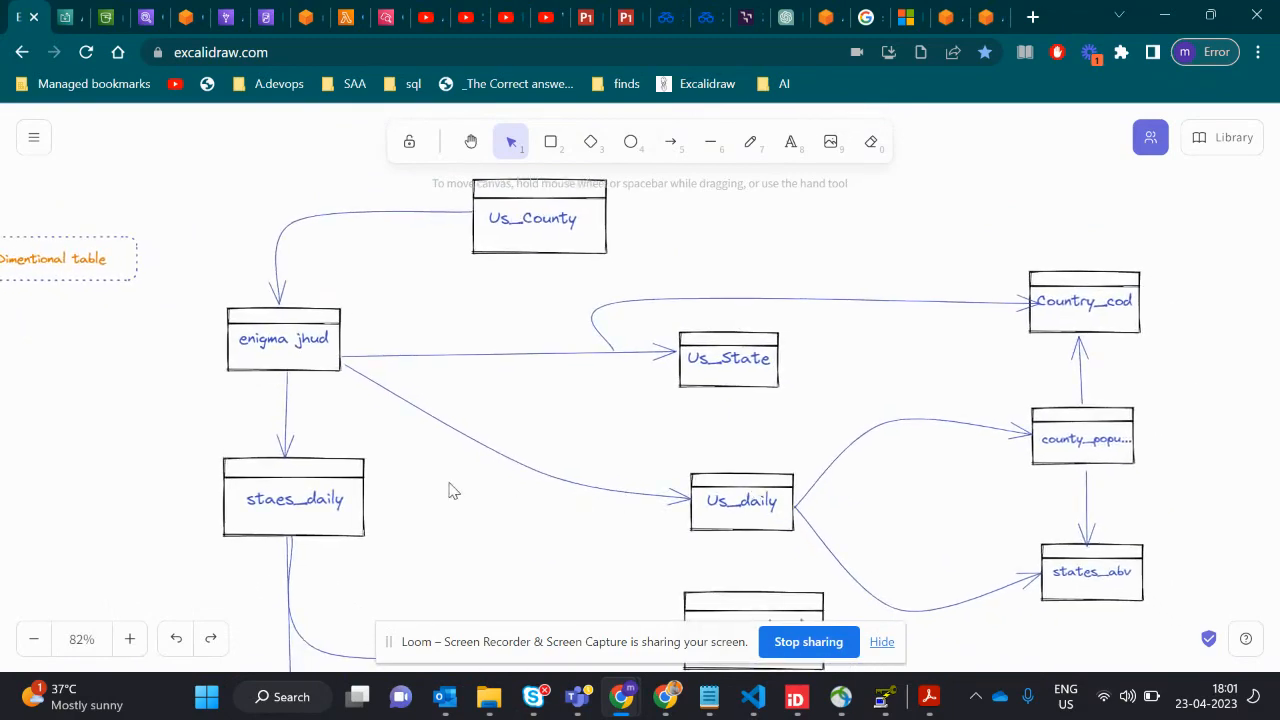
{"action": "scroll", "coordinate": [445, 475], "scroll_direction": "down", "scroll_amount": 1}
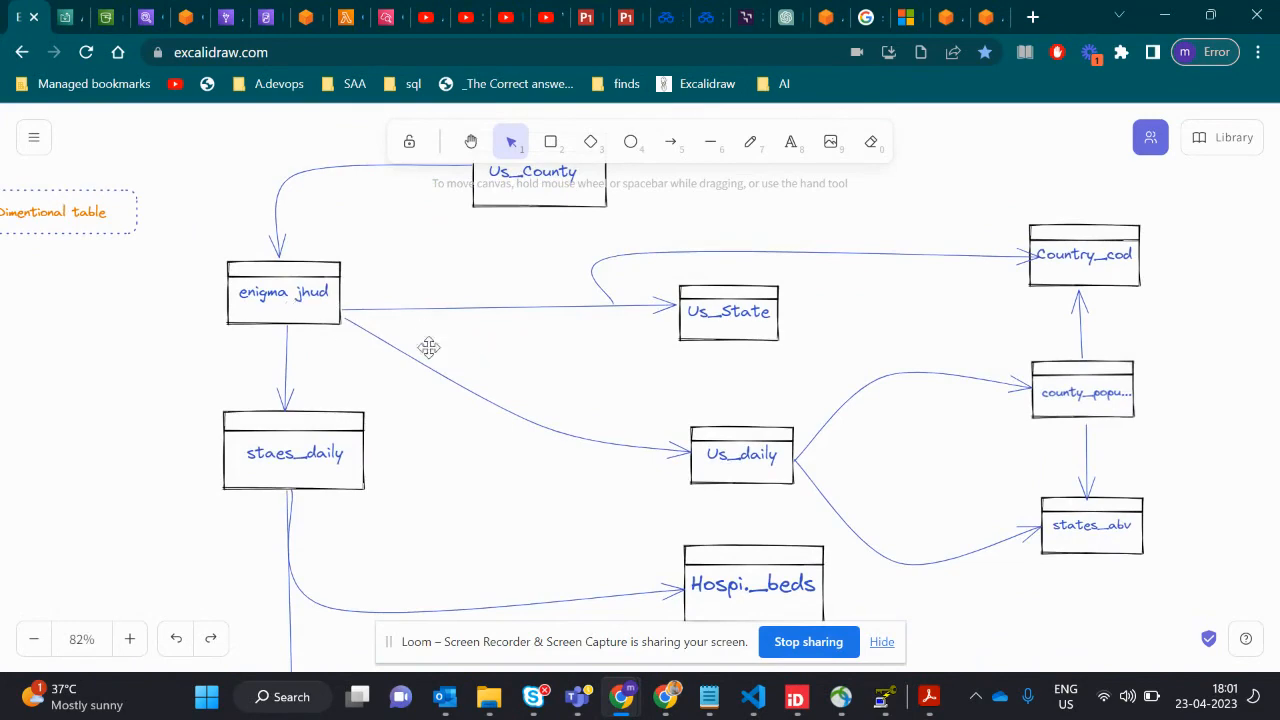
{"action": "scroll", "coordinate": [778, 370], "scroll_direction": "down", "scroll_amount": 5}
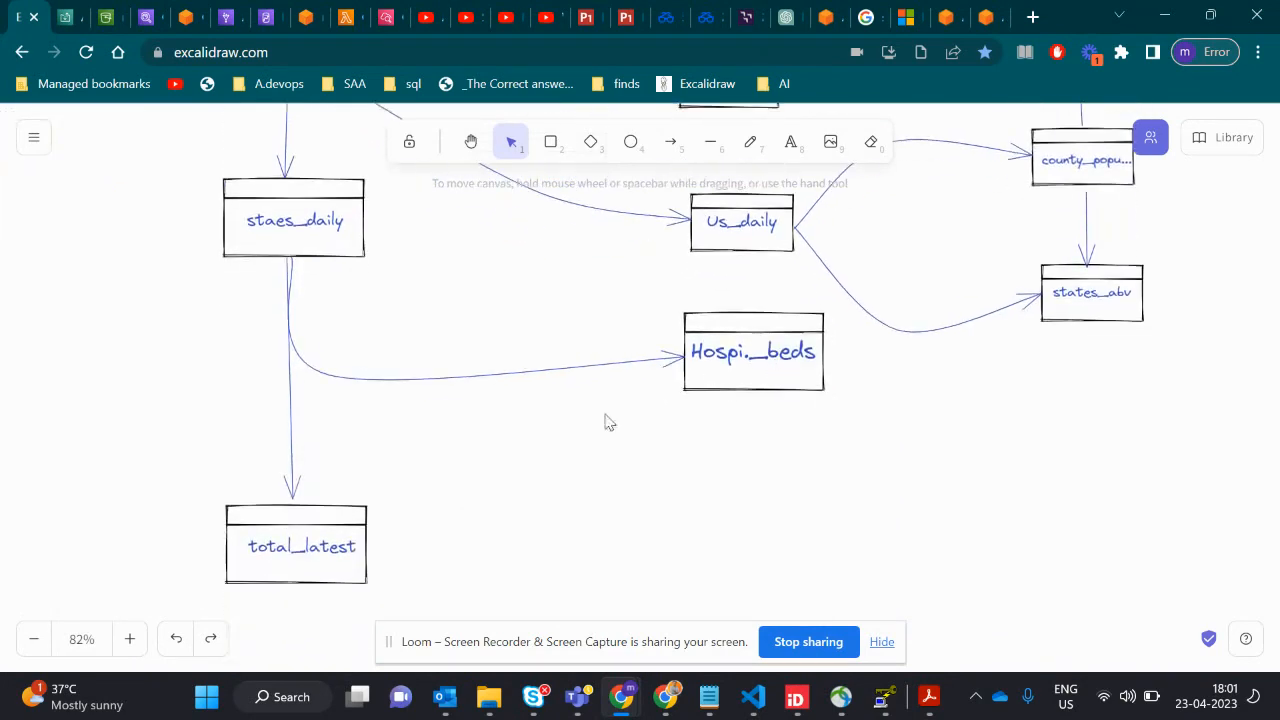
{"action": "scroll", "coordinate": [444, 491], "scroll_direction": "up", "scroll_amount": 6}
{"action": "scroll", "coordinate": [443, 489], "scroll_direction": "up", "scroll_amount": 2}
{"action": "scroll", "coordinate": [446, 480], "scroll_direction": "down", "scroll_amount": 2}
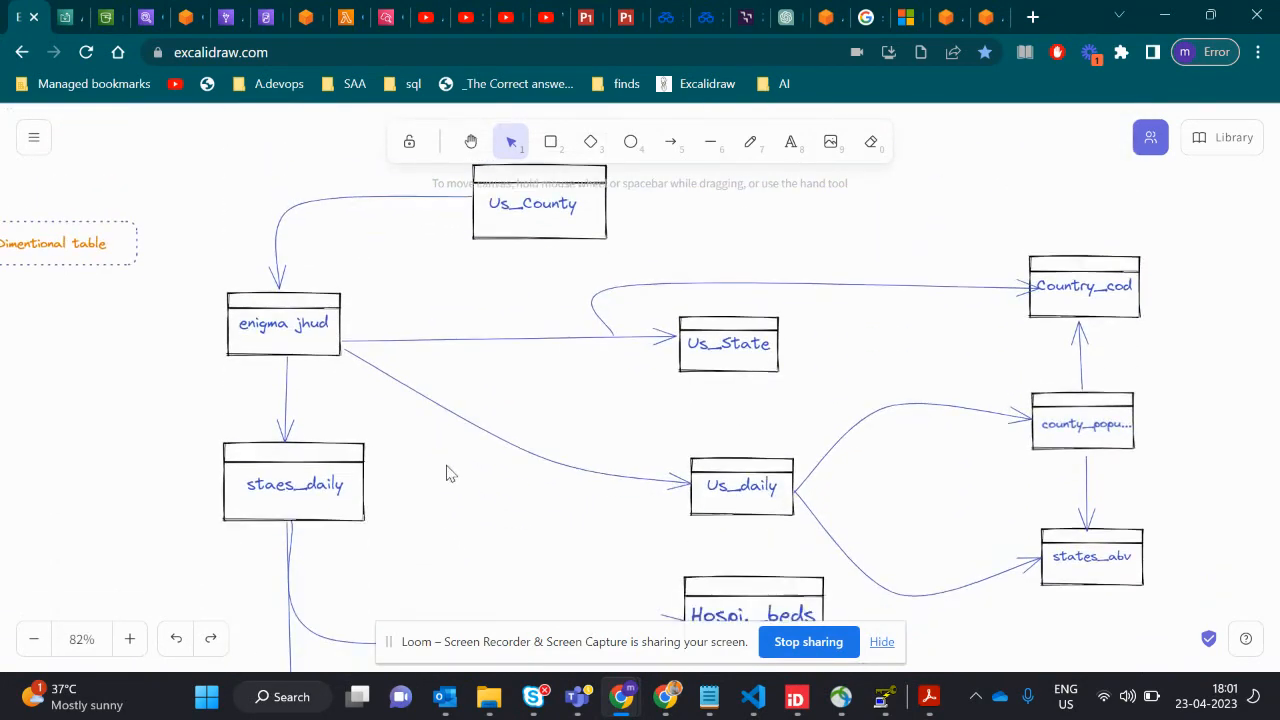
{"action": "scroll", "coordinate": [510, 325], "scroll_direction": "down", "scroll_amount": 1}
{"action": "scroll", "coordinate": [509, 329], "scroll_direction": "up", "scroll_amount": 2}
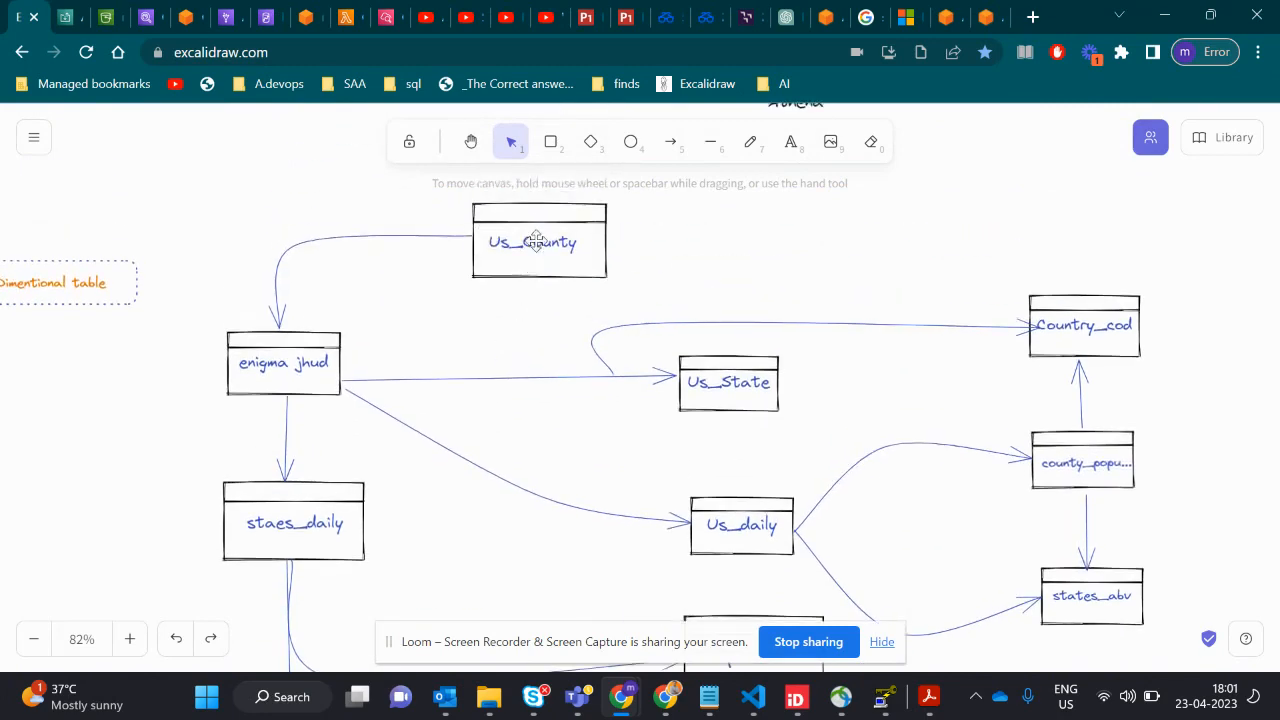
{"action": "scroll", "coordinate": [307, 522], "scroll_direction": "down", "scroll_amount": 8}
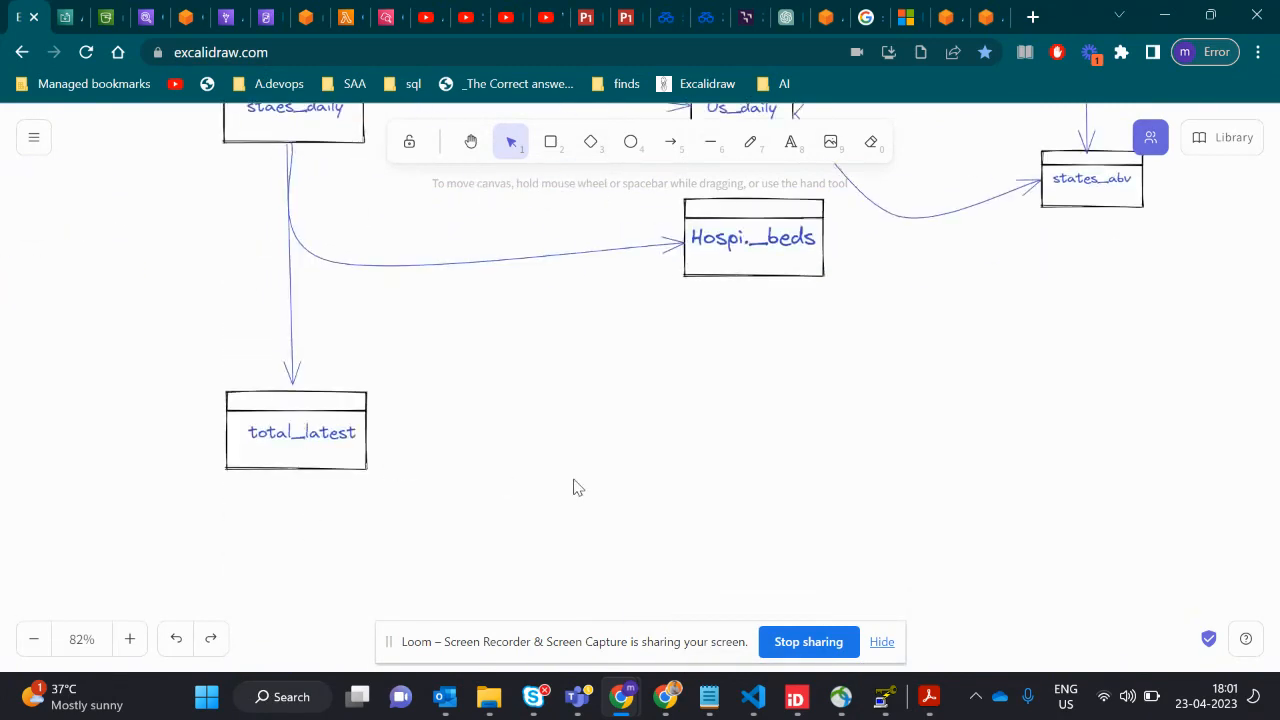
{"action": "scroll", "coordinate": [610, 478], "scroll_direction": "up", "scroll_amount": 3}
{"action": "scroll", "coordinate": [716, 312], "scroll_direction": "up", "scroll_amount": 4}
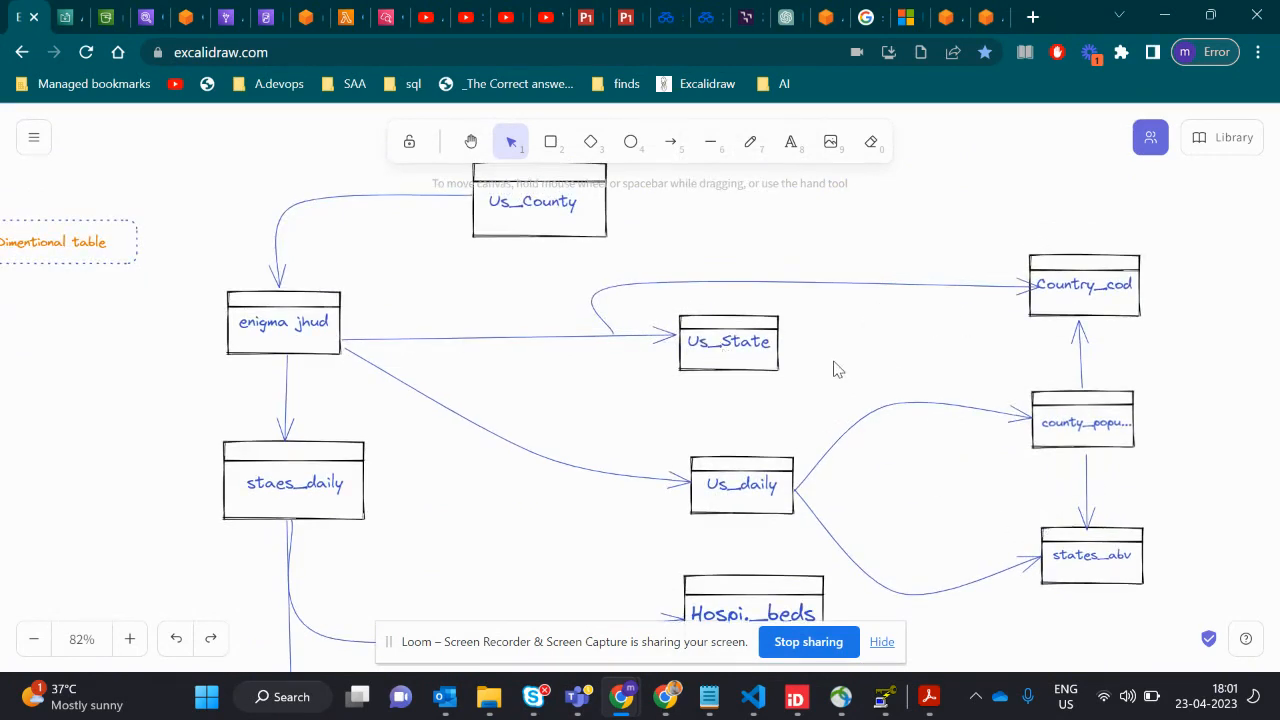
{"action": "scroll", "coordinate": [834, 366], "scroll_direction": "up", "scroll_amount": 3}
{"action": "scroll", "coordinate": [795, 361], "scroll_direction": "down", "scroll_amount": 2}
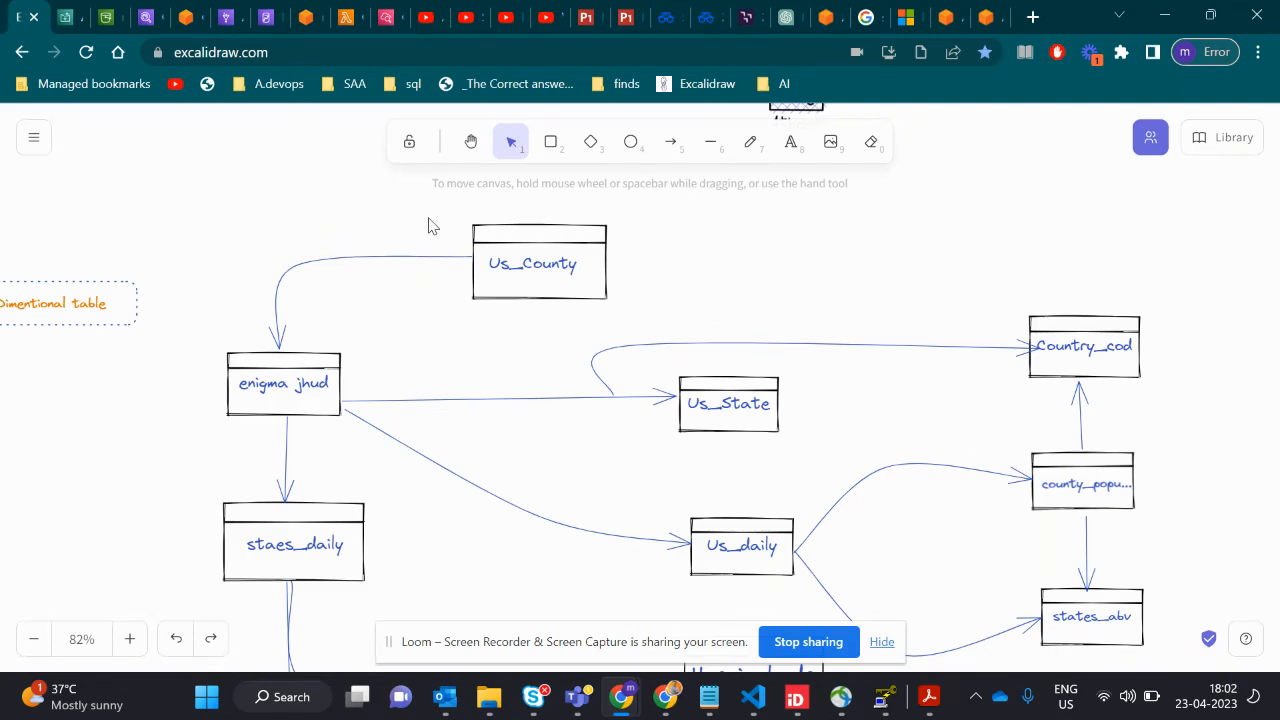
- View the redshift-cluster-cs5 details page, switch to Redshift query editor v2 and refresh its resource list
{"action": "left_click", "coordinate": [271, 18]}
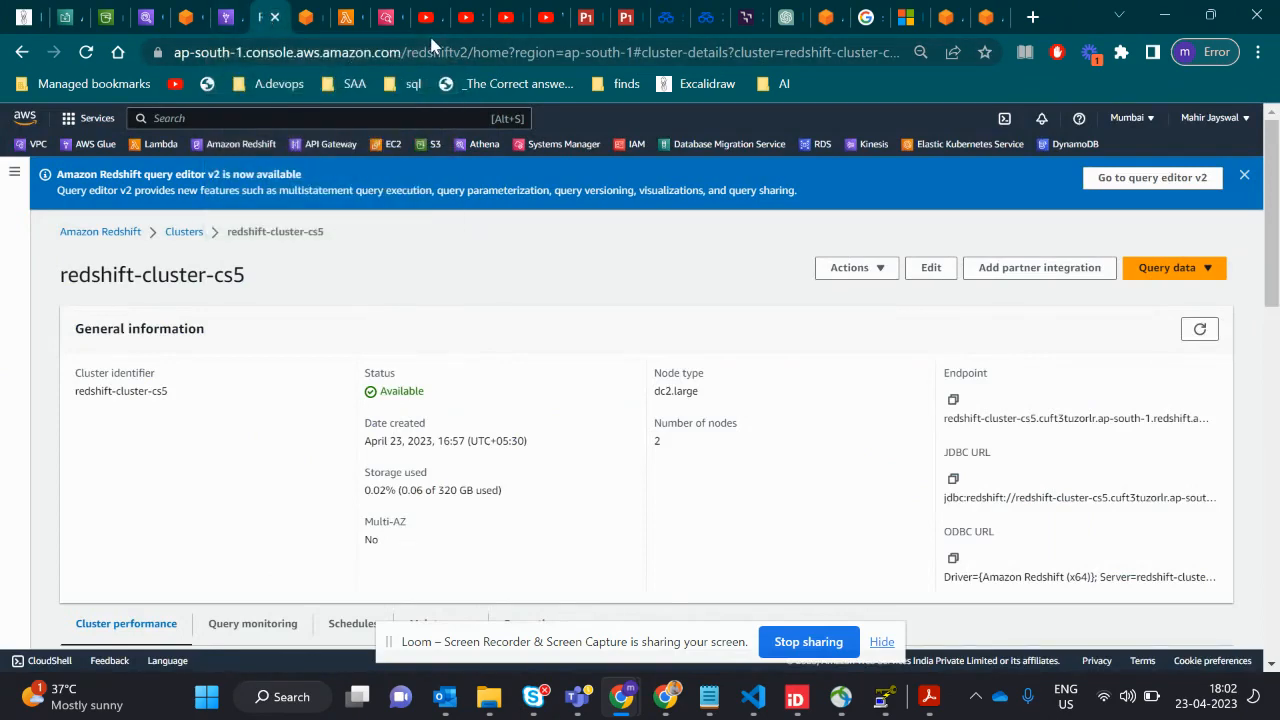
{"action": "left_click", "coordinate": [308, 18]}
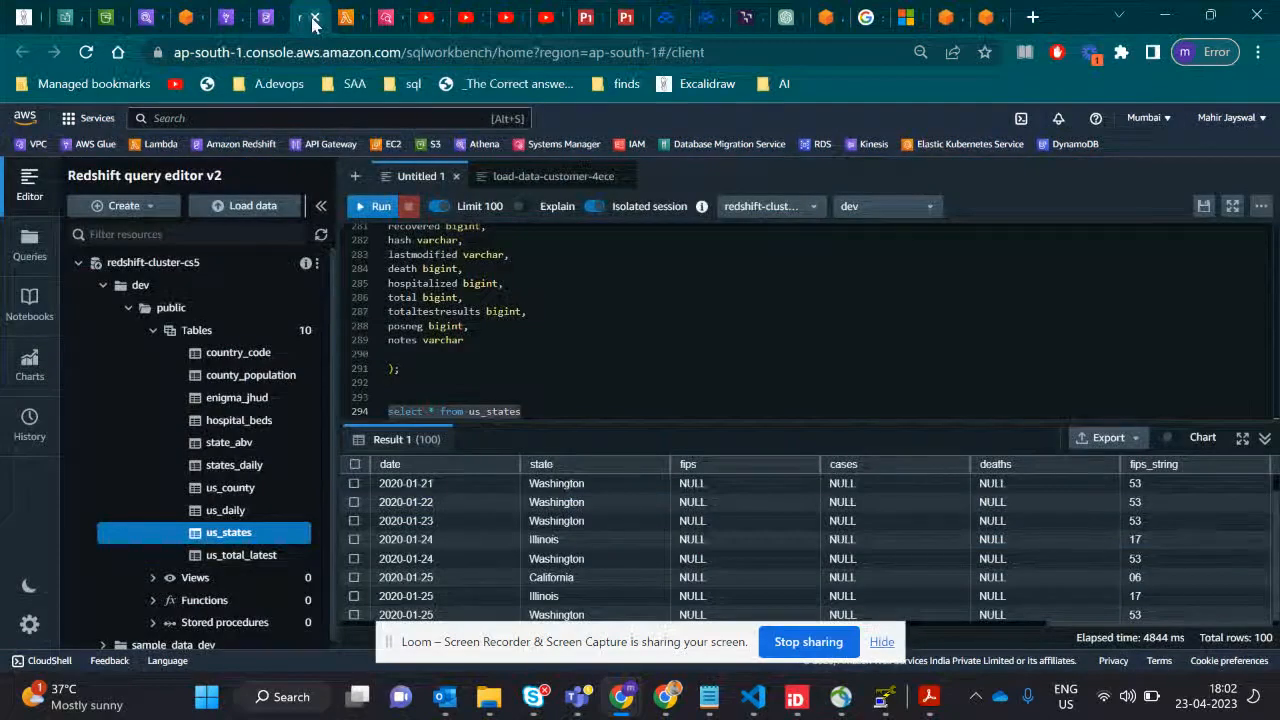
{"action": "left_click", "coordinate": [320, 236]}
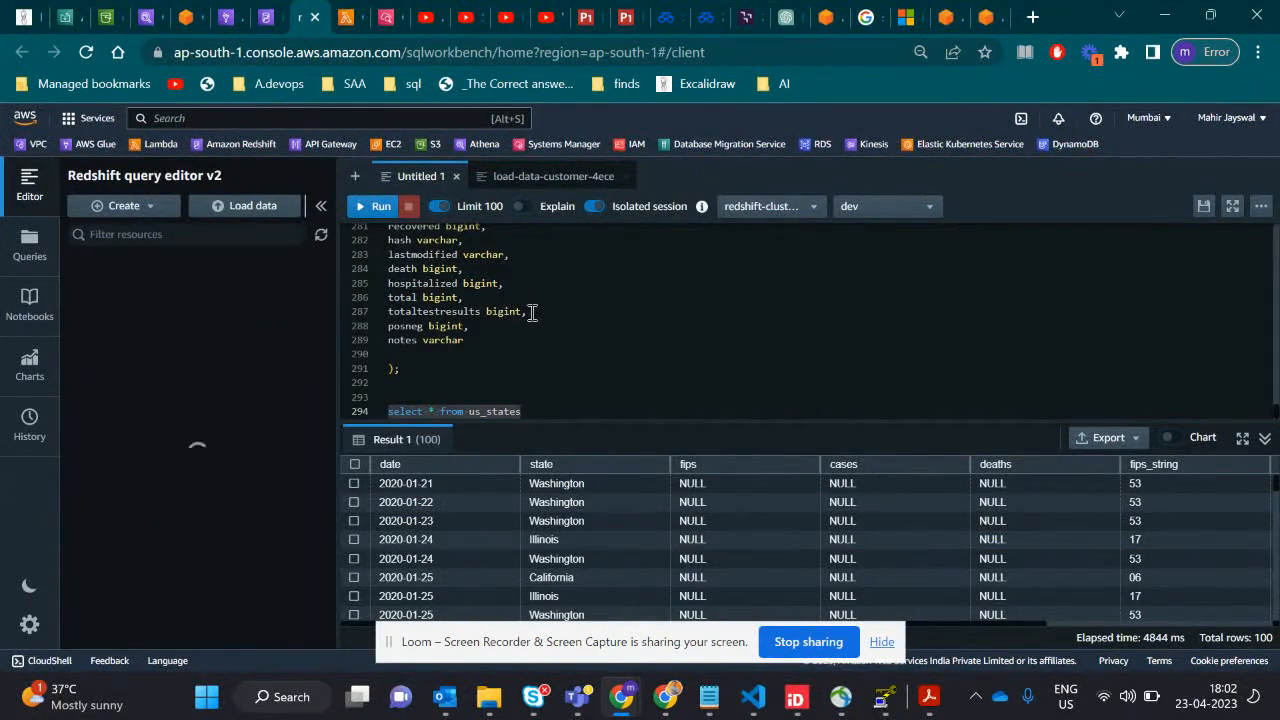
- Enlarge the SQL editing area by shrinking the query results, and expand redshift-cluster-cs5 in the resource tree
{"action": "scroll", "coordinate": [488, 335], "scroll_direction": "up", "scroll_amount": 1}
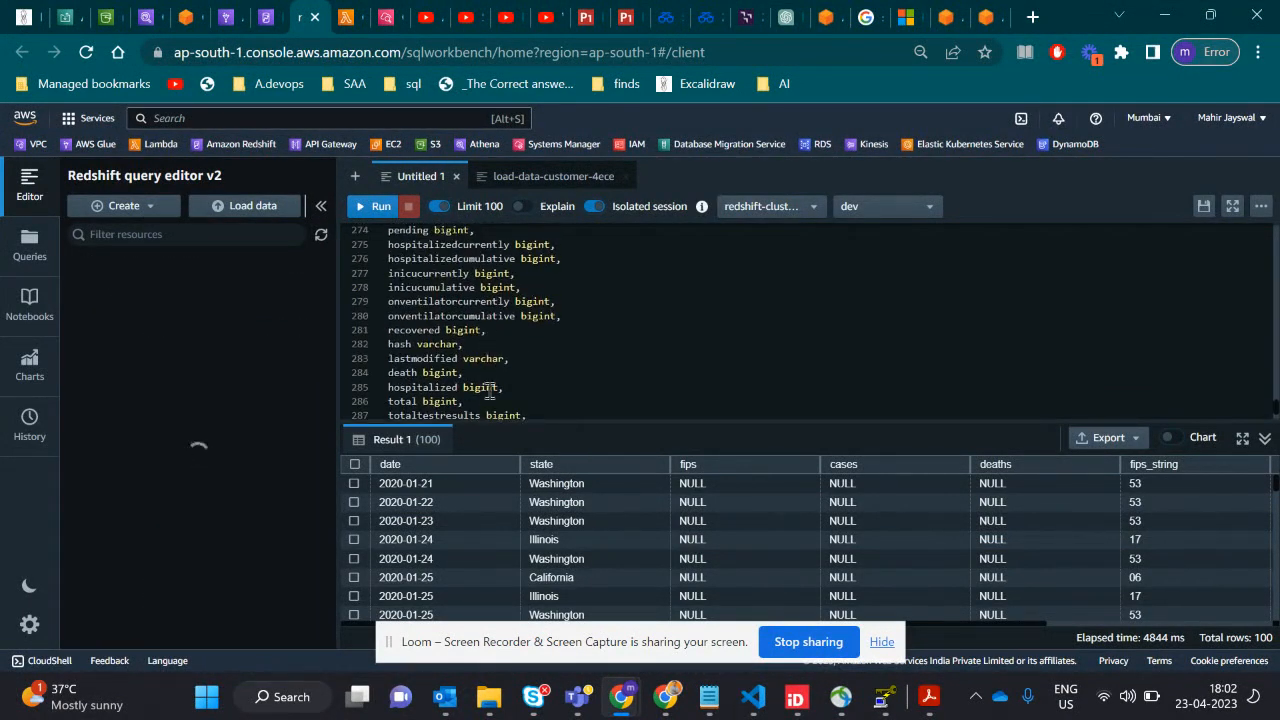
{"action": "left_click_drag", "start_coordinate": [531, 421], "coordinate": [530, 546]}
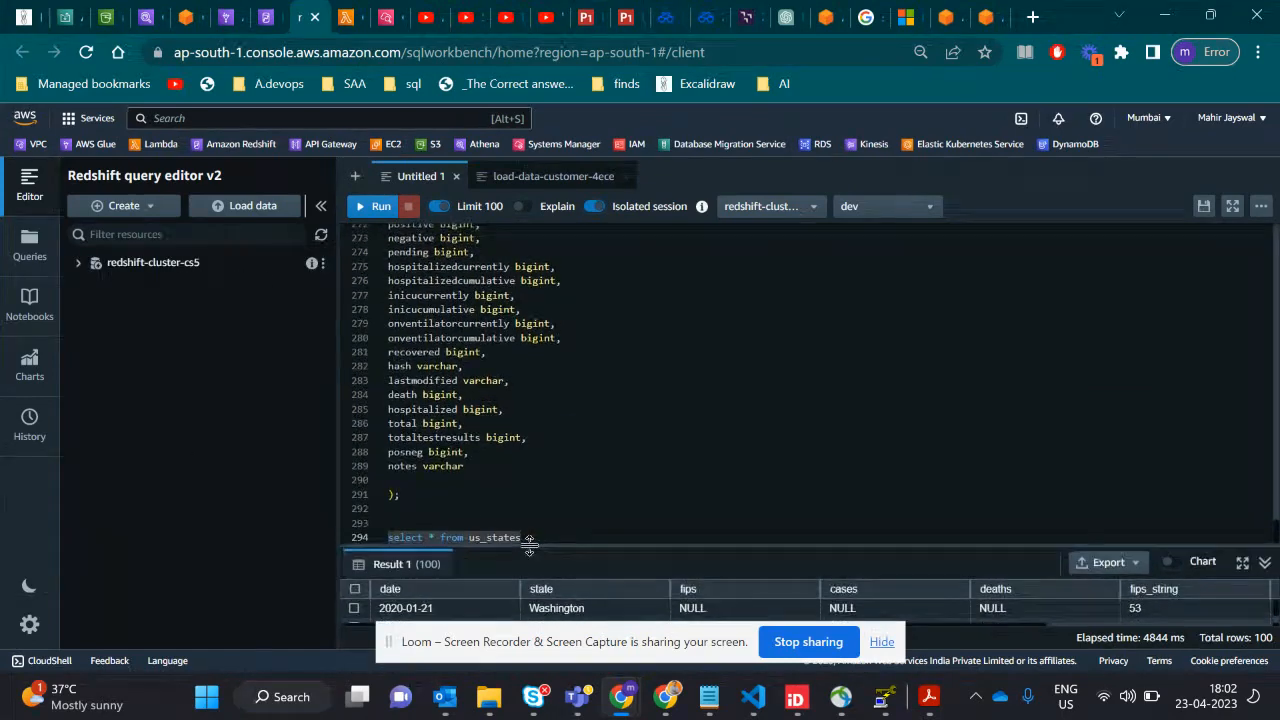
{"action": "left_click", "coordinate": [79, 264]}
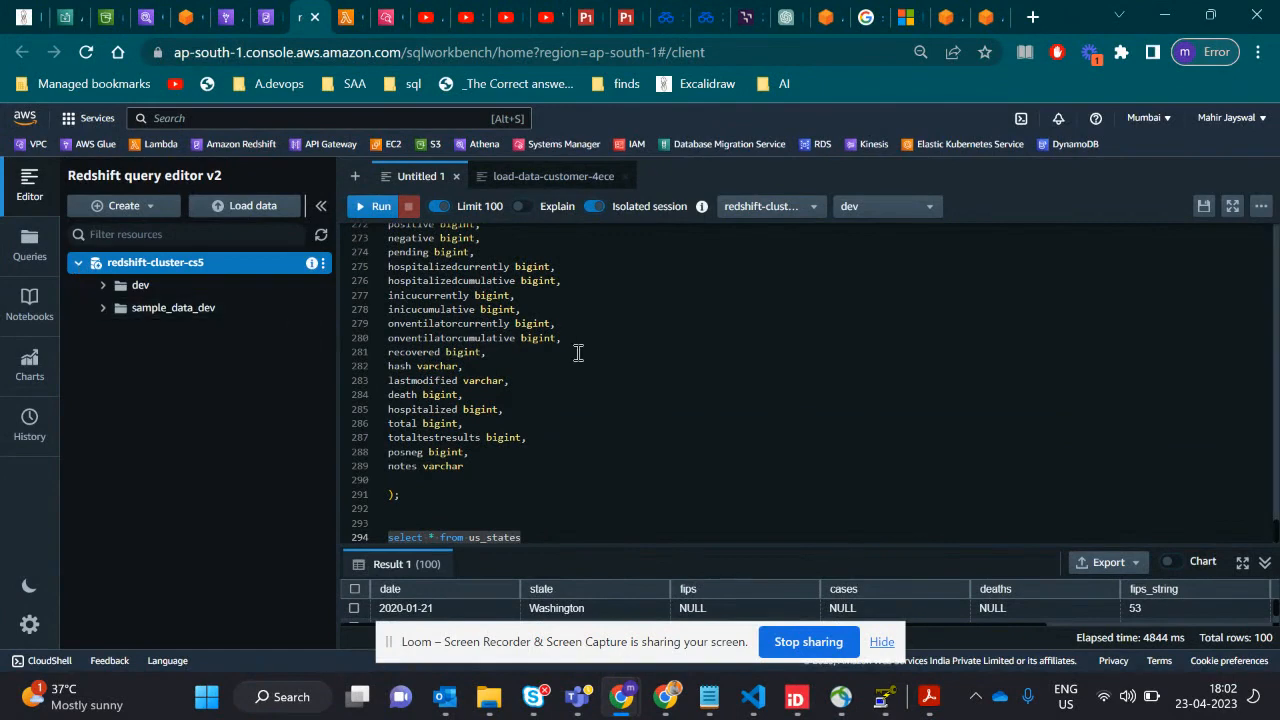
- Examine the create table statements in the Untitled 1 query, going back through hospital_beds, us_daily and states_daily
{"action": "scroll", "coordinate": [578, 352], "scroll_direction": "up", "scroll_amount": 1}
{"action": "scroll", "coordinate": [578, 352], "scroll_direction": "up", "scroll_amount": 10}
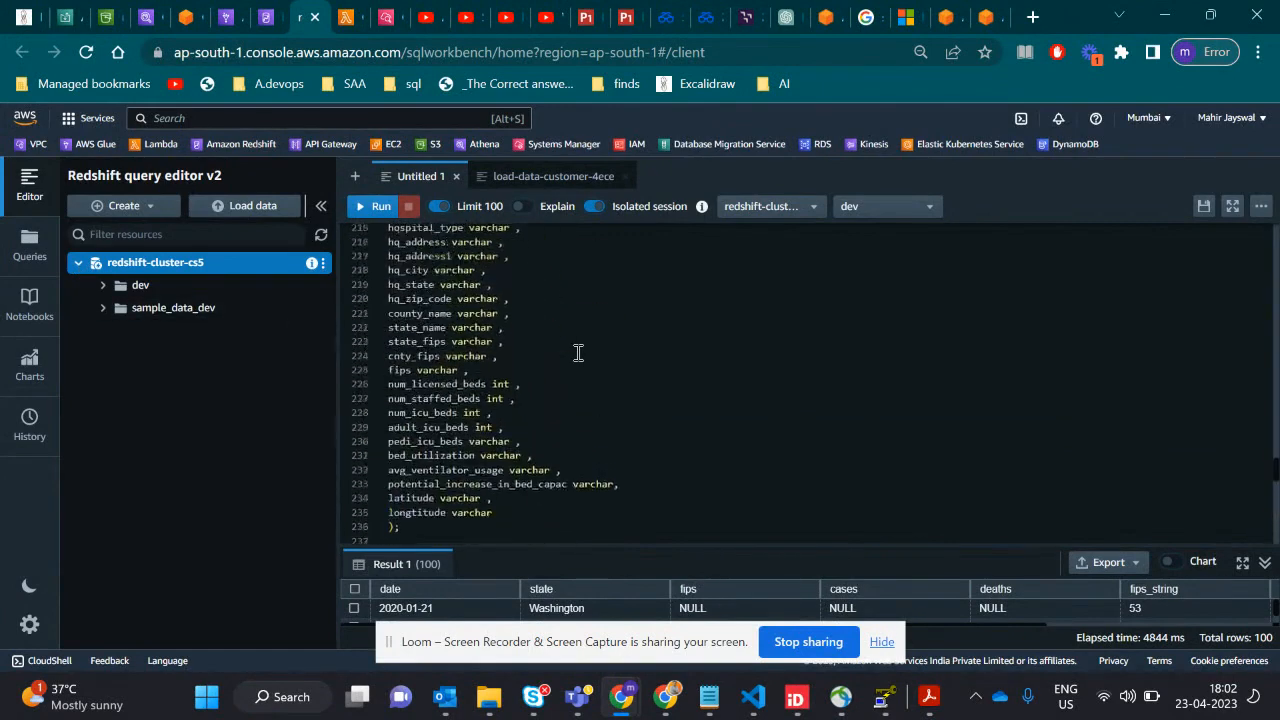
{"action": "scroll", "coordinate": [578, 352], "scroll_direction": "up", "scroll_amount": 3}
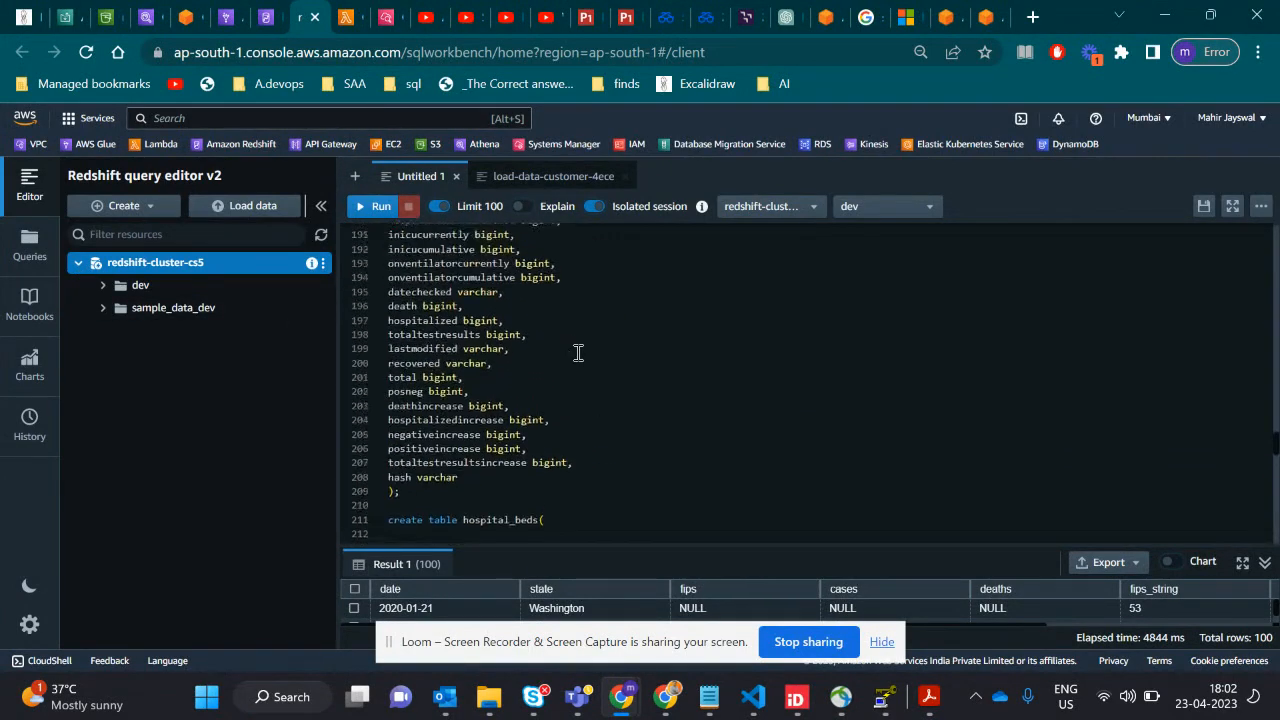
{"action": "scroll", "coordinate": [578, 352], "scroll_direction": "up", "scroll_amount": 4}
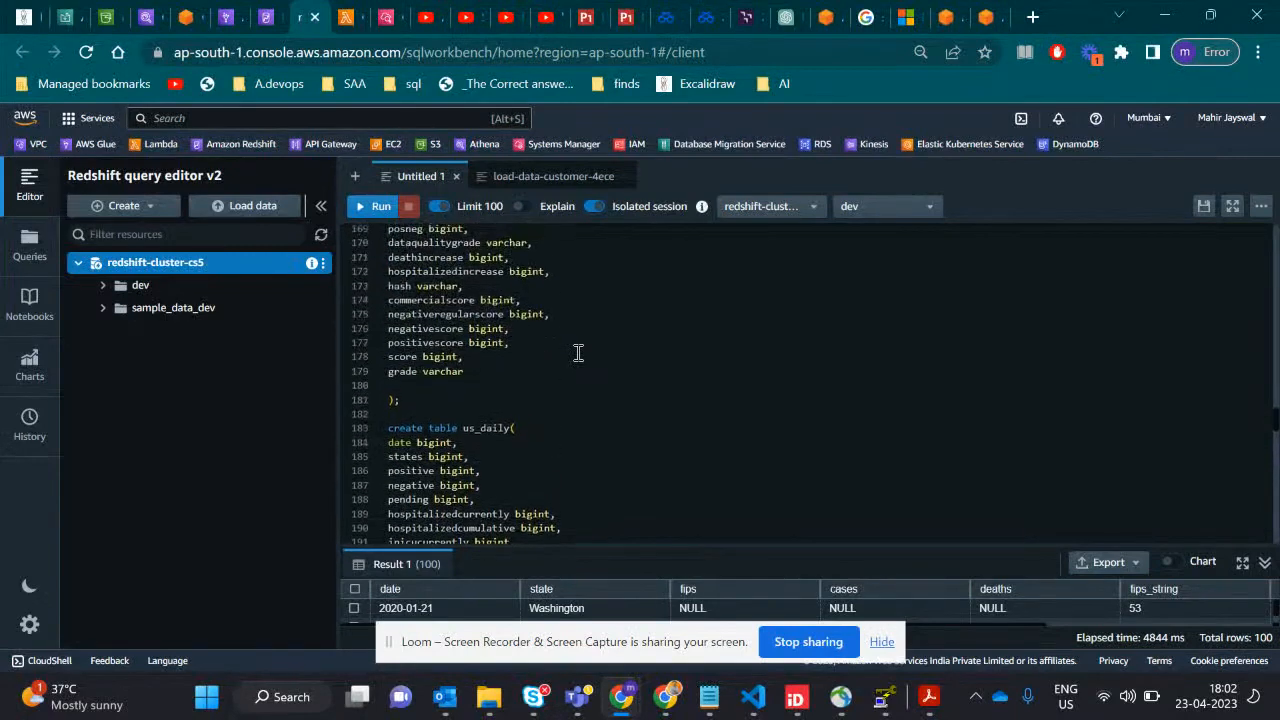
{"action": "left_click_drag", "start_coordinate": [429, 396], "coordinate": [406, 241]}
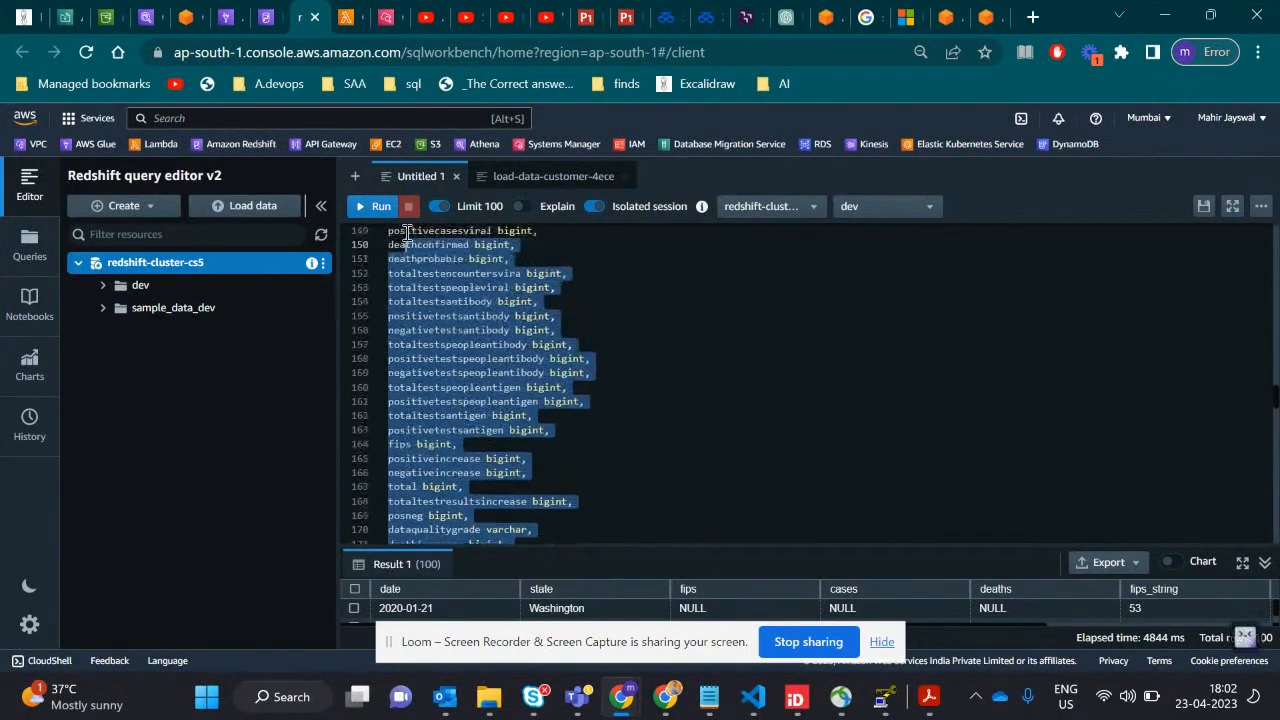
{"action": "scroll", "coordinate": [424, 272], "scroll_direction": "up", "scroll_amount": 5}
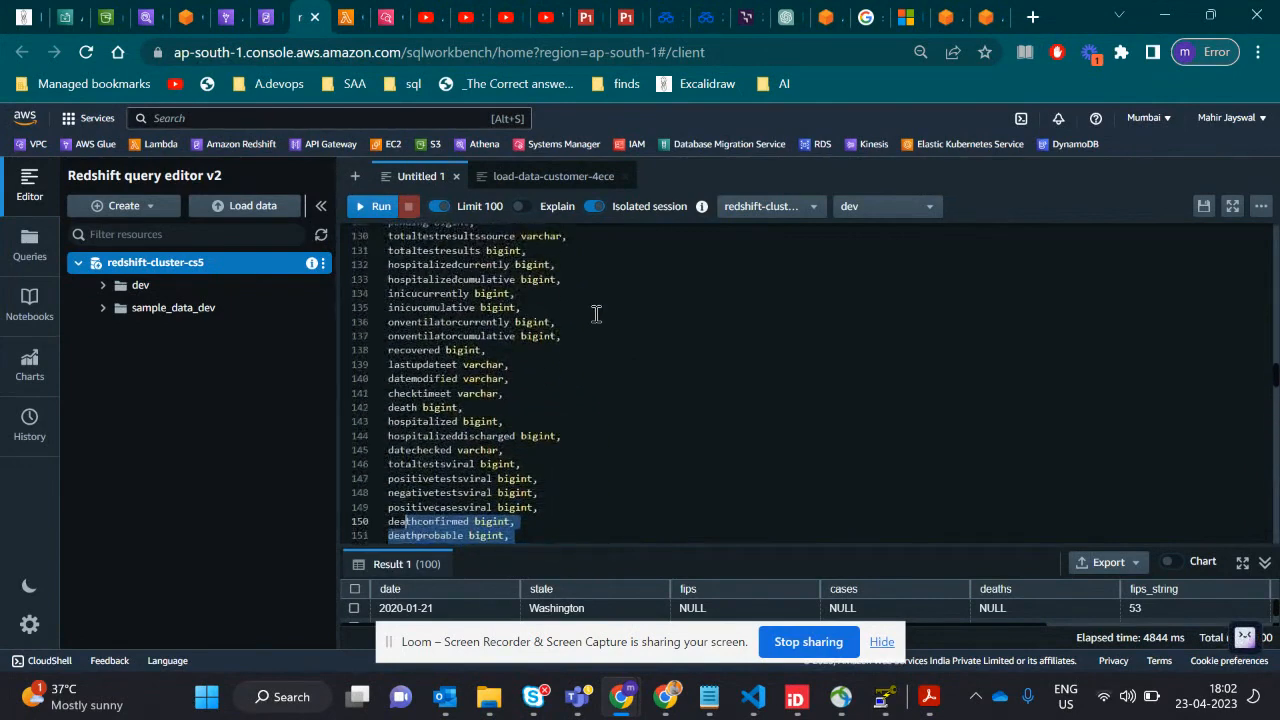
{"action": "scroll", "coordinate": [595, 314], "scroll_direction": "up", "scroll_amount": 3}
{"action": "left_click", "coordinate": [552, 317]}
{"action": "scroll", "coordinate": [552, 317], "scroll_direction": "up", "scroll_amount": 3}
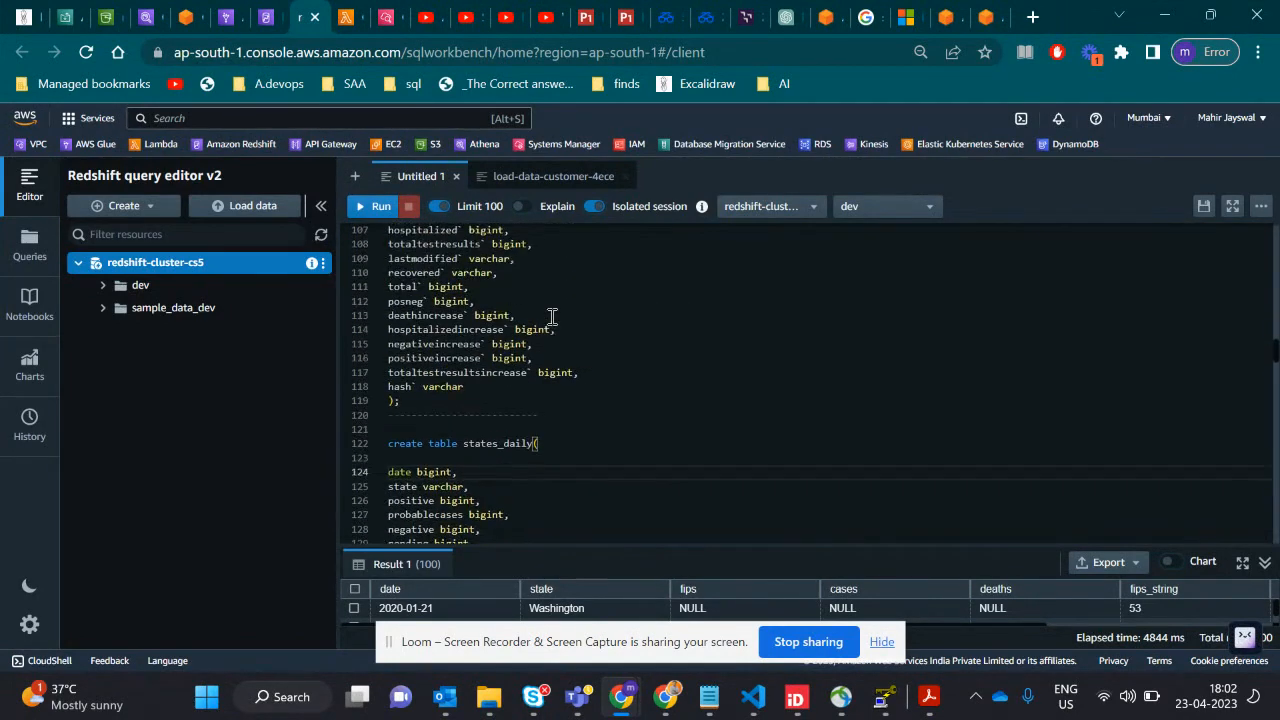
{"action": "scroll", "coordinate": [461, 358], "scroll_direction": "up", "scroll_amount": 6}
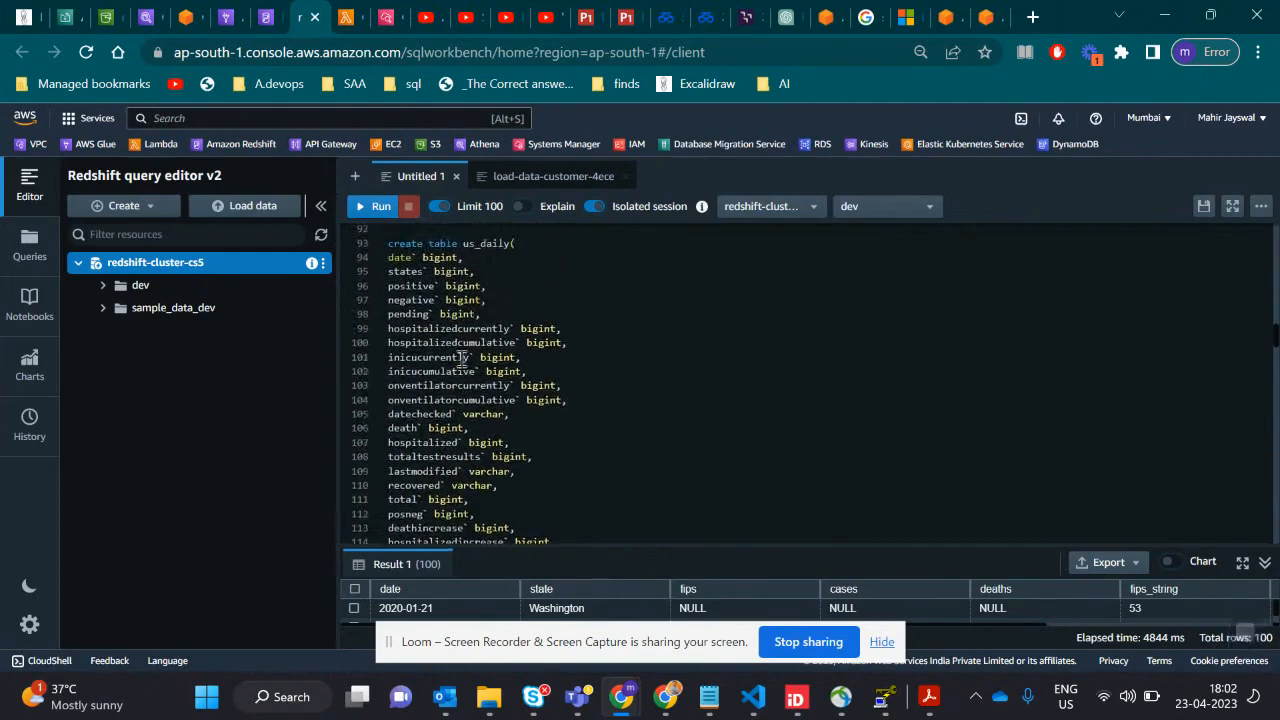
{"action": "scroll", "coordinate": [508, 331], "scroll_direction": "up", "scroll_amount": 8}
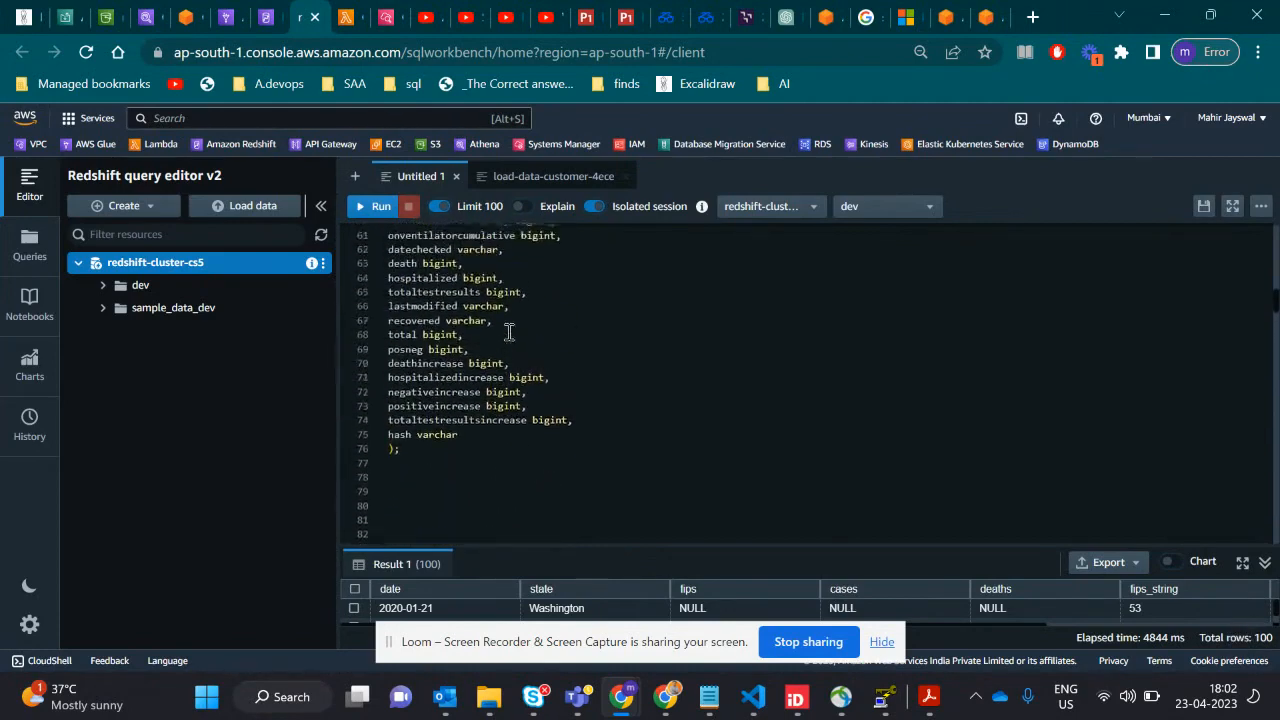
- Expand the dev database, its public schema and the Tables folder to list the cluster's tables
{"action": "left_click", "coordinate": [103, 288]}
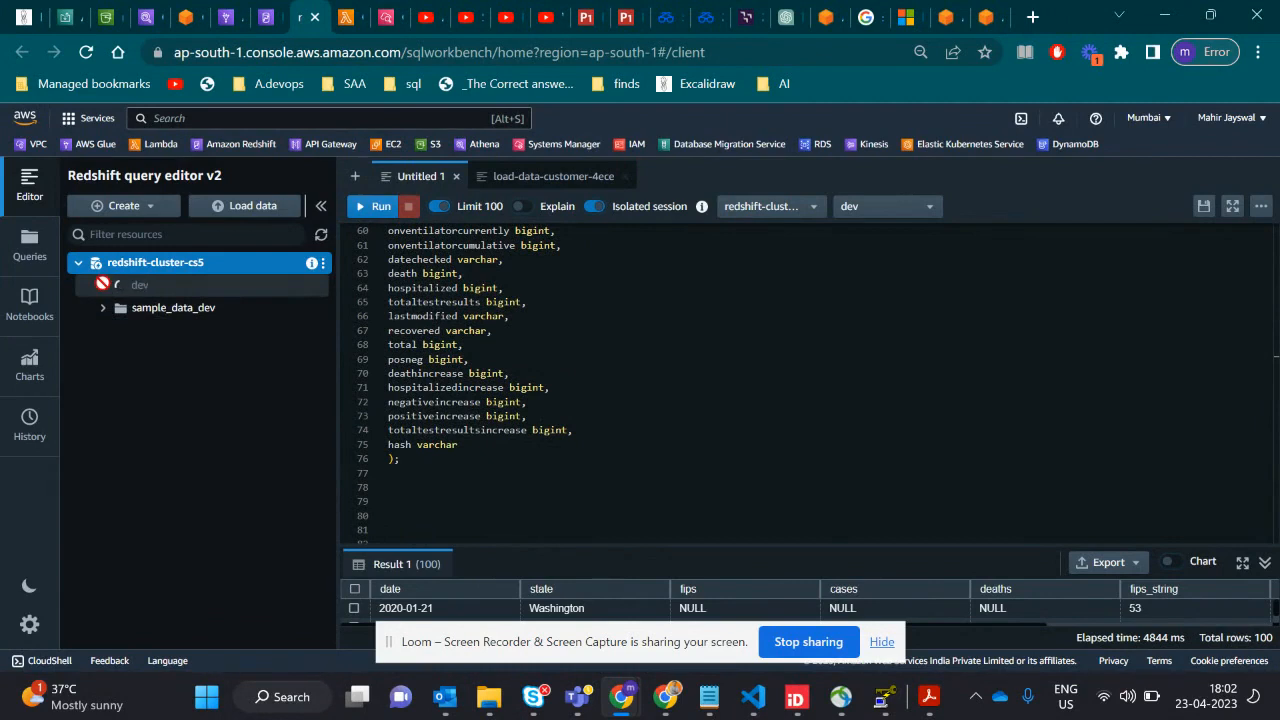
{"action": "left_click", "coordinate": [128, 311]}
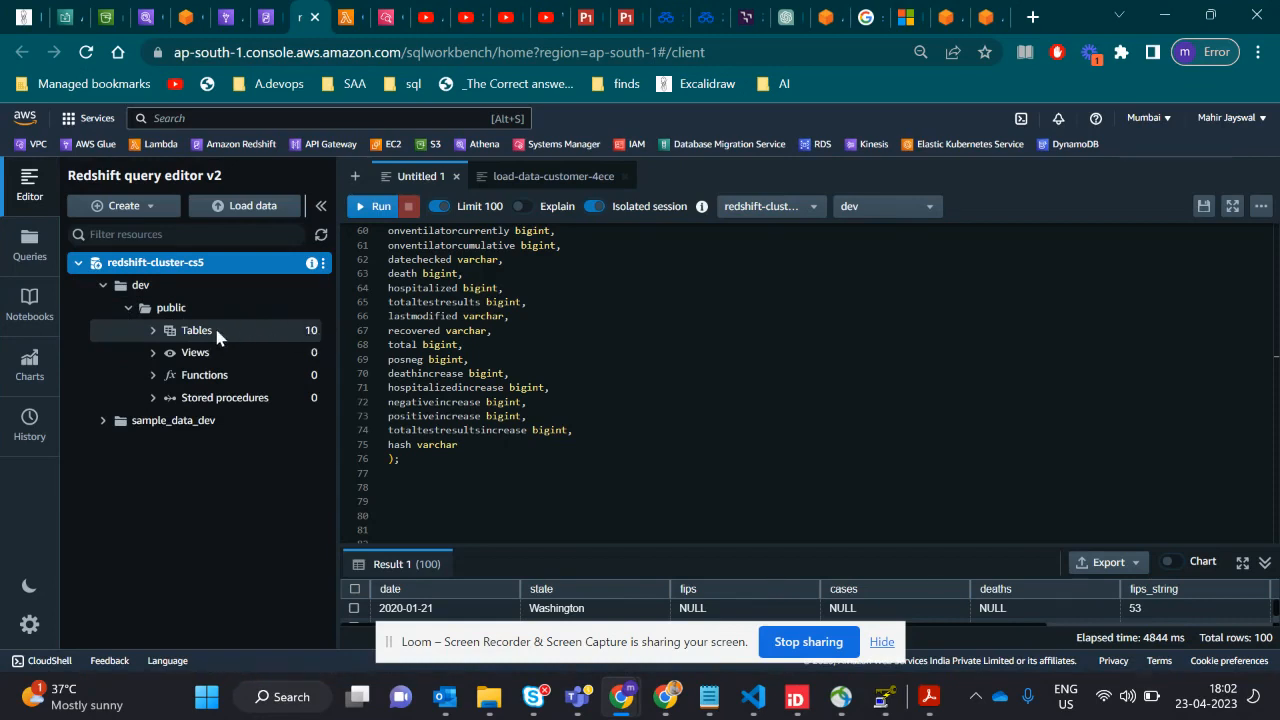
{"action": "left_click", "coordinate": [153, 333]}
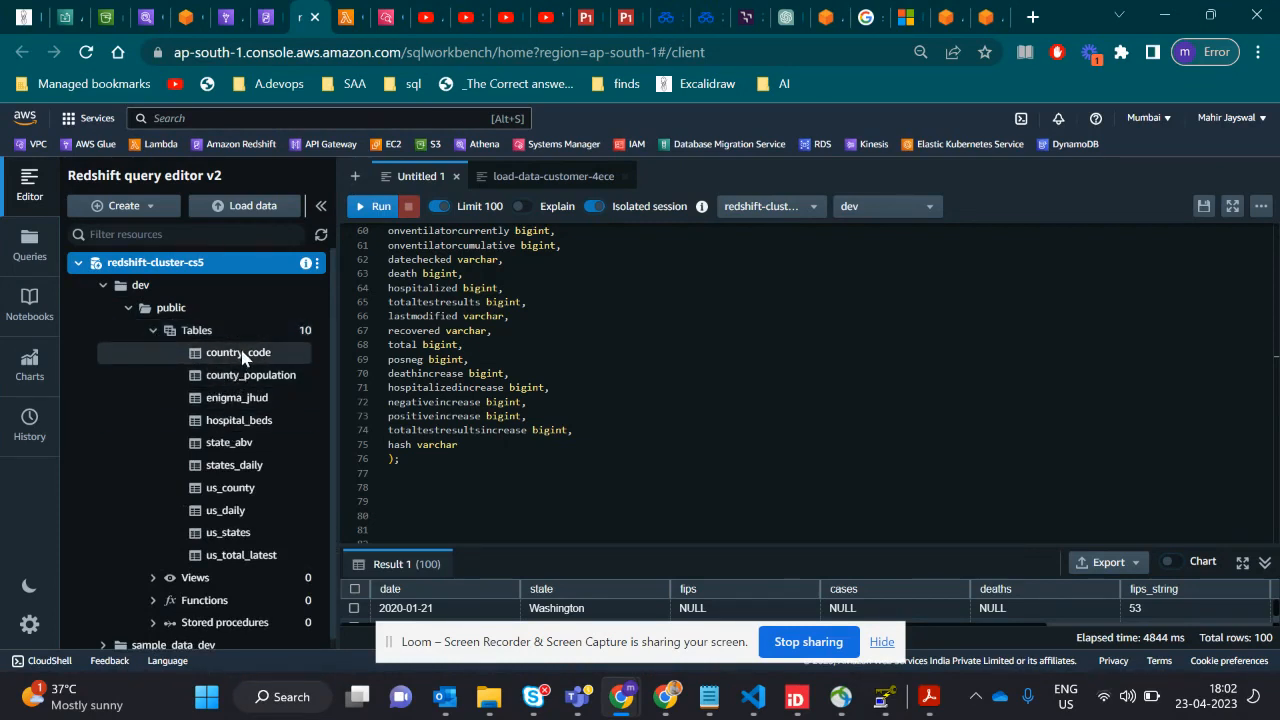
- Open the us_states table's details, examine its fields and data types, and close the details
{"action": "left_click", "coordinate": [213, 533]}
{"action": "scroll", "coordinate": [213, 537], "scroll_direction": "down", "scroll_amount": 1}
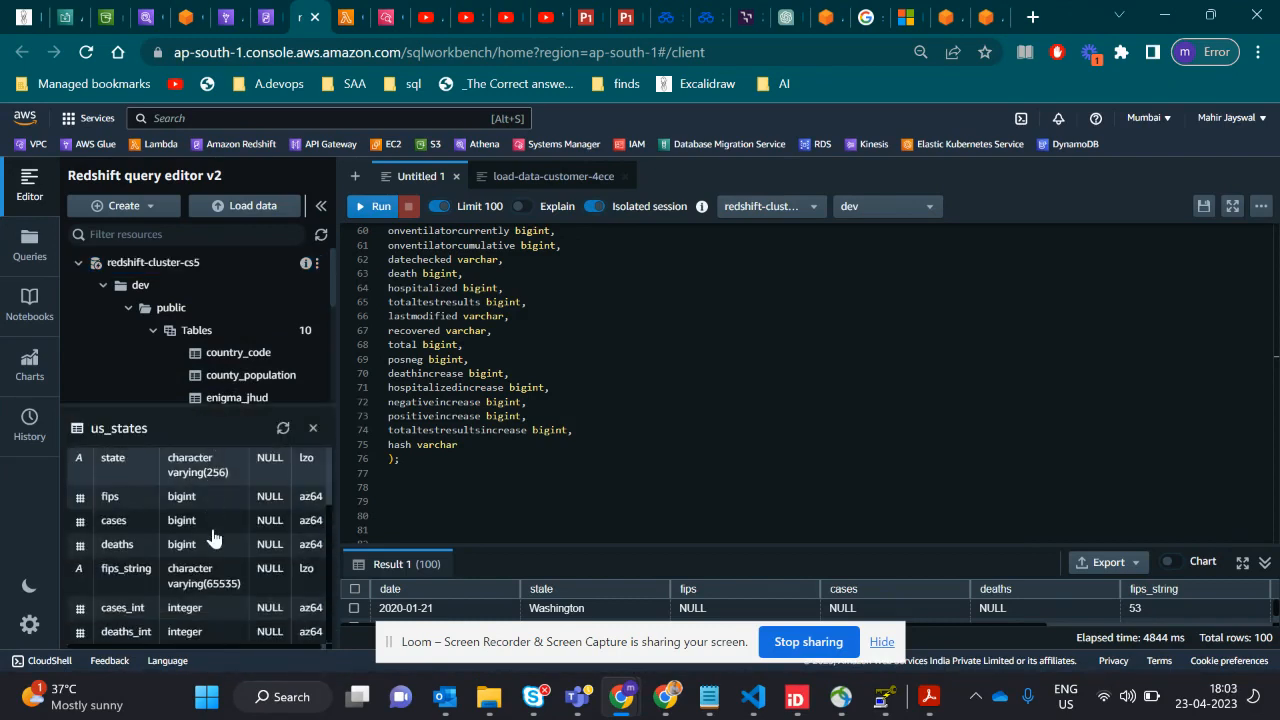
{"action": "scroll", "coordinate": [213, 537], "scroll_direction": "up", "scroll_amount": 1}
{"action": "scroll", "coordinate": [213, 539], "scroll_direction": "down", "scroll_amount": 1}
{"action": "scroll", "coordinate": [212, 535], "scroll_direction": "up", "scroll_amount": 1}
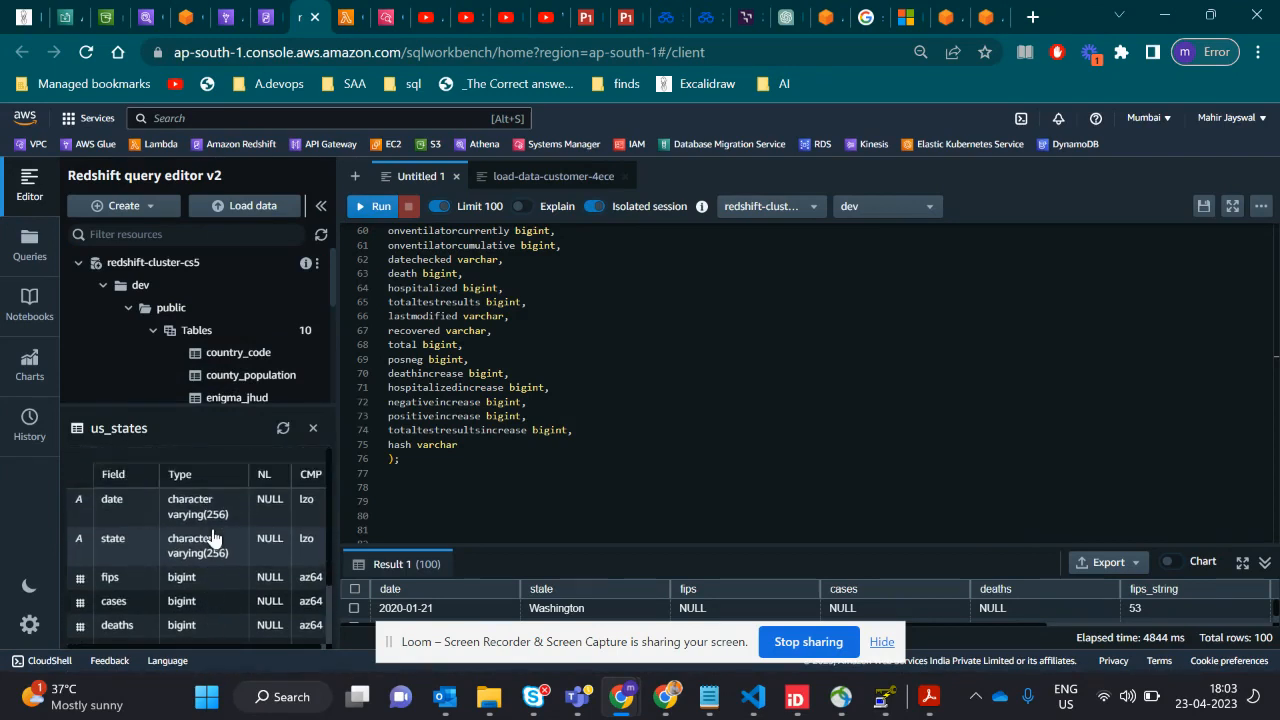
{"action": "scroll", "coordinate": [180, 580], "scroll_direction": "down", "scroll_amount": 1}
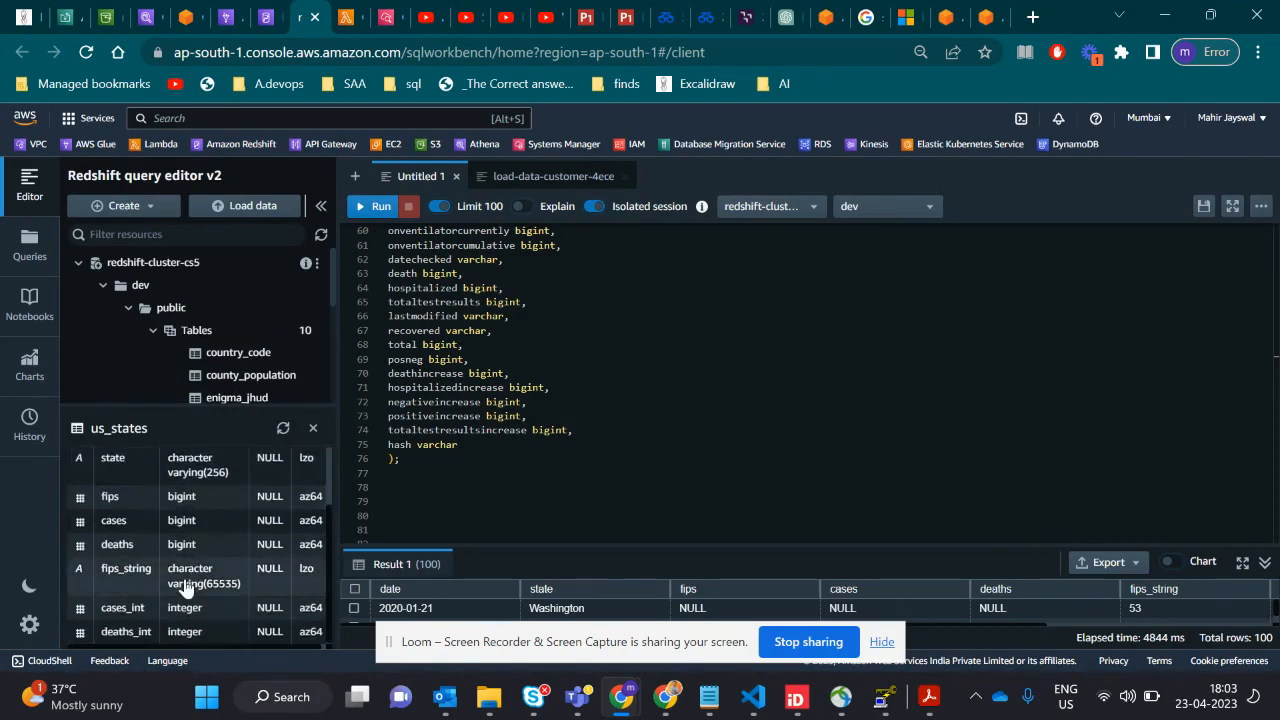
{"action": "left_click", "coordinate": [314, 427]}
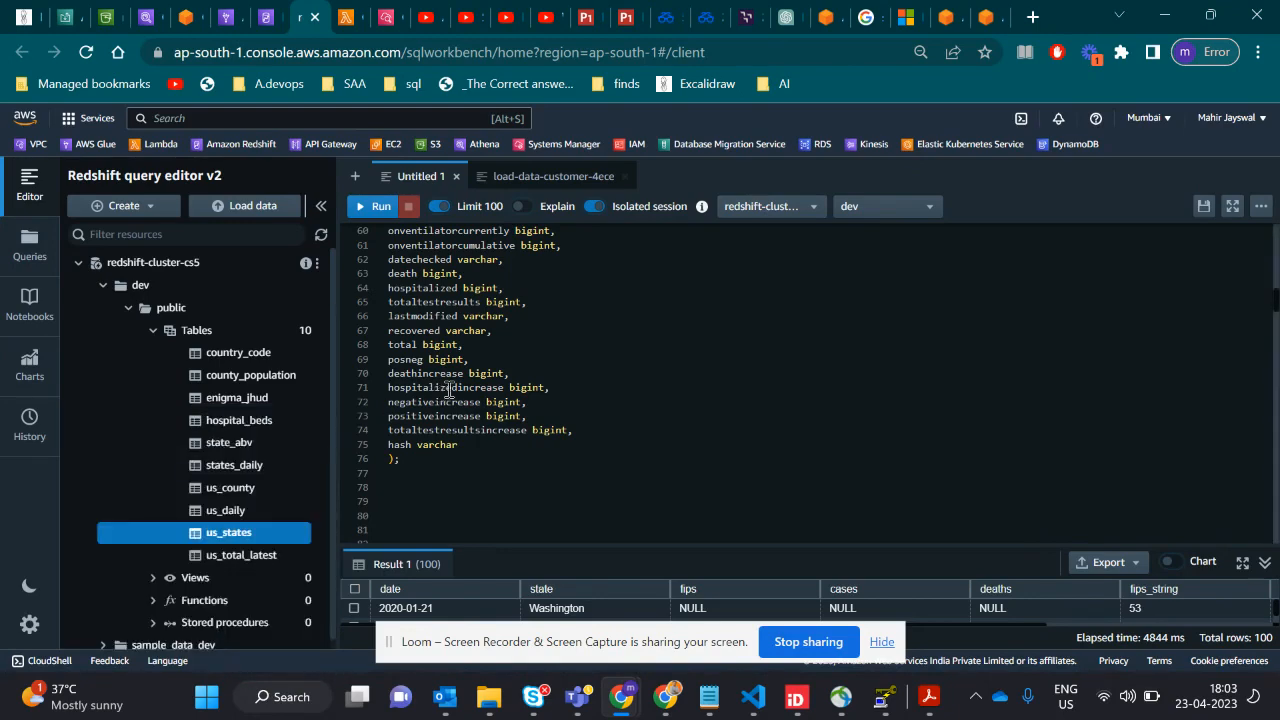
- Switch to the case study Word document and review Case Study 5's Solution Expectation steps and Project Context
{"action": "key", "text": "alt+Tab"}
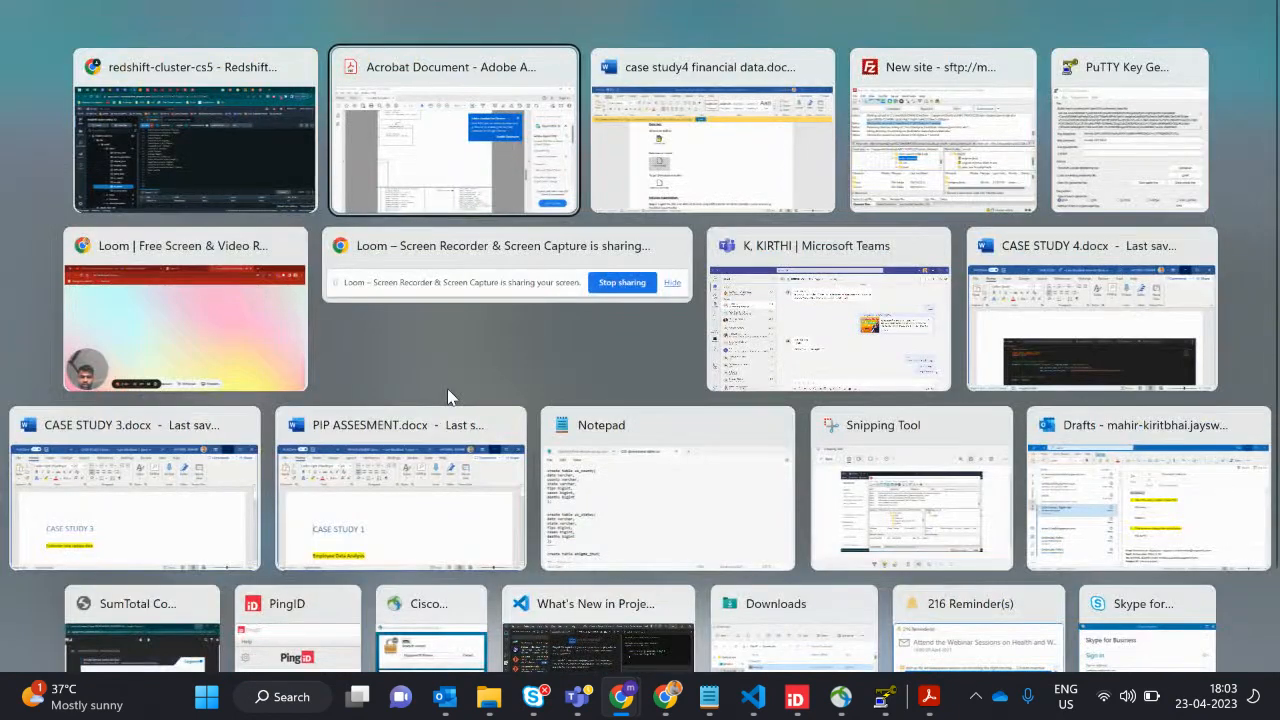
{"action": "key", "text": "alt+Tab"}
{"action": "scroll", "coordinate": [657, 426], "scroll_direction": "down", "scroll_amount": 6}
{"action": "scroll", "coordinate": [662, 430], "scroll_direction": "up", "scroll_amount": 7}
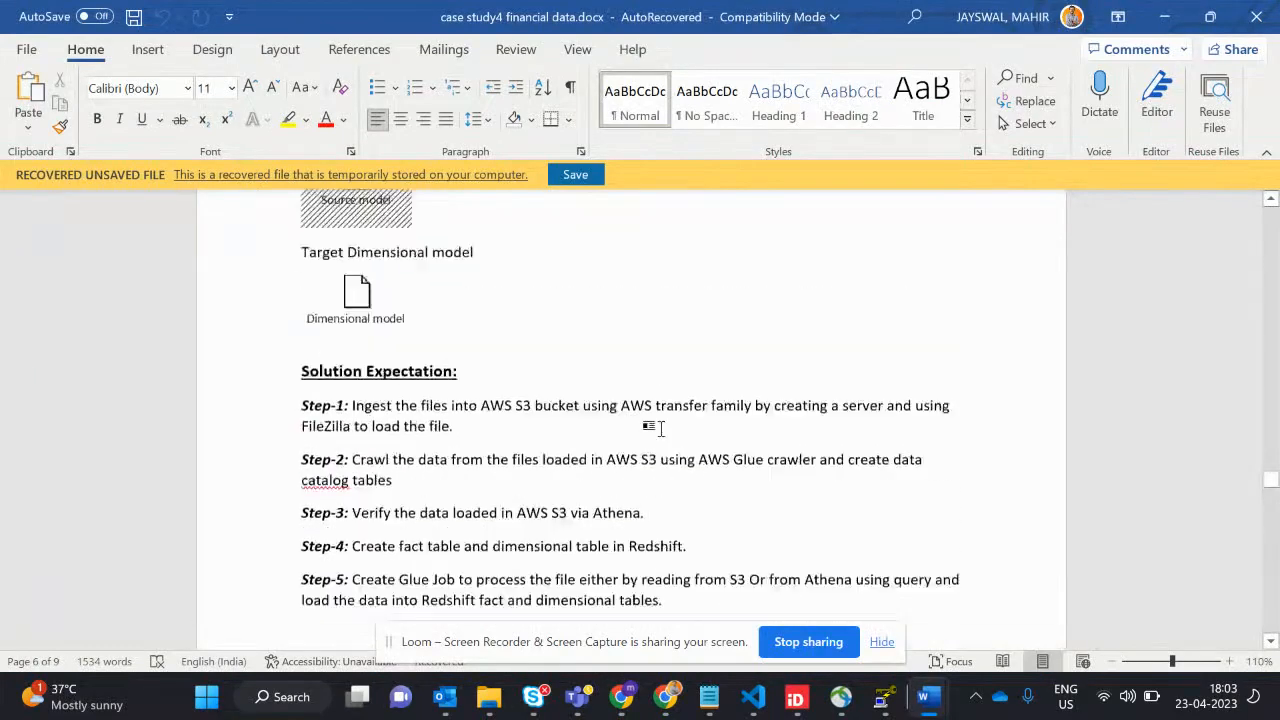
{"action": "scroll", "coordinate": [662, 430], "scroll_direction": "up", "scroll_amount": 5}
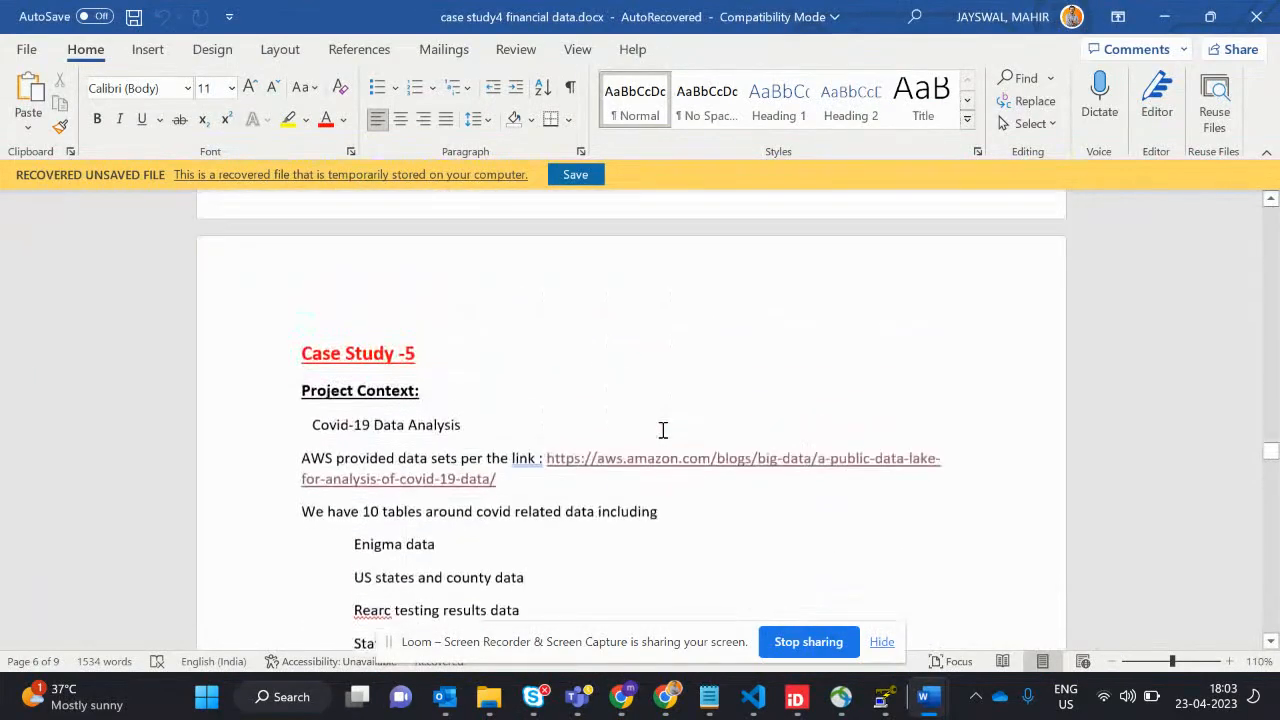
- Review Case Study 5's Project Context, Data Set and Solution Expectation sections in the Word document
{"action": "scroll", "coordinate": [663, 429], "scroll_direction": "down", "scroll_amount": 3}
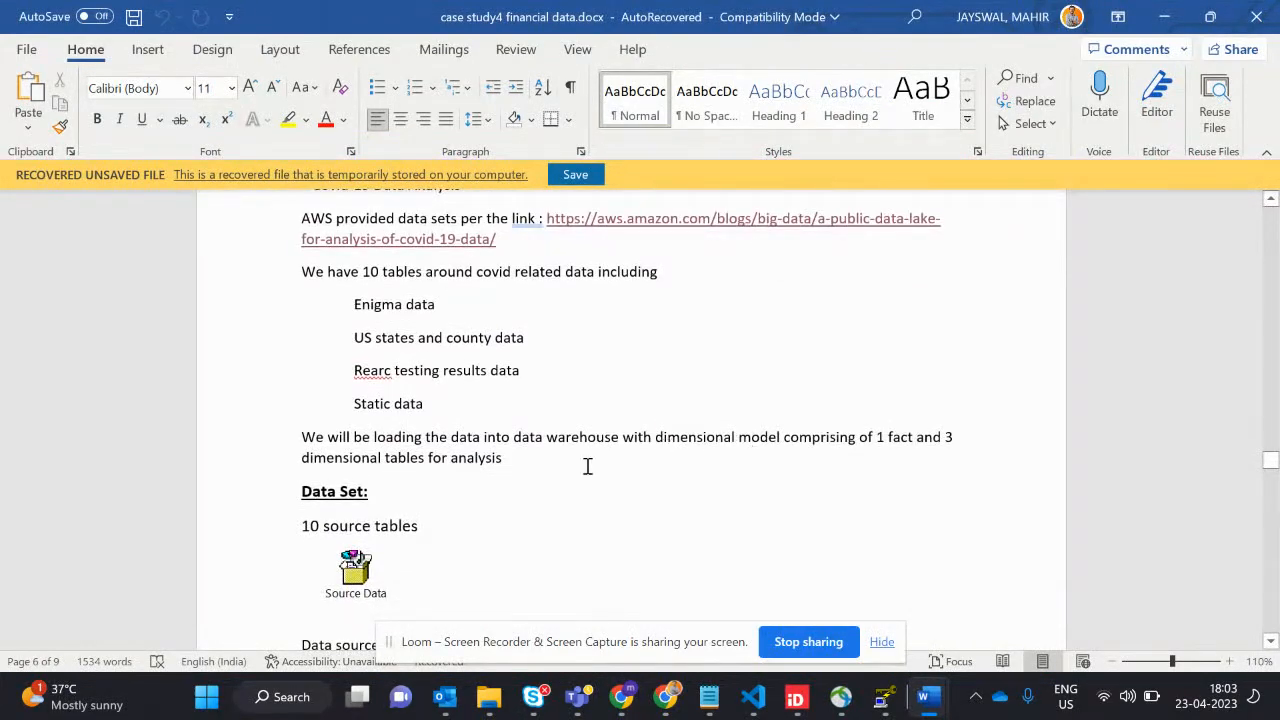
{"action": "scroll", "coordinate": [585, 465], "scroll_direction": "down", "scroll_amount": 6}
{"action": "scroll", "coordinate": [583, 463], "scroll_direction": "up", "scroll_amount": 3}
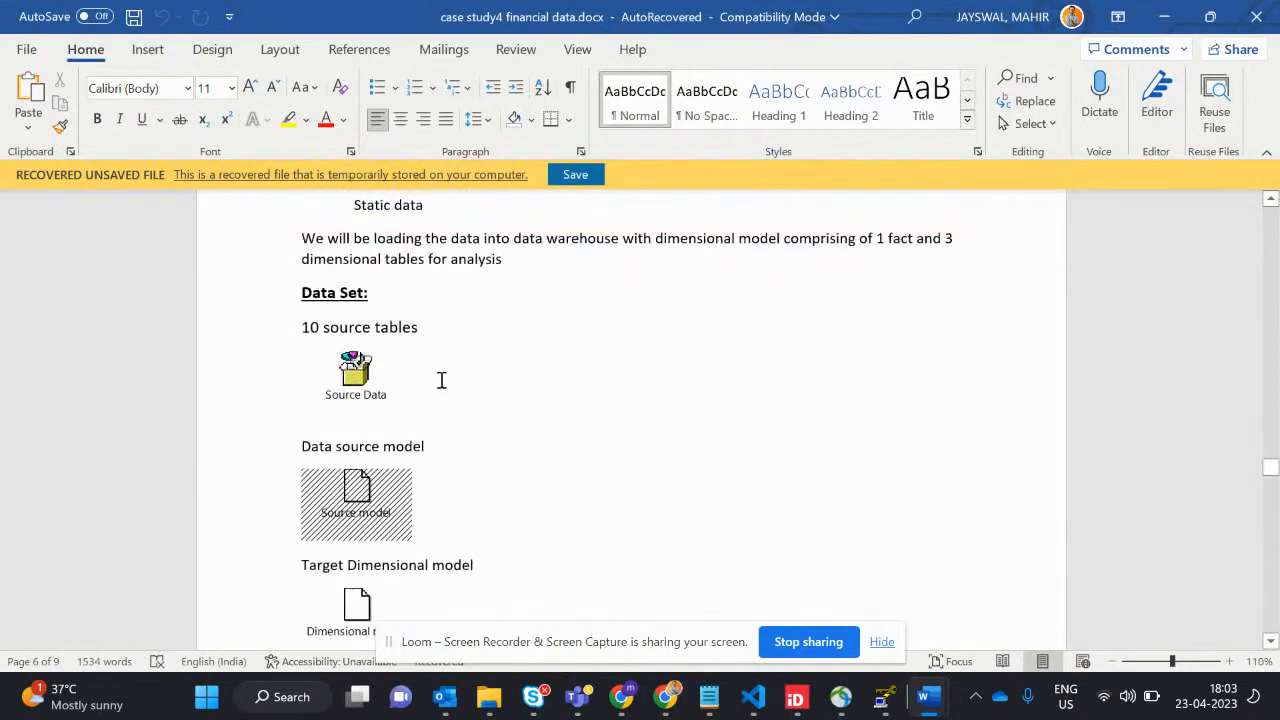
{"action": "triple_click", "coordinate": [390, 318]}
{"action": "scroll", "coordinate": [548, 378], "scroll_direction": "down", "scroll_amount": 5}
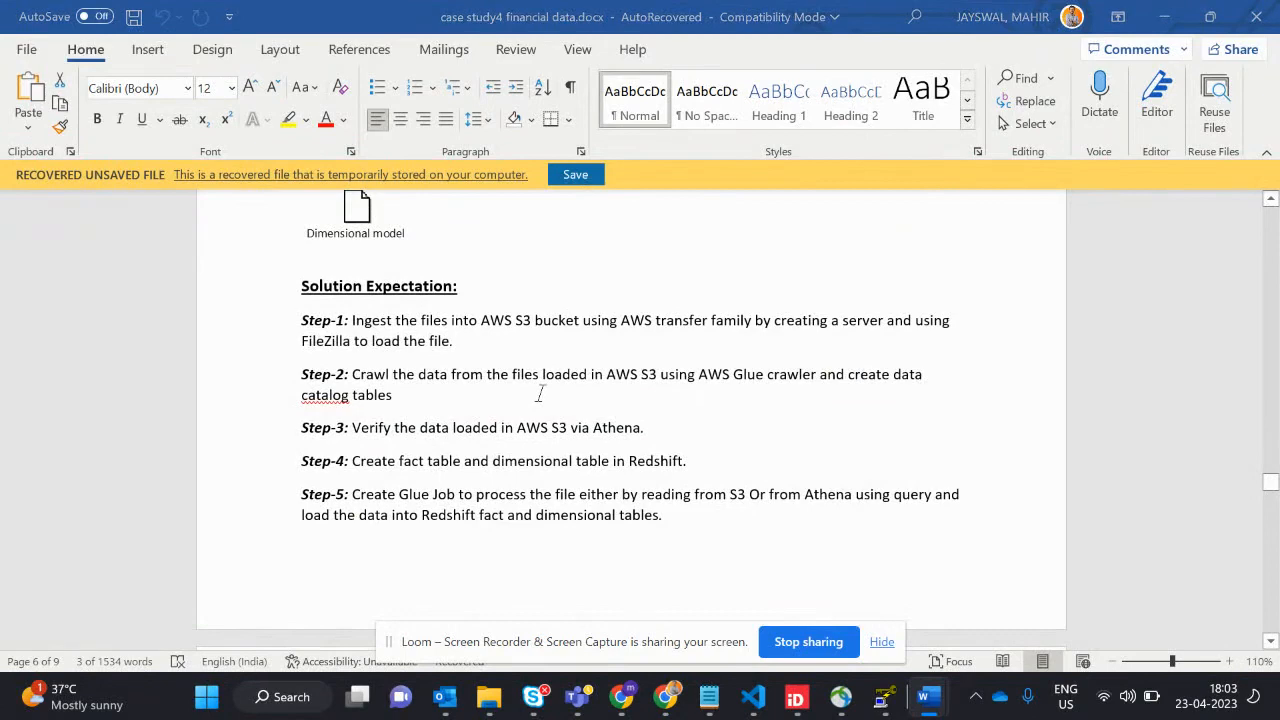
- Switch to the Excalidraw diagram in the browser and examine the Case Study 5 flow through the S3 Bucket, Glue and Redshift
{"action": "key", "text": "alt+Tab"}
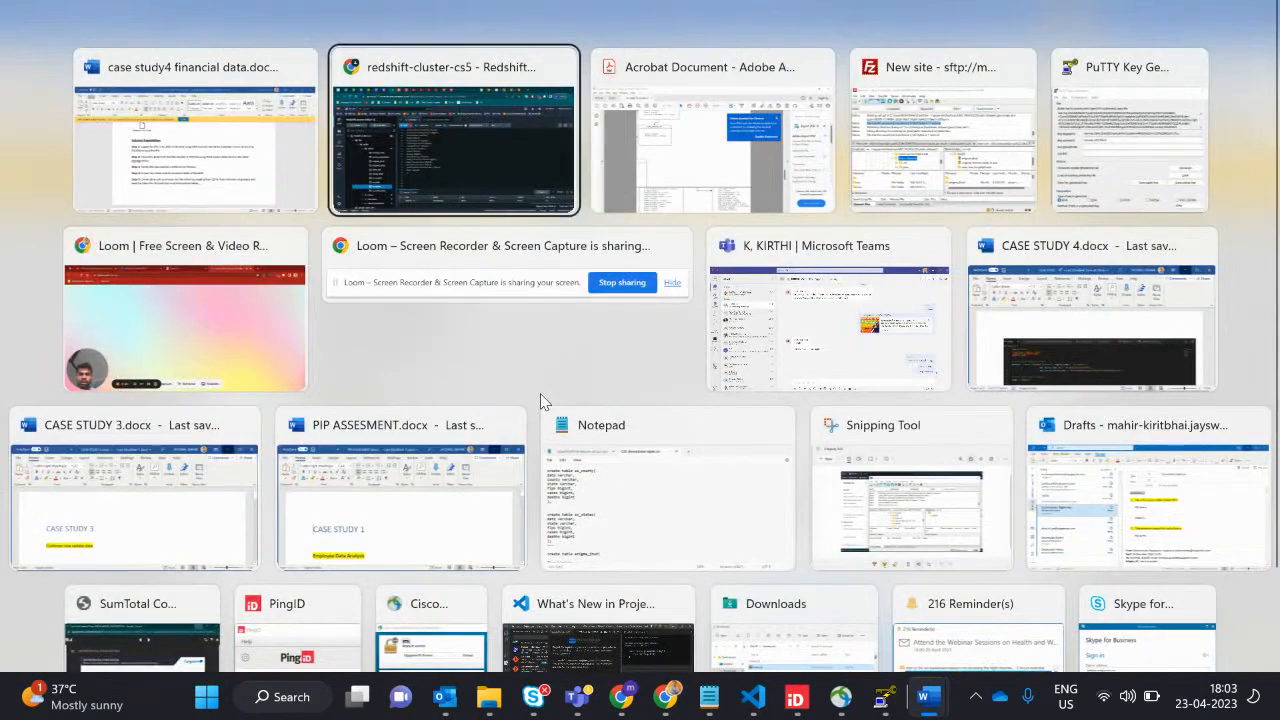
{"action": "left_click", "coordinate": [541, 218]}
{"action": "left_click", "coordinate": [28, 15]}
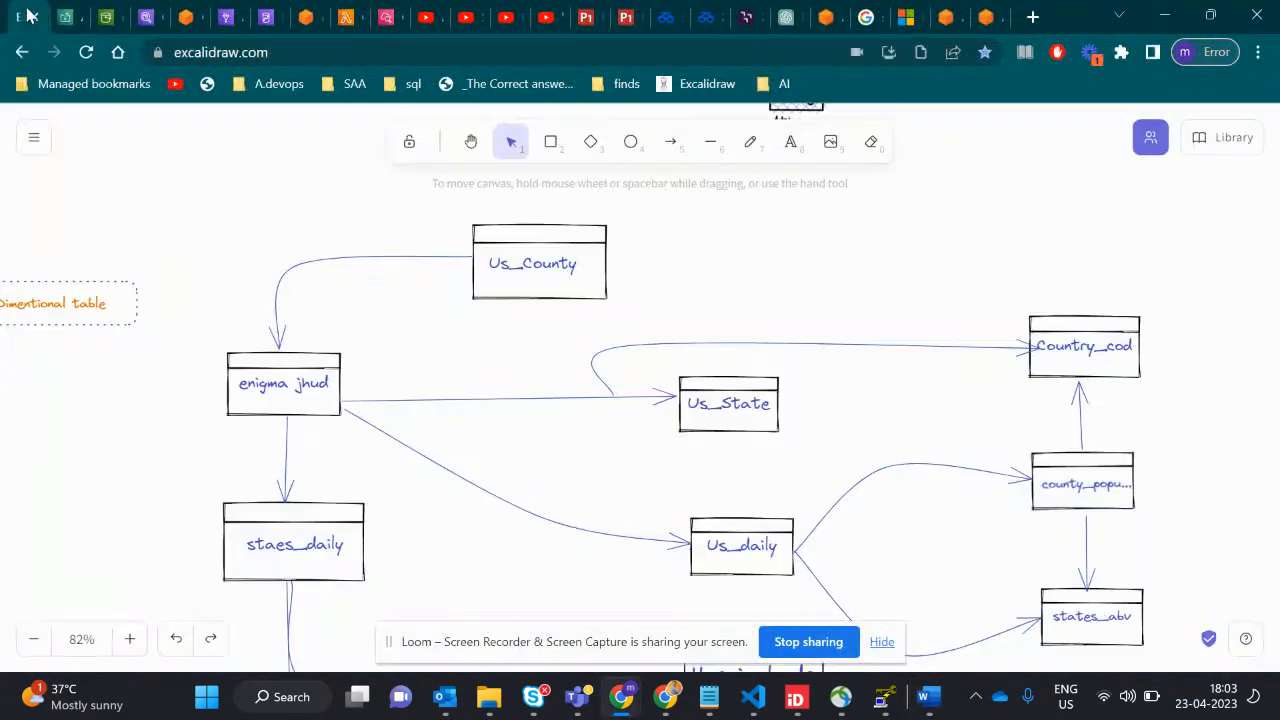
{"action": "scroll", "coordinate": [714, 334], "scroll_direction": "up", "scroll_amount": 10}
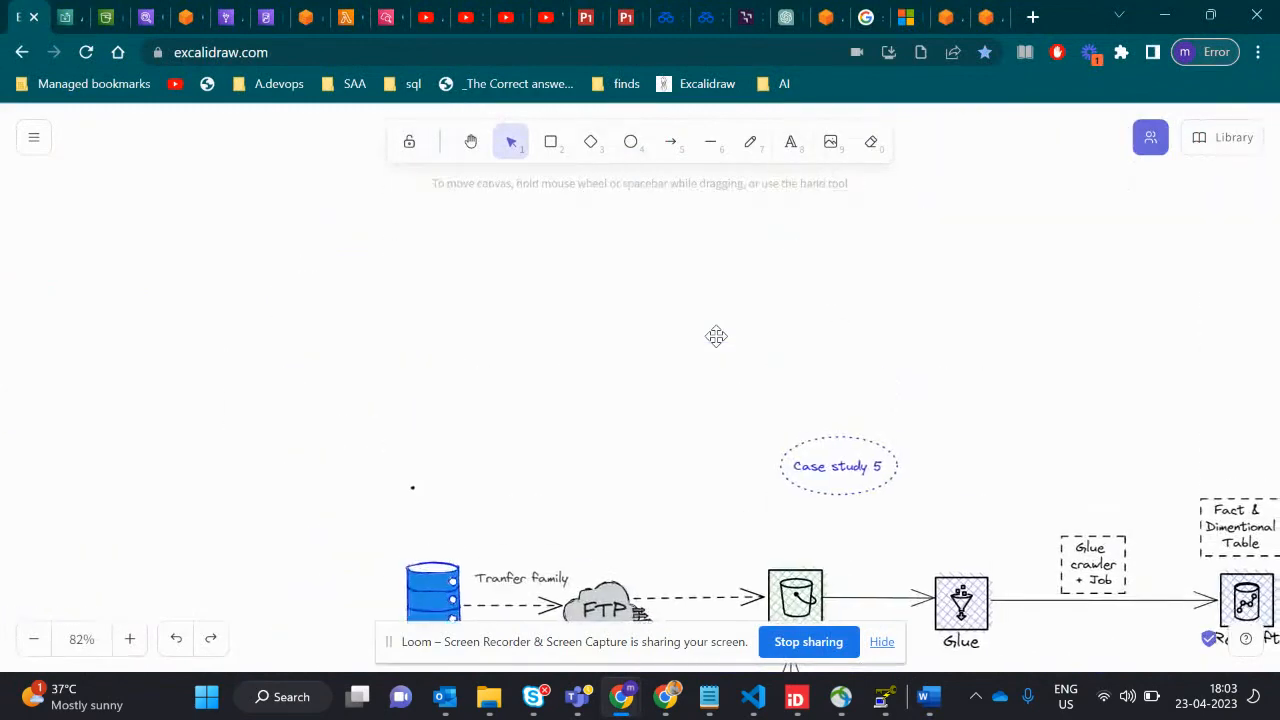
{"action": "scroll", "coordinate": [716, 336], "scroll_direction": "right", "scroll_amount": 5}
{"action": "scroll", "coordinate": [716, 336], "scroll_direction": "down", "scroll_amount": 4}
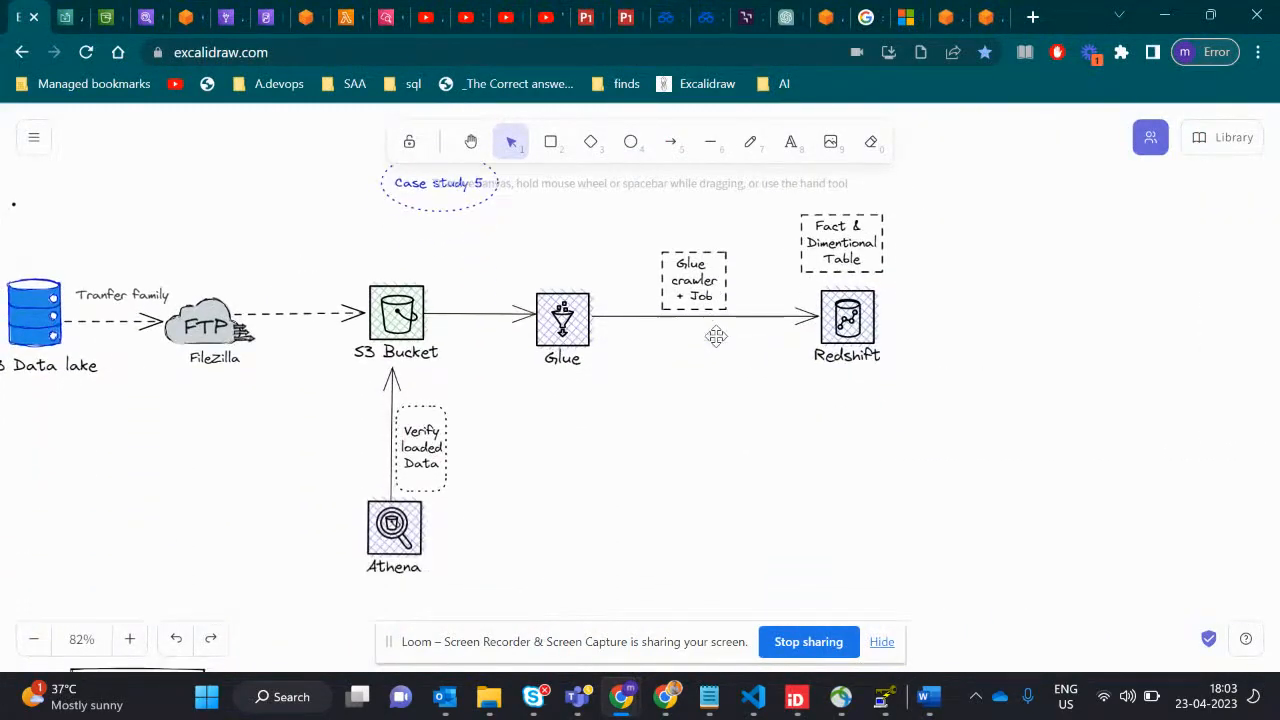
{"action": "left_click", "coordinate": [576, 344]}
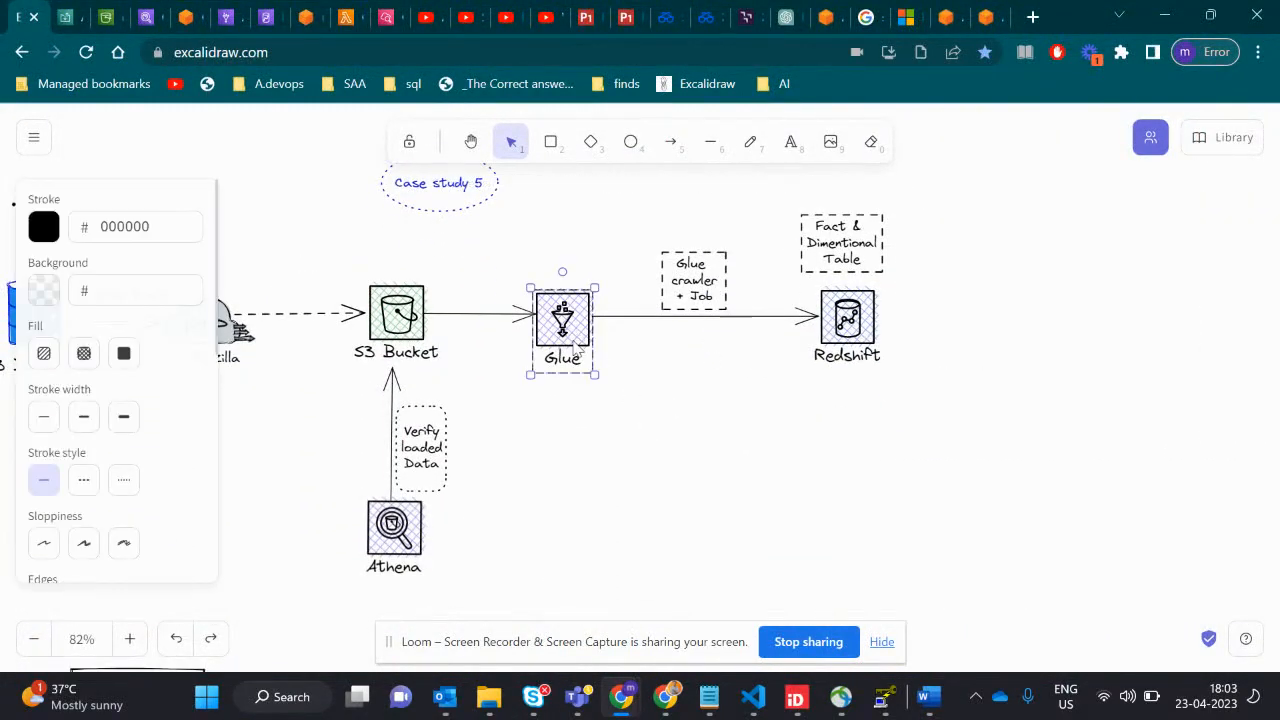
{"action": "left_click", "coordinate": [832, 326]}
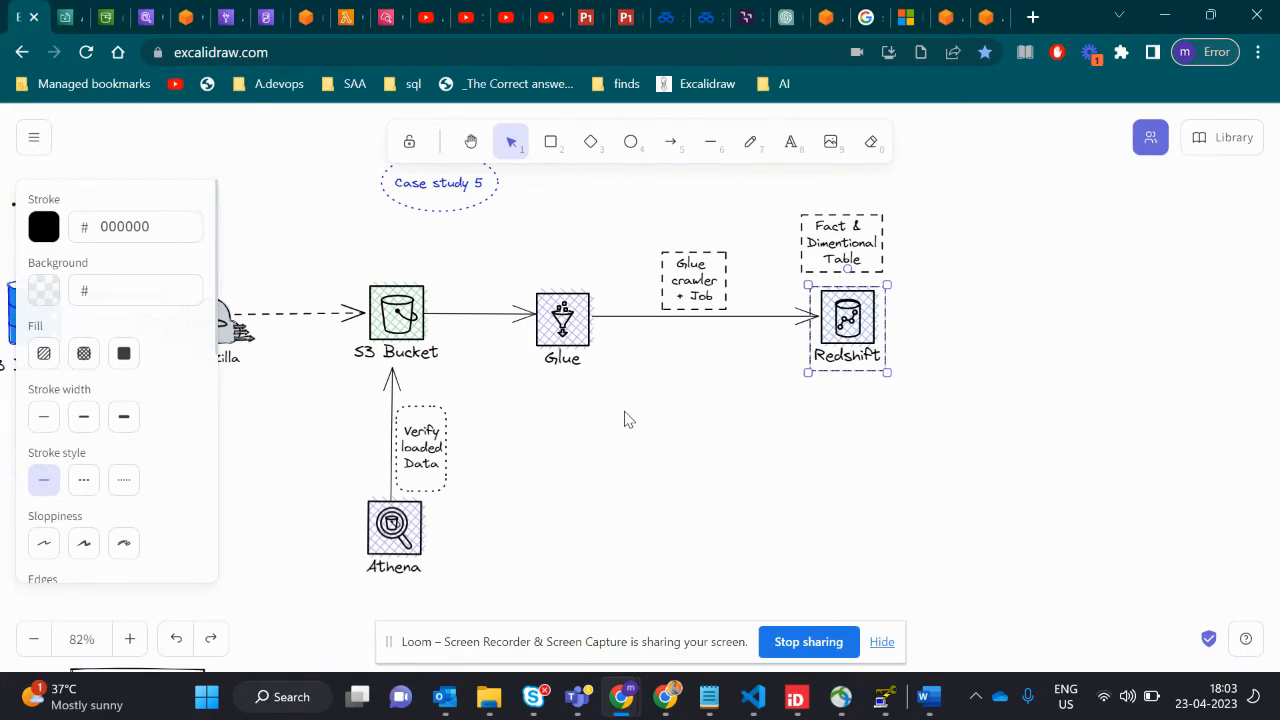
{"action": "scroll", "coordinate": [624, 418], "scroll_direction": "left", "scroll_amount": 5}
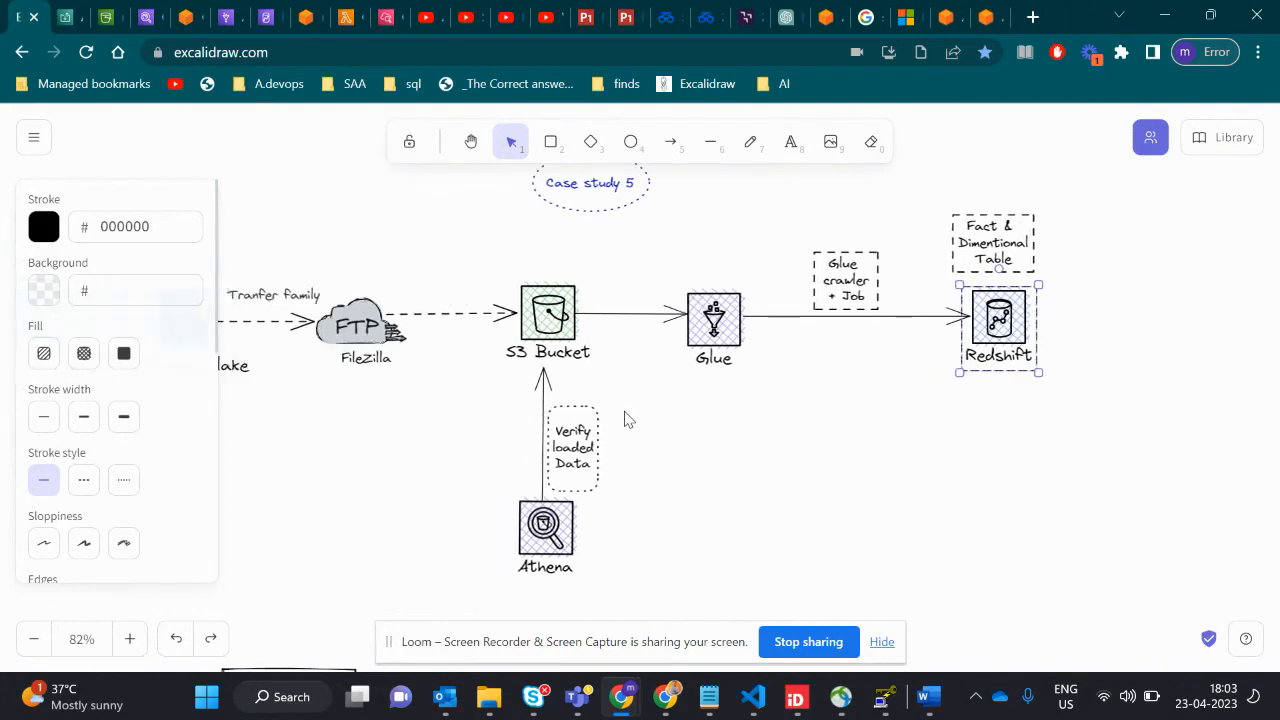
{"action": "left_click", "coordinate": [588, 330]}
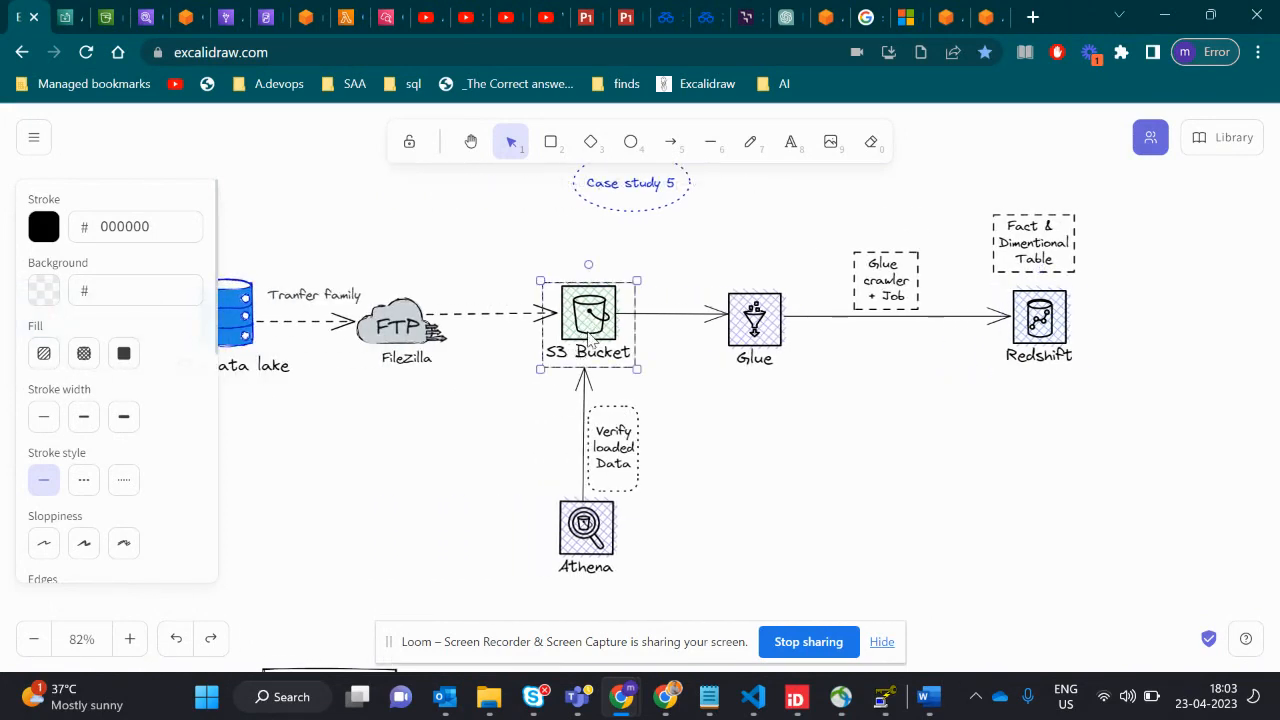
{"action": "scroll", "coordinate": [767, 404], "scroll_direction": "right", "scroll_amount": 2}
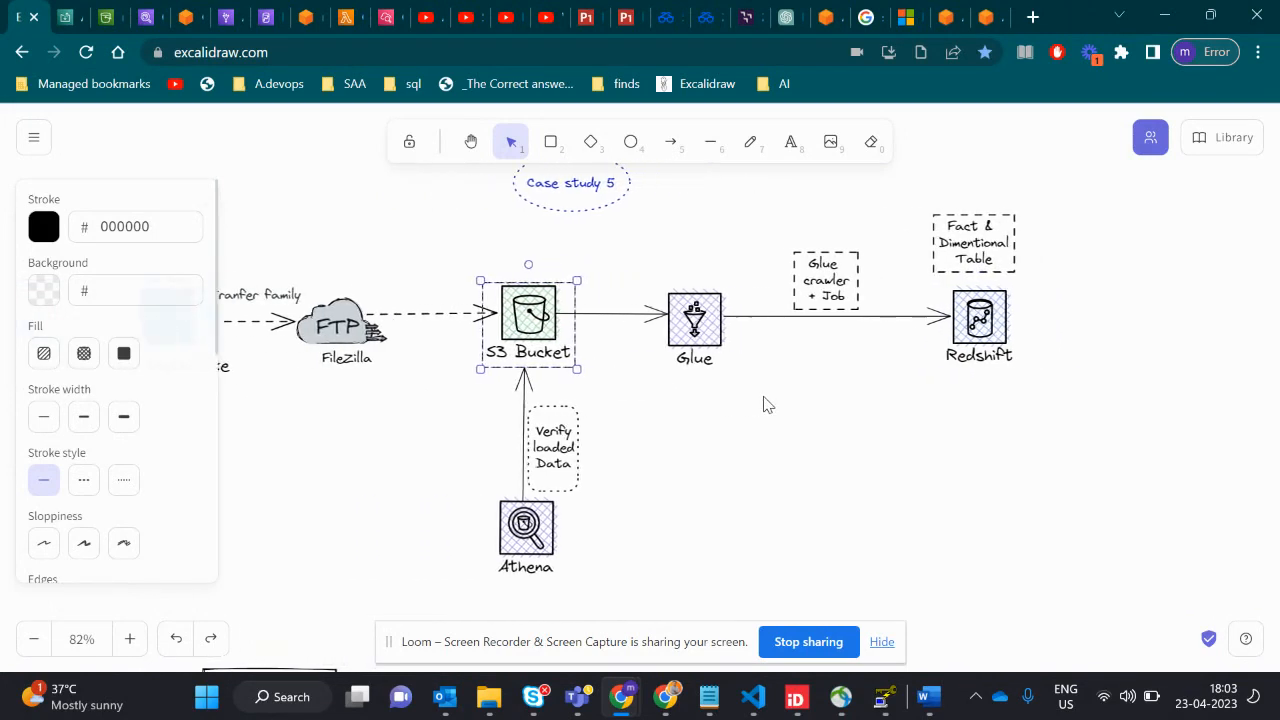
- Add the Lambda icon from the shape library to the diagram, placing it below the Glue icon
{"action": "left_click", "coordinate": [1216, 143]}
{"action": "scroll", "coordinate": [1131, 406], "scroll_direction": "down", "scroll_amount": 10}
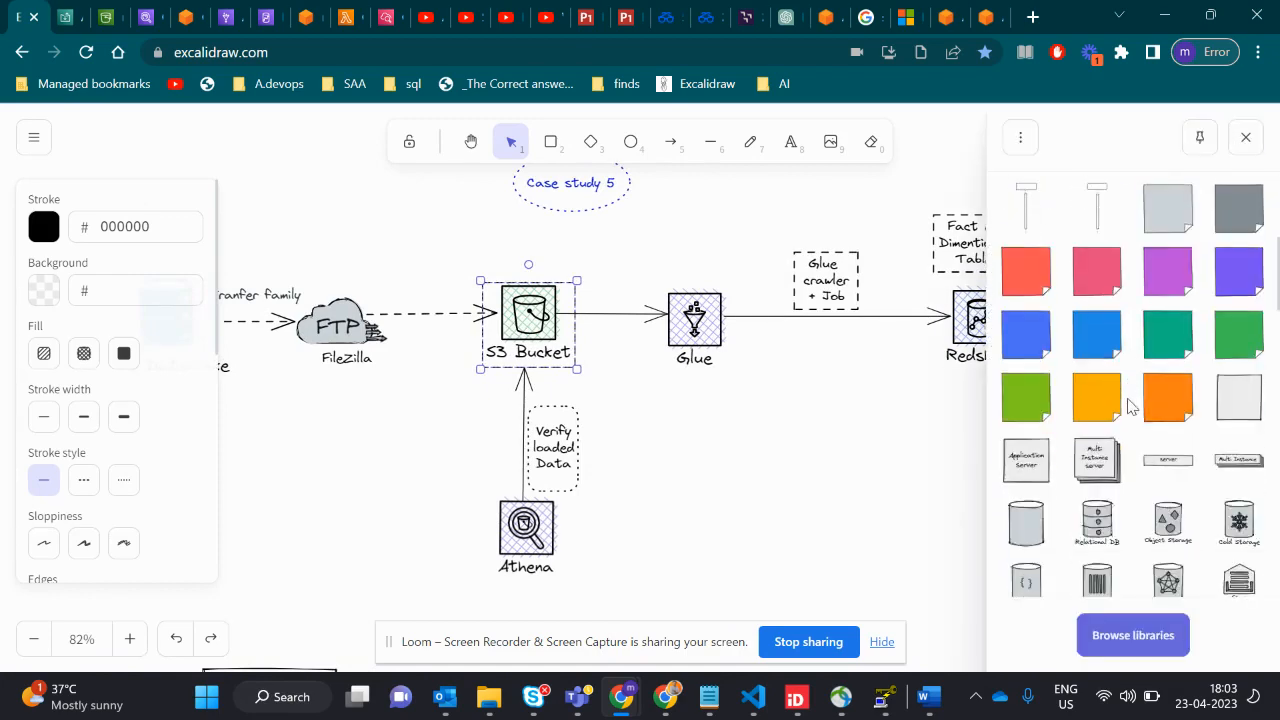
{"action": "scroll", "coordinate": [1131, 406], "scroll_direction": "down", "scroll_amount": 8}
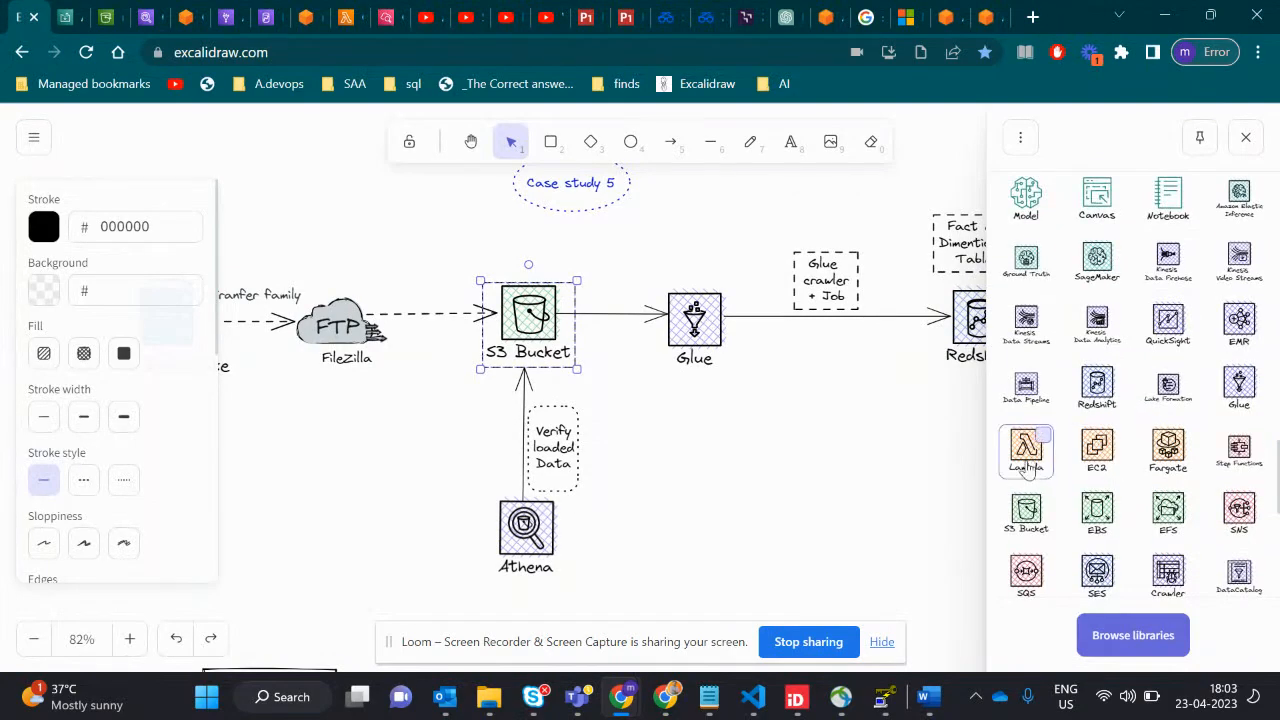
{"action": "left_click_drag", "start_coordinate": [1030, 468], "coordinate": [716, 490]}
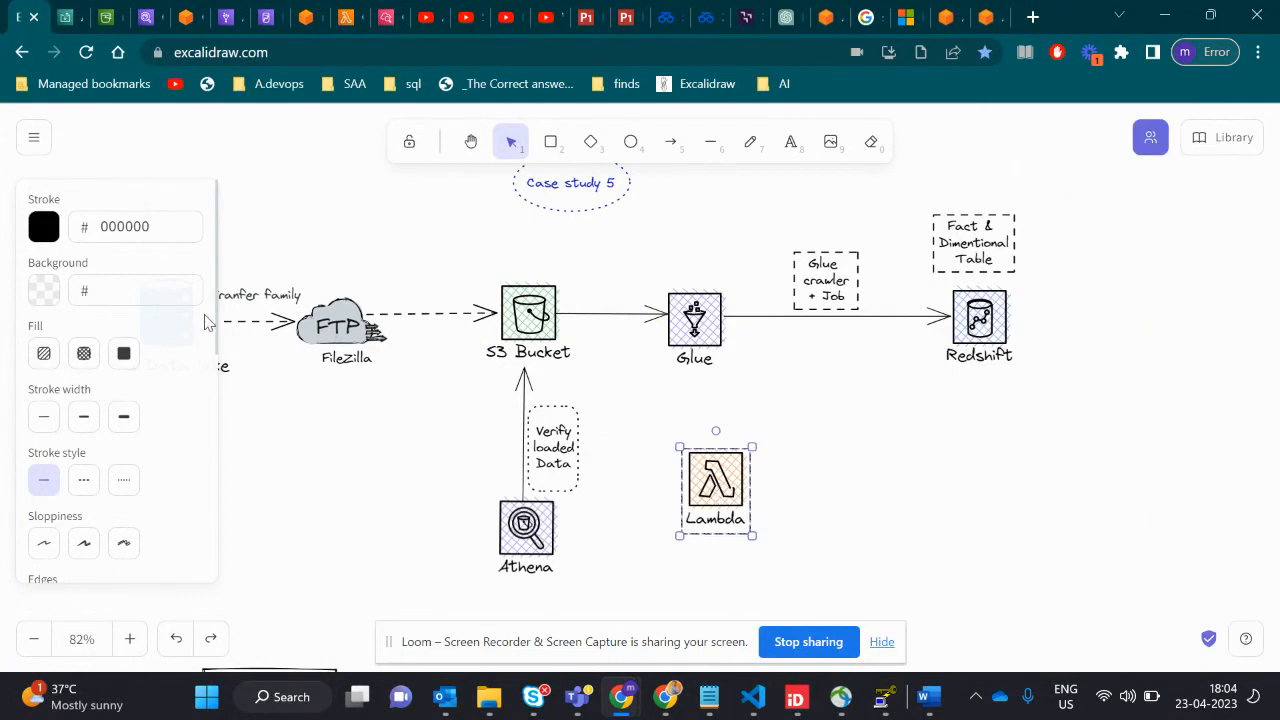
- Draw dashed arrows from the S3 Bucket to Lambda and from Lambda to Glue, then deselect them
{"action": "left_click", "coordinate": [671, 141]}
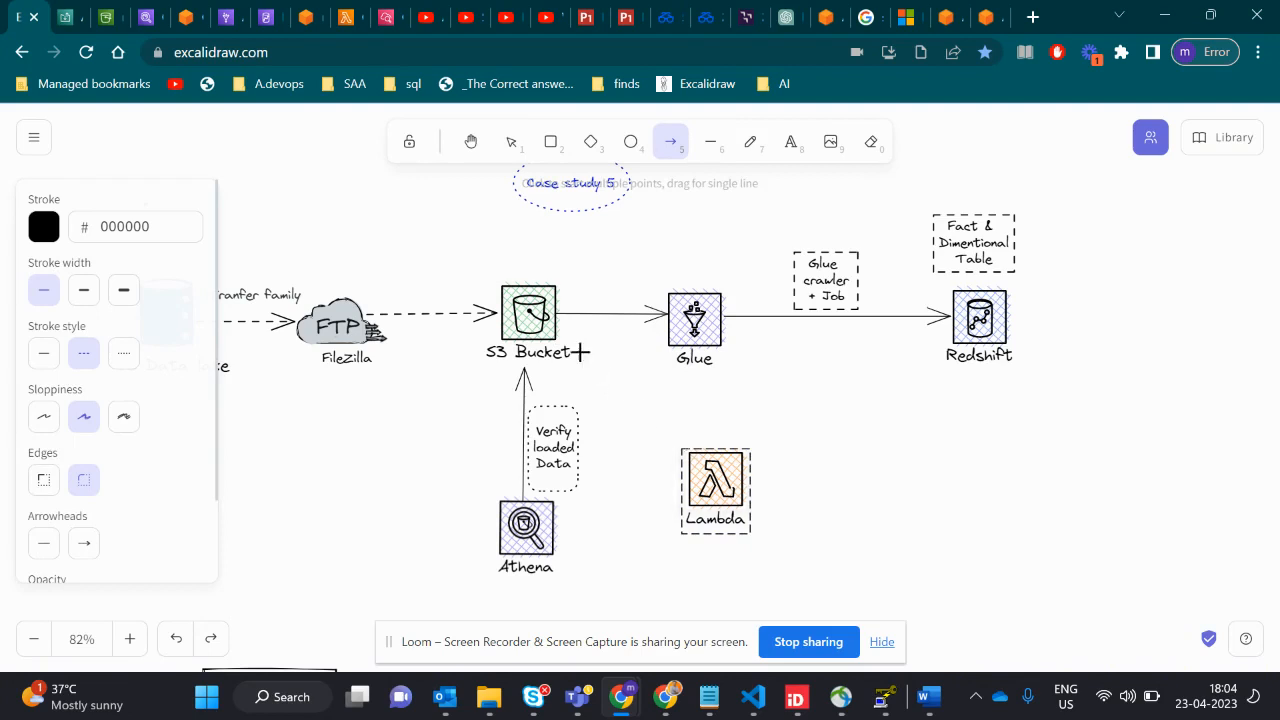
{"action": "left_click_drag", "start_coordinate": [574, 362], "coordinate": [682, 446]}
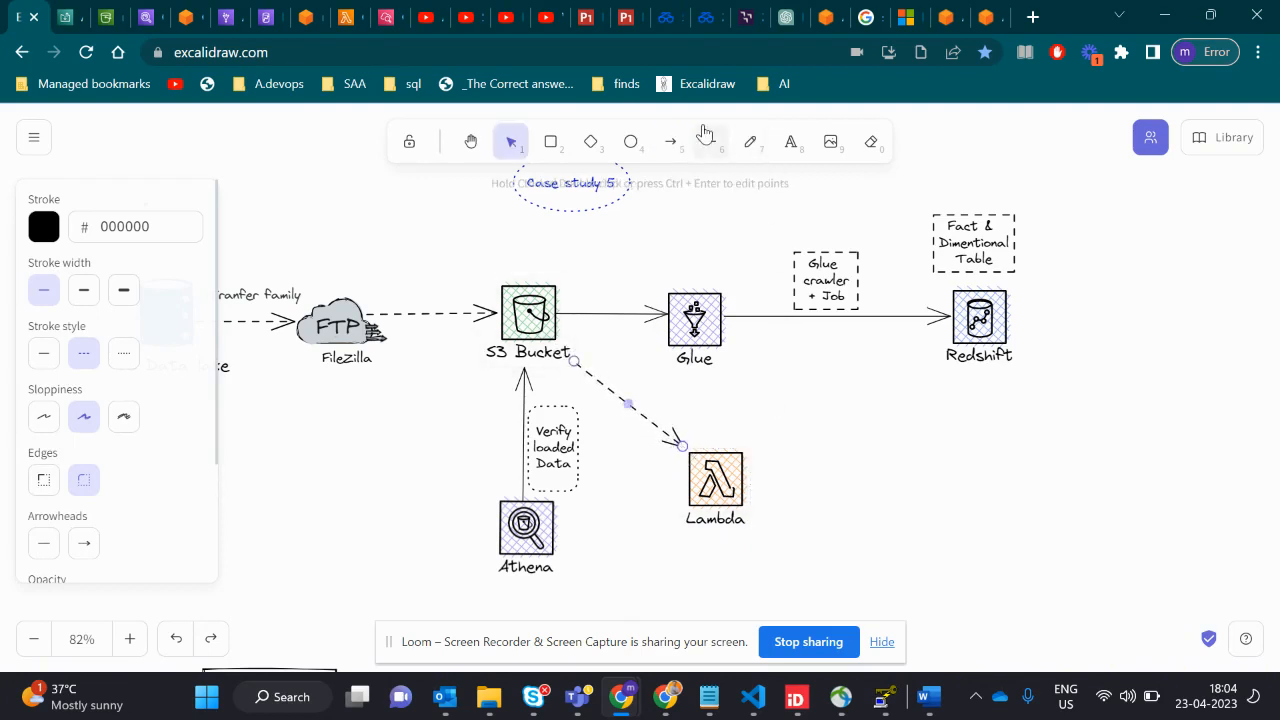
{"action": "left_click", "coordinate": [672, 141]}
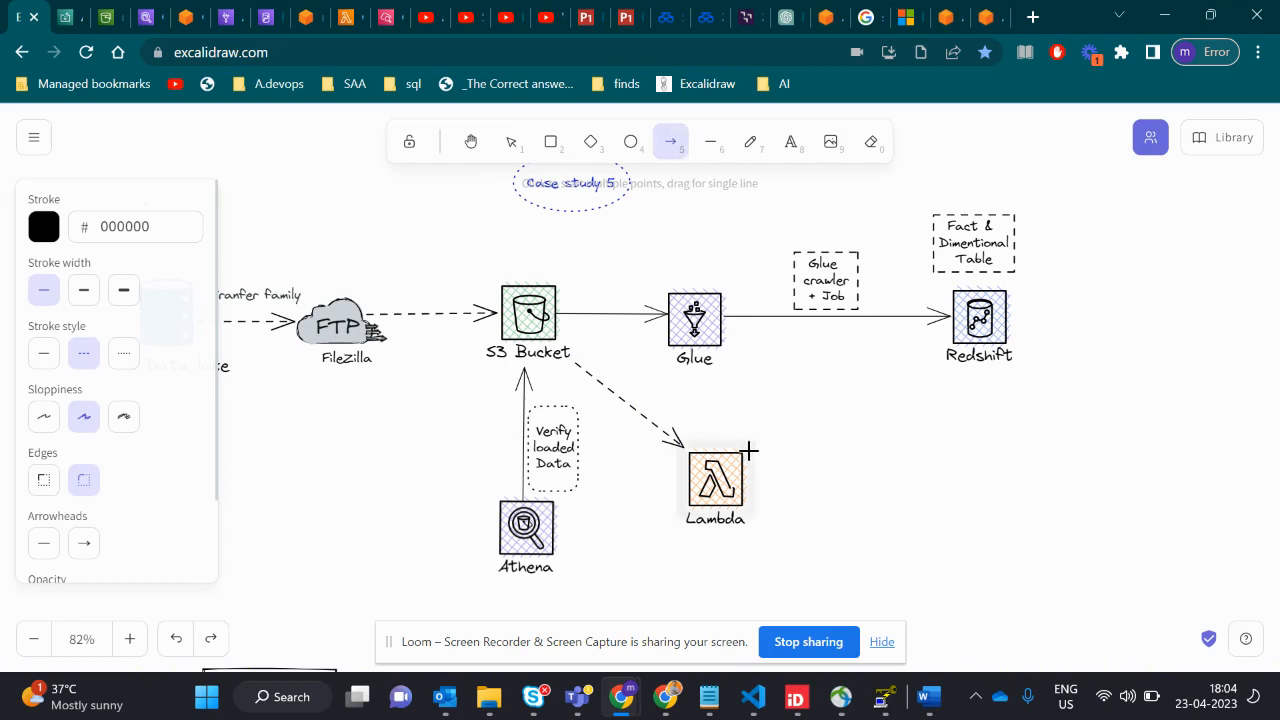
{"action": "mouse_move", "coordinate": [760, 434]}
{"action": "left_mouse_down"}
{"action": "mouse_move", "coordinate": [874, 363]}
{"action": "mouse_move", "coordinate": [728, 357]}
{"action": "left_mouse_up"}
{"action": "left_click", "coordinate": [823, 430]}
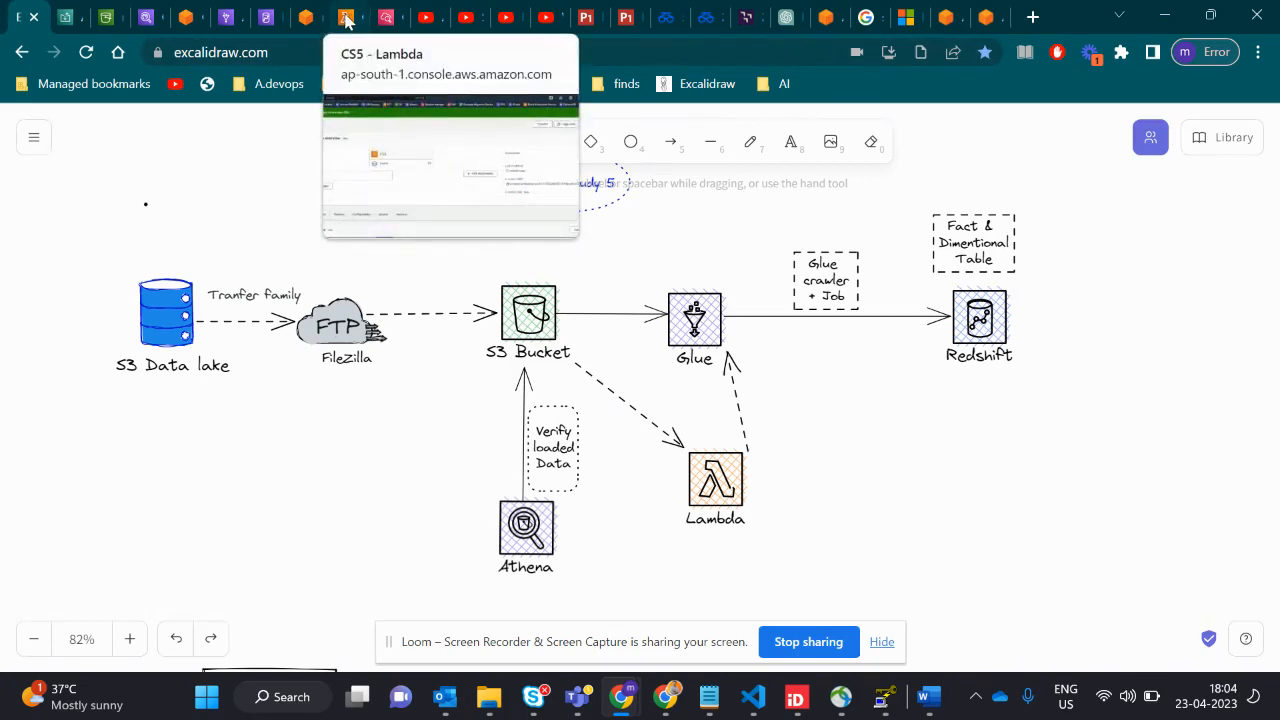
- Switch to the AWS Glue console and open the CS5 job from the Glue Studio jobs list
{"action": "left_click", "coordinate": [228, 24]}
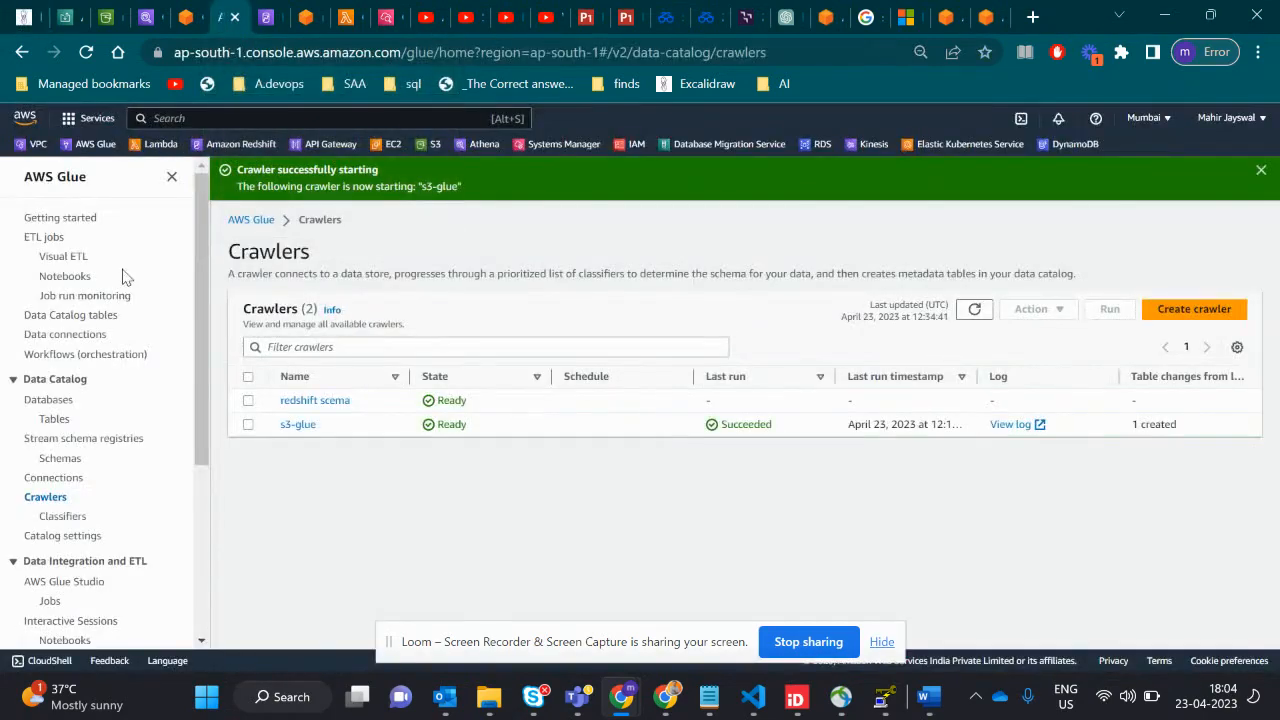
{"action": "scroll", "coordinate": [62, 490], "scroll_direction": "down", "scroll_amount": 2}
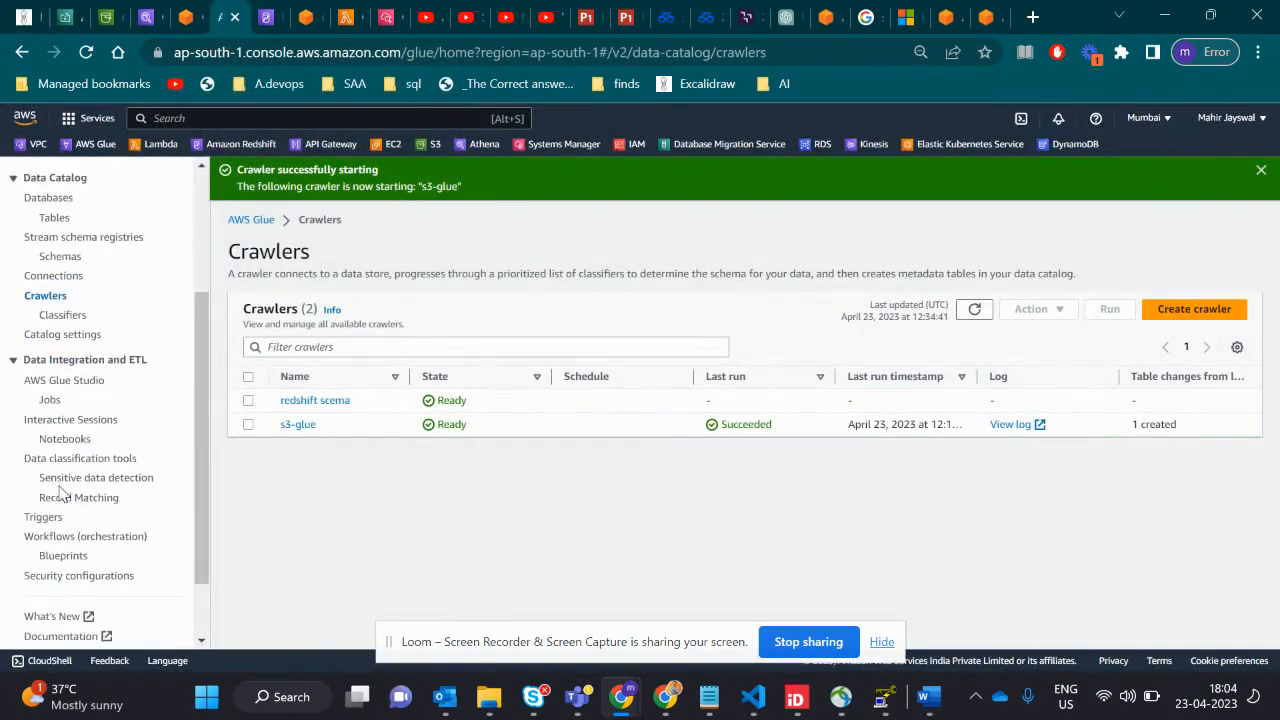
{"action": "left_click", "coordinate": [50, 402]}
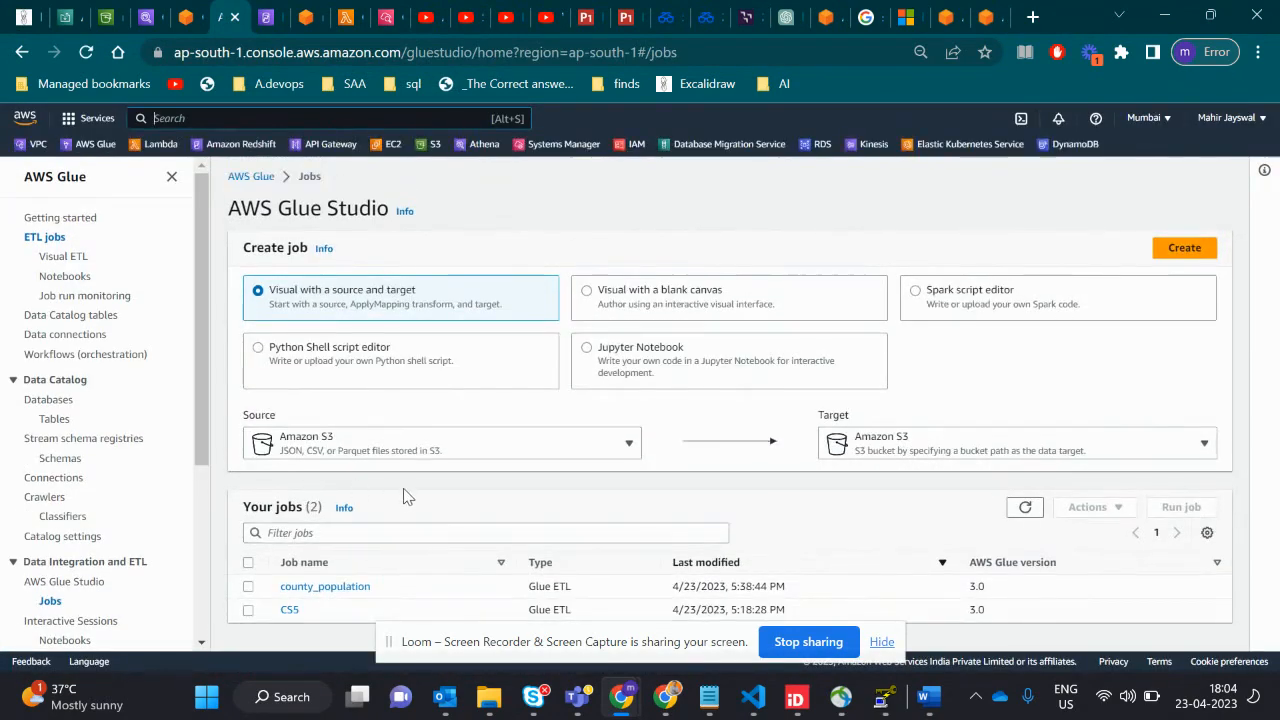
{"action": "left_click", "coordinate": [289, 610]}
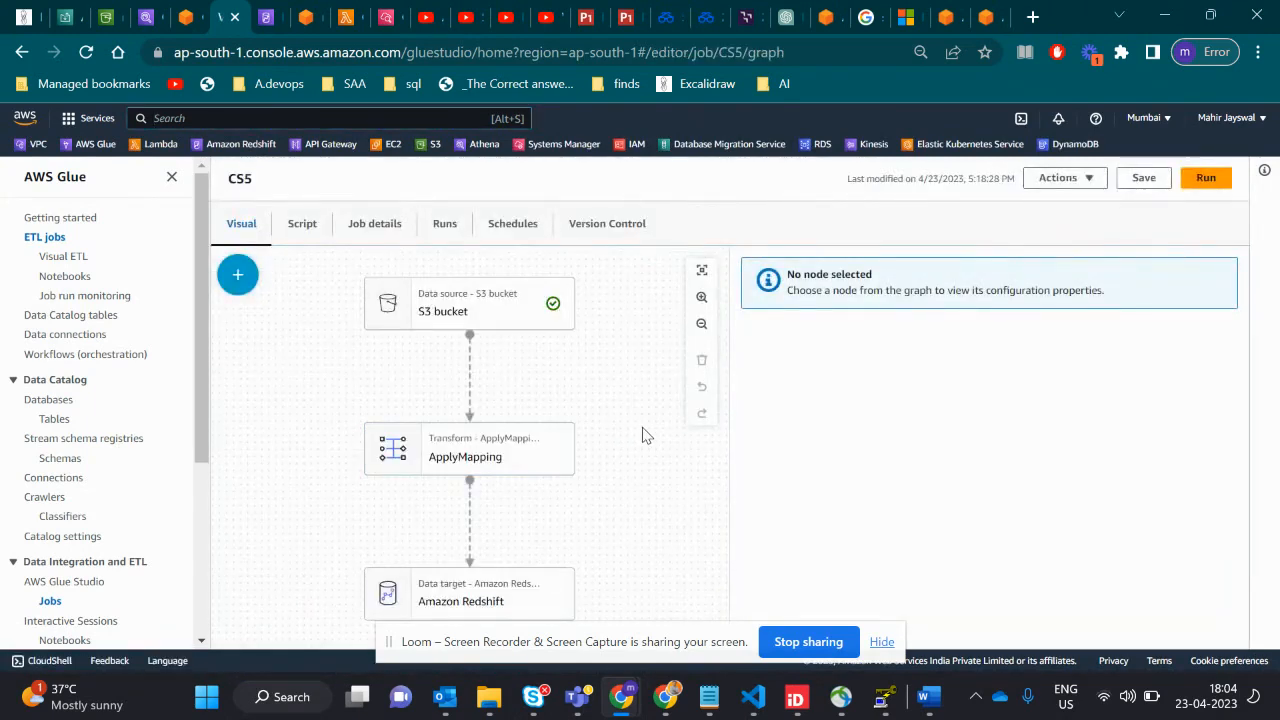
- Examine the CS5 job's S3 source properties and output schema, its ApplyMapping transform and its Amazon Redshift target properties
{"action": "left_click", "coordinate": [531, 323]}
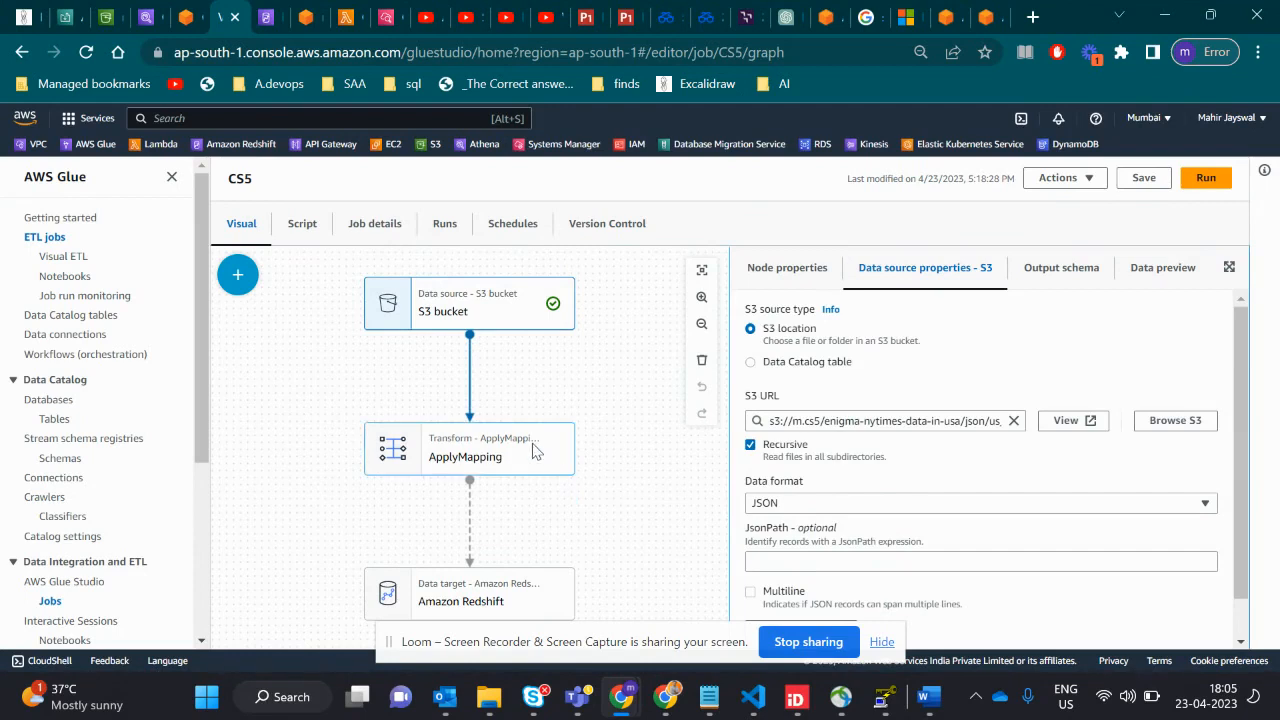
{"action": "left_click", "coordinate": [1068, 283]}
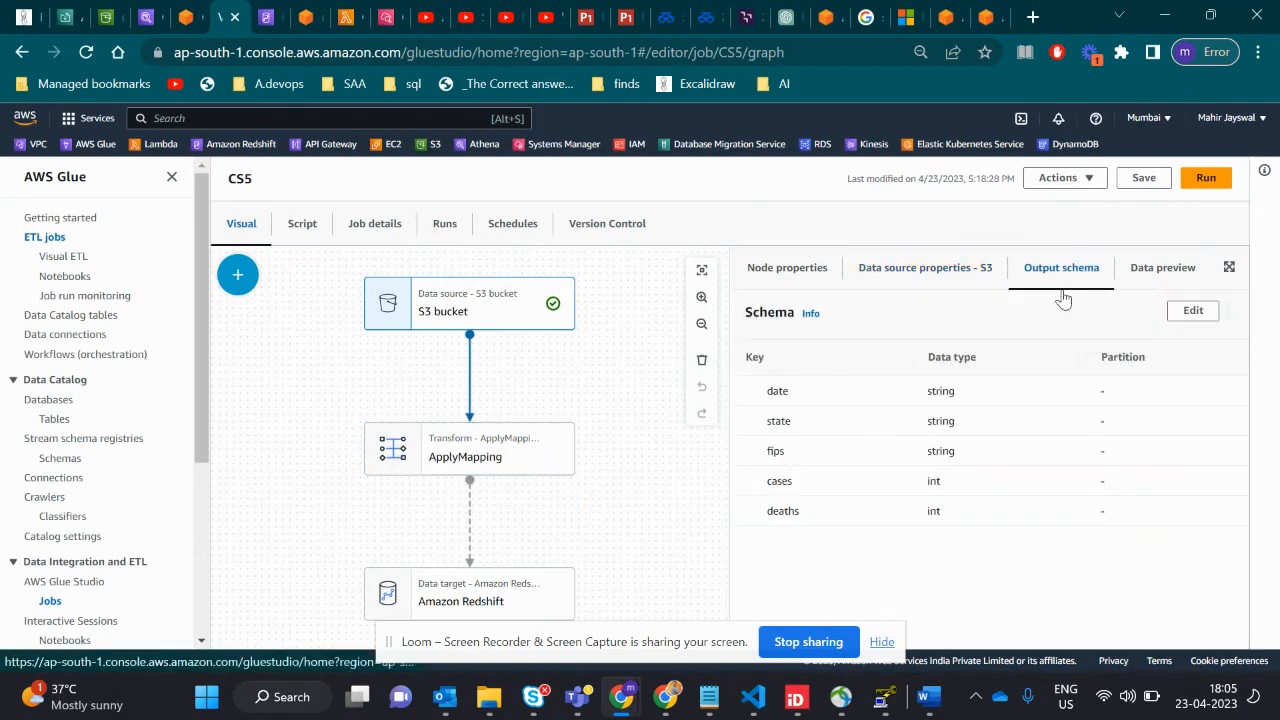
{"action": "left_click", "coordinate": [555, 465]}
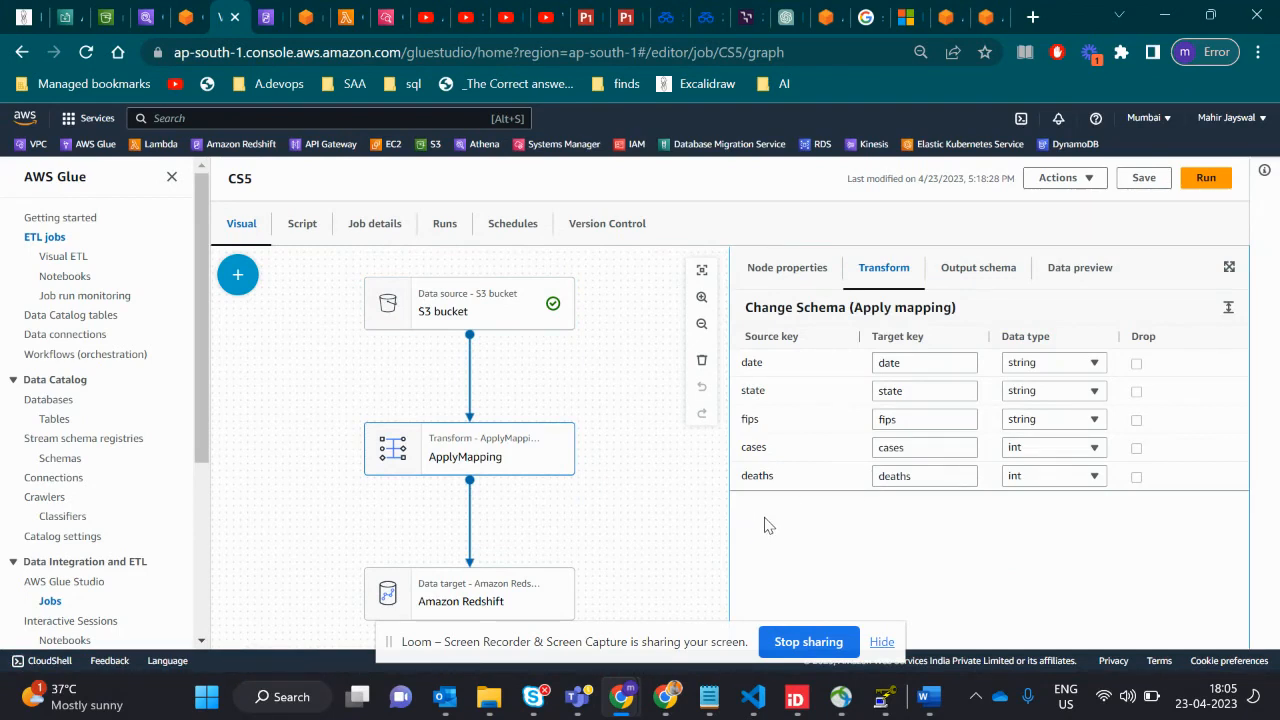
{"action": "left_click", "coordinate": [498, 601]}
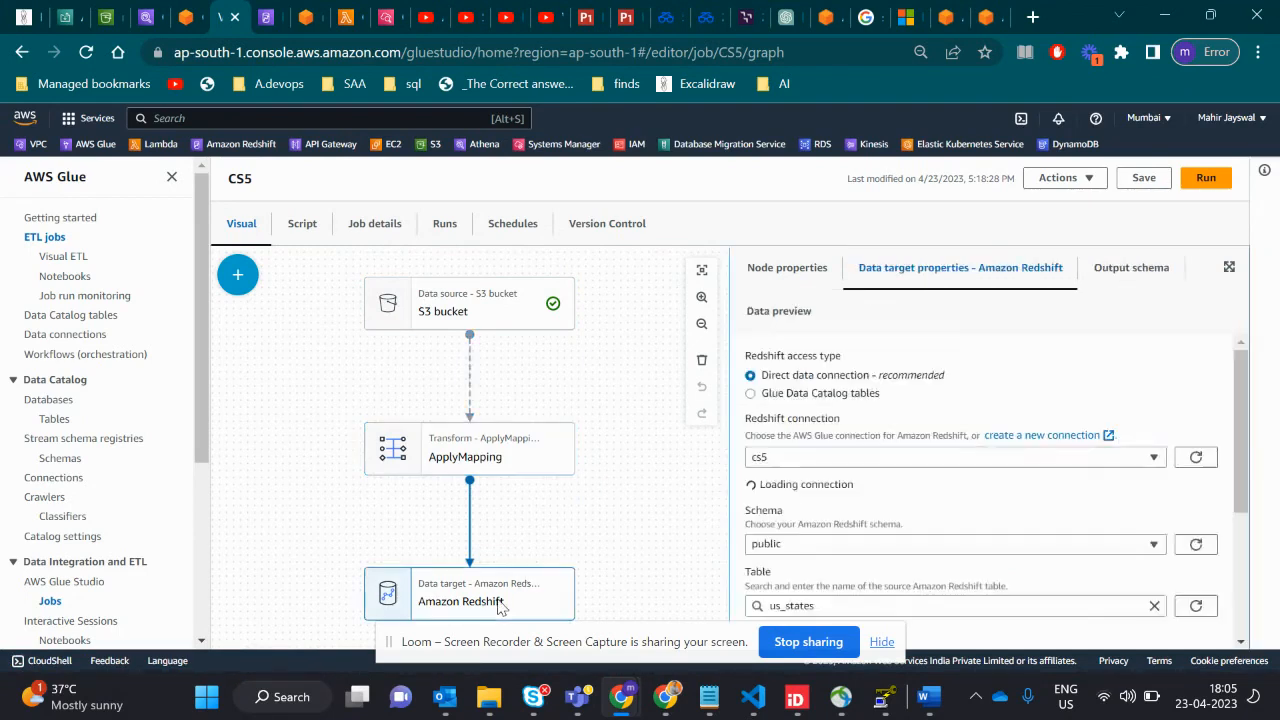
{"action": "scroll", "coordinate": [857, 537], "scroll_direction": "down", "scroll_amount": 1}
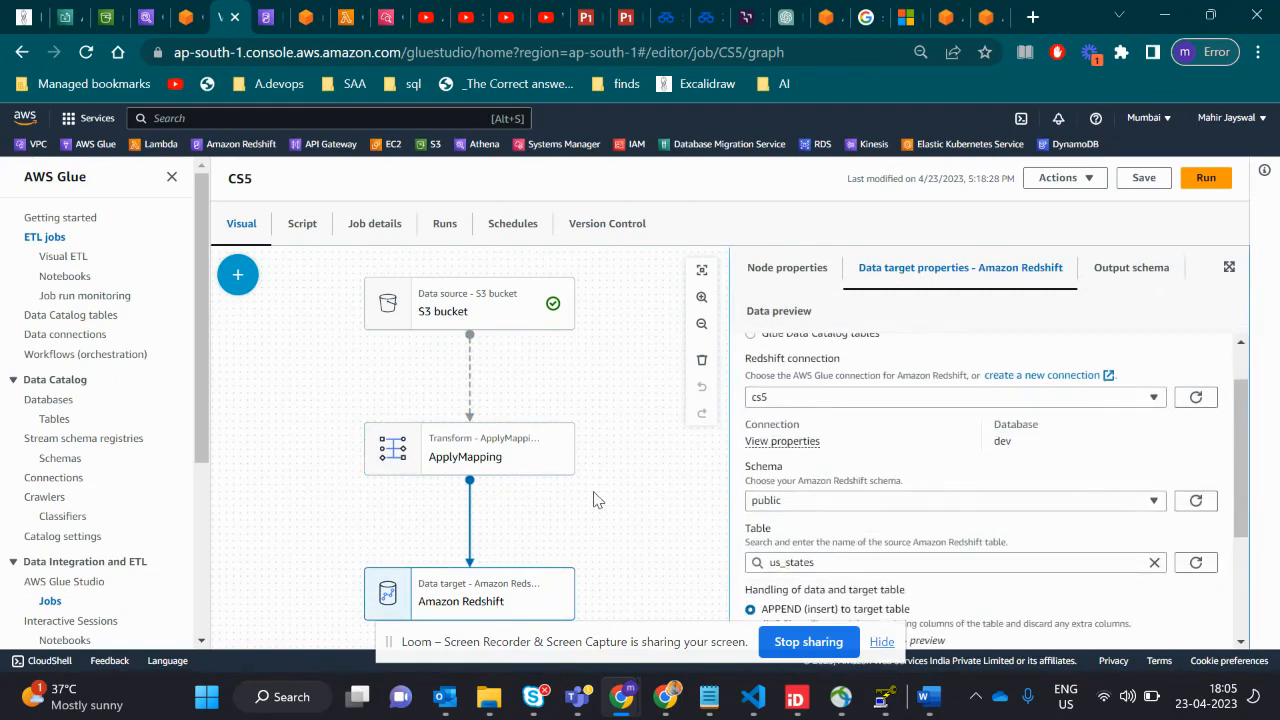
- Open the Glue Connections page in a new browser tab and open the cs5 connection
{"action": "right_click", "coordinate": [65, 484]}
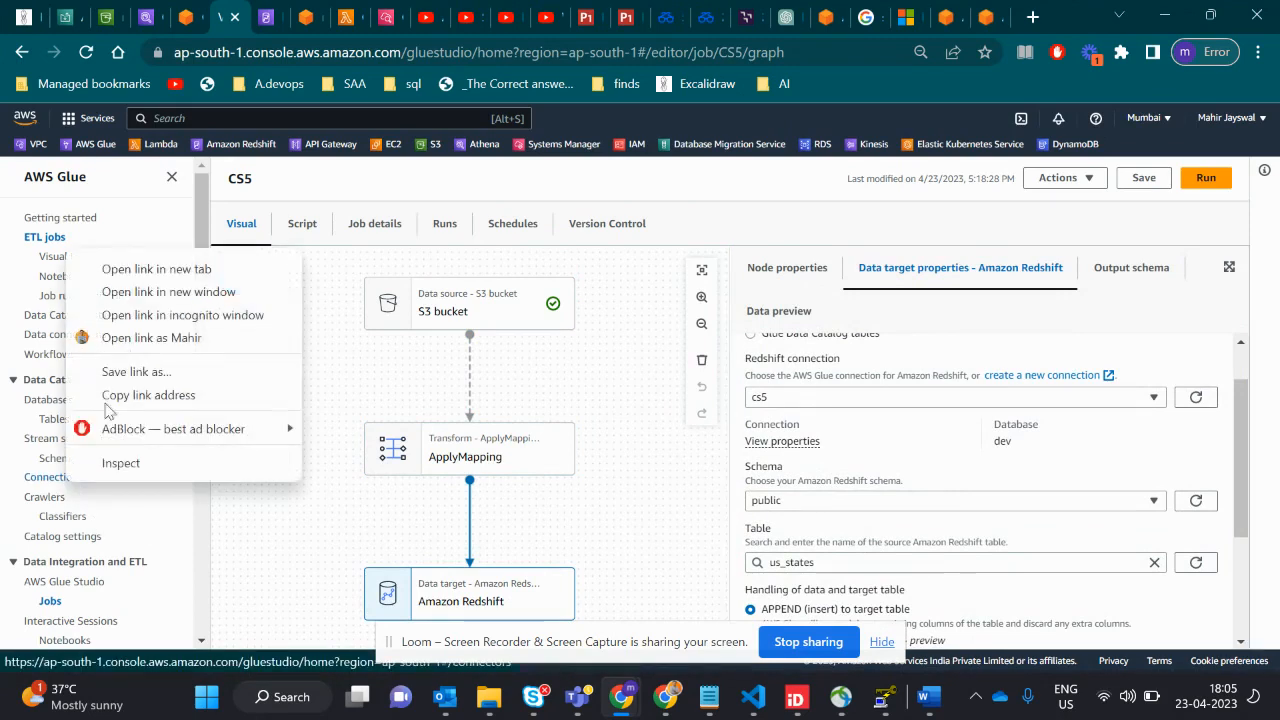
{"action": "left_click", "coordinate": [127, 270]}
{"action": "left_click", "coordinate": [259, 18]}
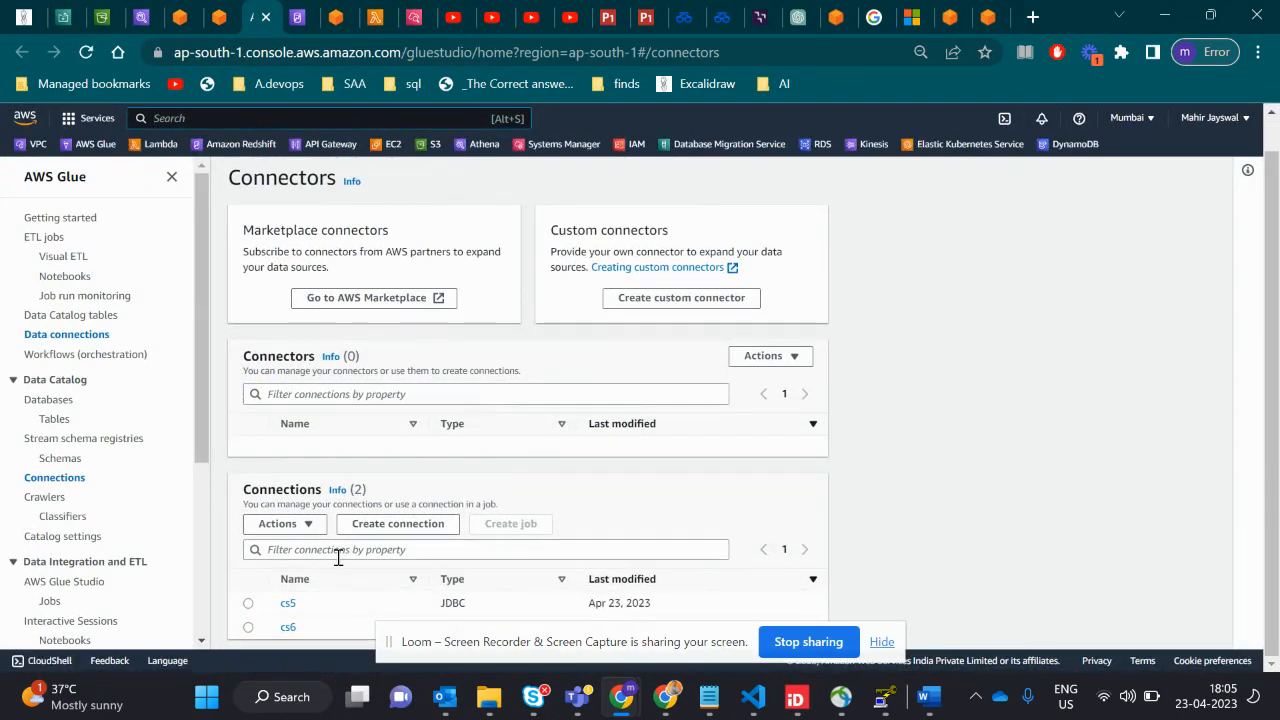
{"action": "left_click", "coordinate": [288, 604]}
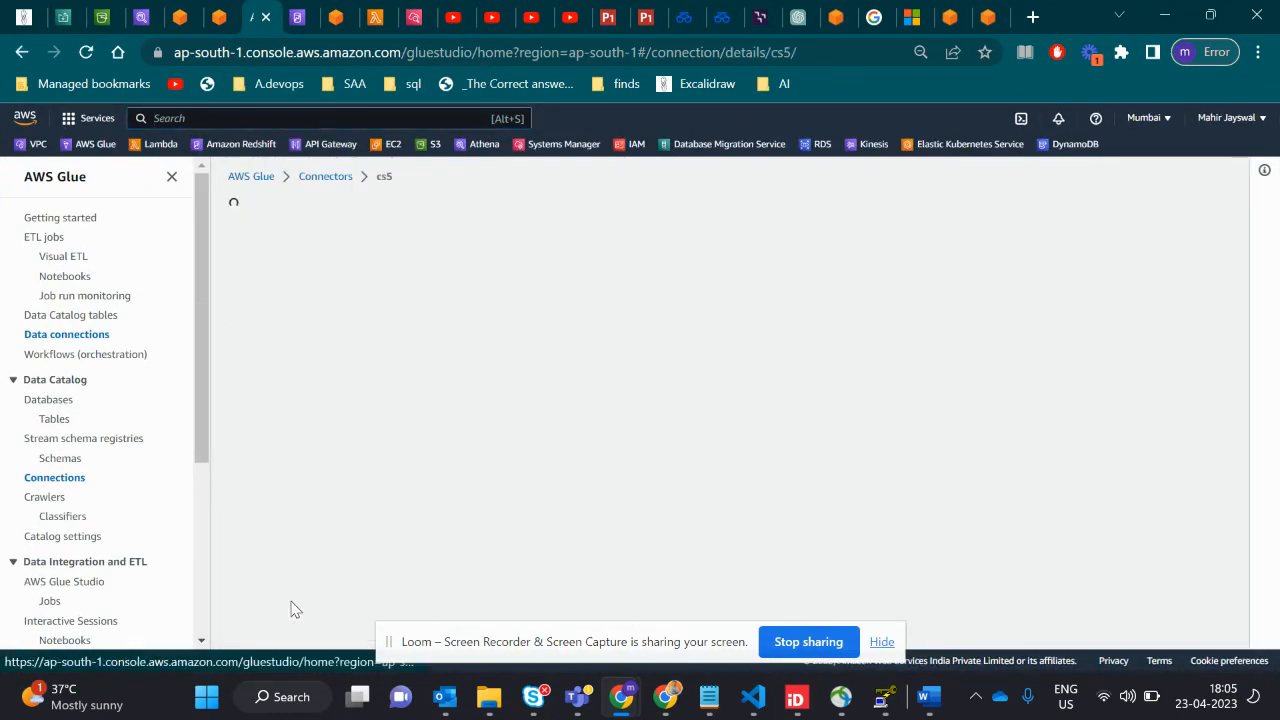
- Examine the cs5 connection's details and associated jobs, and highlight its Connection URL
{"action": "scroll", "coordinate": [397, 544], "scroll_direction": "down", "scroll_amount": 1}
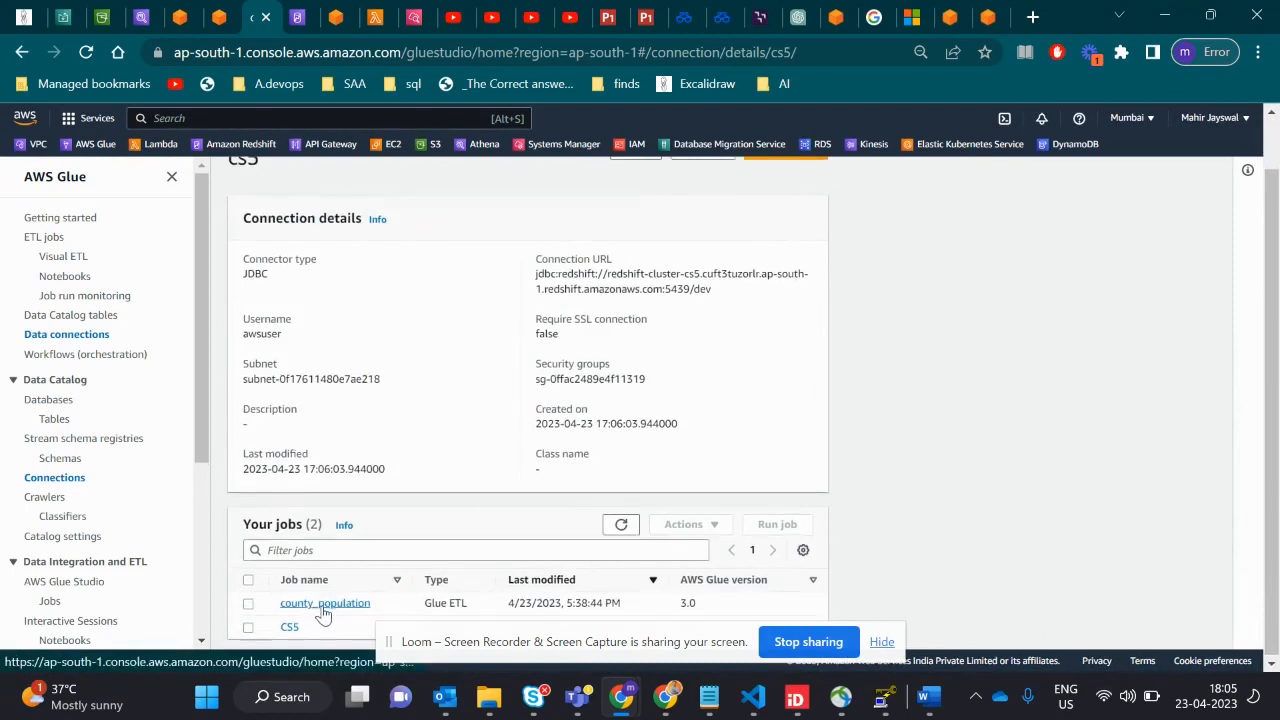
{"action": "scroll", "coordinate": [349, 527], "scroll_direction": "up", "scroll_amount": 1}
{"action": "scroll", "coordinate": [348, 526], "scroll_direction": "down", "scroll_amount": 1}
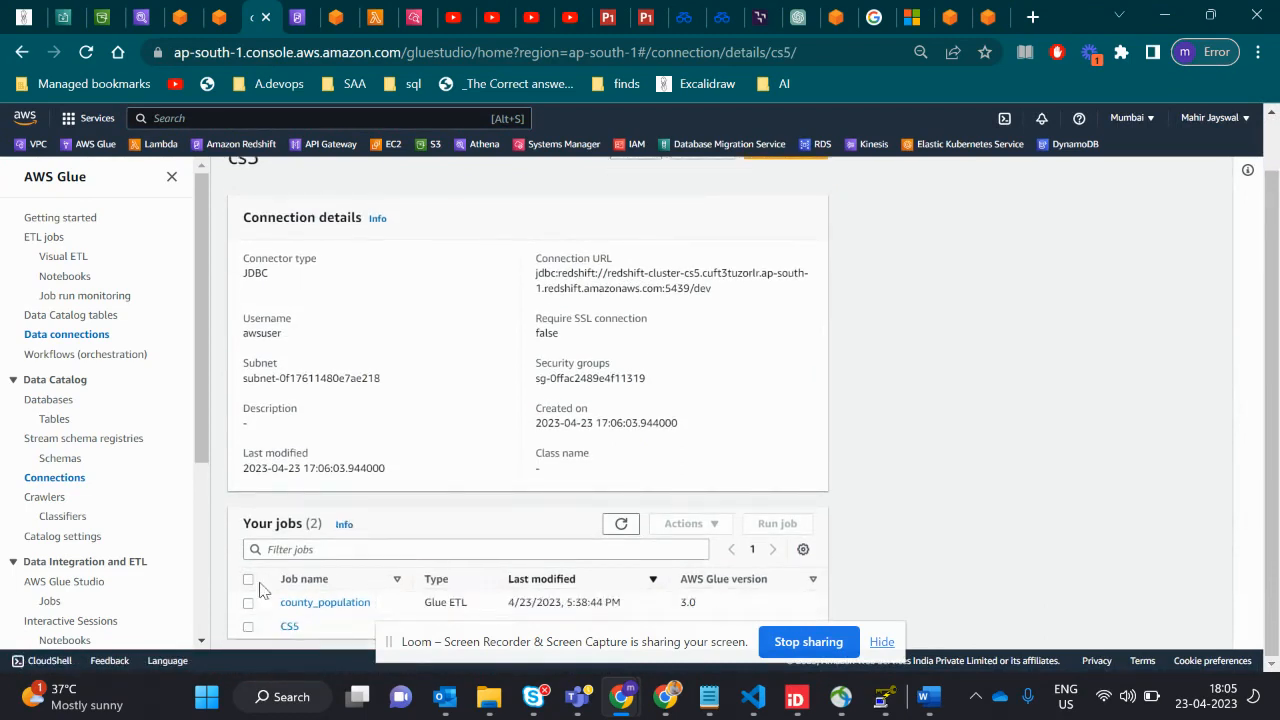
{"action": "scroll", "coordinate": [350, 550], "scroll_direction": "up", "scroll_amount": 1}
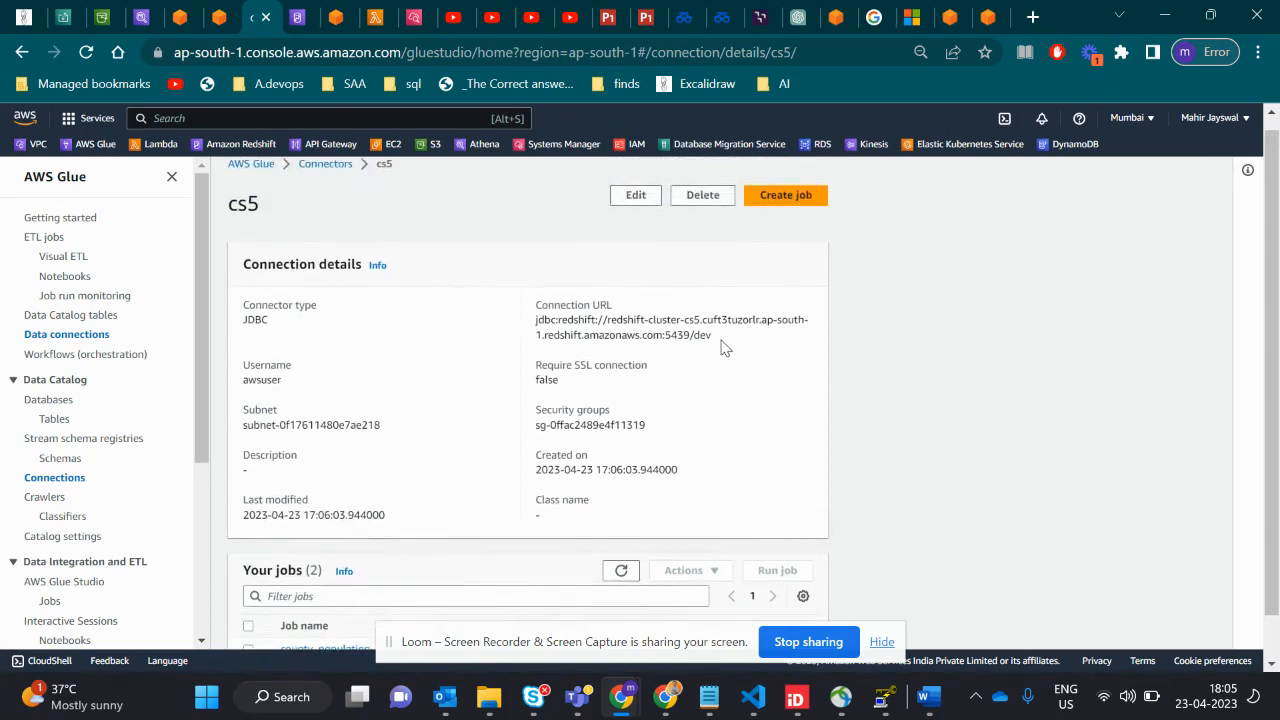
{"action": "left_click_drag", "start_coordinate": [712, 336], "coordinate": [538, 318]}
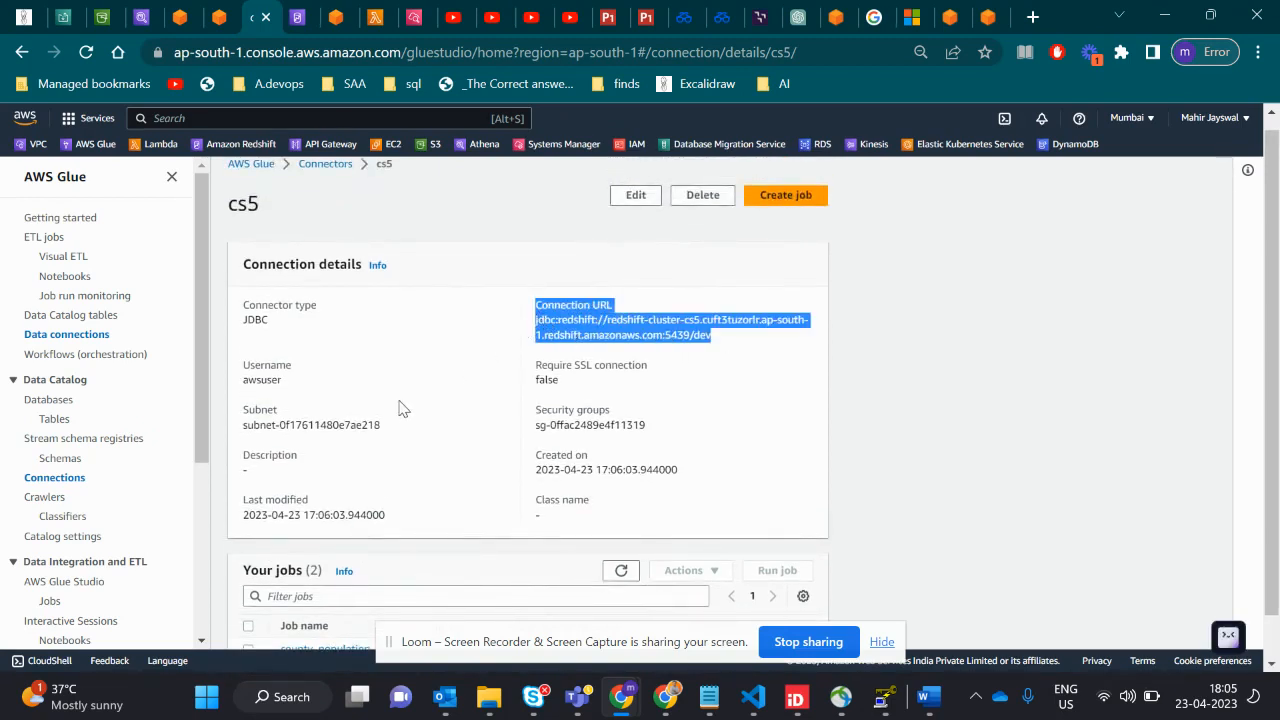
- Return to the Glue Connectors page and highlight the Test Connection result message for the cs5 connection
{"action": "left_click", "coordinate": [180, 20]}
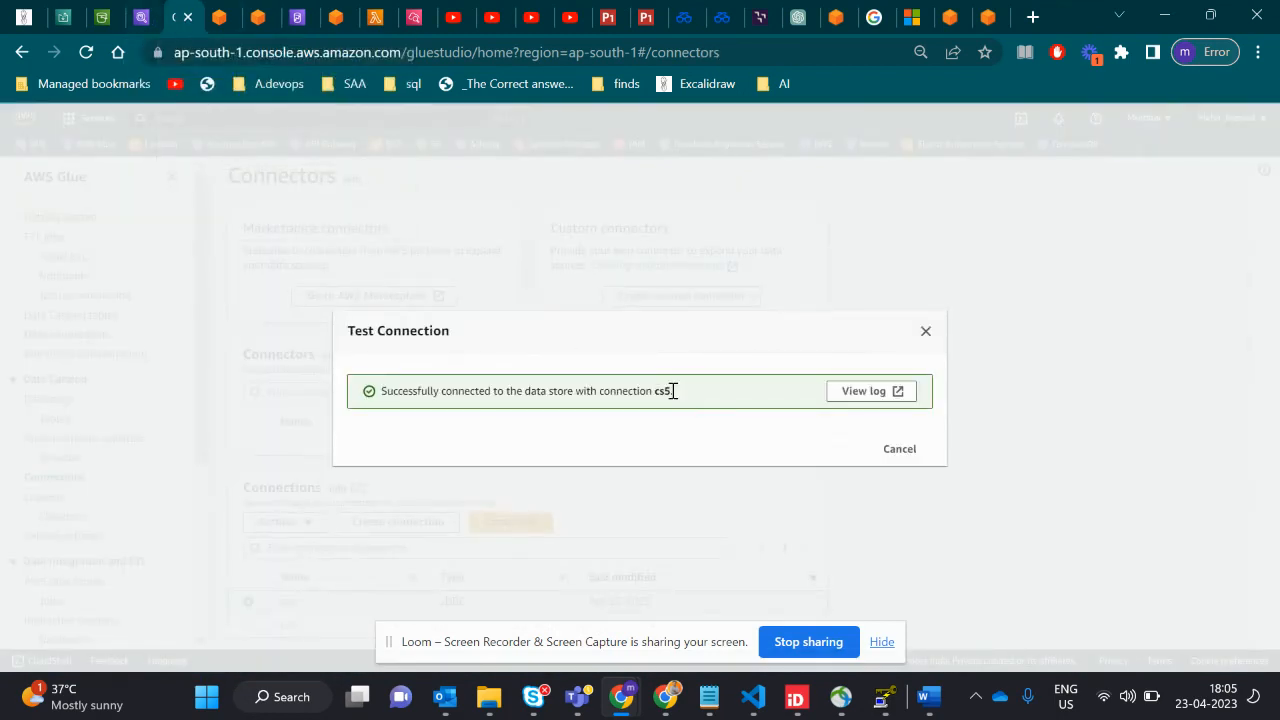
{"action": "left_click_drag", "start_coordinate": [671, 391], "coordinate": [395, 386]}
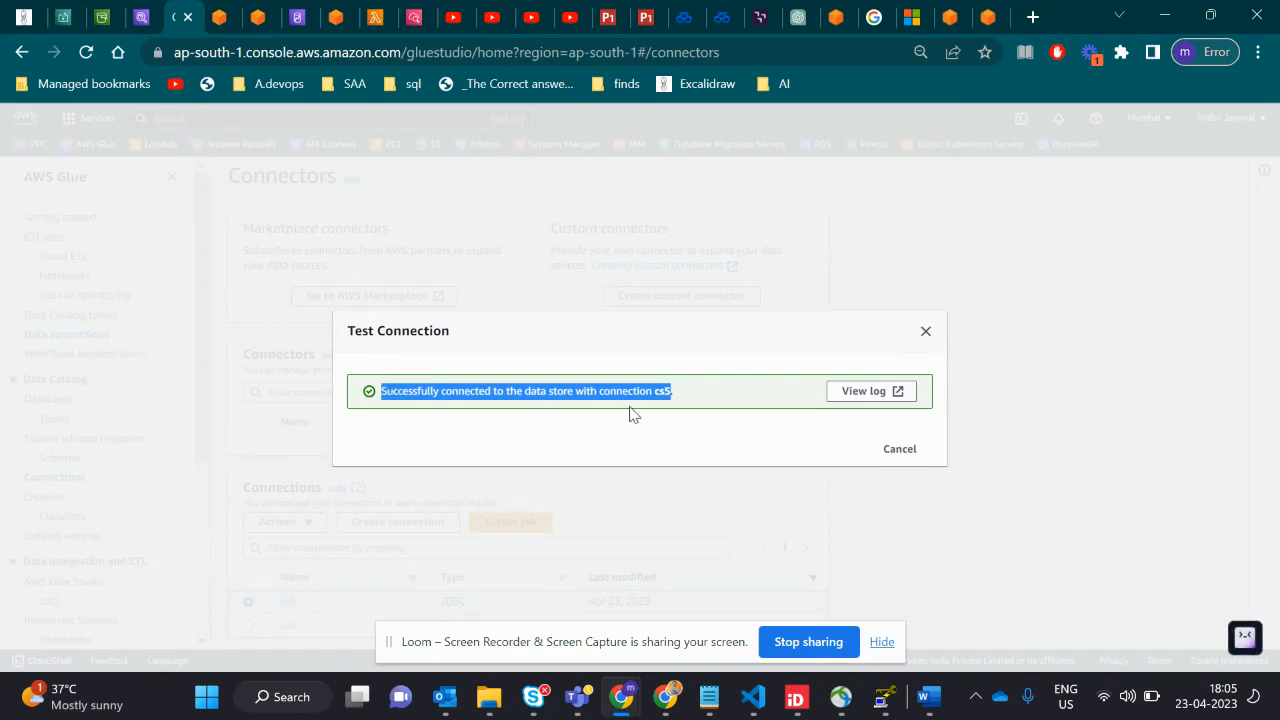
{"action": "left_click", "coordinate": [676, 421]}
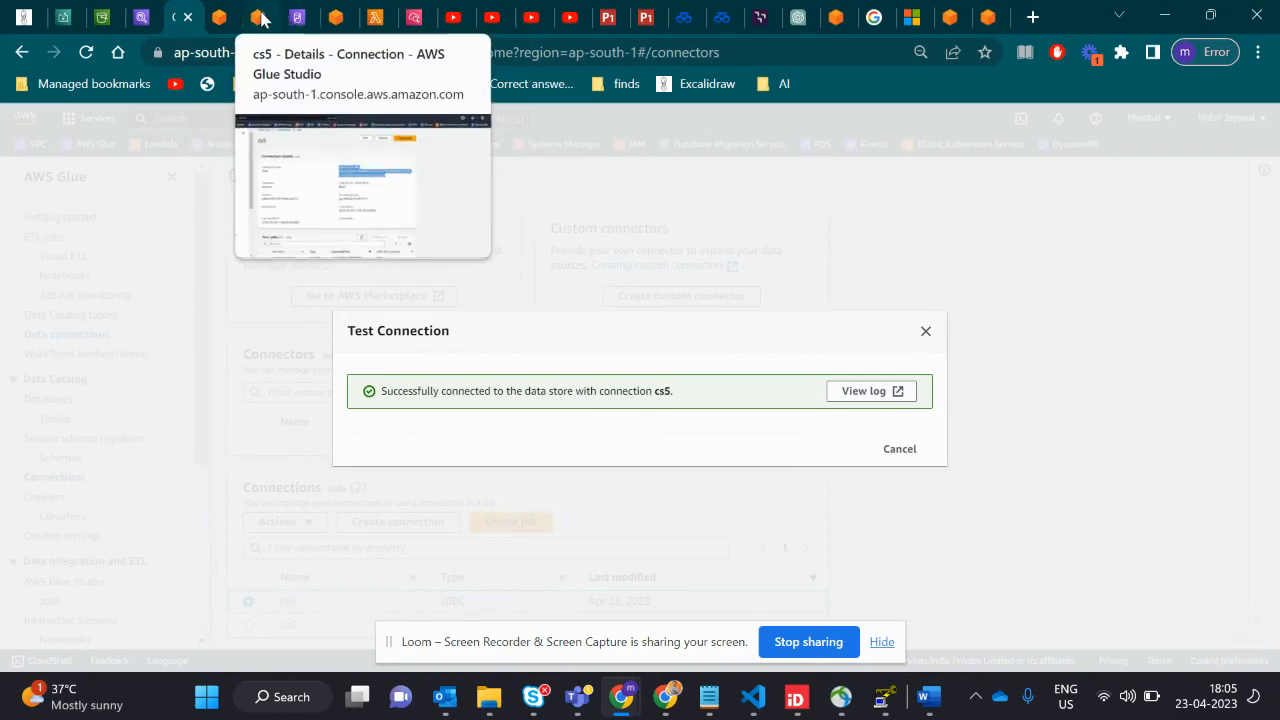
- Return to the CS5 job and examine its Amazon Redshift target properties and the target's output schema
{"action": "left_click", "coordinate": [297, 17]}
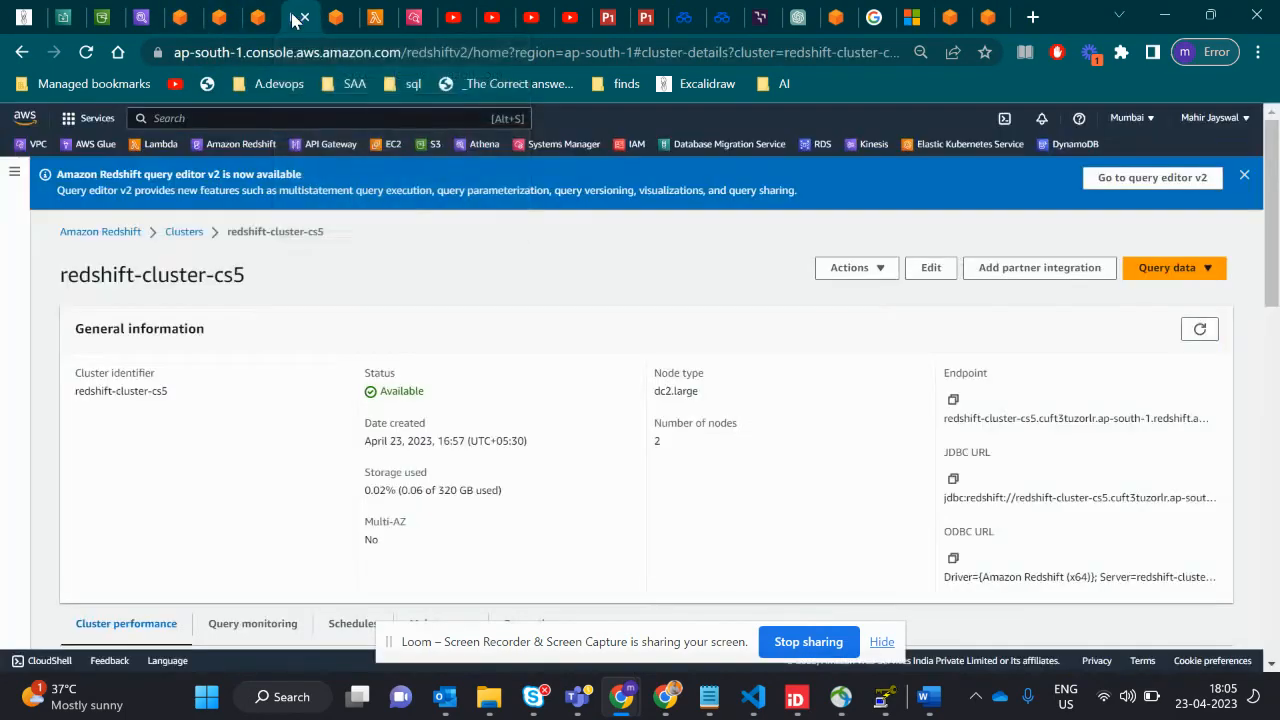
{"action": "left_click", "coordinate": [262, 17]}
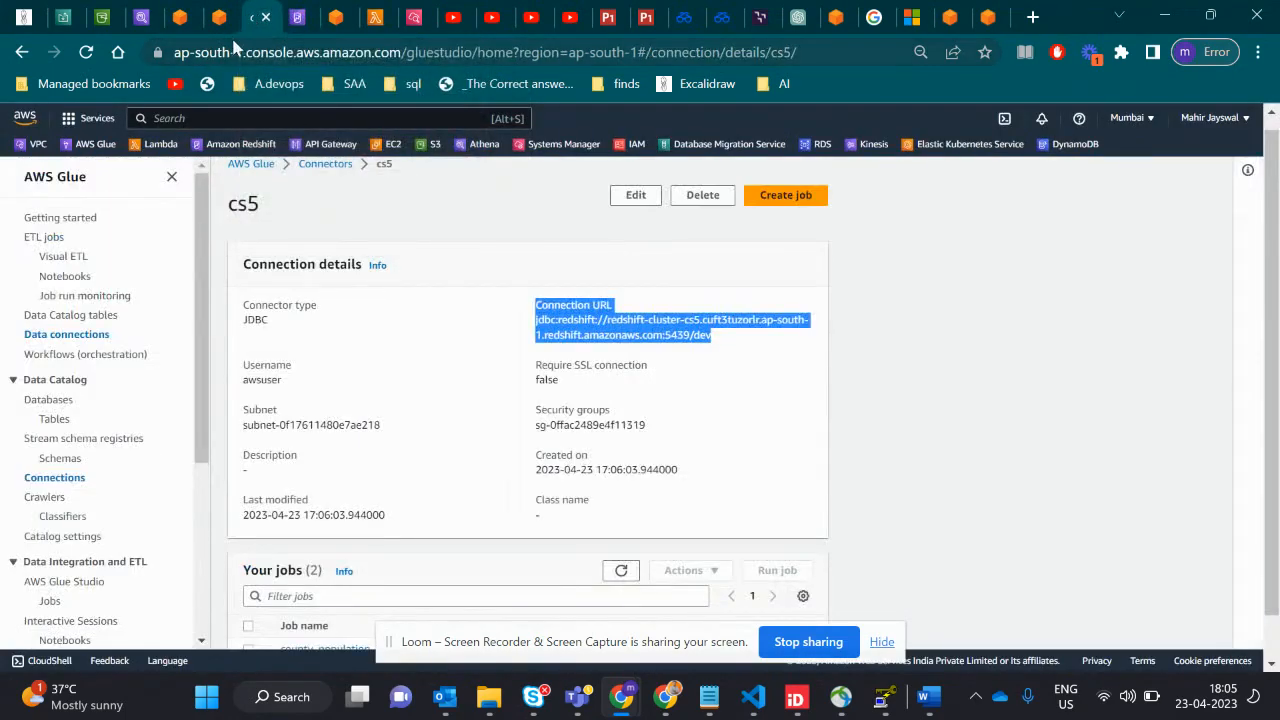
{"action": "left_click", "coordinate": [226, 22]}
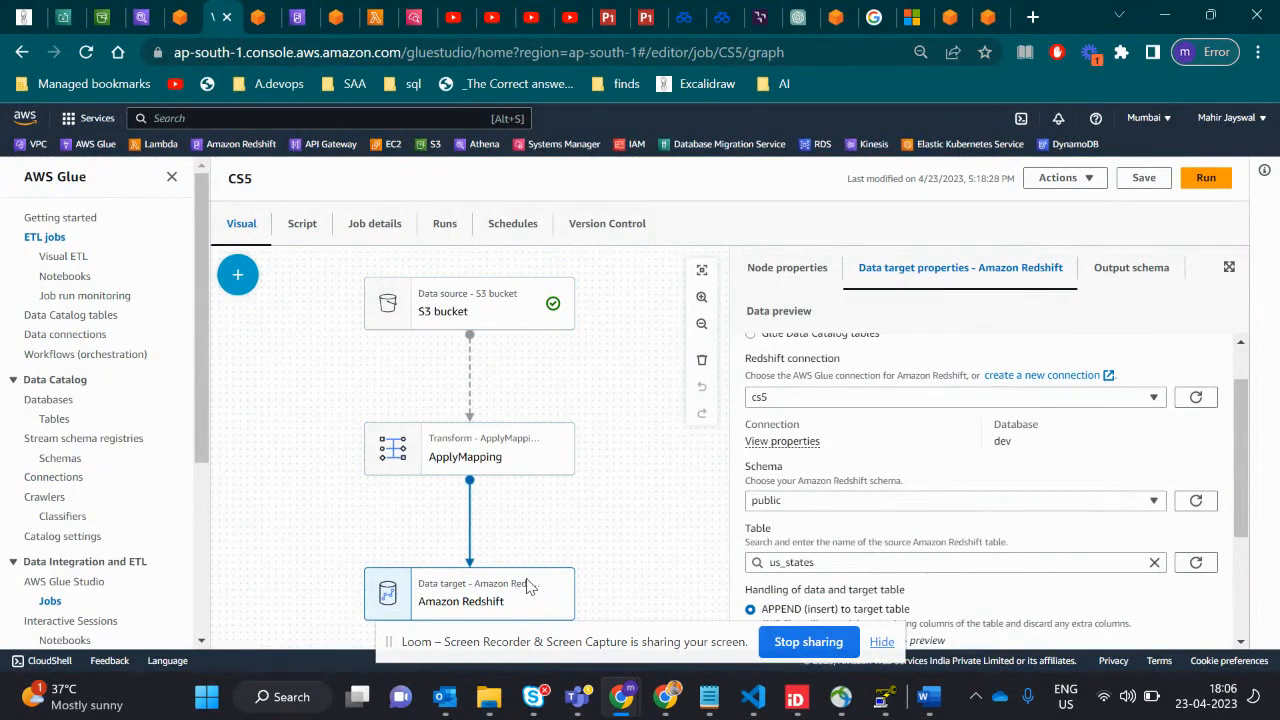
{"action": "scroll", "coordinate": [902, 505], "scroll_direction": "down", "scroll_amount": 1}
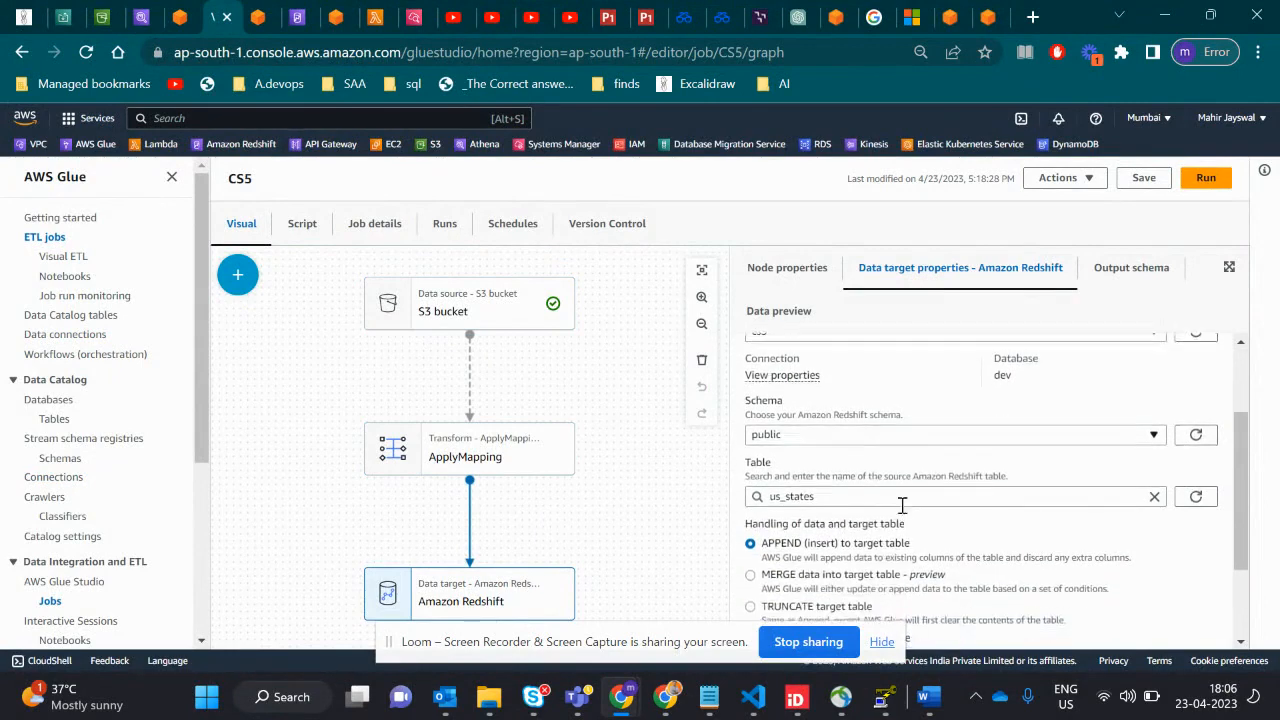
{"action": "left_click", "coordinate": [1122, 268]}
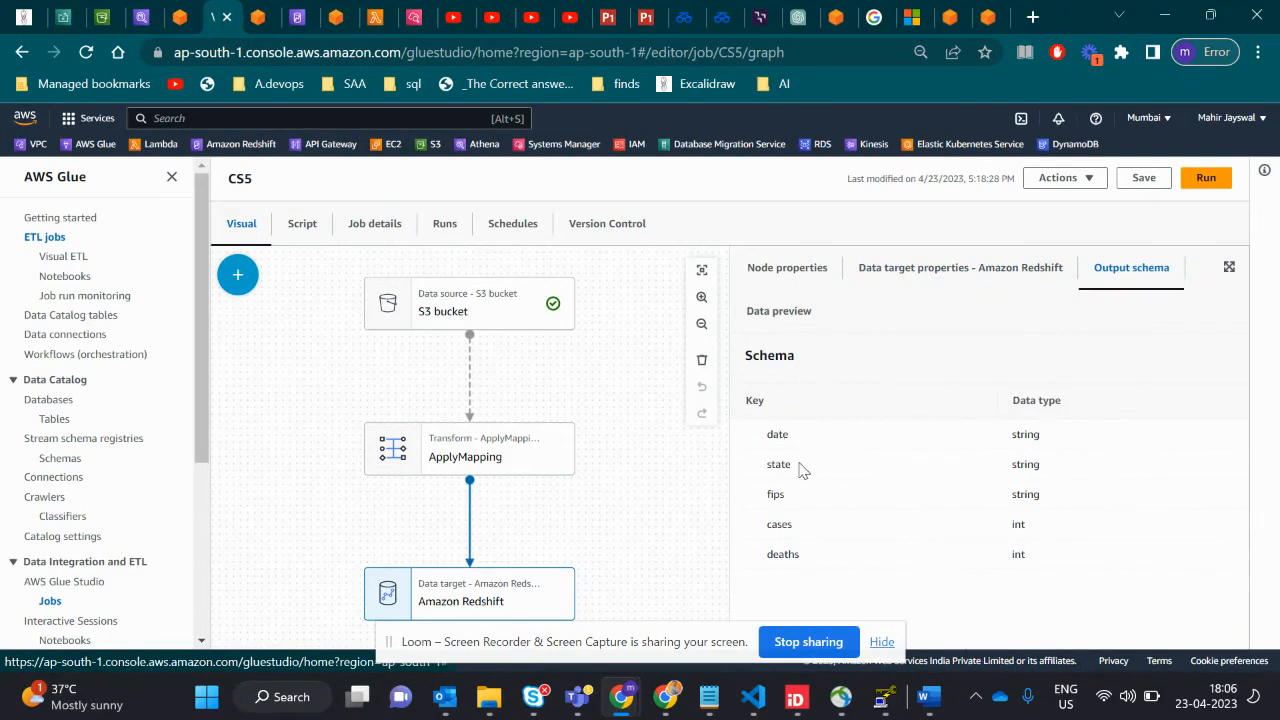
- Review the CS5 job's details, highlighting its name and checking the IAM role, Glue version, language and worker type
{"action": "left_click", "coordinate": [396, 226]}
{"action": "scroll", "coordinate": [461, 431], "scroll_direction": "down", "scroll_amount": 3}
{"action": "scroll", "coordinate": [461, 431], "scroll_direction": "up", "scroll_amount": 3}
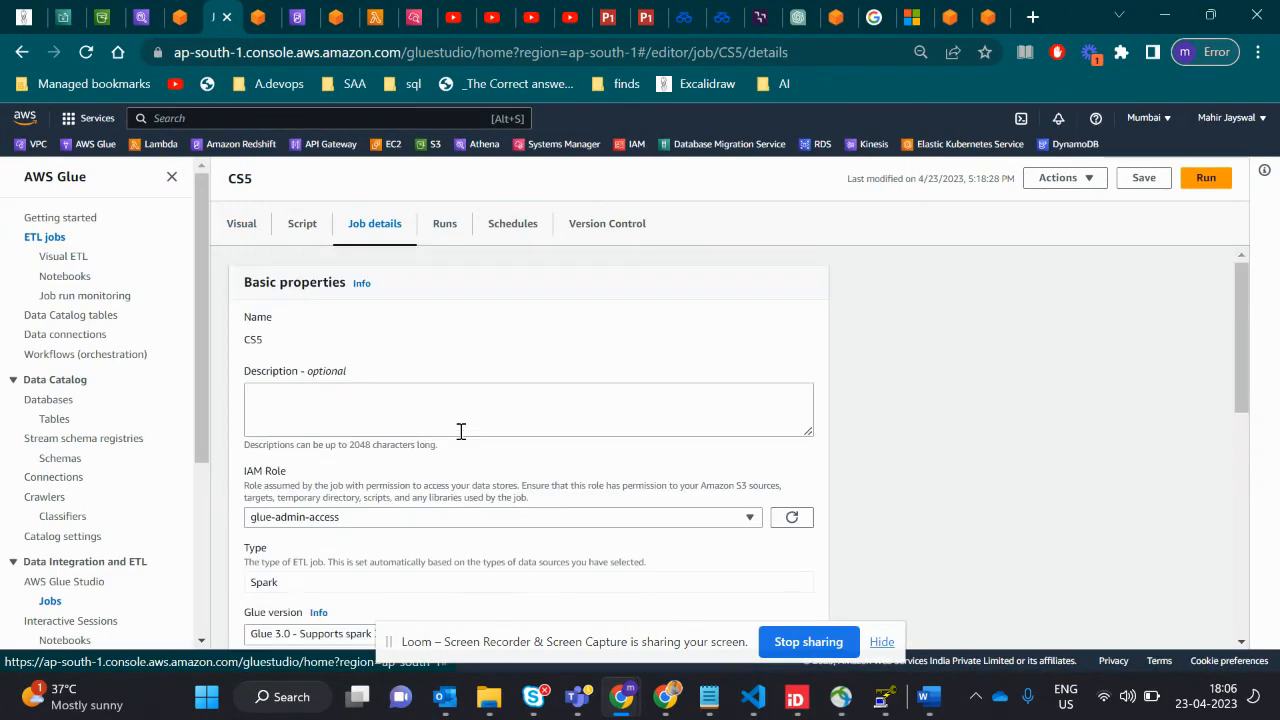
{"action": "left_click_drag", "start_coordinate": [277, 343], "coordinate": [237, 346]}
{"action": "scroll", "coordinate": [237, 350], "scroll_direction": "down", "scroll_amount": 3}
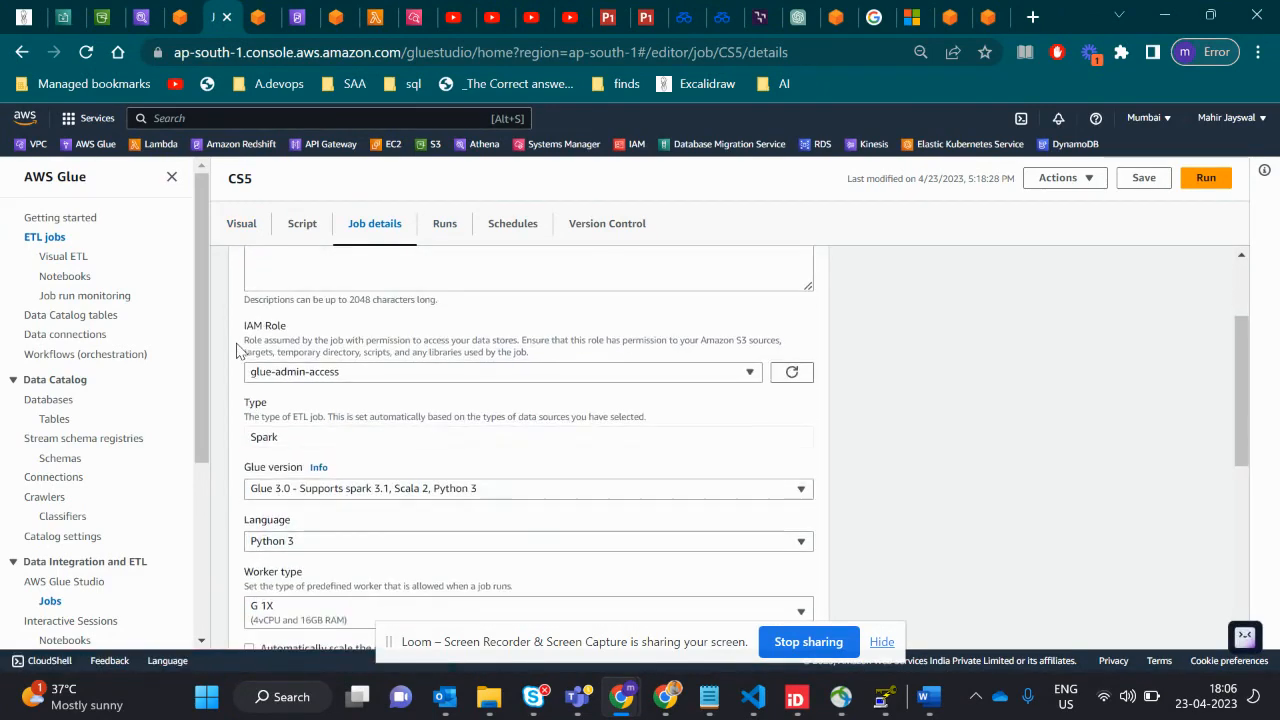
{"action": "scroll", "coordinate": [366, 366], "scroll_direction": "up", "scroll_amount": 2}
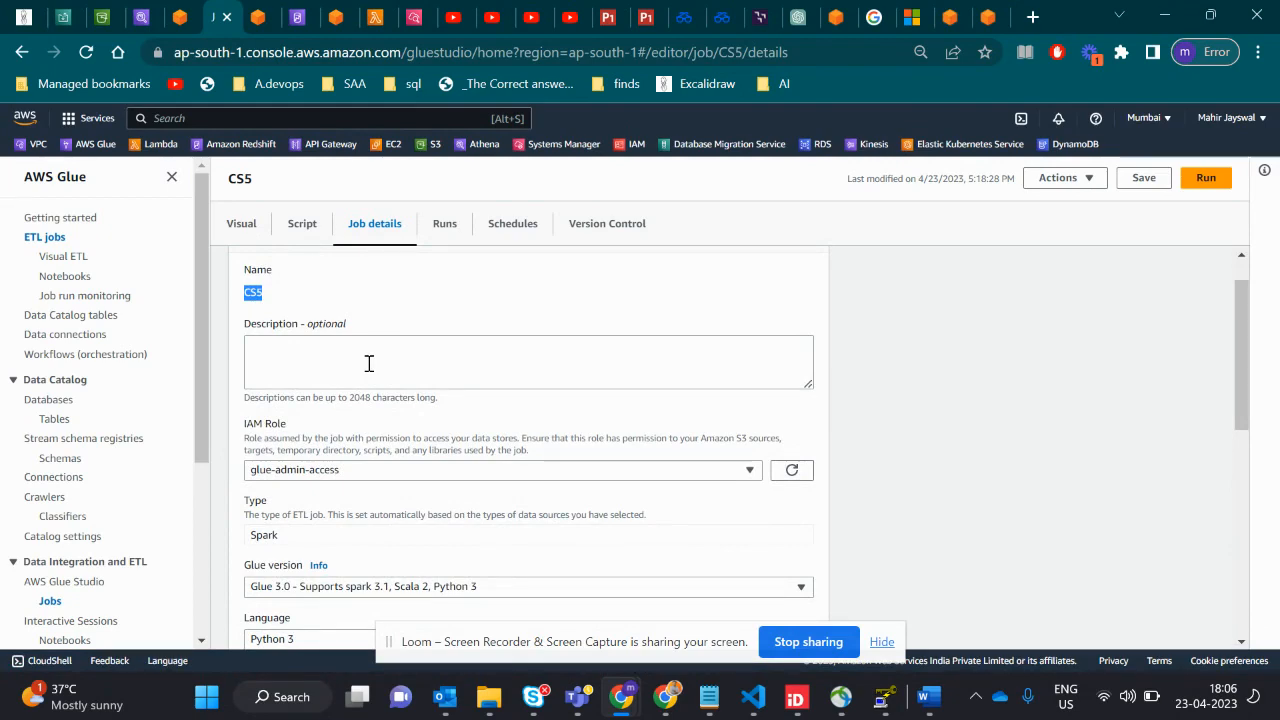
{"action": "scroll", "coordinate": [370, 336], "scroll_direction": "up", "scroll_amount": 1}
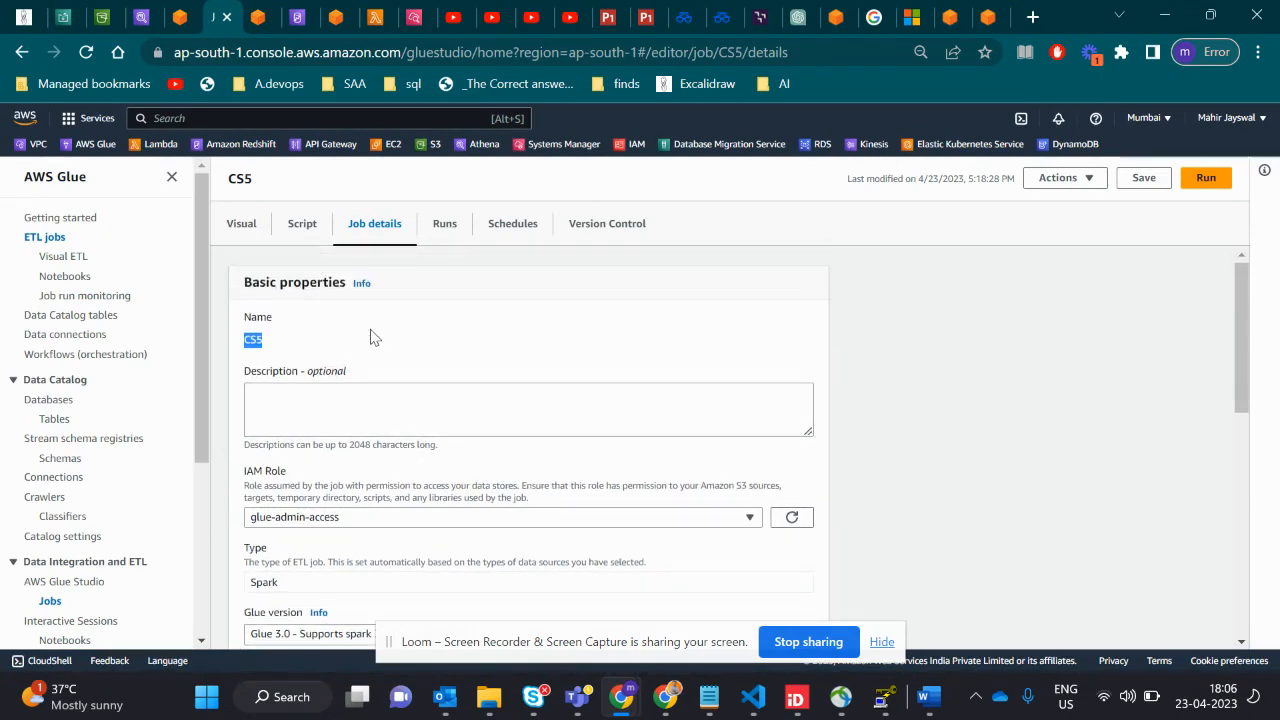
- Open the CS5 job's generated script, highlight its import and context setup lines, and examine the S3 source and ApplyMapping code
{"action": "left_click", "coordinate": [305, 243]}
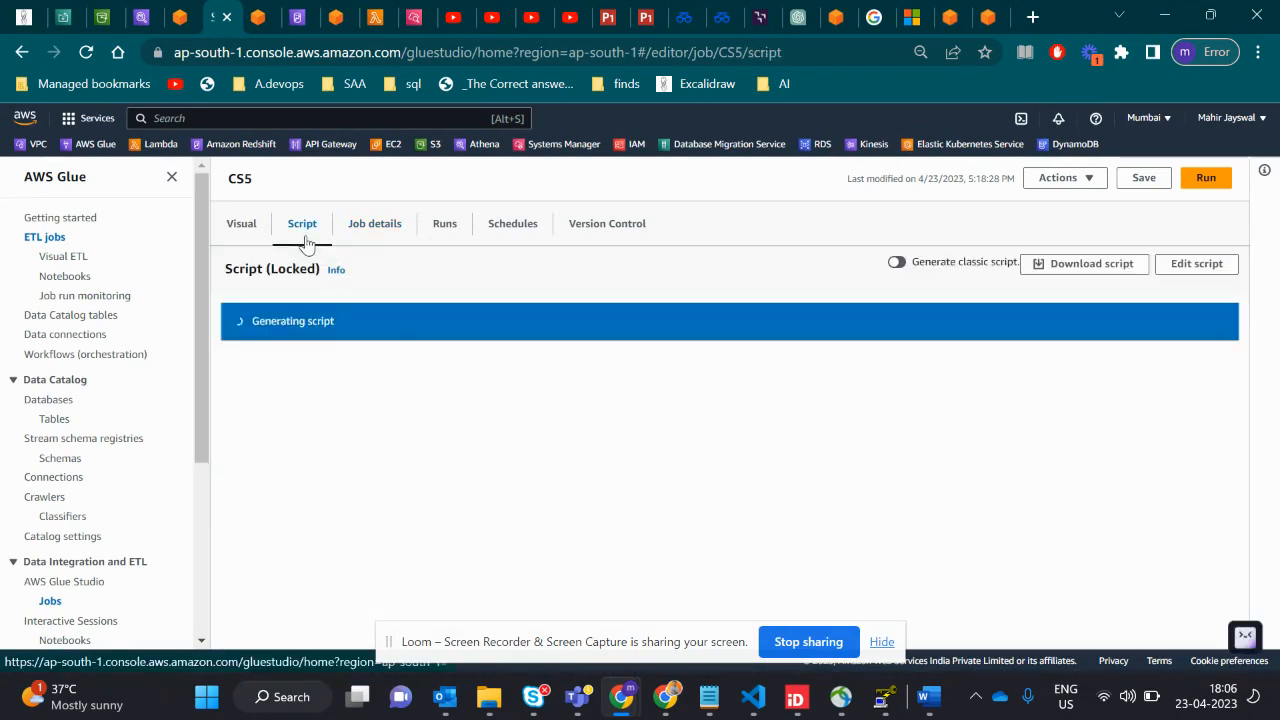
{"action": "left_click_drag", "start_coordinate": [360, 405], "coordinate": [272, 310]}
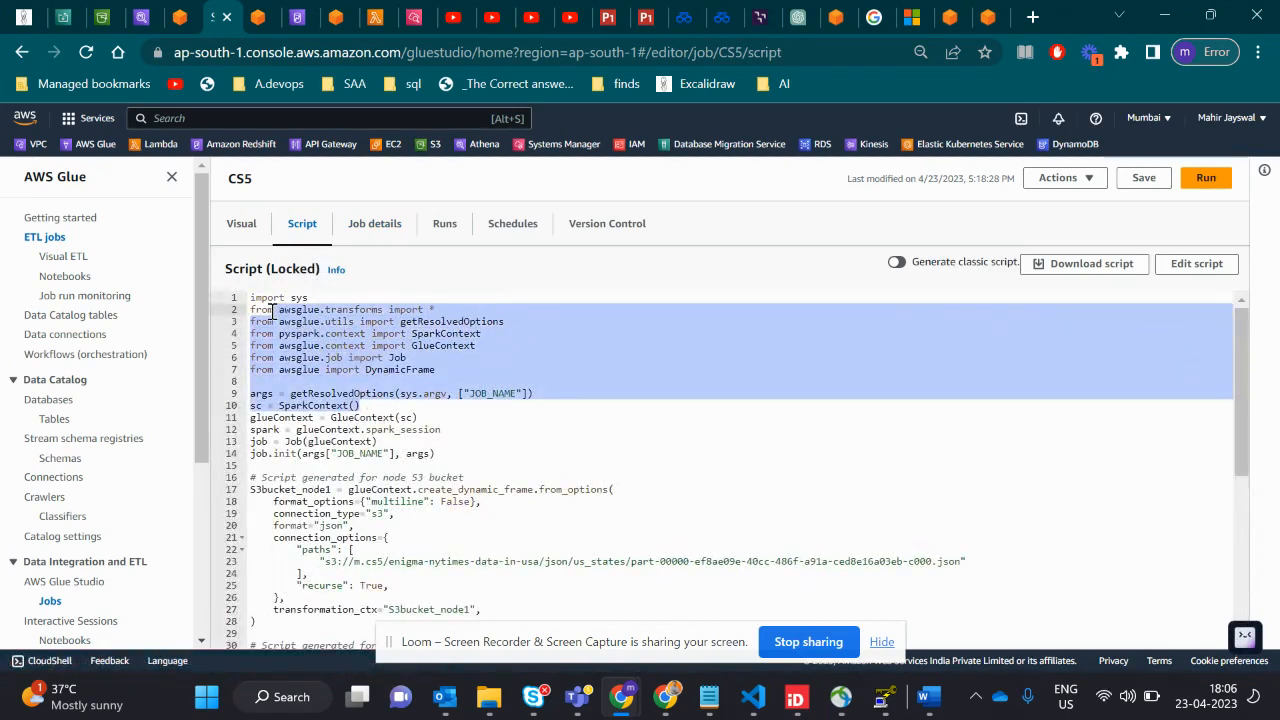
{"action": "scroll", "coordinate": [378, 545], "scroll_direction": "down", "scroll_amount": 3}
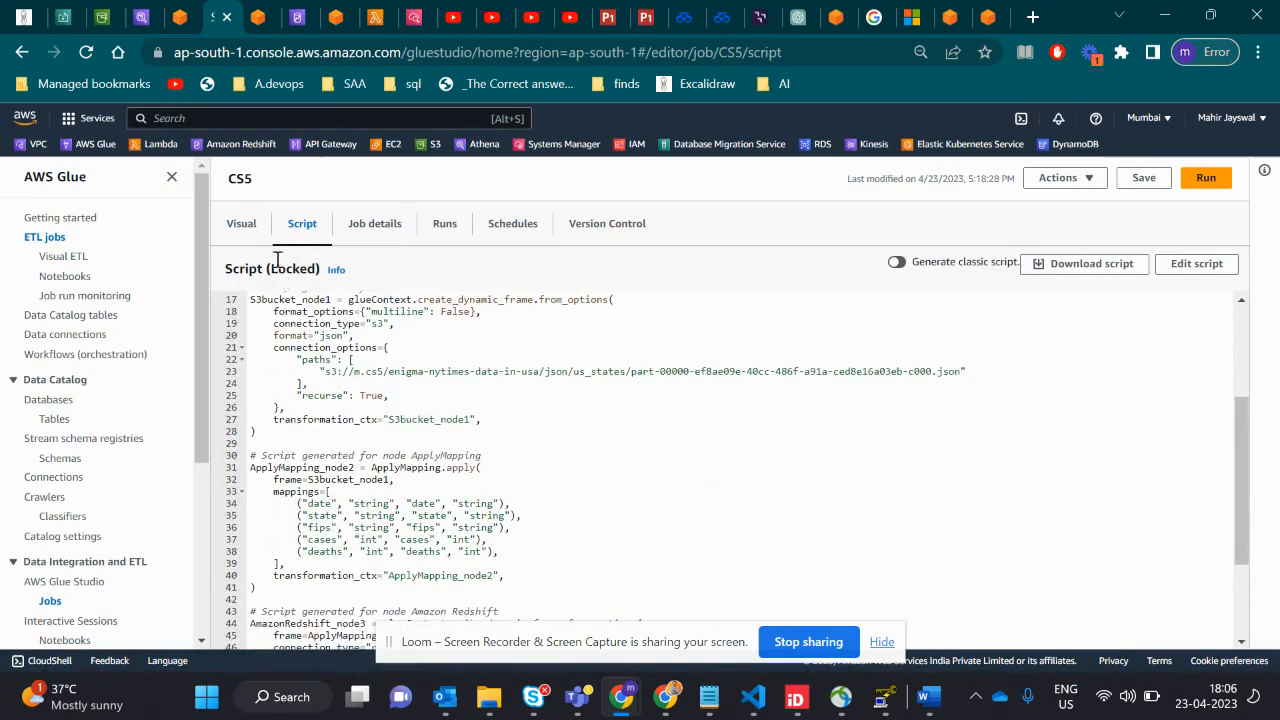
- Revisit the CS5 job's visual graph, open its run history and highlight the run status of the listed run
{"action": "left_click", "coordinate": [248, 232]}
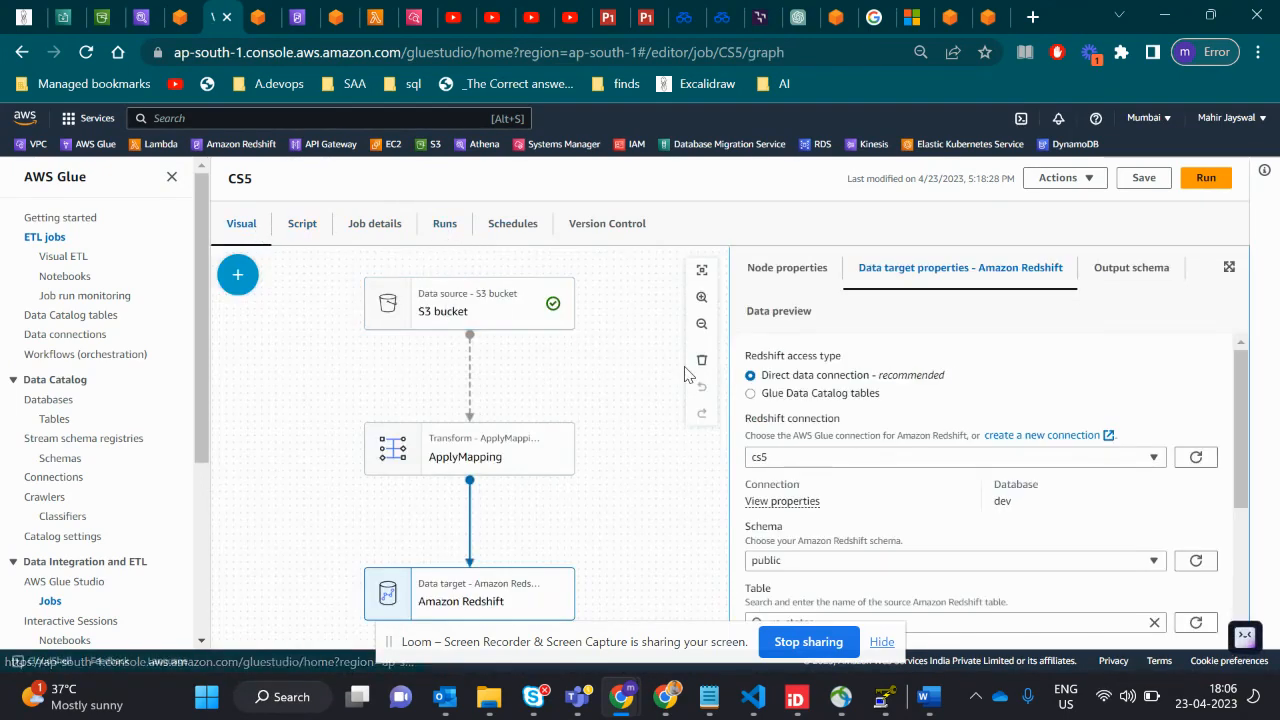
{"action": "scroll", "coordinate": [685, 374], "scroll_direction": "up", "scroll_amount": 1}
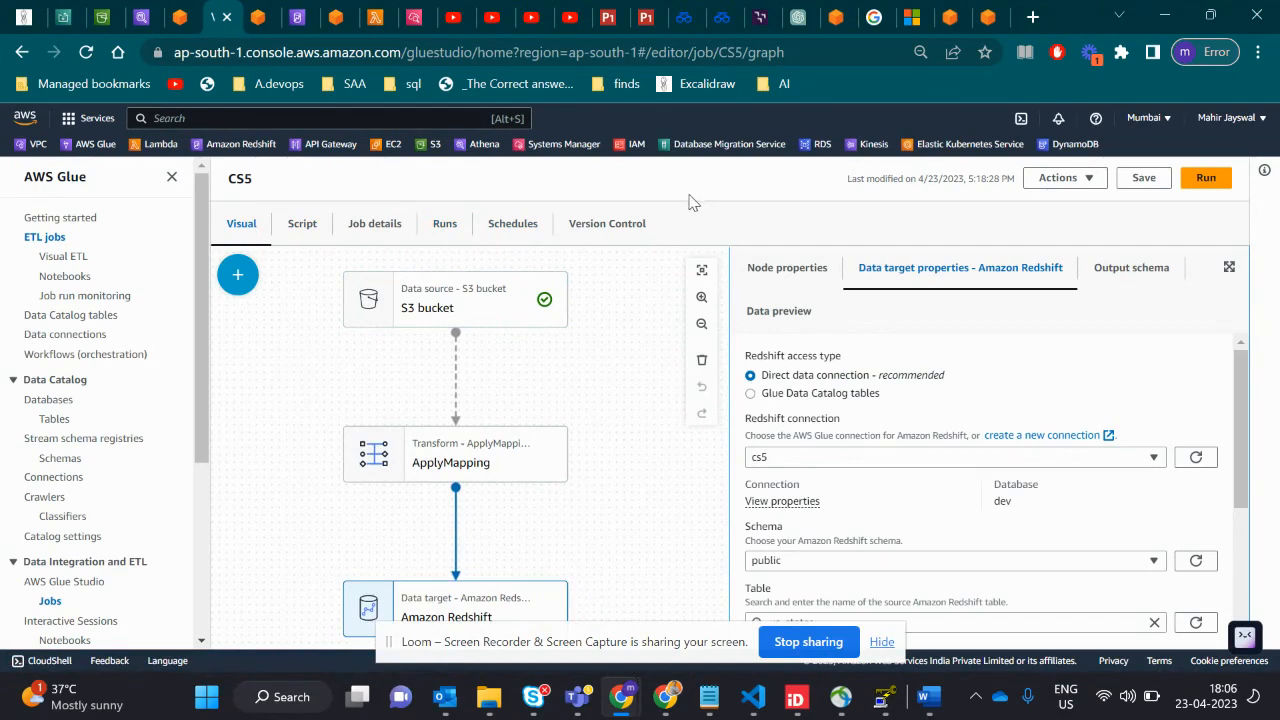
{"action": "left_click", "coordinate": [444, 224]}
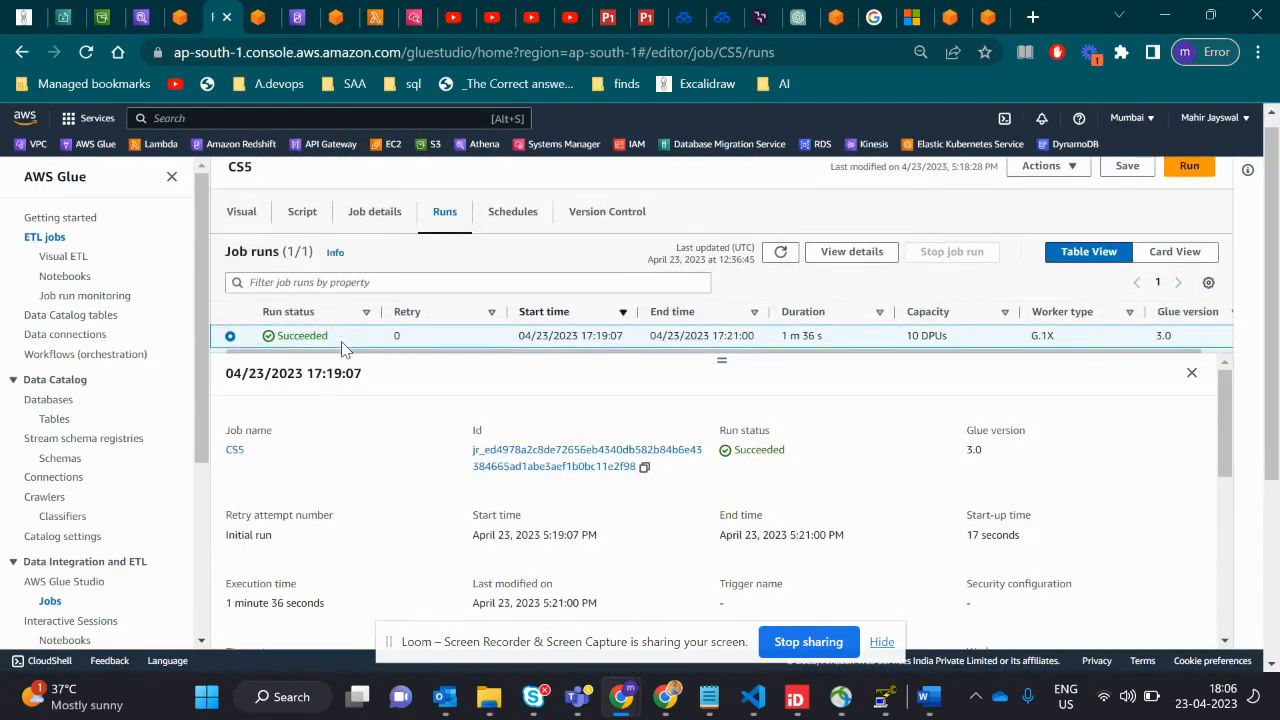
{"action": "double_click", "coordinate": [315, 328]}
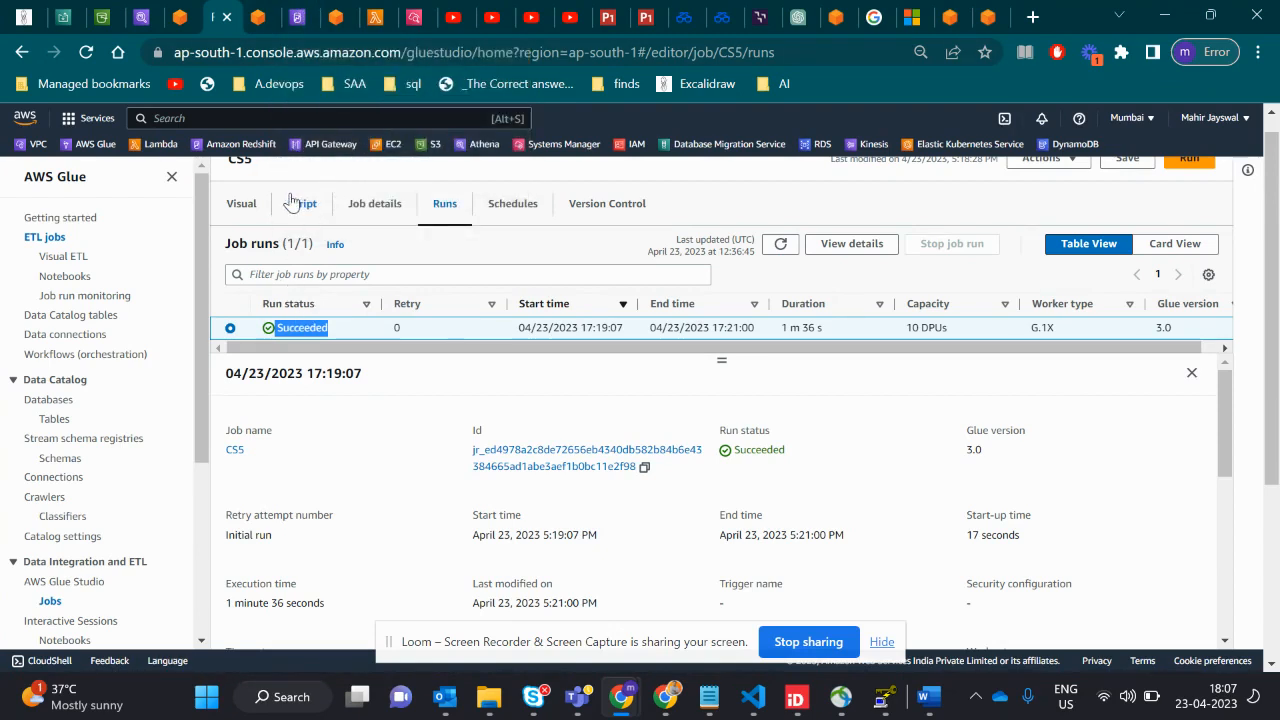
- Return to the CS5 job's visual graph, open the S3 source's properties and highlight the us_states folder in its S3 URL
{"action": "left_click", "coordinate": [245, 205]}
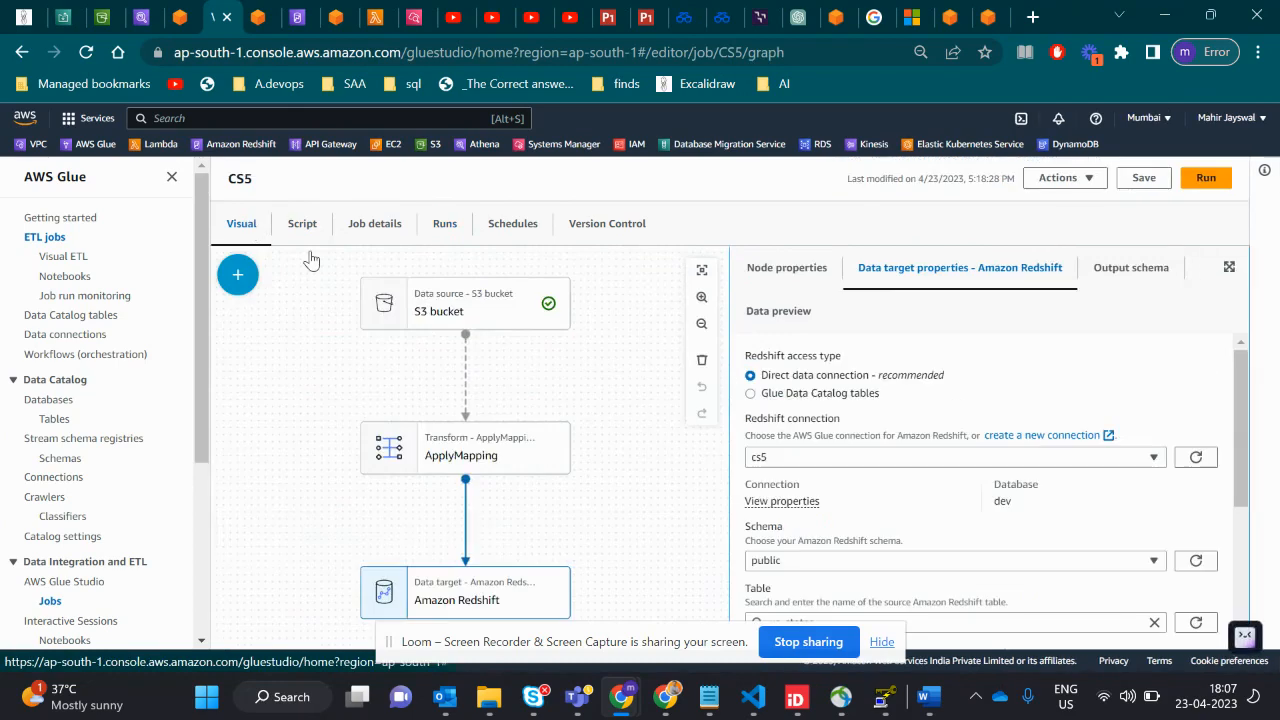
{"action": "left_click", "coordinate": [531, 318]}
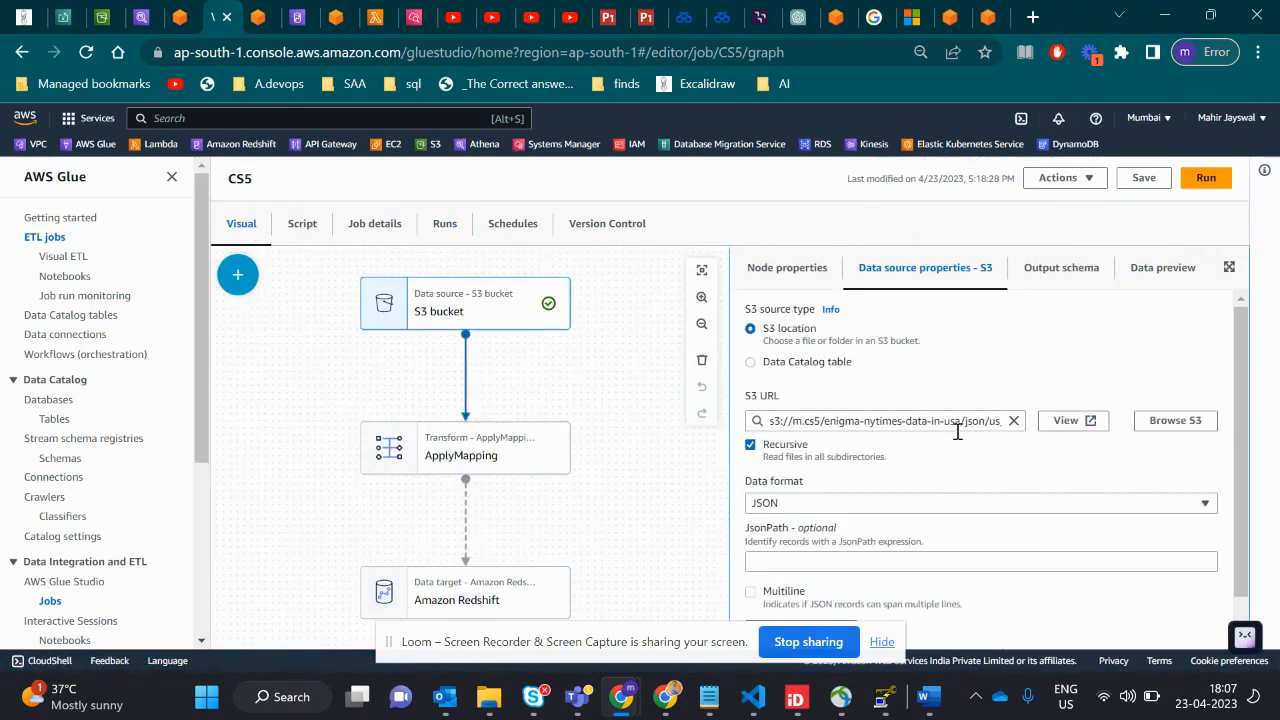
{"action": "left_click", "coordinate": [957, 429]}
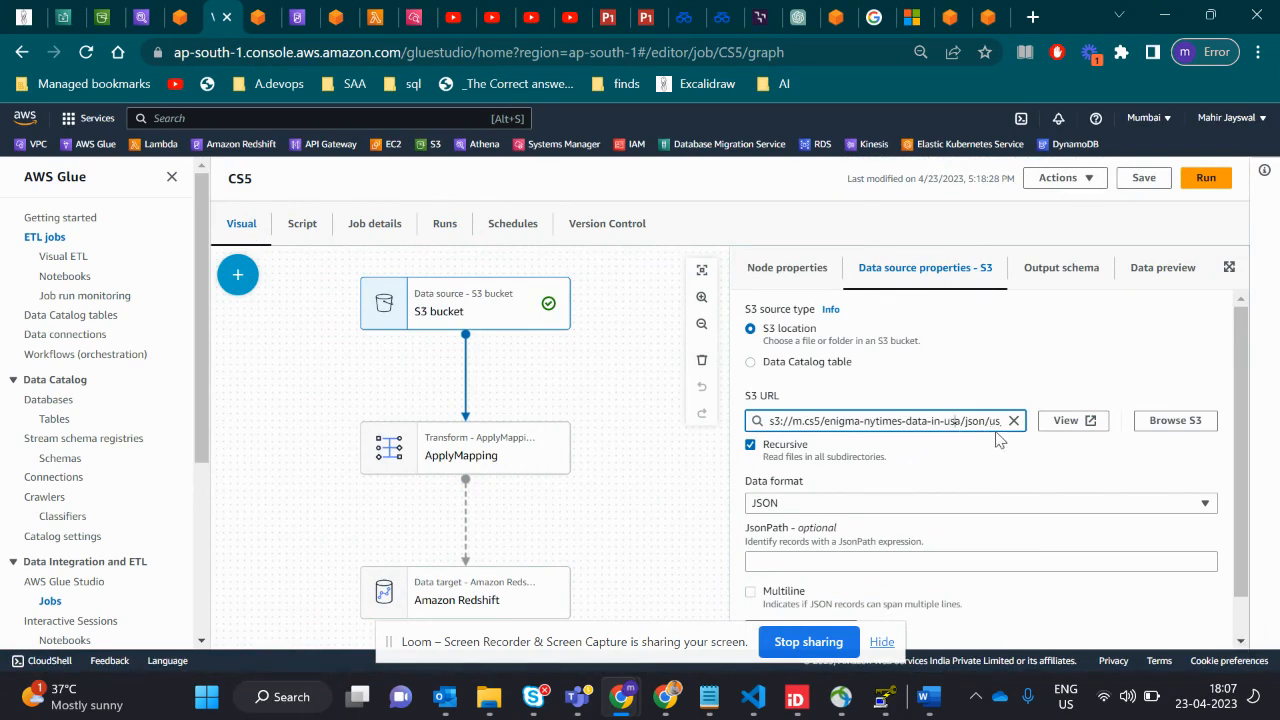
{"action": "left_click", "coordinate": [992, 421]}
{"action": "key", "text": "Right"}
{"action": "key", "text": "Right"}
{"action": "key", "text": "Right"}
{"action": "key", "text": "Right"}
{"action": "key", "text": "Right"}
{"action": "key", "text": "Right"}
{"action": "key", "text": "Right"}
{"action": "key", "text": "Right"}
{"action": "key", "text": "Right"}
{"action": "key", "text": "Right"}
{"action": "key", "text": "Right"}
{"action": "key", "text": "Right"}
{"action": "key", "text": "Right"}
{"action": "key", "text": "Right"}
{"action": "key", "text": "Right"}
{"action": "key", "text": "Right"}
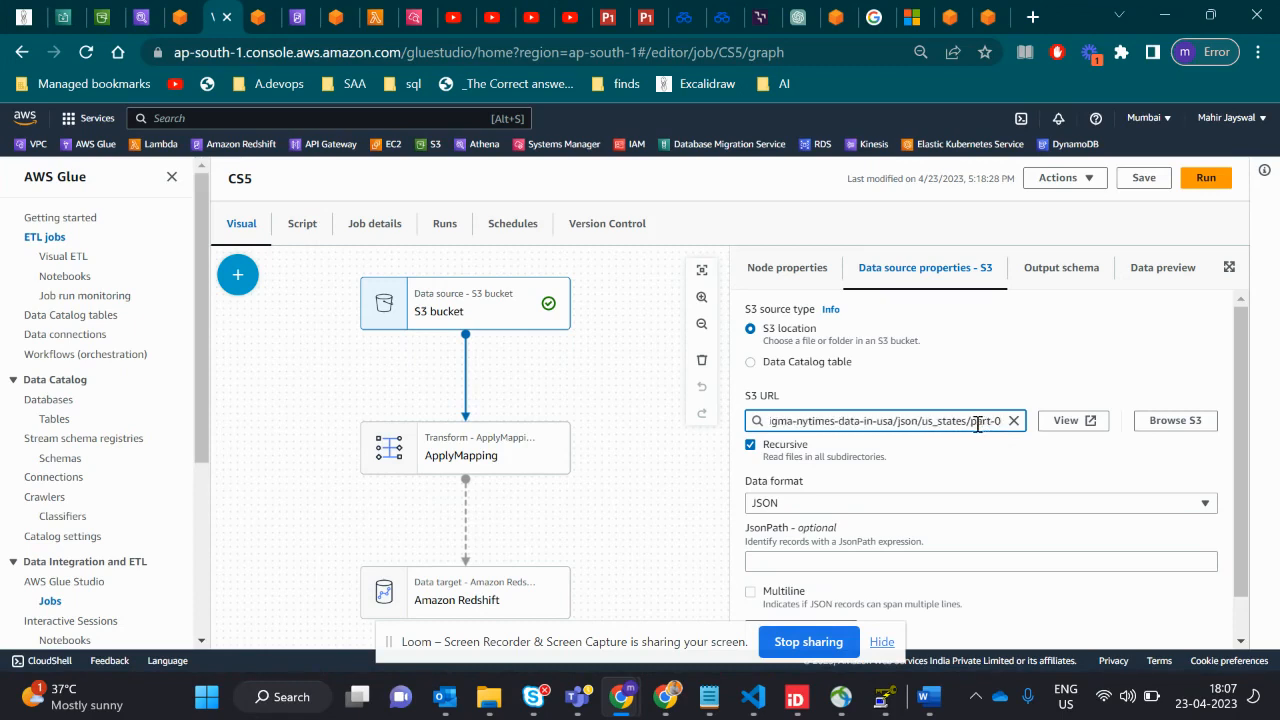
{"action": "left_click_drag", "start_coordinate": [970, 421], "coordinate": [935, 421]}
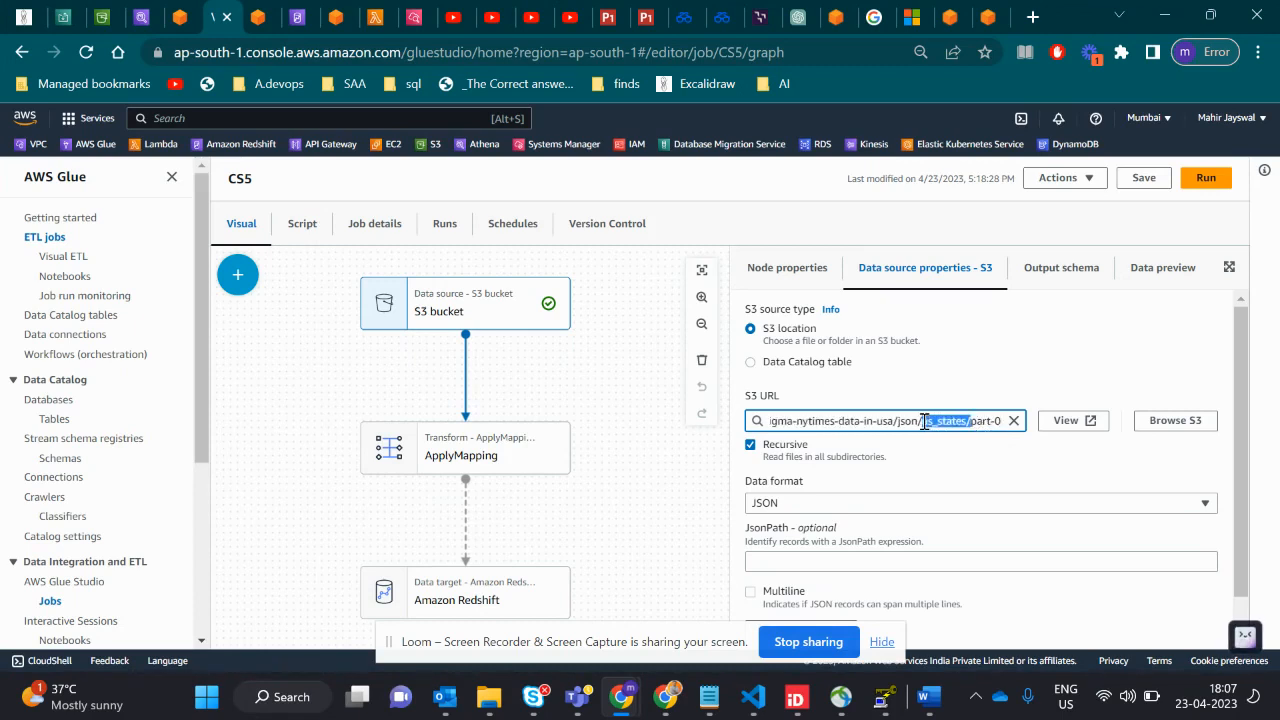
{"action": "left_click", "coordinate": [920, 466]}
- Examine the Amazon Redshift target's schema, table and data handling settings in the CS5 job
{"action": "scroll", "coordinate": [917, 465], "scroll_direction": "down", "scroll_amount": 1}
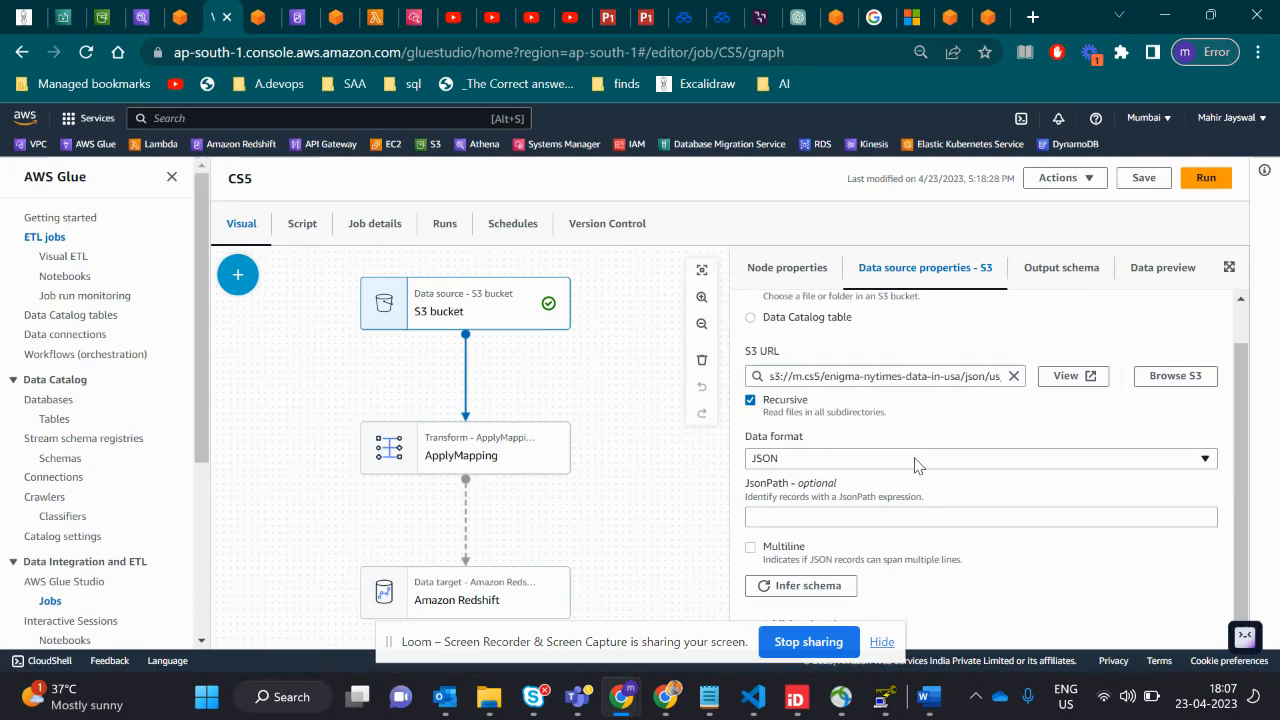
{"action": "left_click", "coordinate": [492, 602]}
{"action": "scroll", "coordinate": [1000, 500], "scroll_direction": "down", "scroll_amount": 2}
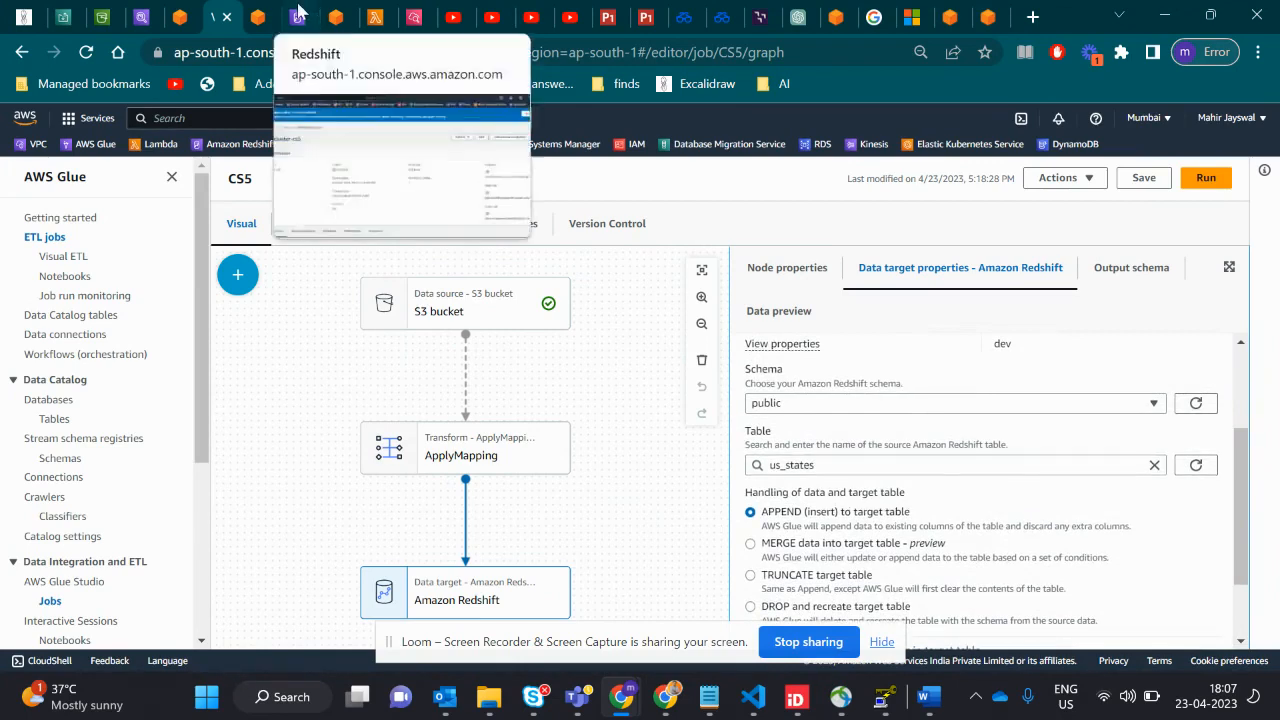
- Switch to Redshift query editor v2 and run only the query "select * from us_states"
{"action": "left_click", "coordinate": [300, 17]}
{"action": "left_click", "coordinate": [336, 17]}
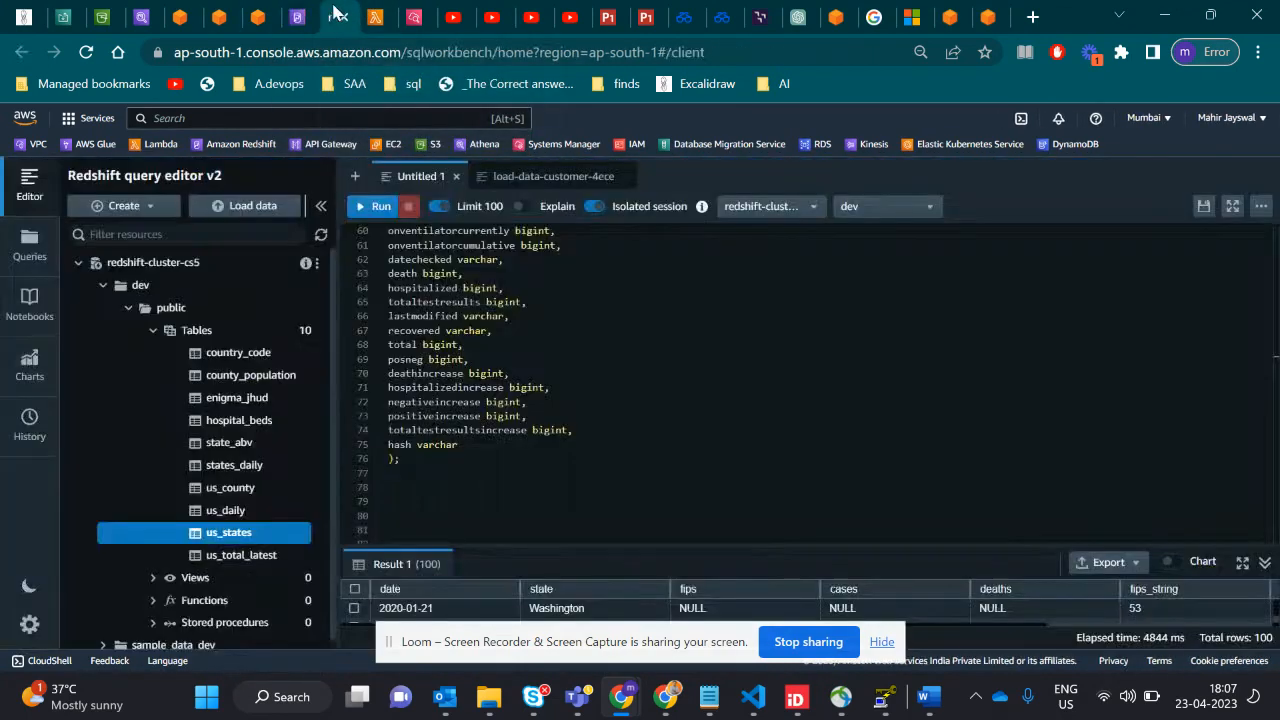
{"action": "left_click", "coordinate": [452, 490]}
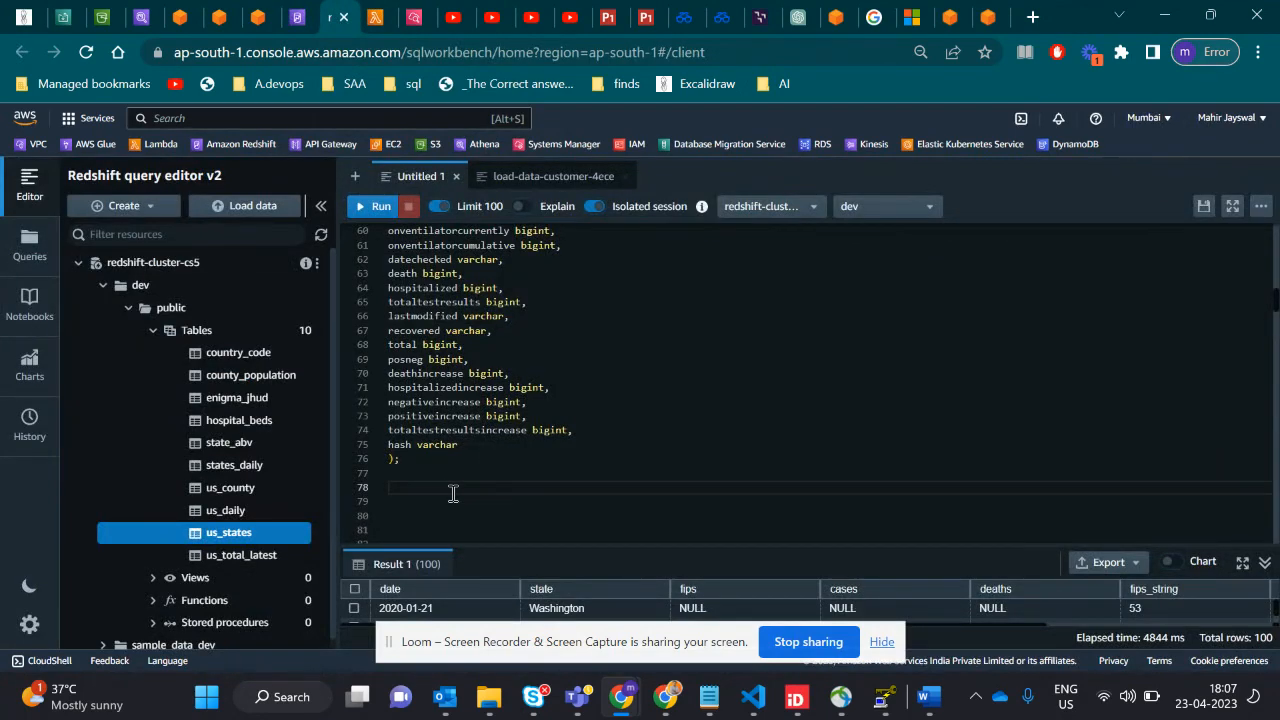
{"action": "scroll", "coordinate": [452, 492], "scroll_direction": "down", "scroll_amount": 5}
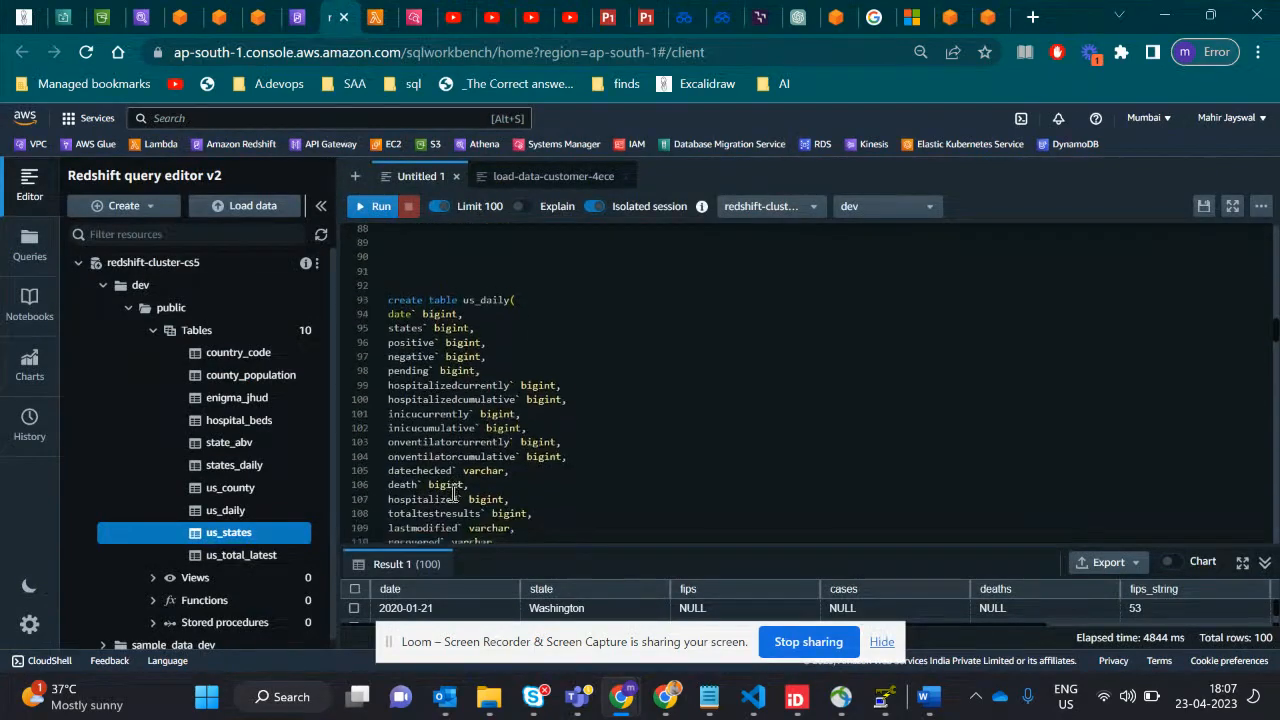
{"action": "scroll", "coordinate": [452, 492], "scroll_direction": "up", "scroll_amount": 3}
{"action": "left_click", "coordinate": [421, 424]}
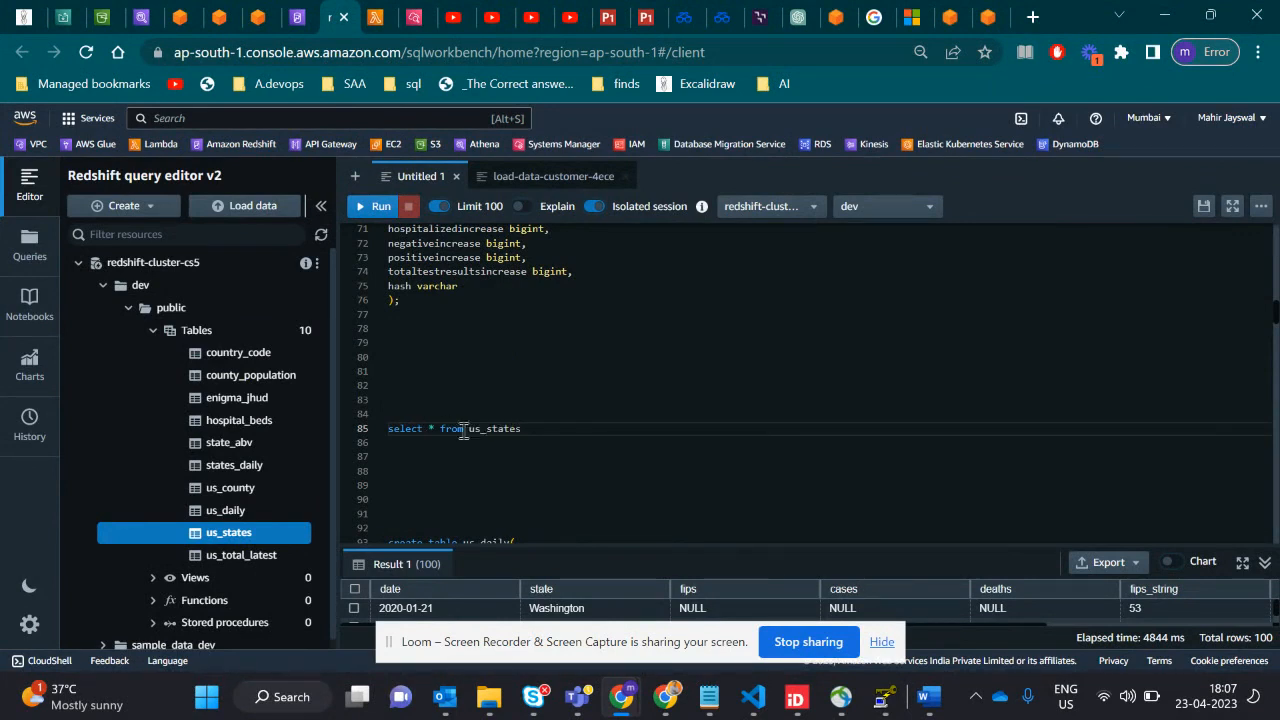
{"action": "left_click", "coordinate": [394, 431], "text": "shift"}
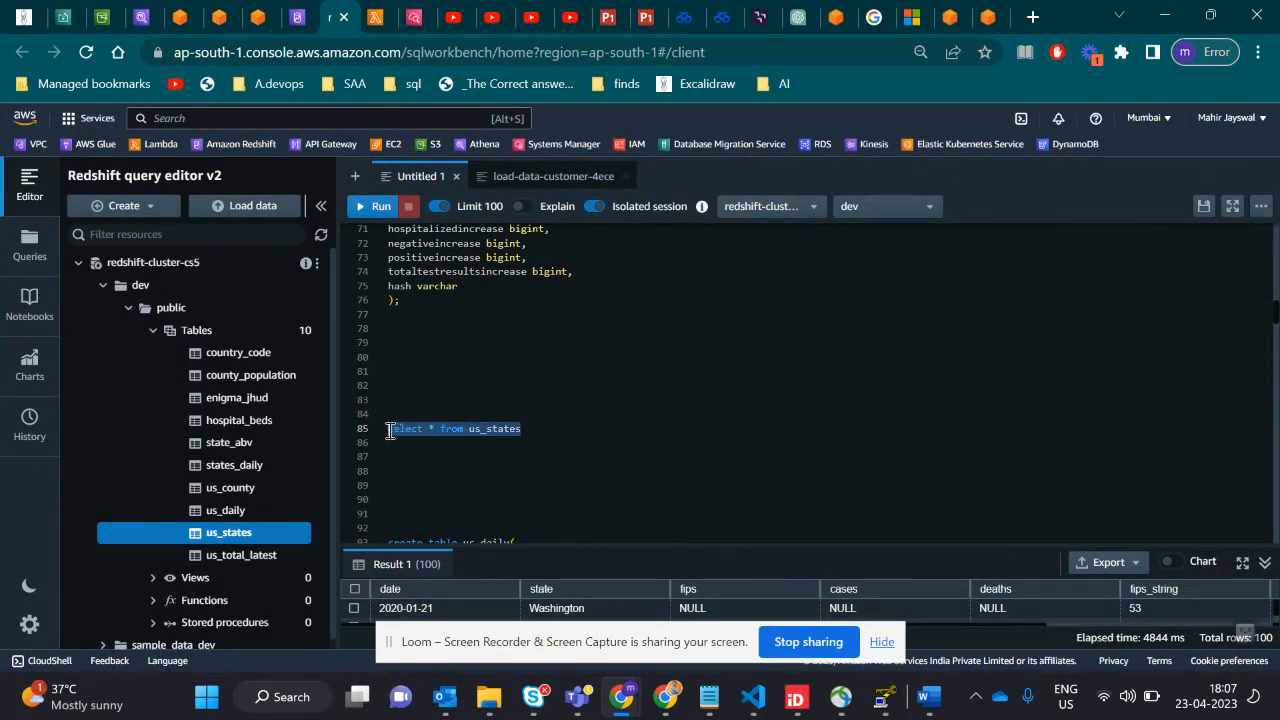
{"action": "left_click", "coordinate": [378, 207]}
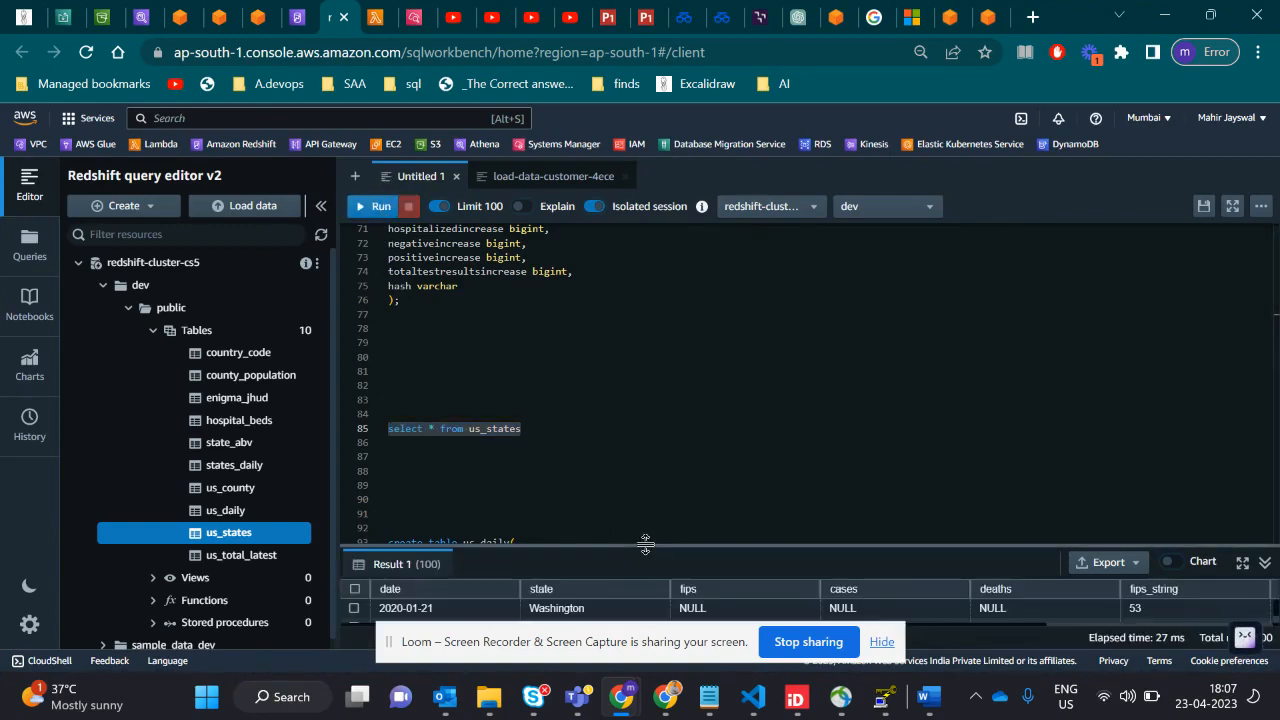
- Enlarge the results pane, sort the us_states rows by fips_string in ascending order and look through the records
{"action": "left_click_drag", "start_coordinate": [646, 542], "coordinate": [648, 366]}
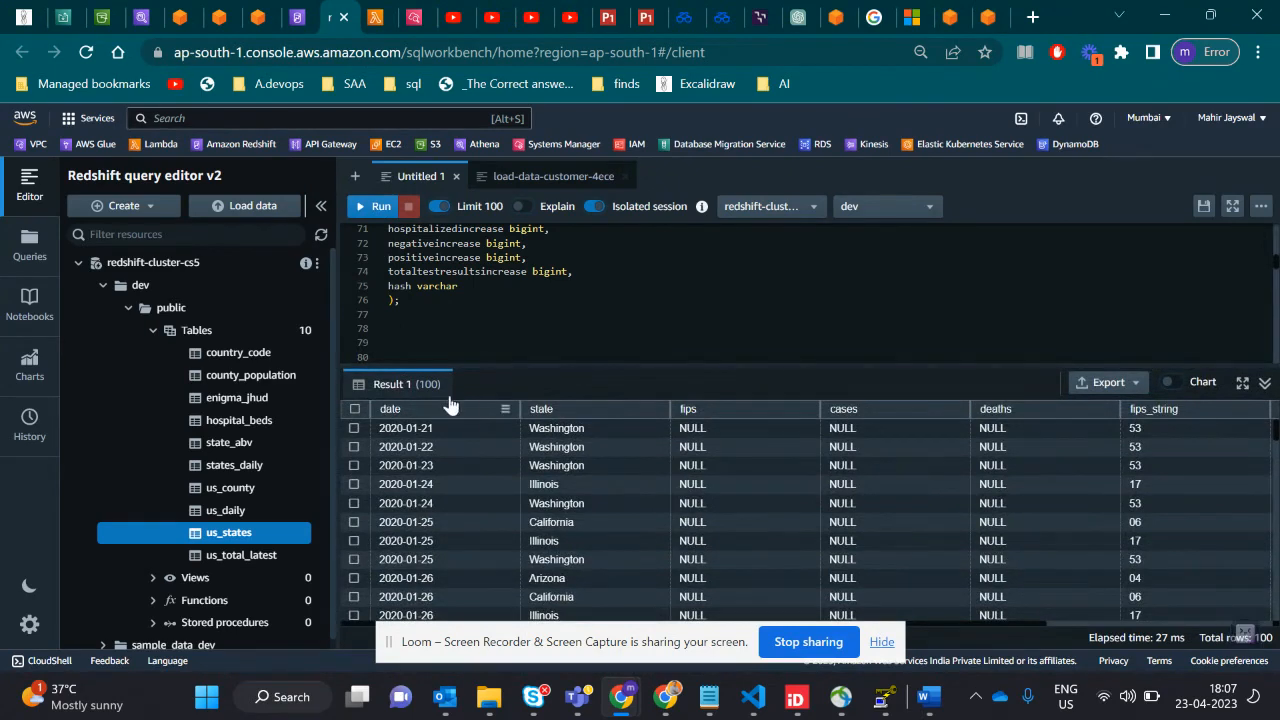
{"action": "left_click", "coordinate": [563, 416]}
{"action": "left_click", "coordinate": [706, 417]}
{"action": "left_click", "coordinate": [1180, 421]}
{"action": "scroll", "coordinate": [990, 517], "scroll_direction": "down", "scroll_amount": 8}
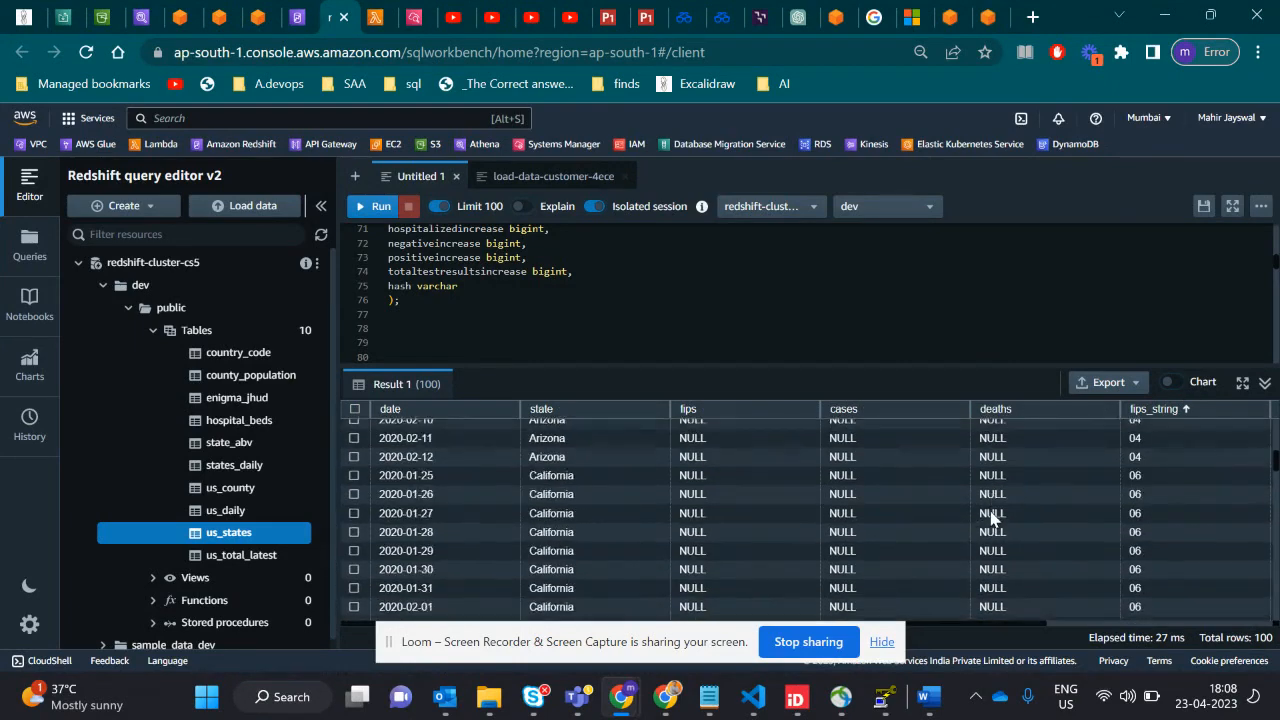
{"action": "scroll", "coordinate": [990, 517], "scroll_direction": "down", "scroll_amount": 5}
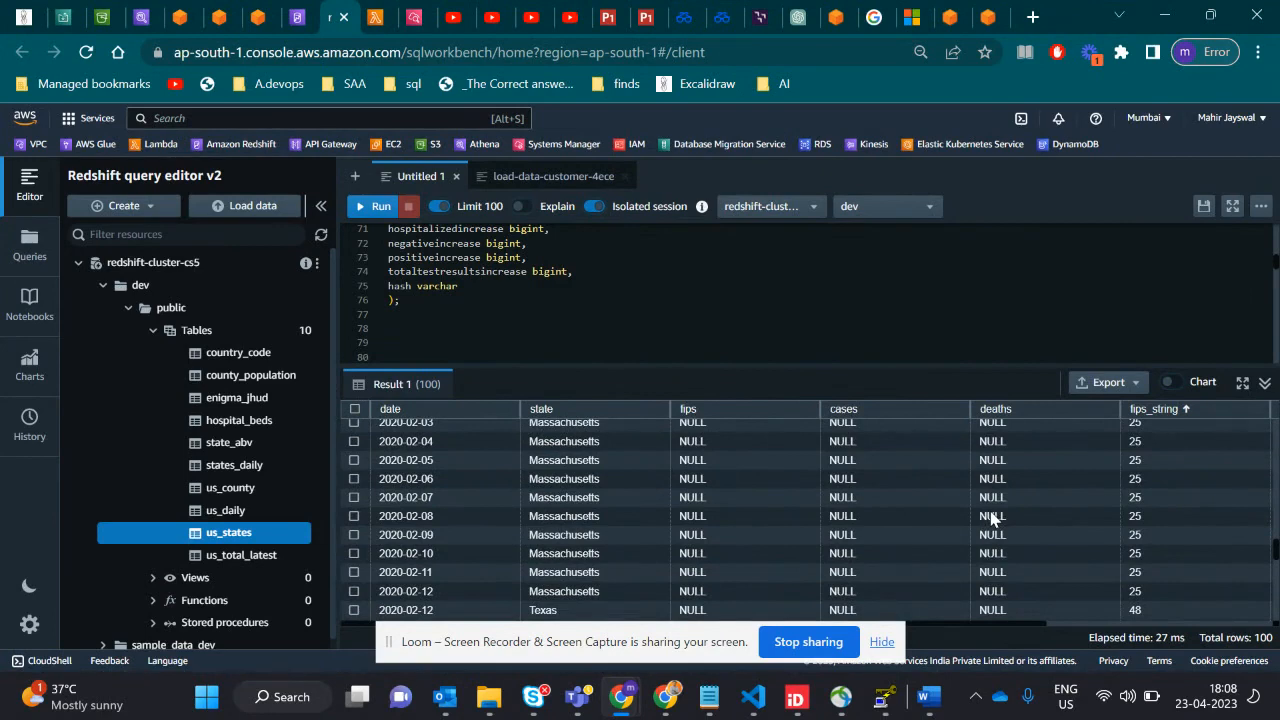
{"action": "scroll", "coordinate": [866, 551], "scroll_direction": "down", "scroll_amount": 5}
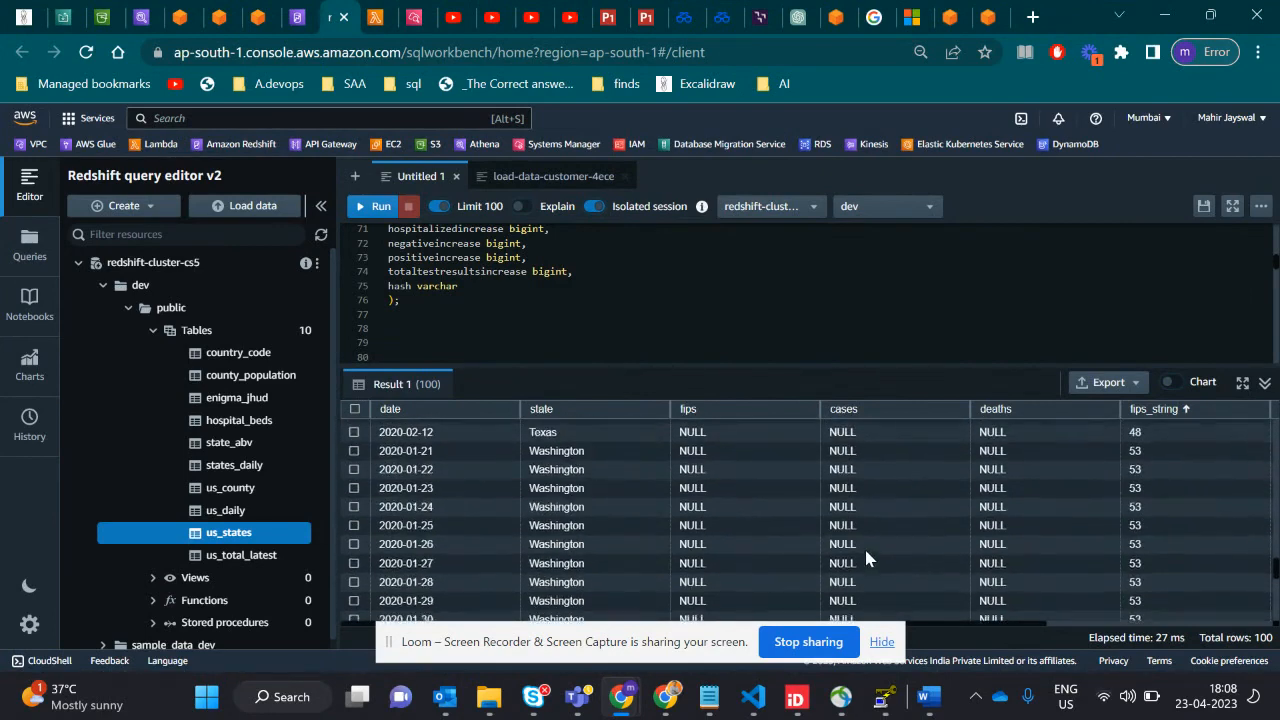
{"action": "scroll", "coordinate": [866, 551], "scroll_direction": "up", "scroll_amount": 4}
{"action": "scroll", "coordinate": [866, 551], "scroll_direction": "up", "scroll_amount": 3}
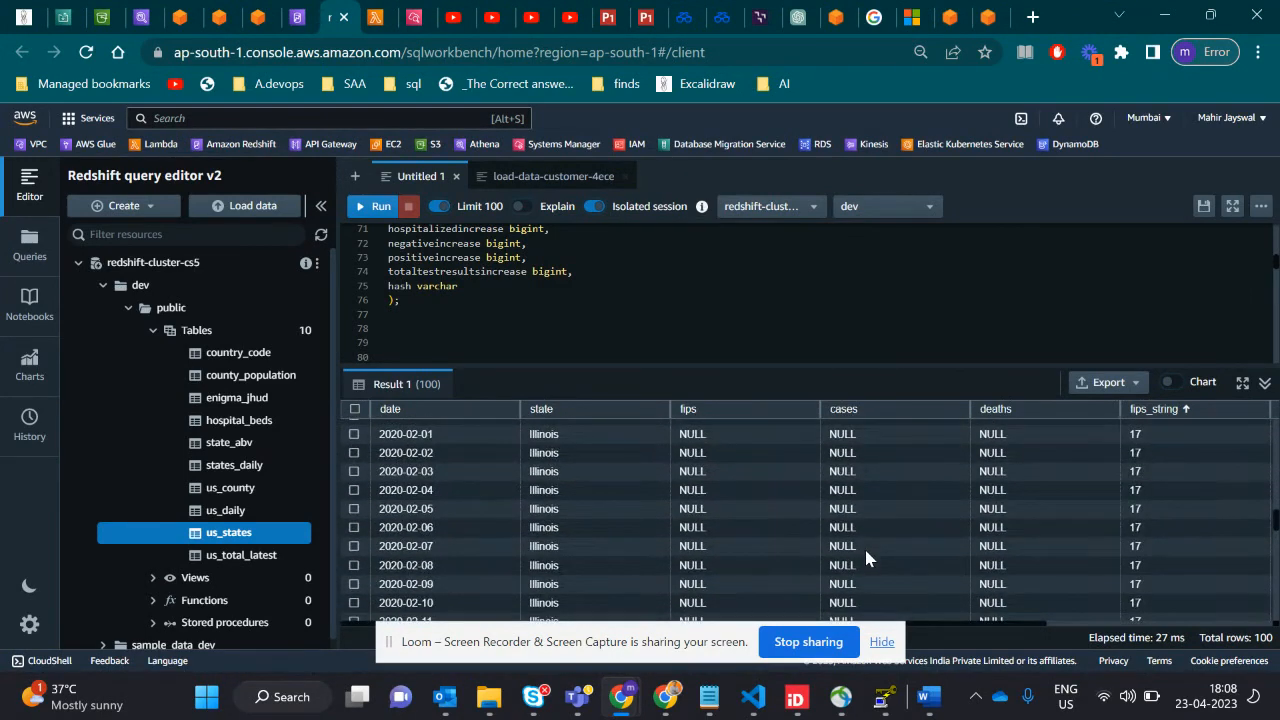
- Switch to the CS5 Lambda function, show its S3 trigger configuration and highlight the function's name
{"action": "left_click", "coordinate": [372, 26]}
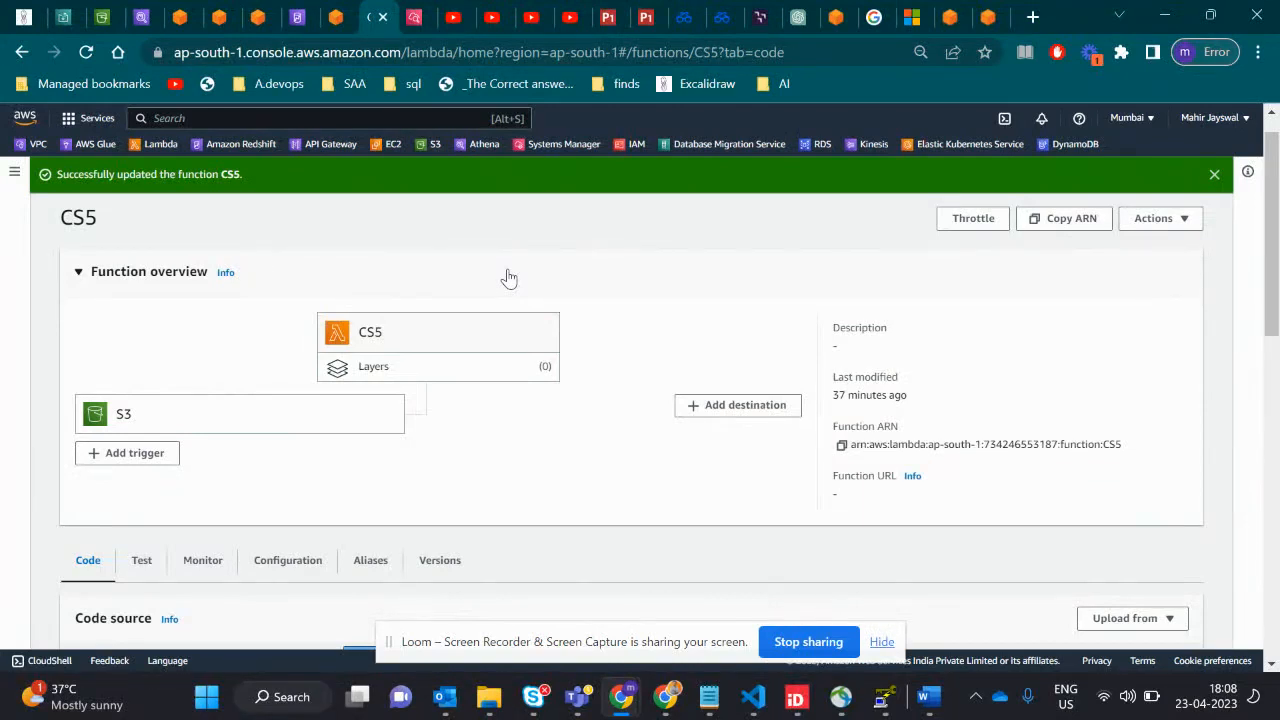
{"action": "left_click", "coordinate": [233, 423]}
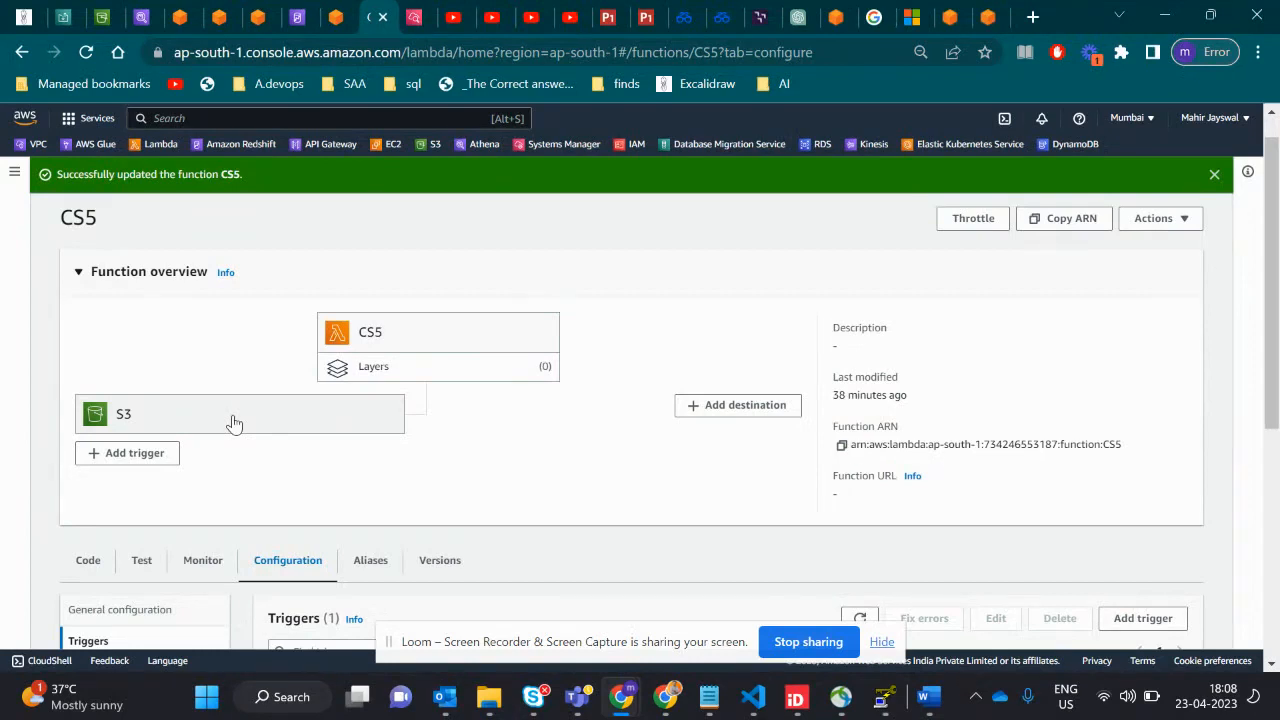
{"action": "scroll", "coordinate": [228, 386], "scroll_direction": "up", "scroll_amount": 1}
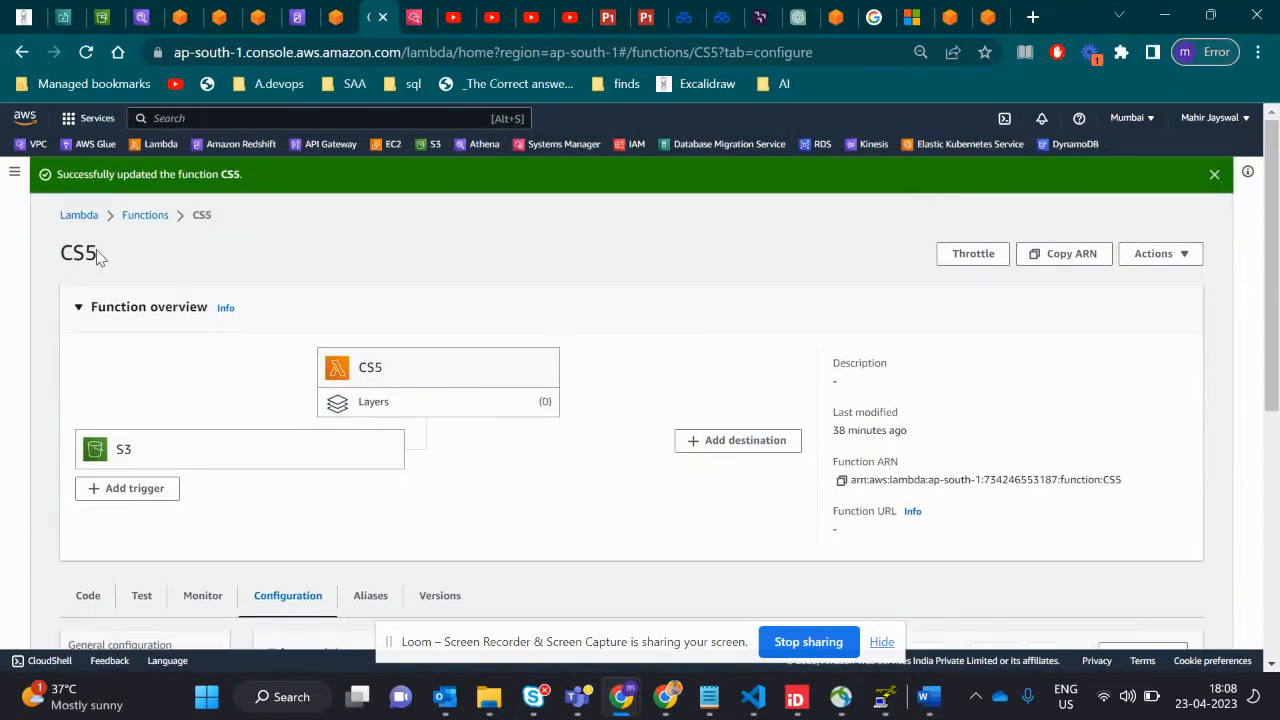
{"action": "left_click_drag", "start_coordinate": [97, 258], "coordinate": [40, 263]}
{"action": "left_click", "coordinate": [190, 357]}
{"action": "scroll", "coordinate": [192, 358], "scroll_direction": "down", "scroll_amount": 3}
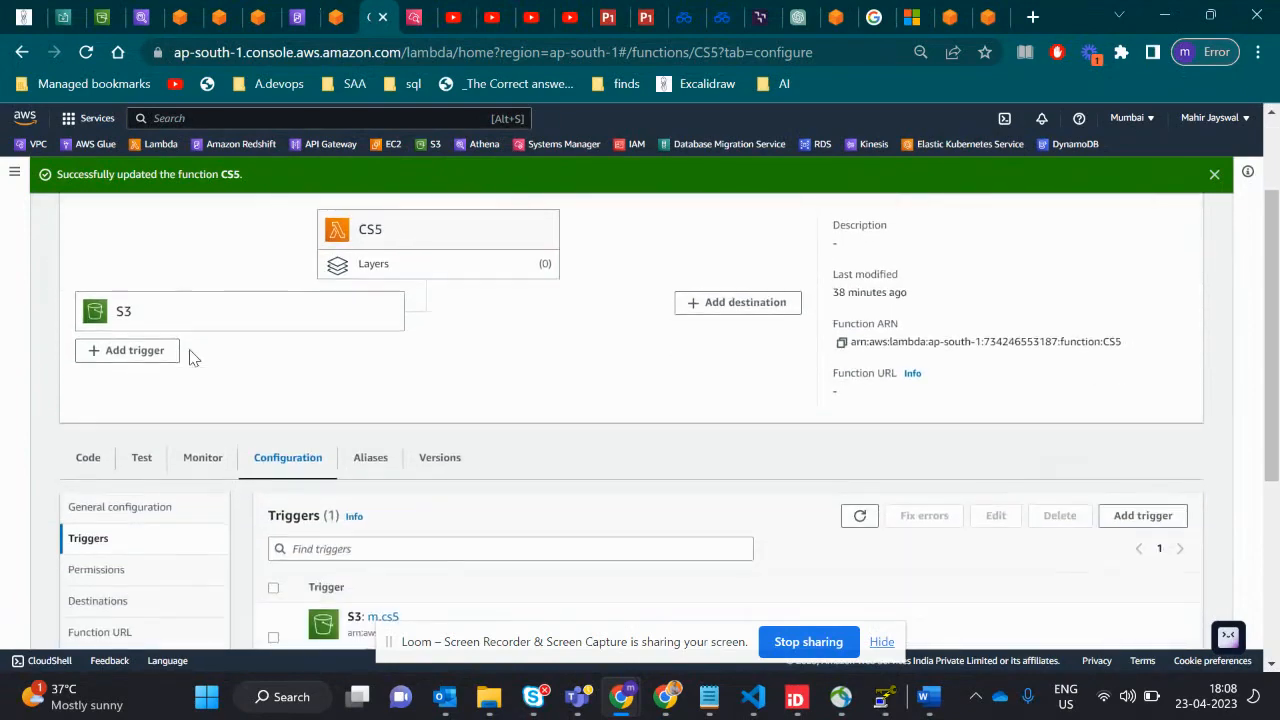
- Open the CS5 function's code source and read through lambda_function.py
{"action": "left_click", "coordinate": [89, 437]}
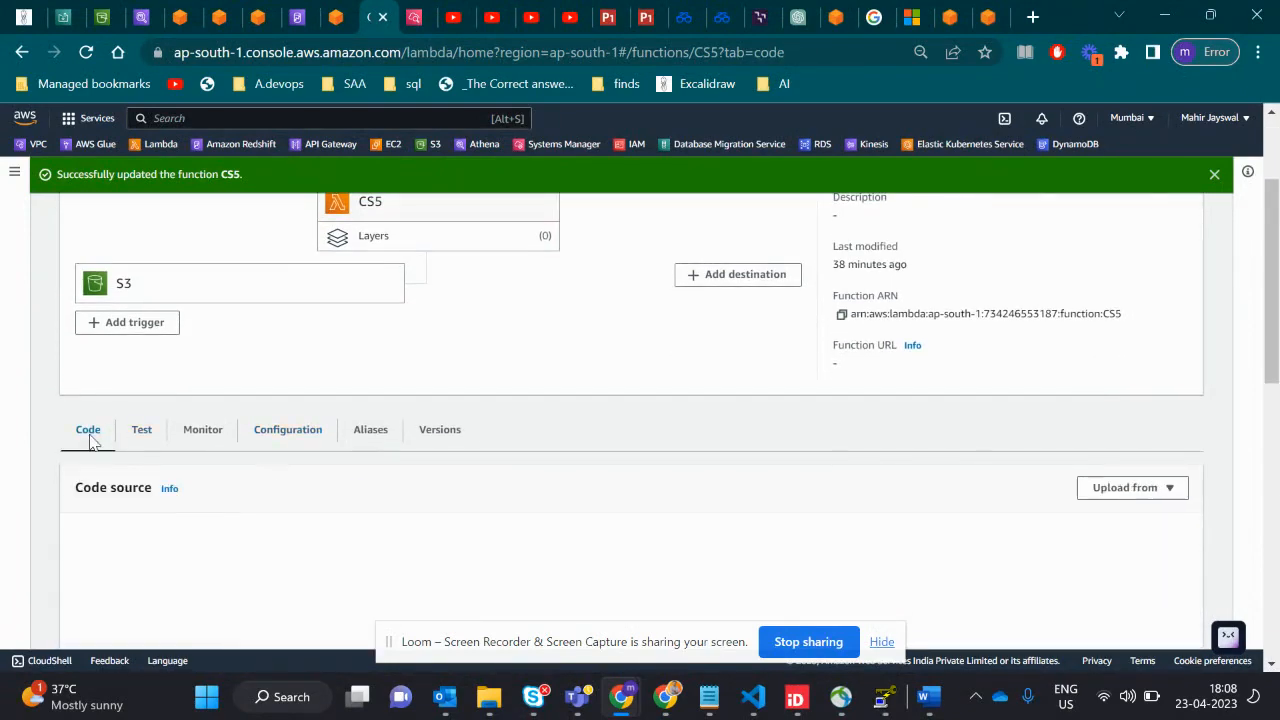
{"action": "scroll", "coordinate": [482, 394], "scroll_direction": "down", "scroll_amount": 2}
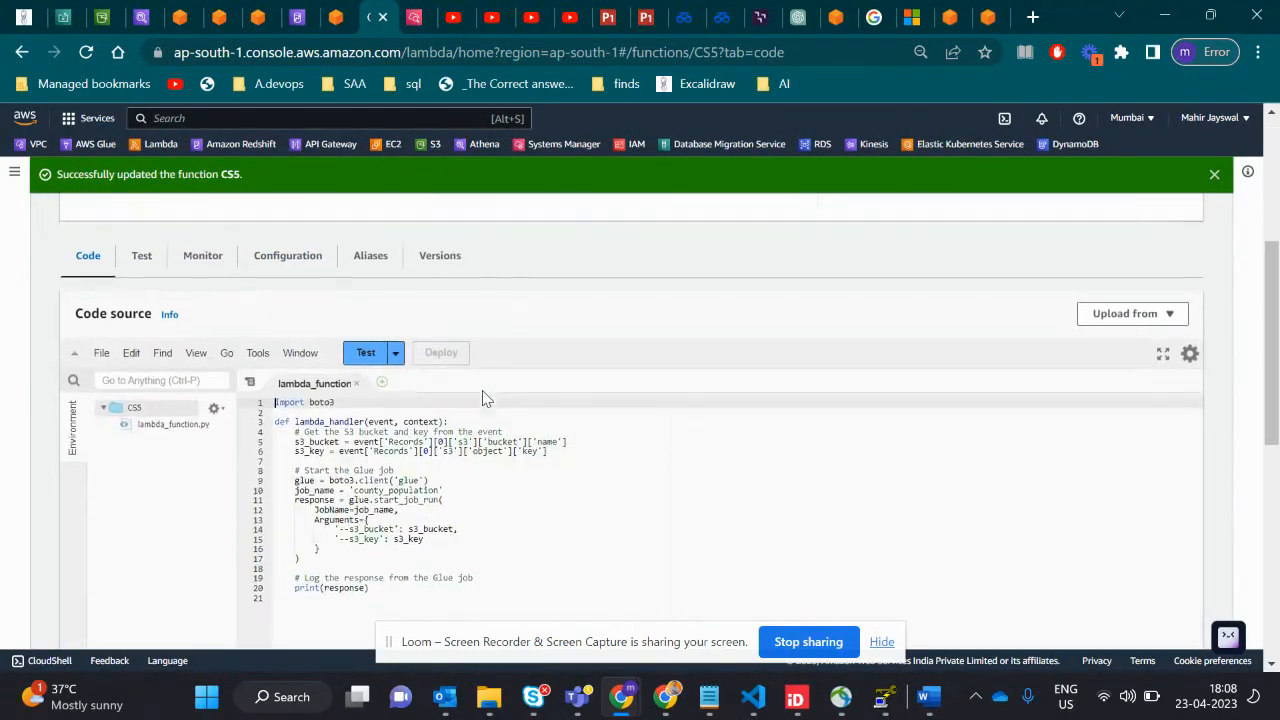
{"action": "scroll", "coordinate": [482, 397], "scroll_direction": "down", "scroll_amount": 1}
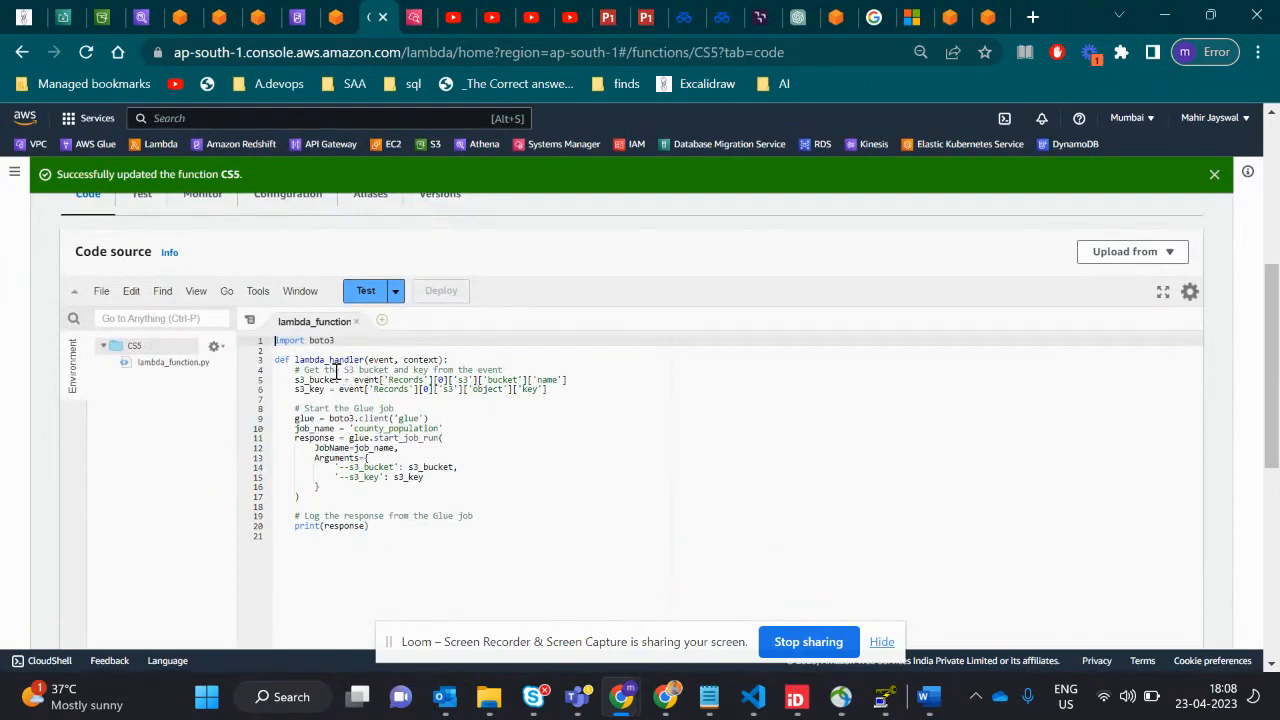
{"action": "scroll", "coordinate": [336, 370], "scroll_direction": "up", "scroll_amount": 3}
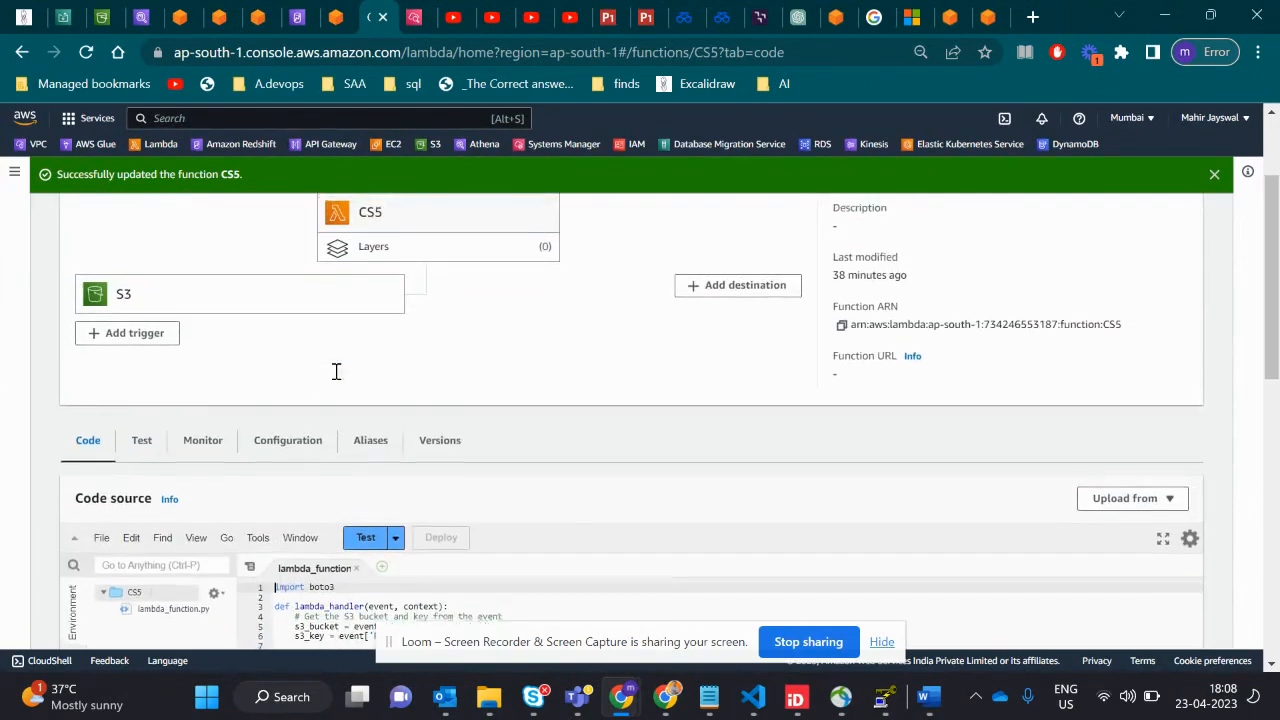
- Reopen the CS5 function's S3 trigger and highlight the m.cs5 bucket it is attached to
{"action": "left_click", "coordinate": [145, 302]}
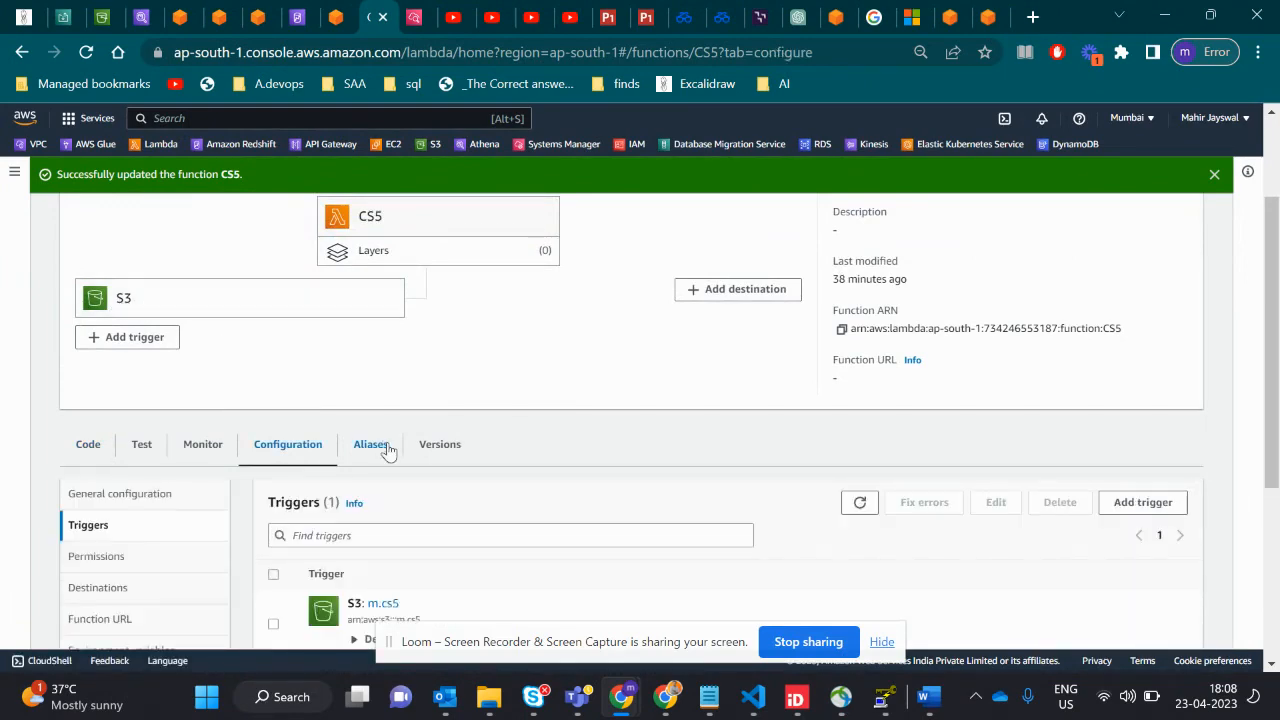
{"action": "left_click_drag", "start_coordinate": [401, 428], "coordinate": [368, 424]}
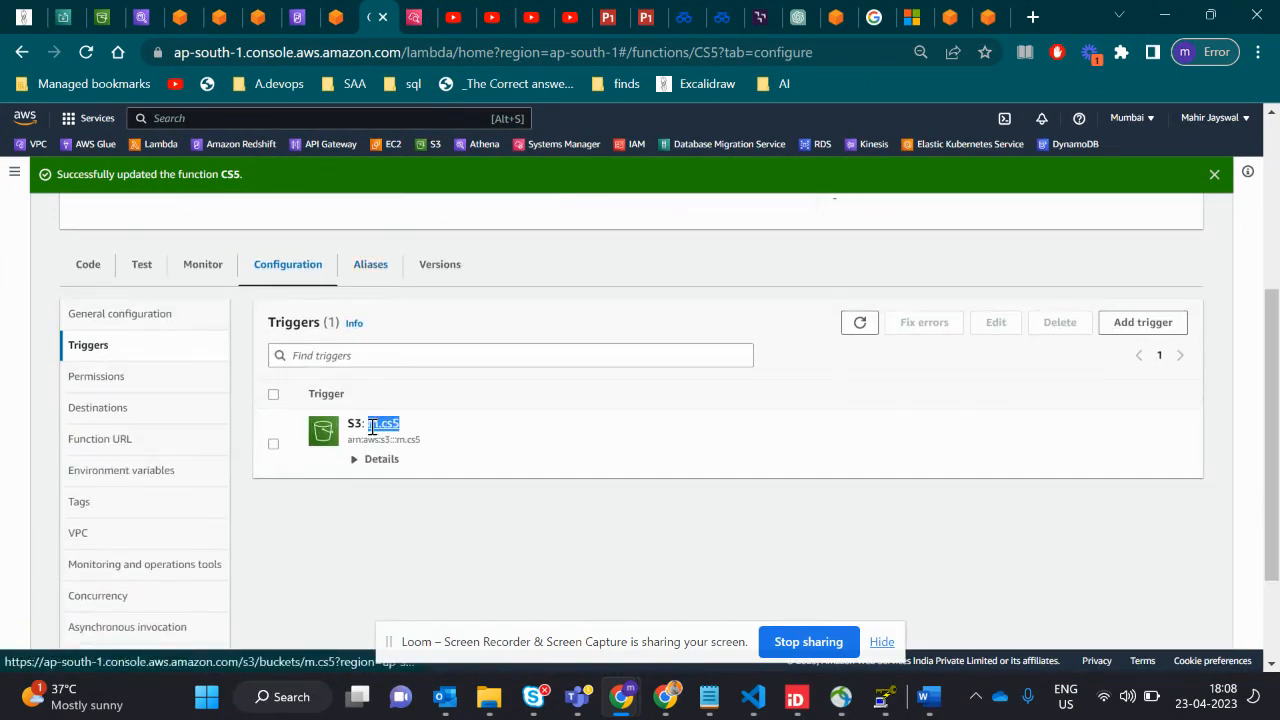
{"action": "scroll", "coordinate": [443, 388], "scroll_direction": "up", "scroll_amount": 2}
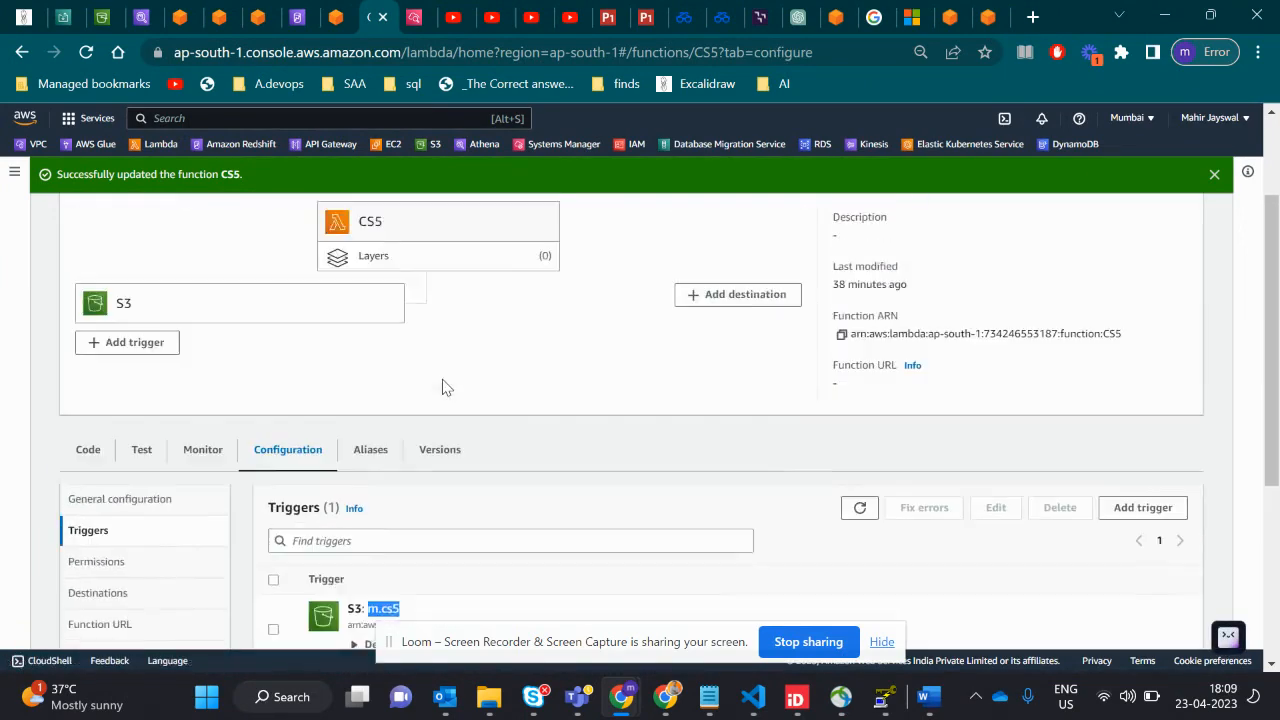
- Return to the Lambda code and highlight the Glue client line, the start_job_run call and the county_population job name
{"action": "left_click", "coordinate": [91, 461]}
{"action": "scroll", "coordinate": [390, 476], "scroll_direction": "down", "scroll_amount": 2}
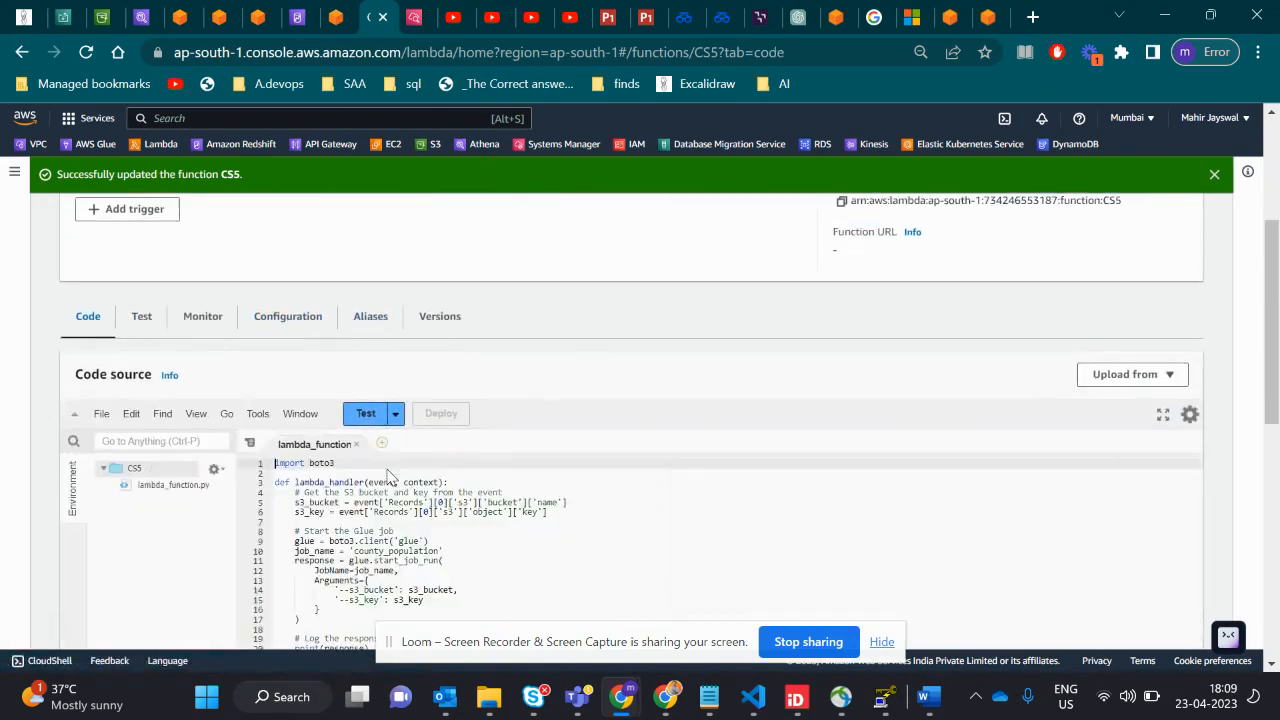
{"action": "left_click", "coordinate": [555, 514]}
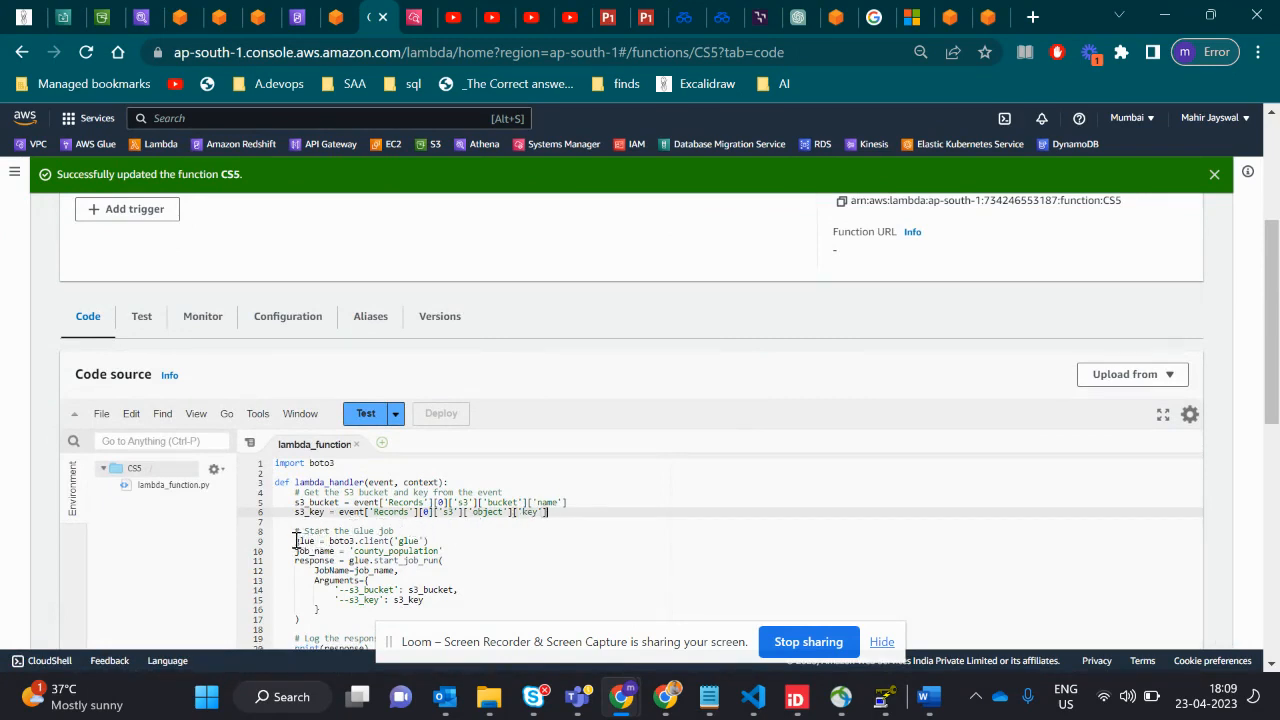
{"action": "left_click_drag", "start_coordinate": [291, 540], "coordinate": [428, 540]}
{"action": "scroll", "coordinate": [430, 541], "scroll_direction": "down", "scroll_amount": 3}
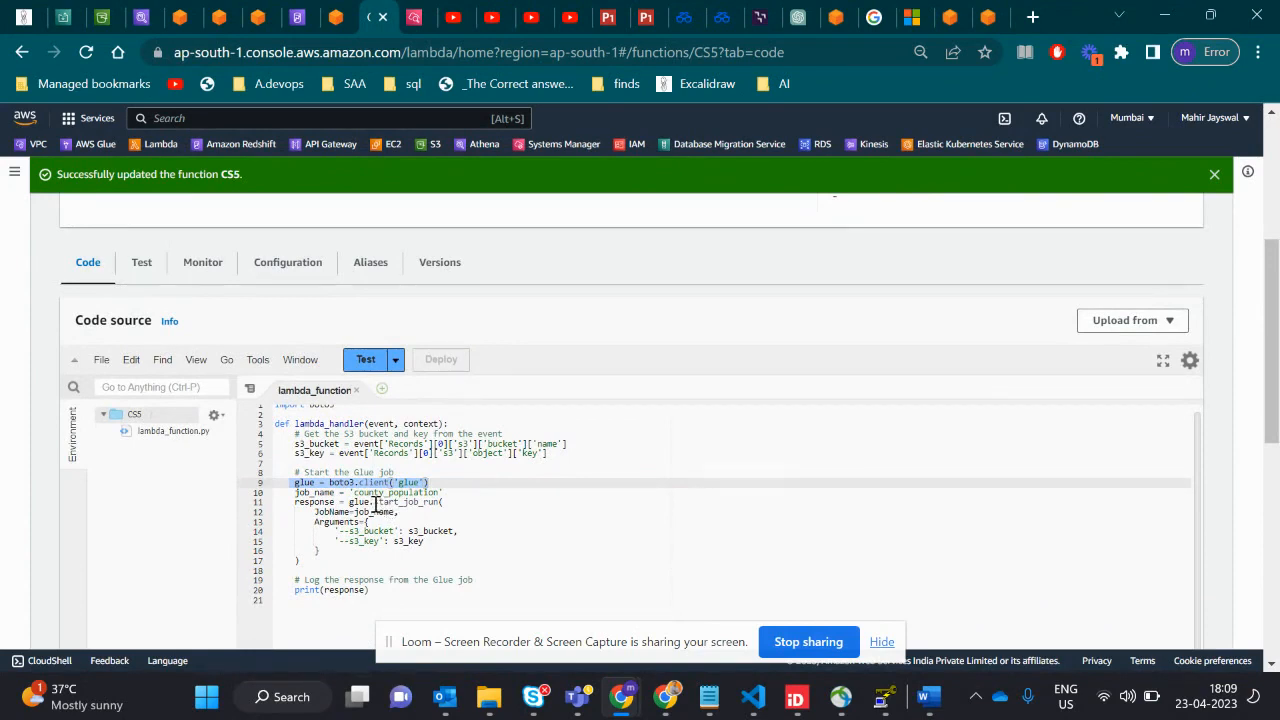
{"action": "left_click_drag", "start_coordinate": [373, 502], "coordinate": [421, 505]}
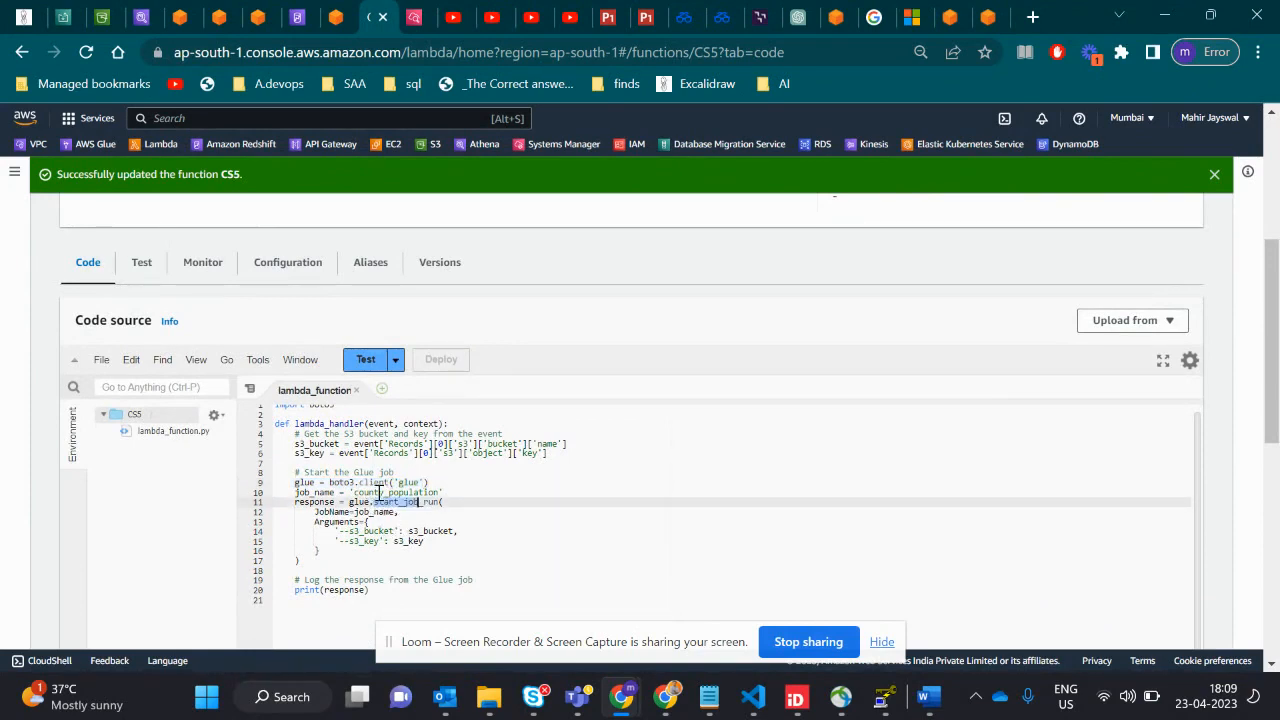
{"action": "left_click_drag", "start_coordinate": [354, 493], "coordinate": [437, 492]}
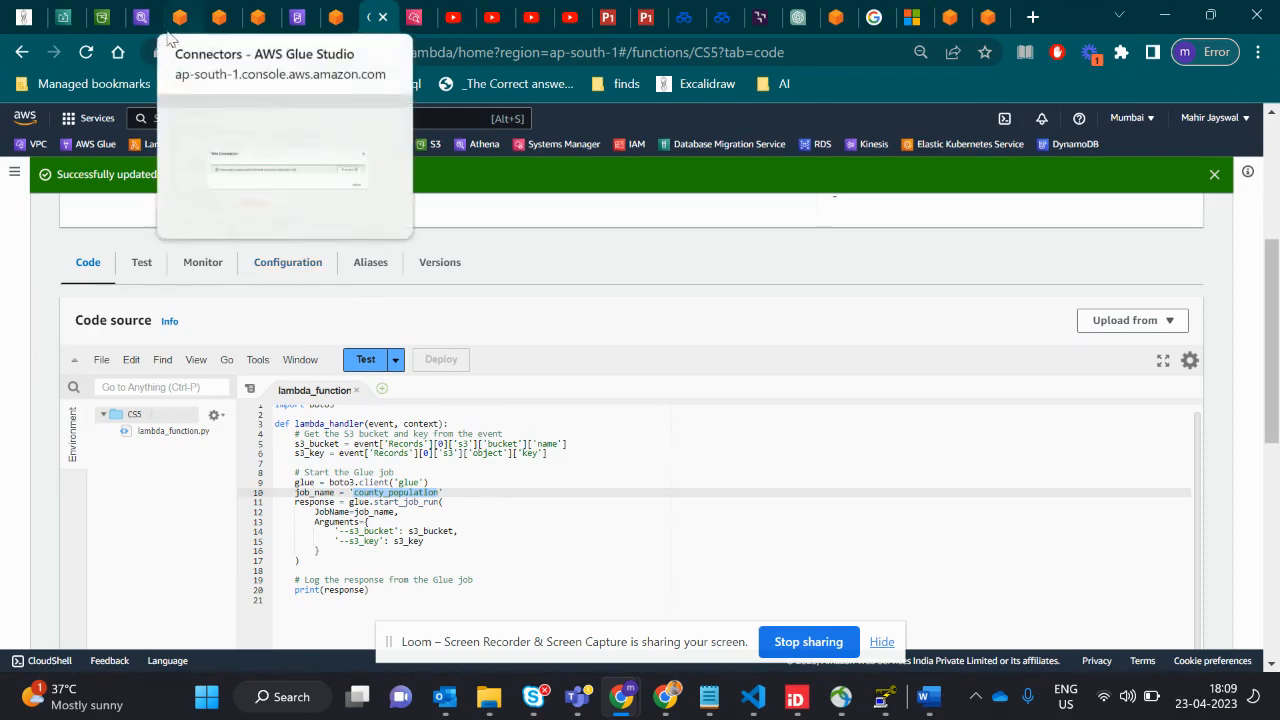
- Show the m.cs5 bucket's objects, then open the county_population job from the AWS Glue jobs list
{"action": "left_click", "coordinate": [104, 18]}
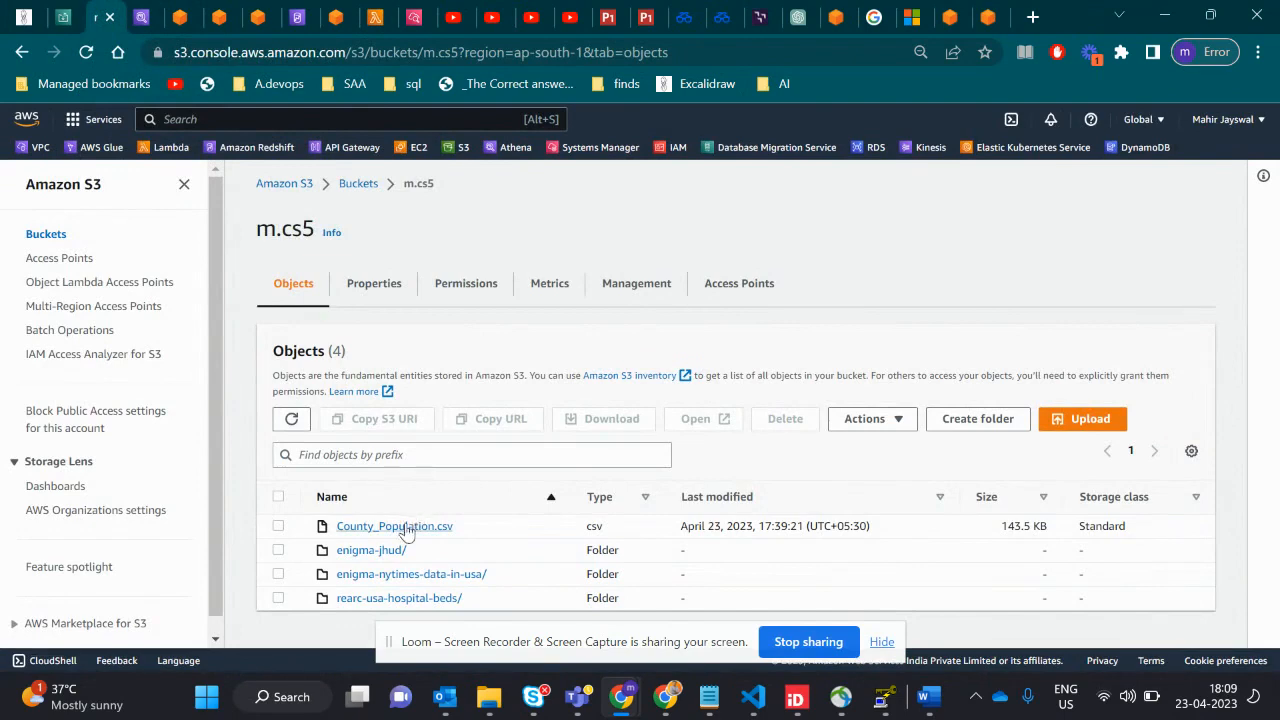
{"action": "left_click", "coordinate": [260, 14]}
{"action": "scroll", "coordinate": [338, 243], "scroll_direction": "up", "scroll_amount": 1}
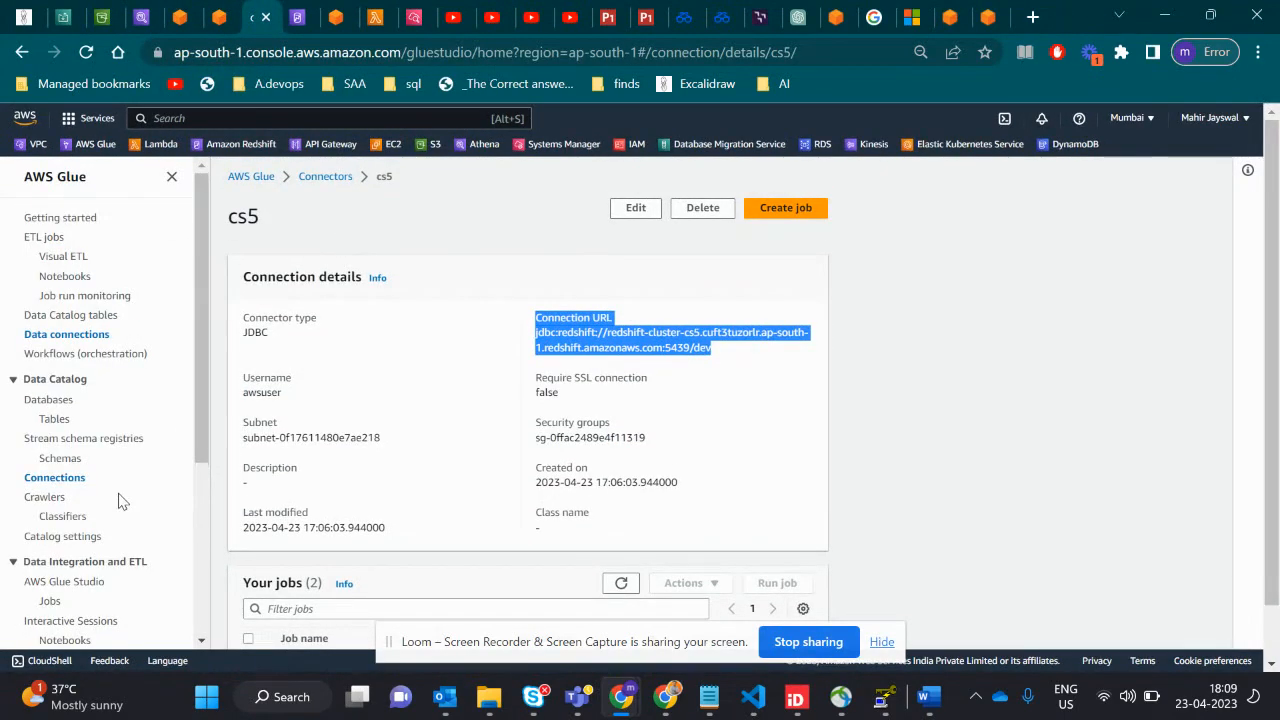
{"action": "left_click", "coordinate": [47, 601]}
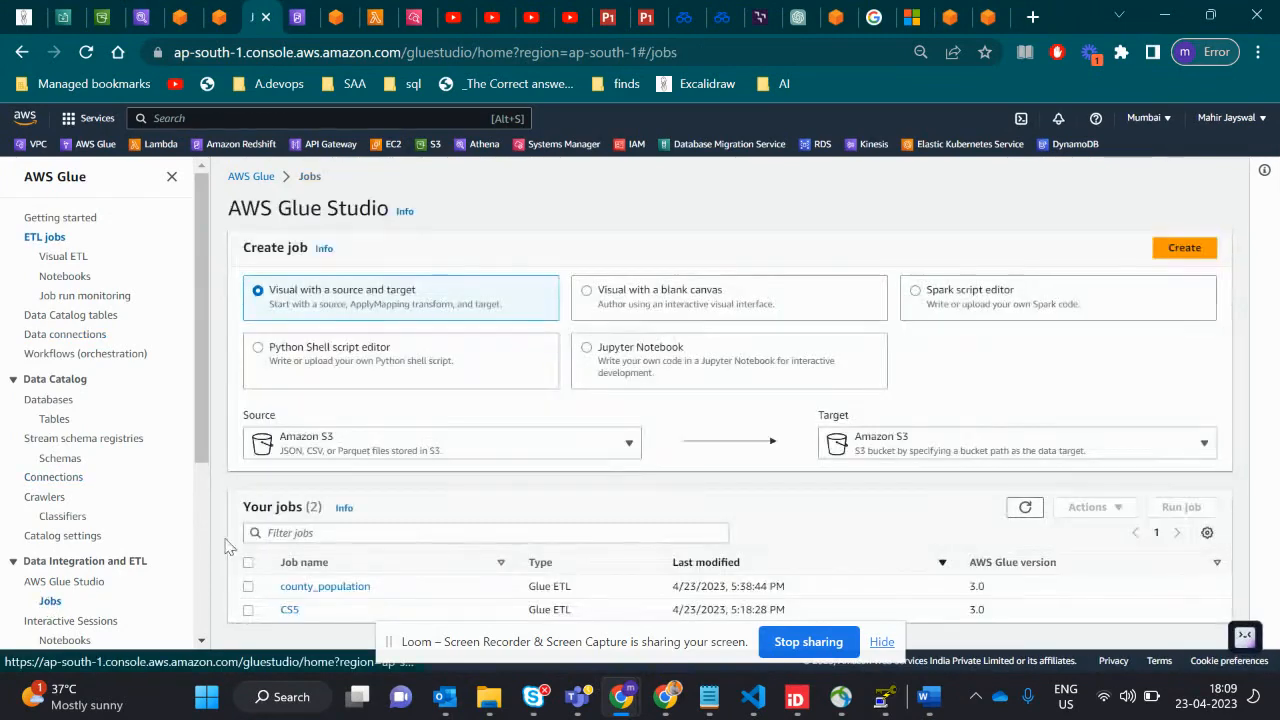
{"action": "left_click", "coordinate": [350, 587]}
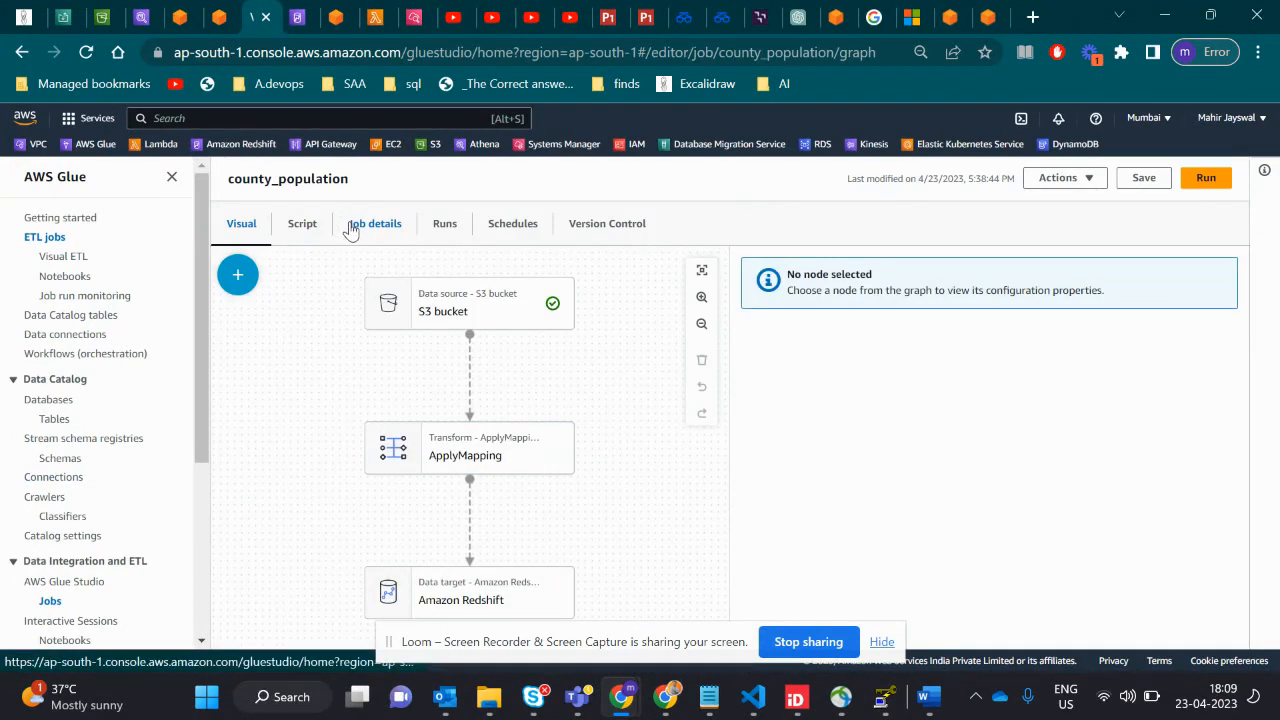
- View the county_population job's runs, return to its visual graph and highlight the job name
{"action": "left_click", "coordinate": [432, 226]}
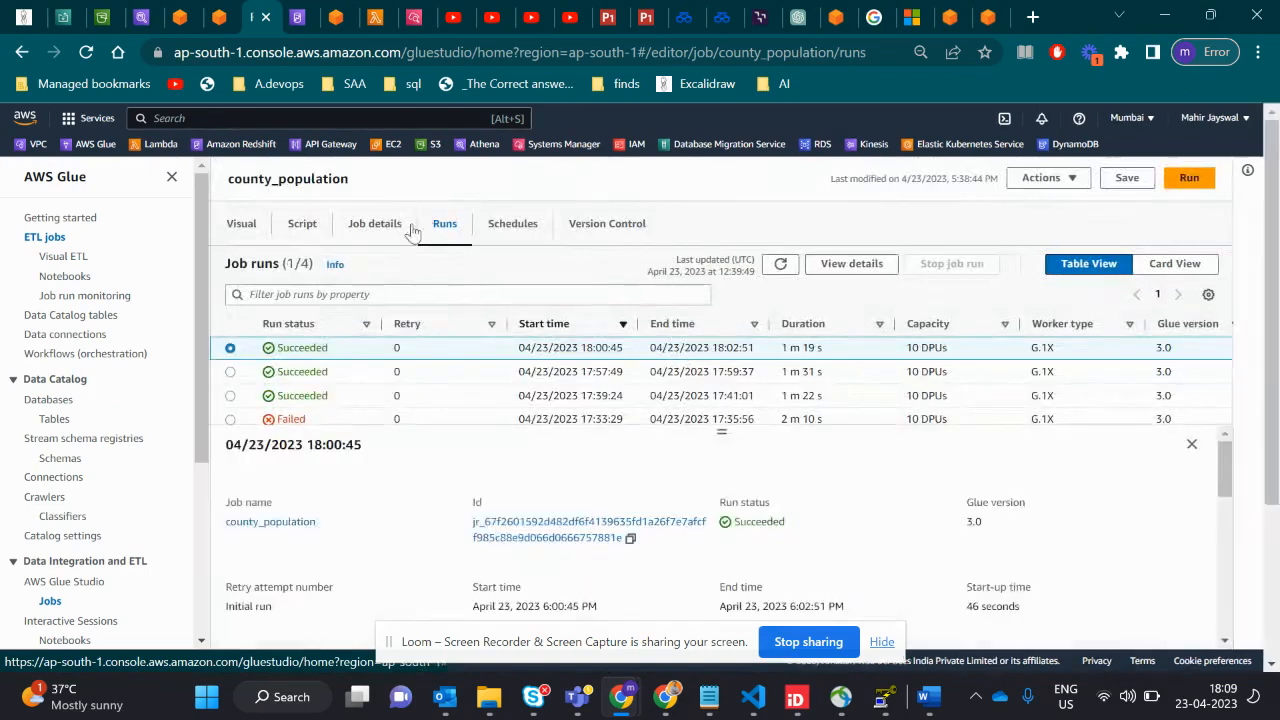
{"action": "left_click", "coordinate": [241, 226]}
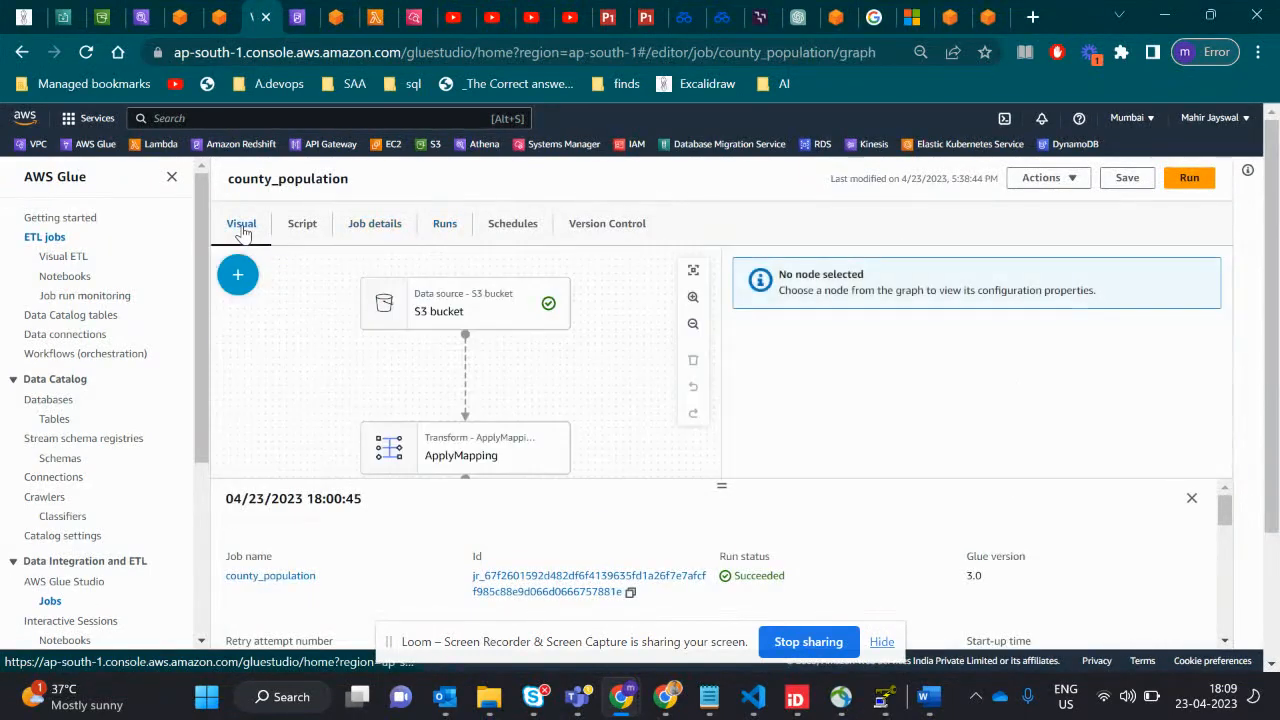
{"action": "left_click_drag", "start_coordinate": [348, 180], "coordinate": [233, 180]}
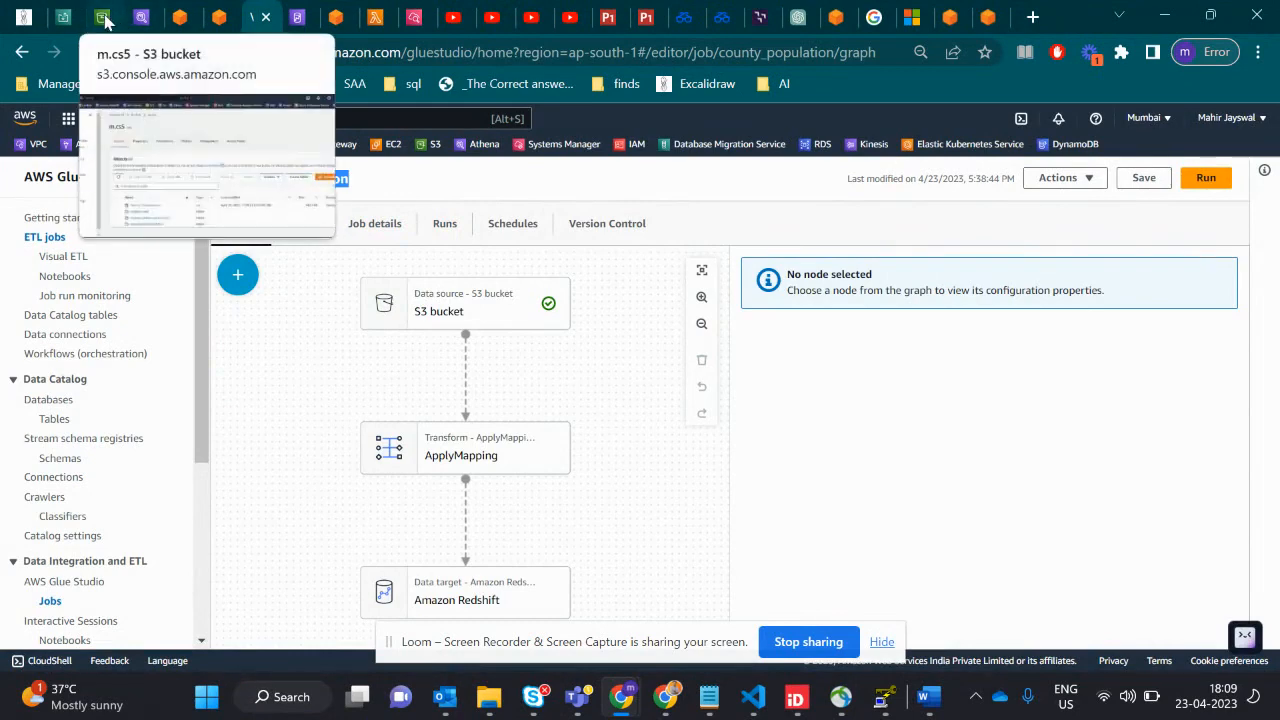
- Revisit the County_Population.csv object in the m.cs5 bucket and return to the county_population Glue job
{"action": "left_click", "coordinate": [105, 21]}
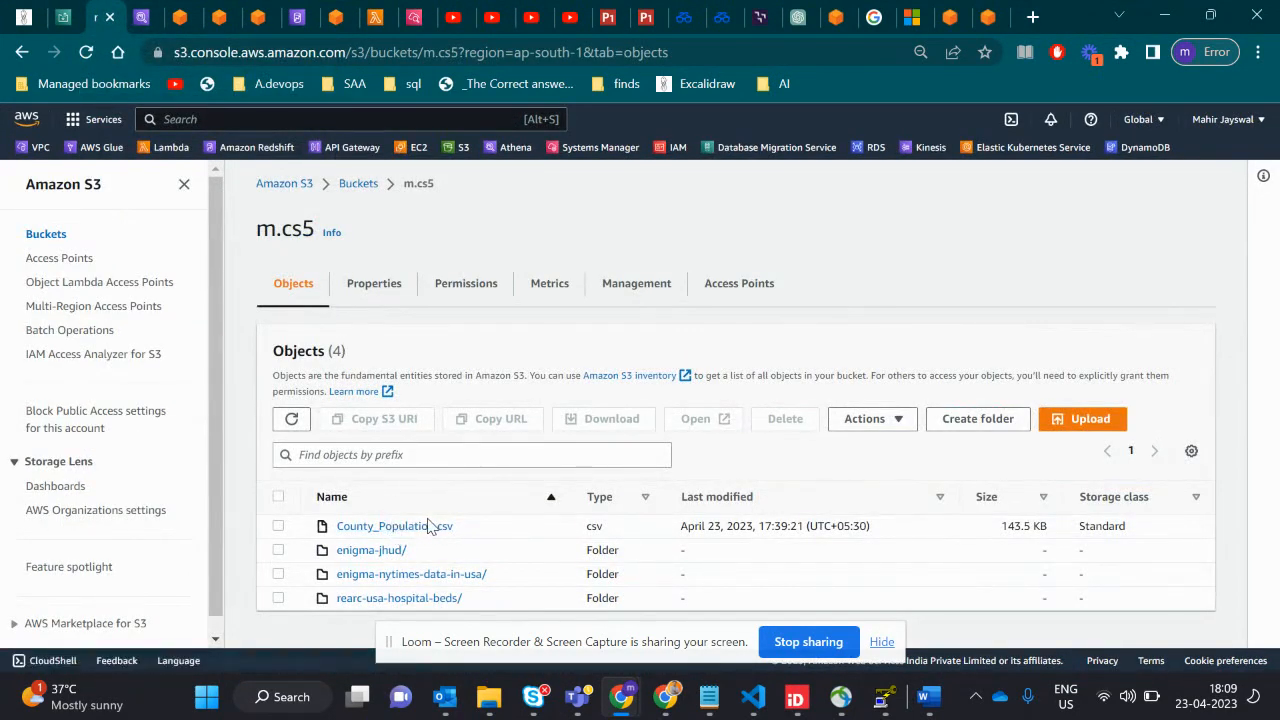
{"action": "left_click", "coordinate": [214, 19]}
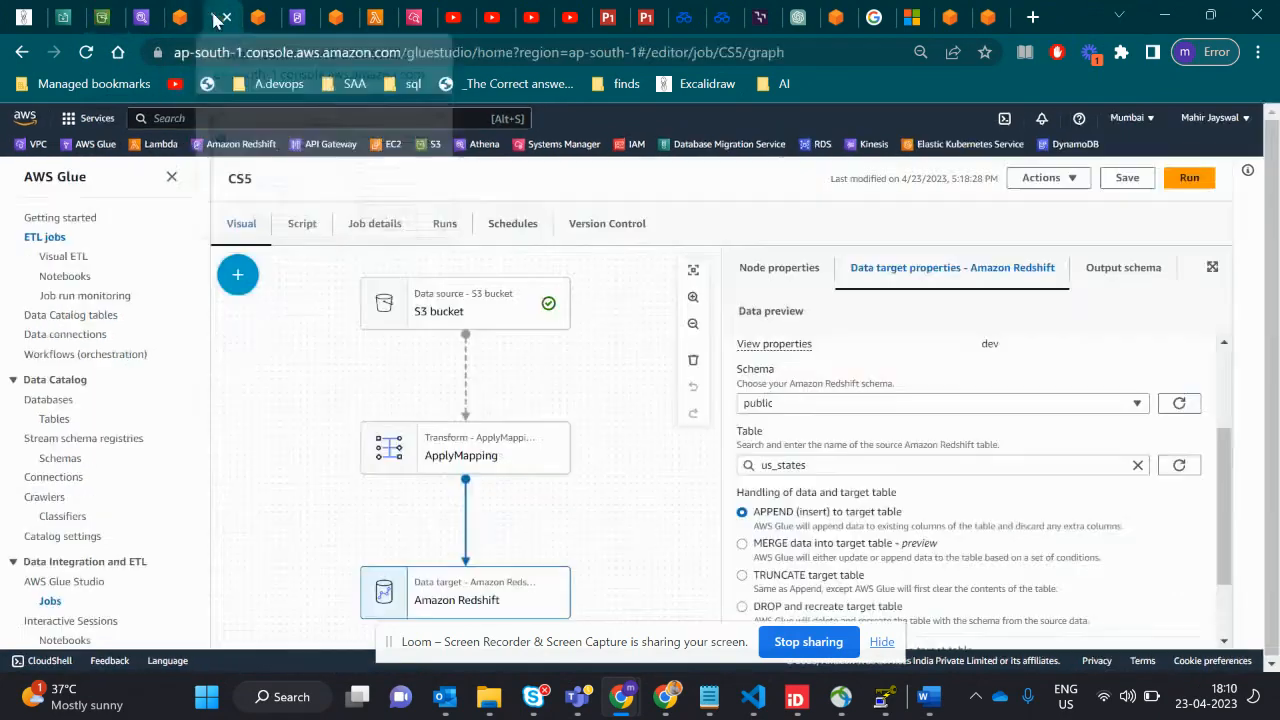
{"action": "left_click", "coordinate": [375, 20]}
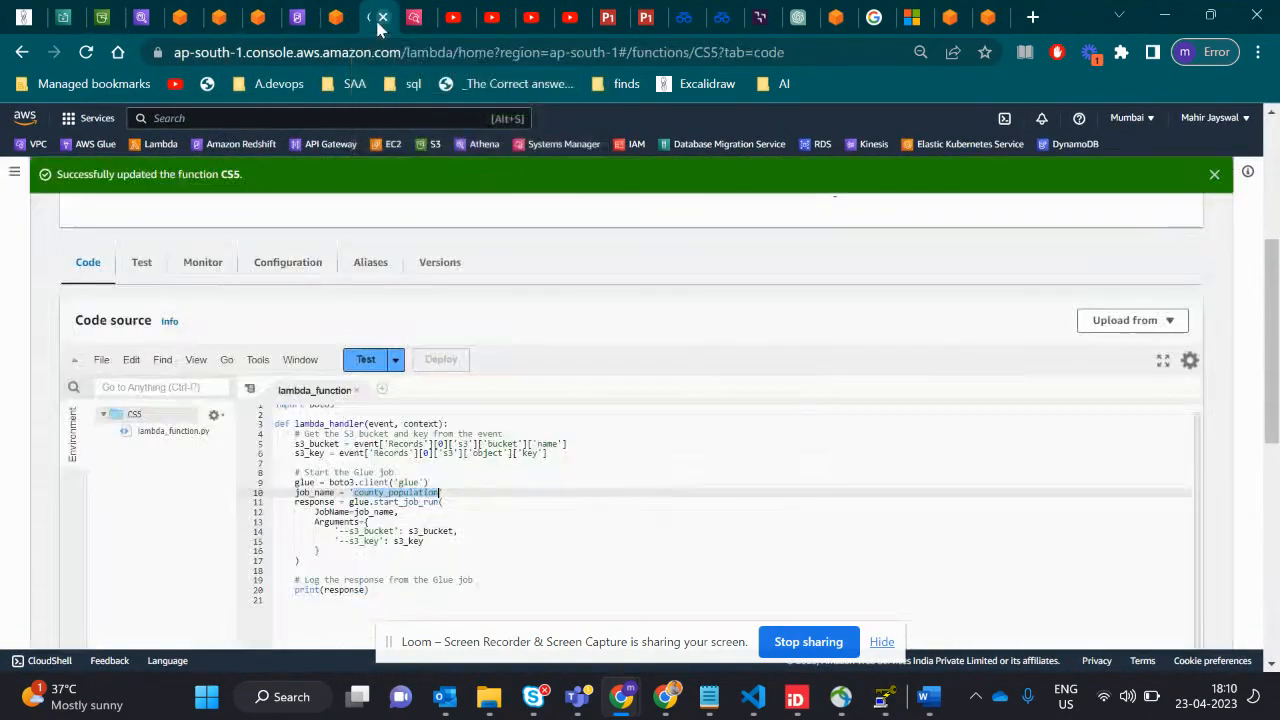
{"action": "left_click", "coordinate": [220, 22]}
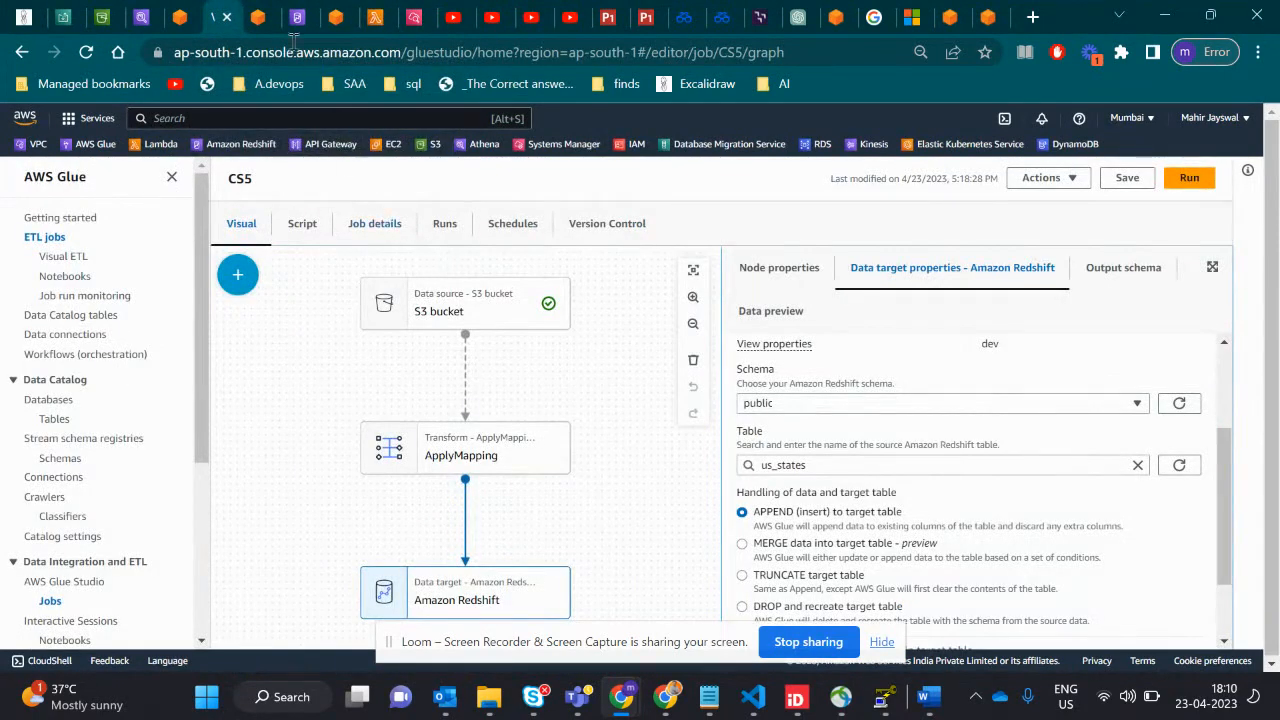
{"action": "left_click", "coordinate": [180, 20]}
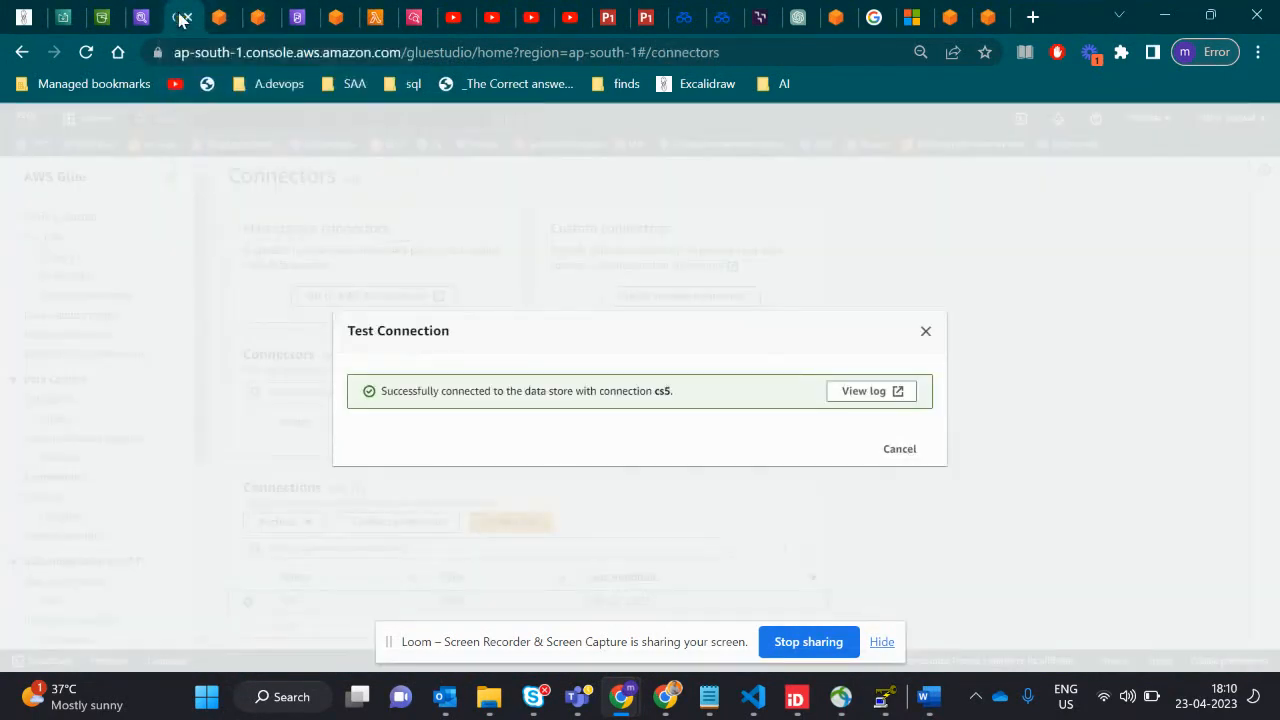
{"action": "left_click", "coordinate": [258, 17]}
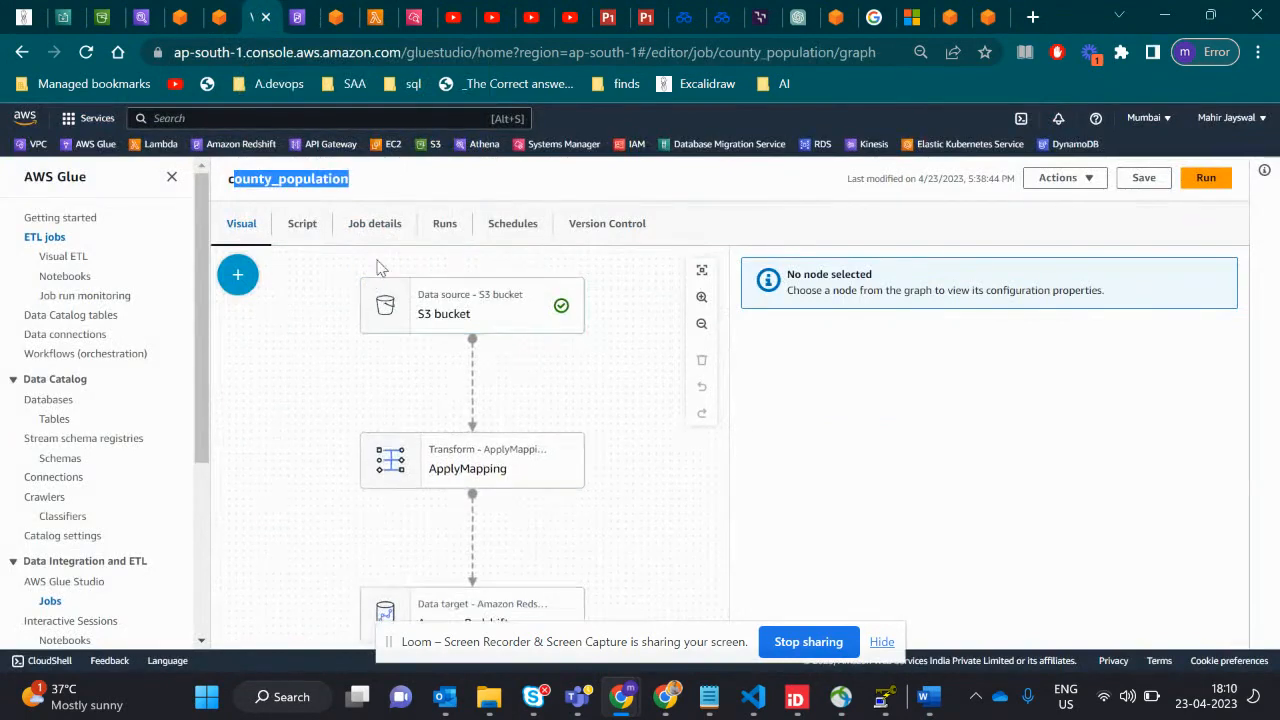
- Show the county_population job's runs, highlighting the Failed status and the most recent run's start time
{"action": "left_click", "coordinate": [445, 224]}
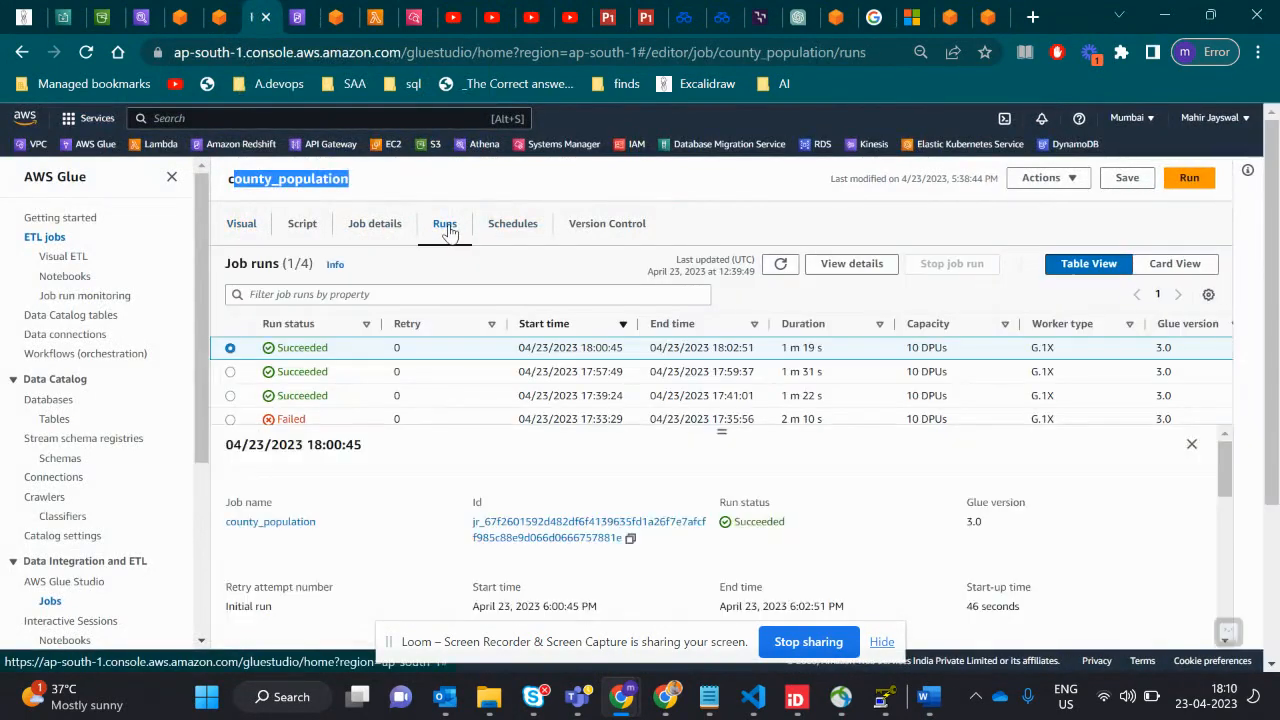
{"action": "left_click_drag", "start_coordinate": [330, 423], "coordinate": [266, 428]}
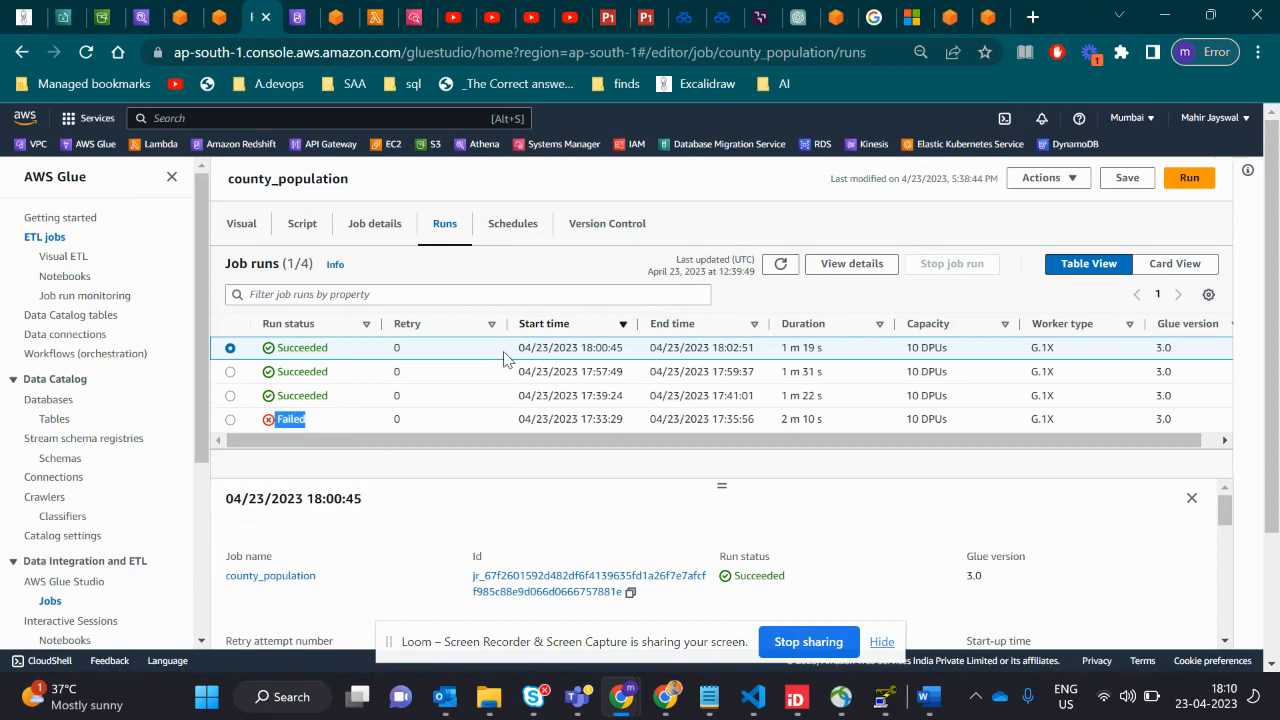
{"action": "left_click_drag", "start_coordinate": [505, 357], "coordinate": [624, 362]}
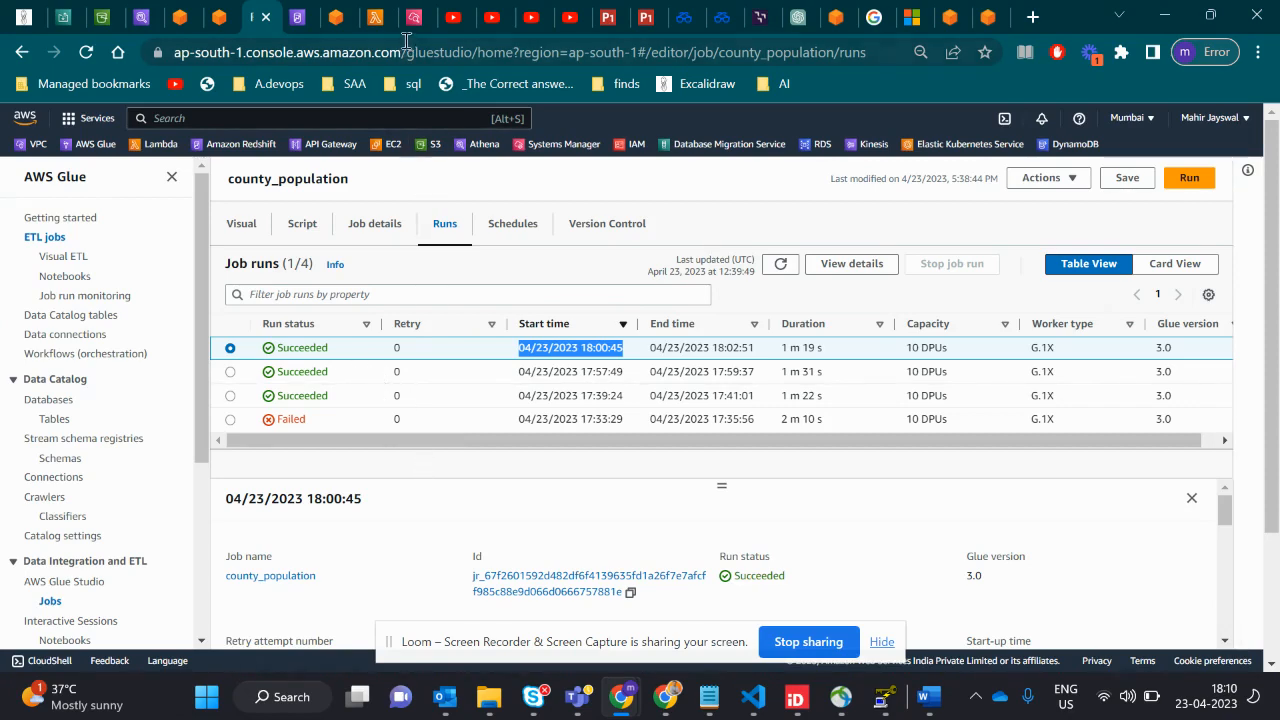
- Open the CS5 Lambda function's CloudWatch log group from its monitoring logs
{"action": "left_click", "coordinate": [376, 18]}
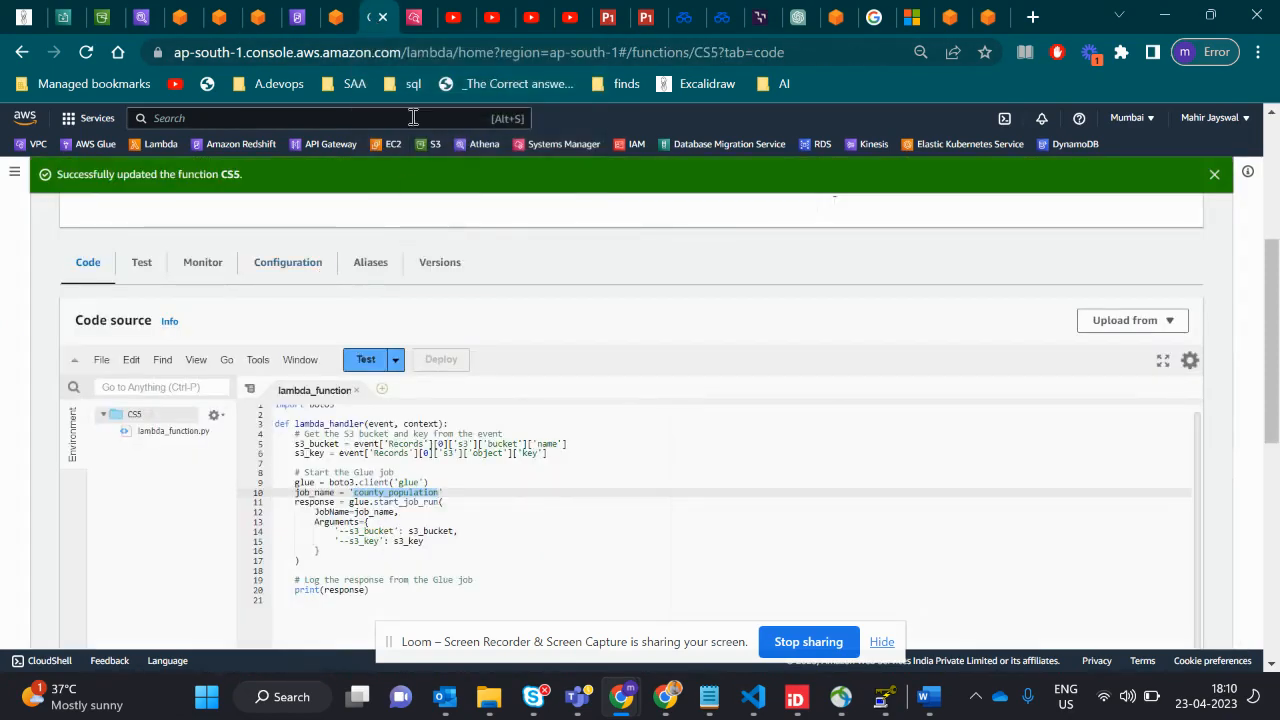
{"action": "left_click", "coordinate": [414, 17]}
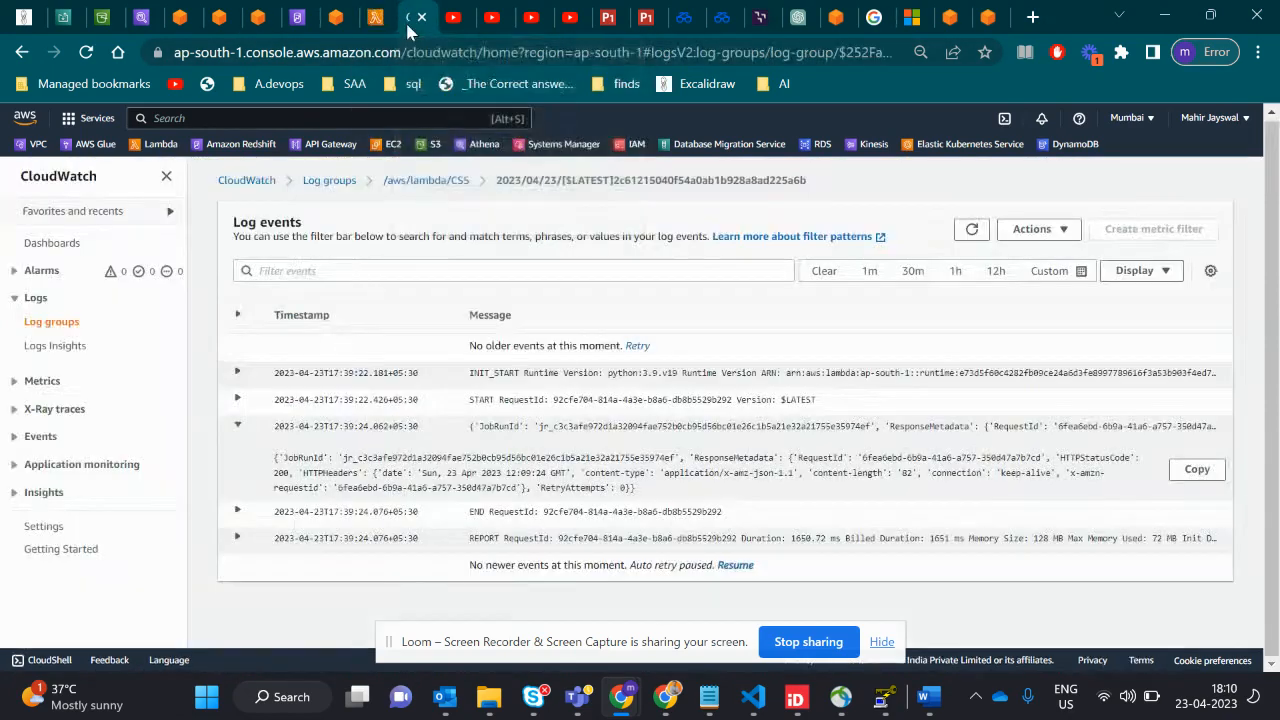
{"action": "left_click", "coordinate": [395, 190]}
{"action": "left_click", "coordinate": [376, 17]}
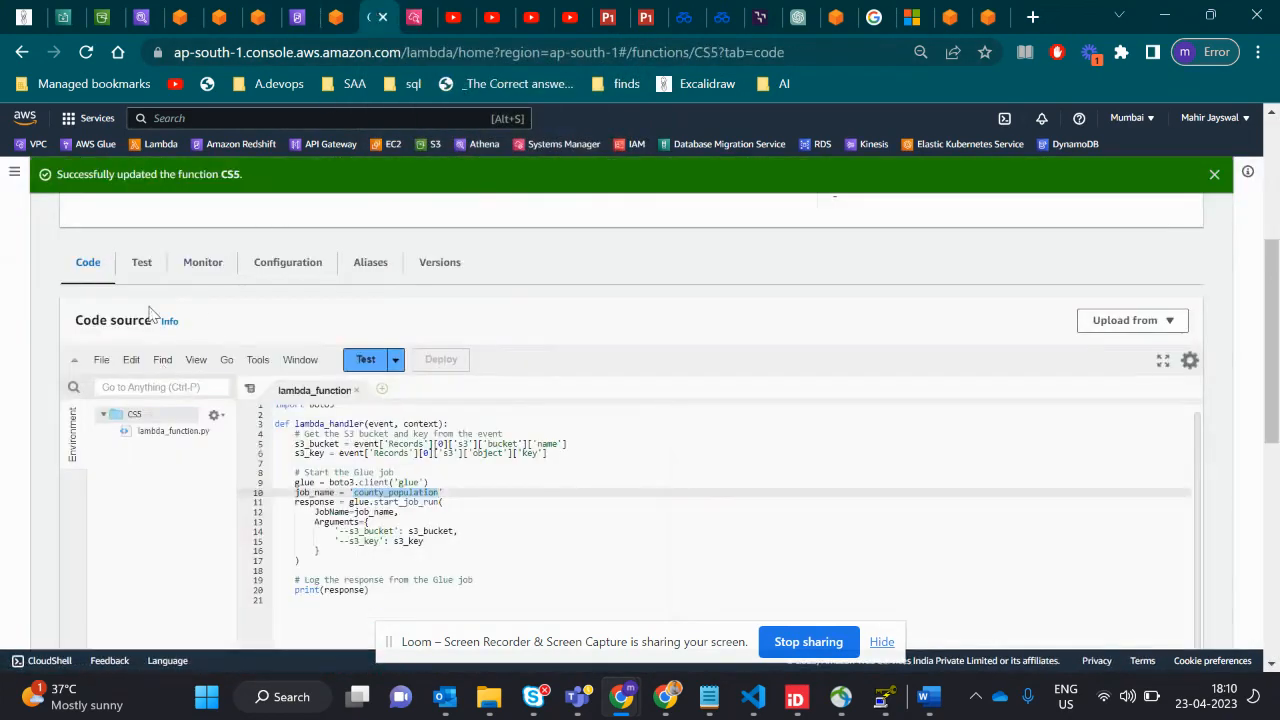
{"action": "left_click", "coordinate": [203, 266]}
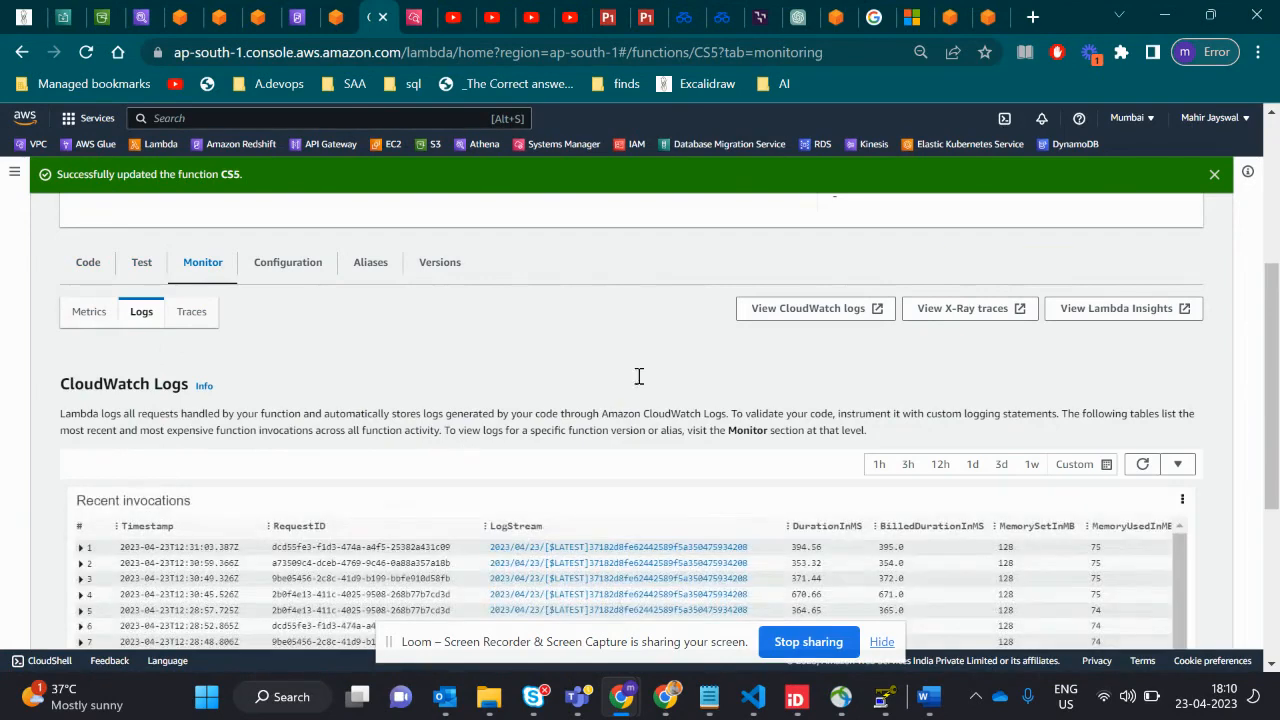
{"action": "left_click", "coordinate": [790, 309]}
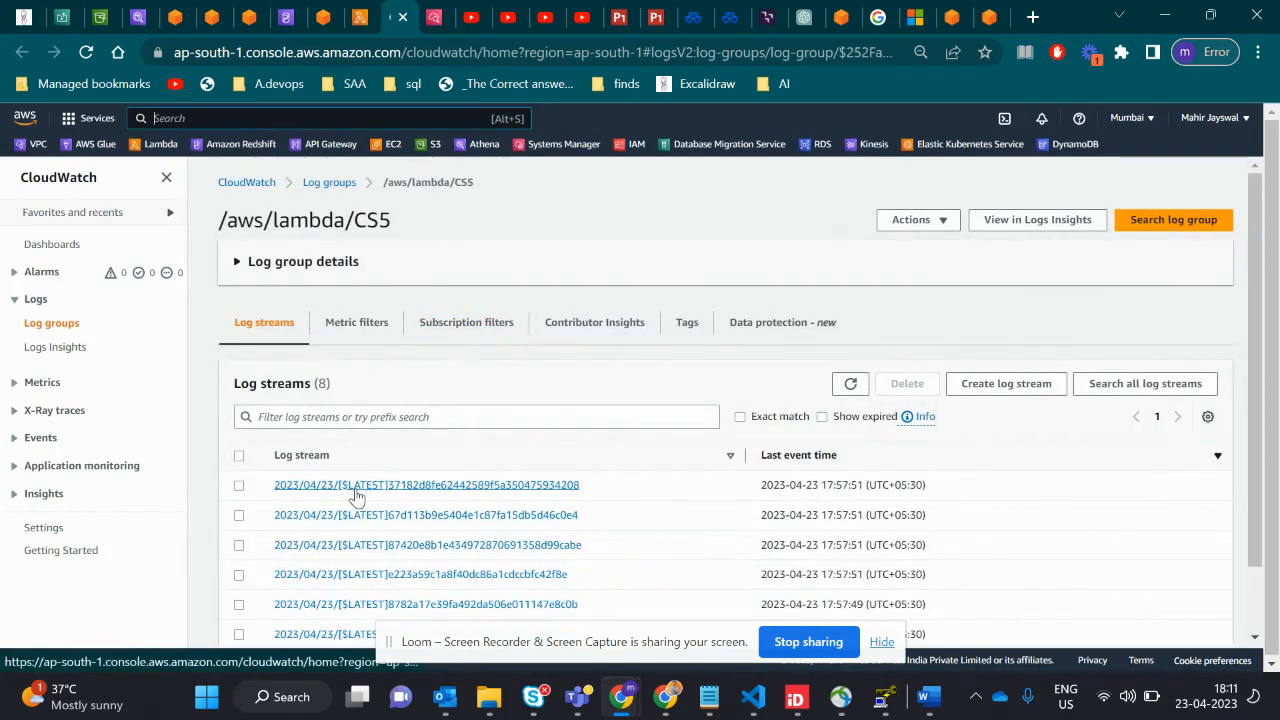
- Open the first listed log stream and expand the JobRunId event logged at 18:00:45
{"action": "left_click", "coordinate": [357, 485]}
{"action": "scroll", "coordinate": [355, 490], "scroll_direction": "down", "scroll_amount": 10}
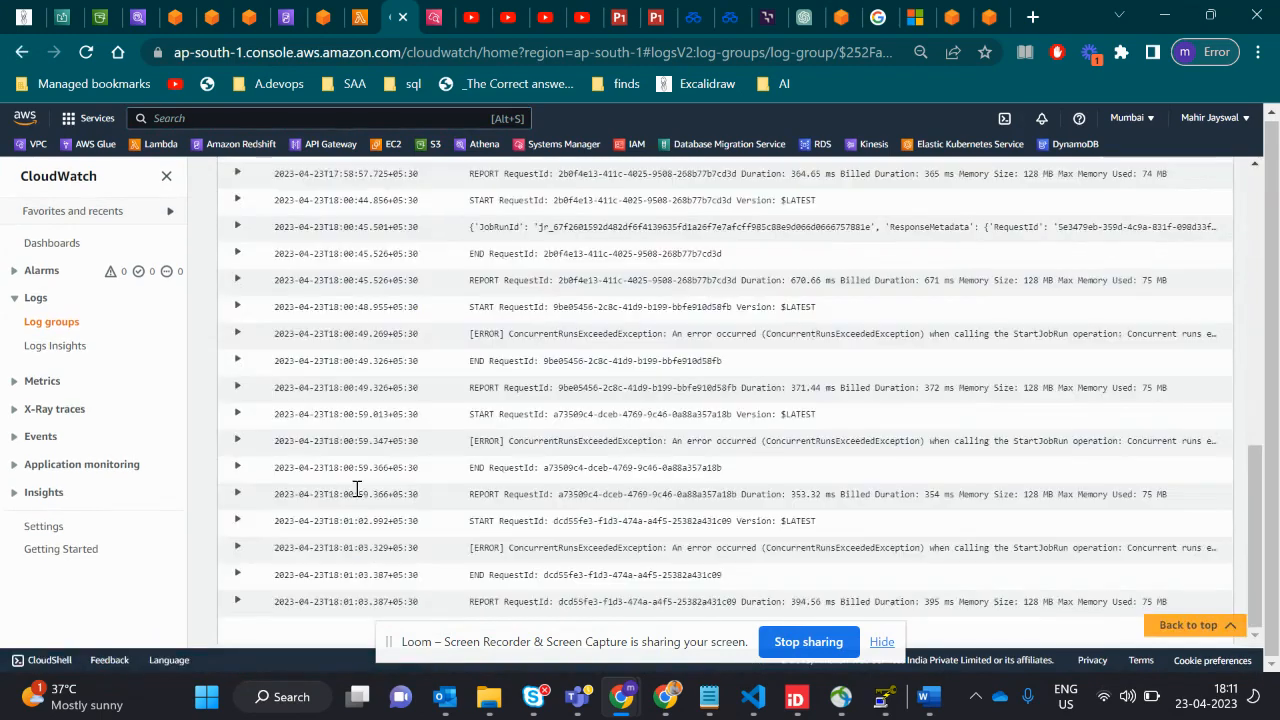
{"action": "scroll", "coordinate": [500, 395], "scroll_direction": "up", "scroll_amount": 2}
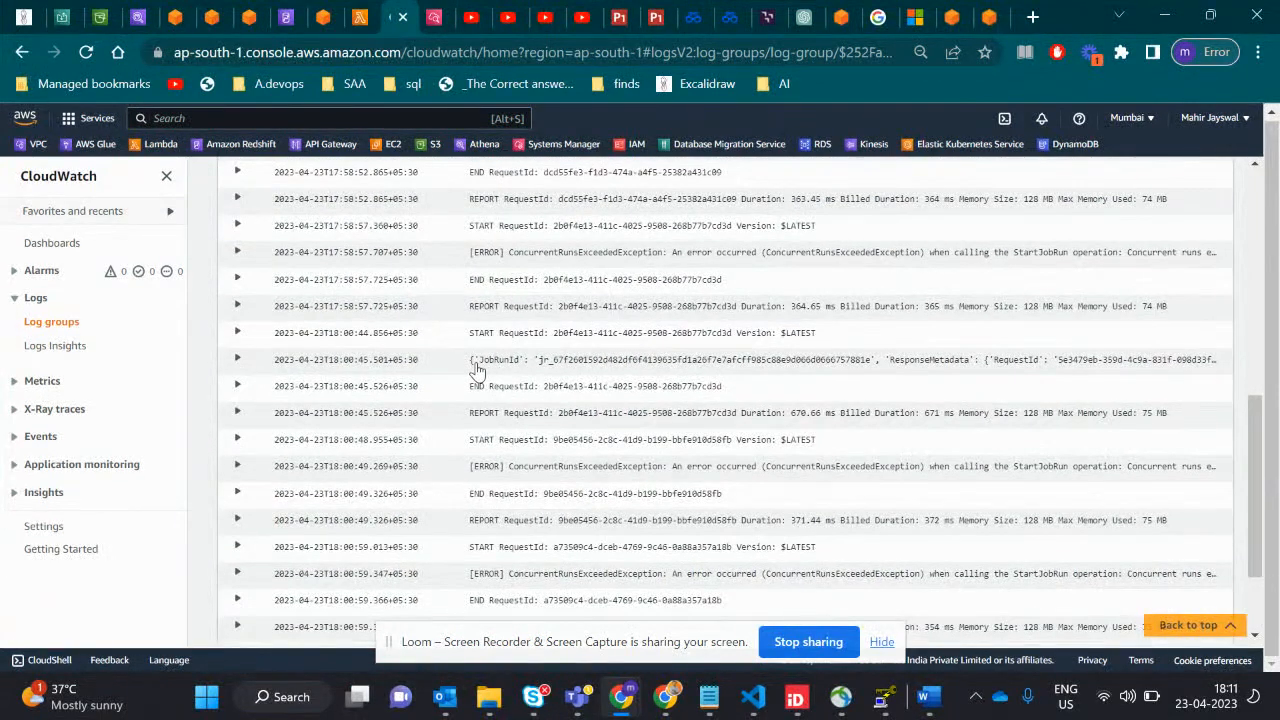
{"action": "left_click", "coordinate": [476, 370]}
- Highlight the HTTP status code and content type in the expanded JobRunId event, then collapse it
{"action": "left_click_drag", "start_coordinate": [273, 391], "coordinate": [642, 428]}
{"action": "left_click", "coordinate": [642, 428]}
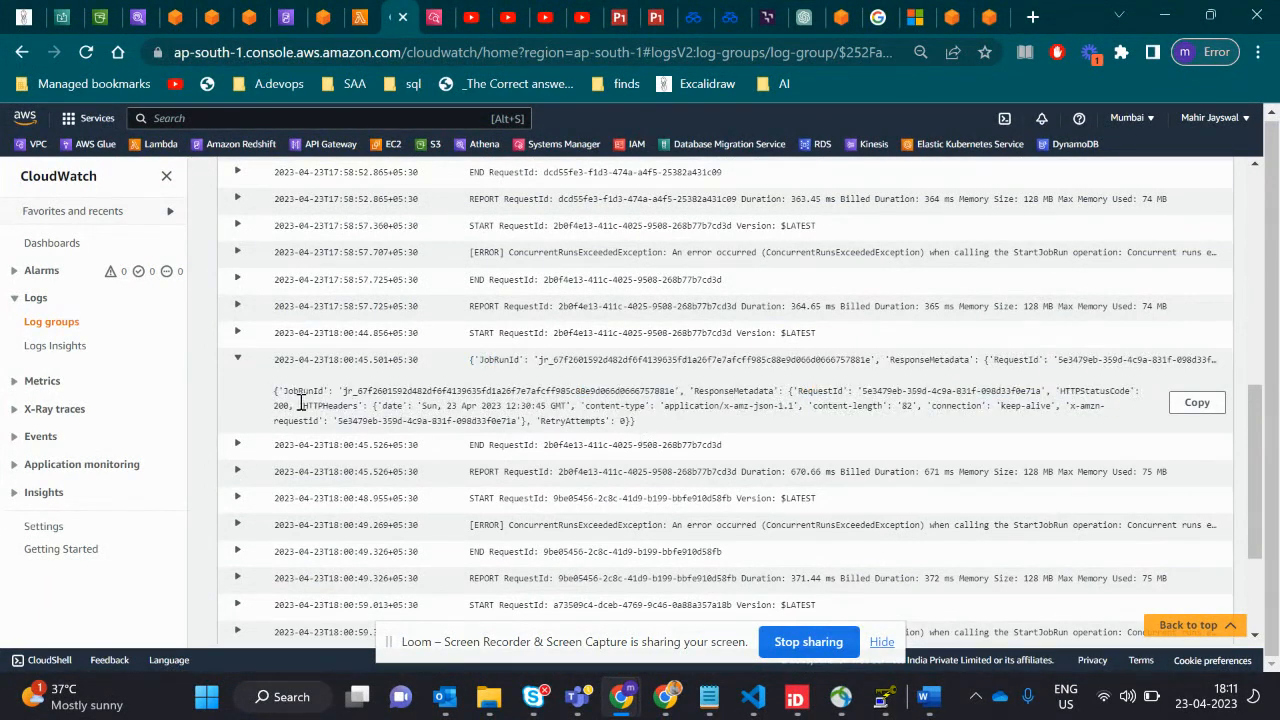
{"action": "left_click_drag", "start_coordinate": [1058, 392], "coordinate": [290, 405]}
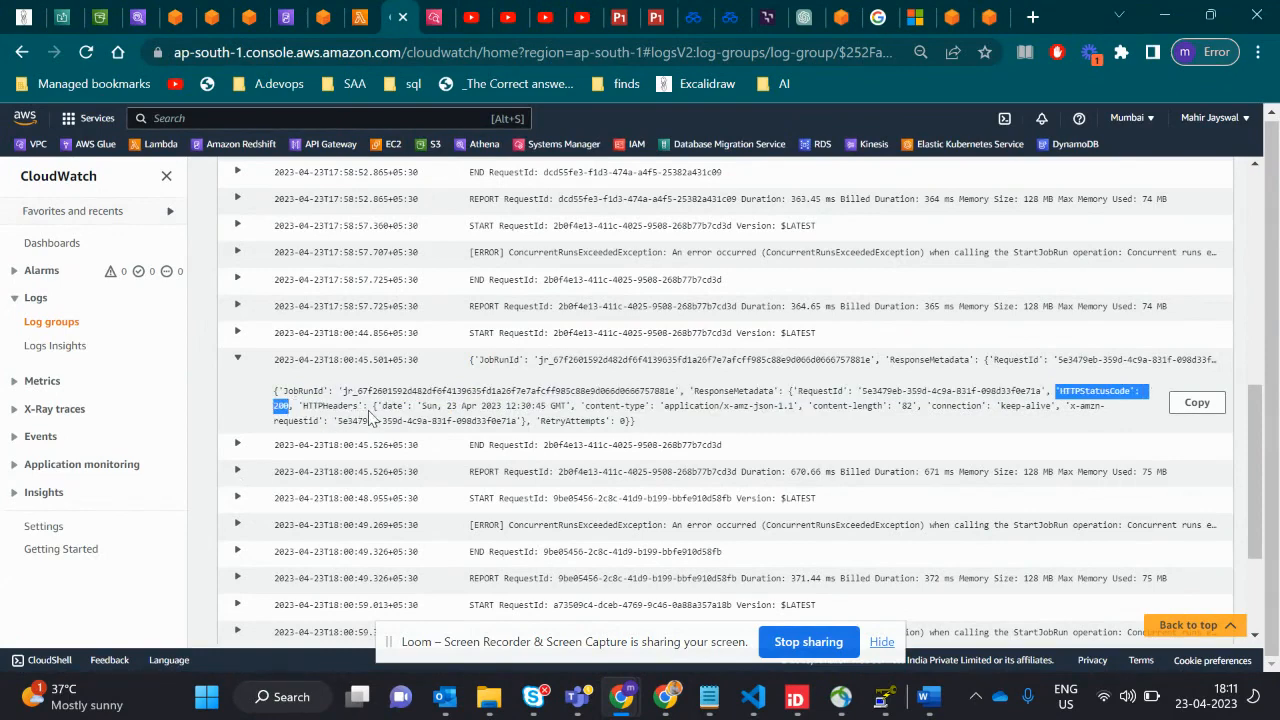
{"action": "left_click_drag", "start_coordinate": [372, 392], "coordinate": [486, 406]}
{"action": "left_click_drag", "start_coordinate": [641, 406], "coordinate": [791, 407]}
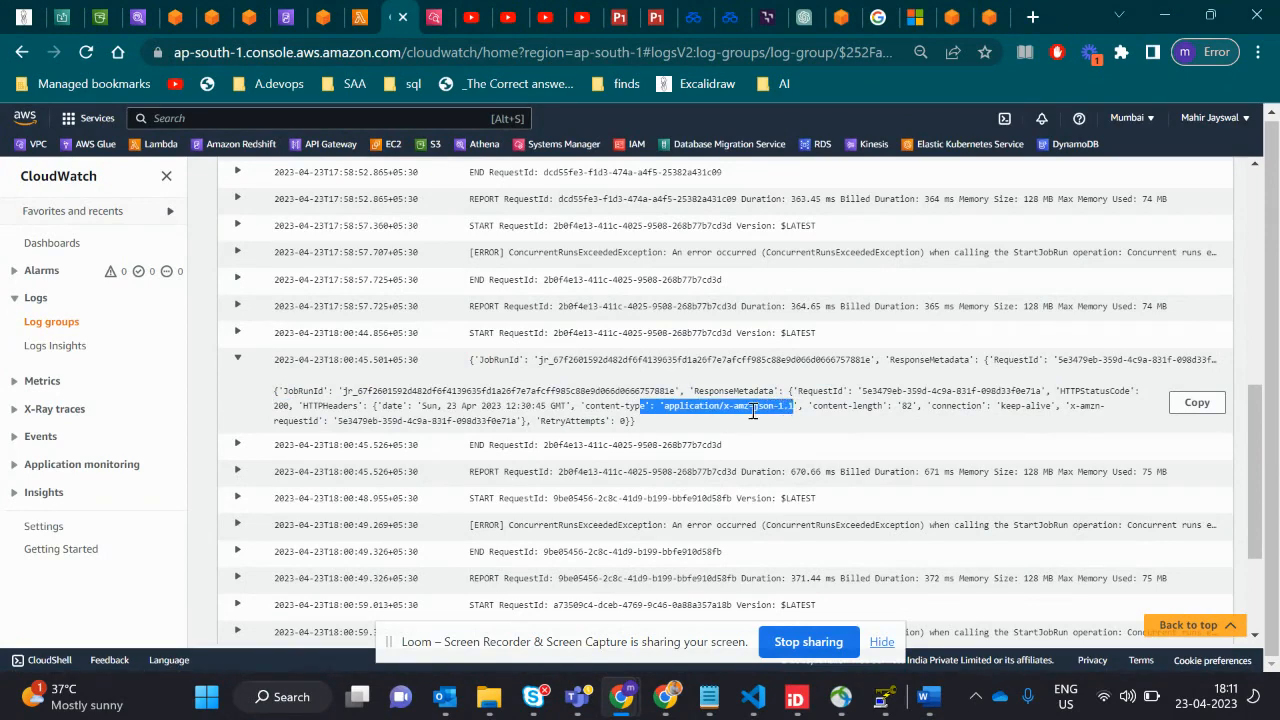
{"action": "left_click_drag", "start_coordinate": [626, 420], "coordinate": [238, 395]}
{"action": "scroll", "coordinate": [238, 396], "scroll_direction": "up", "scroll_amount": 1}
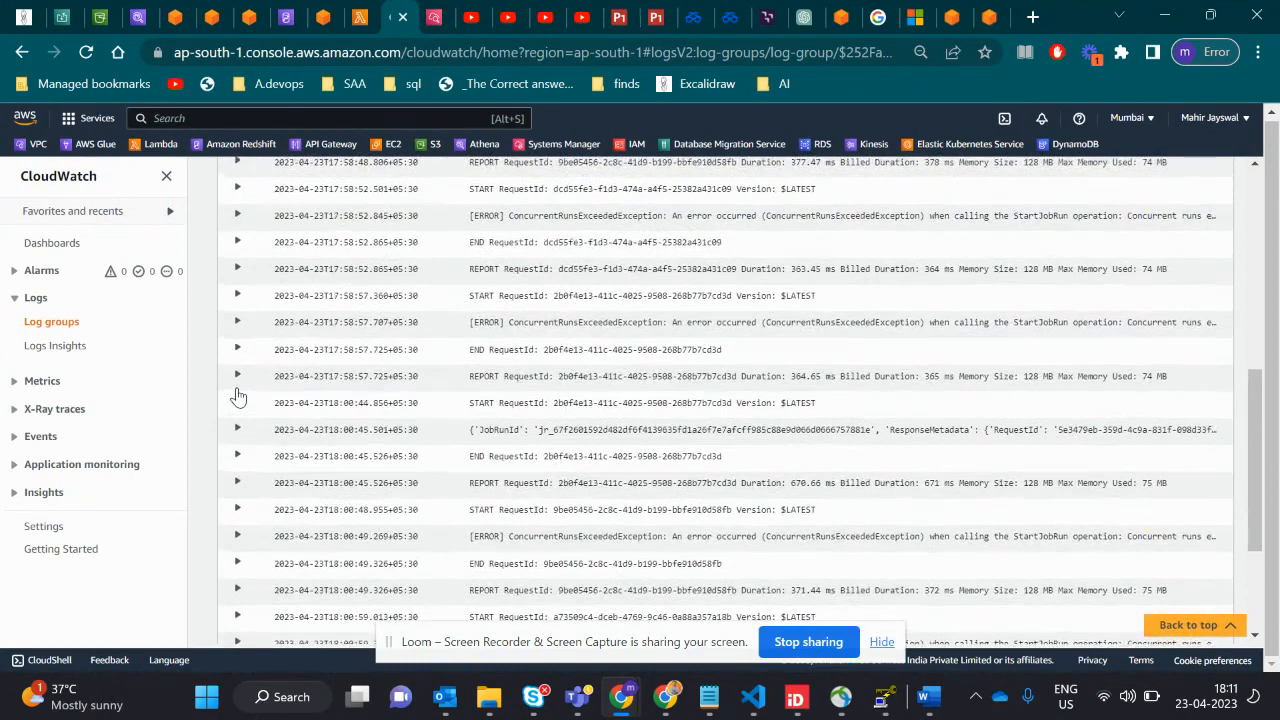
{"action": "scroll", "coordinate": [437, 280], "scroll_direction": "up", "scroll_amount": 2}
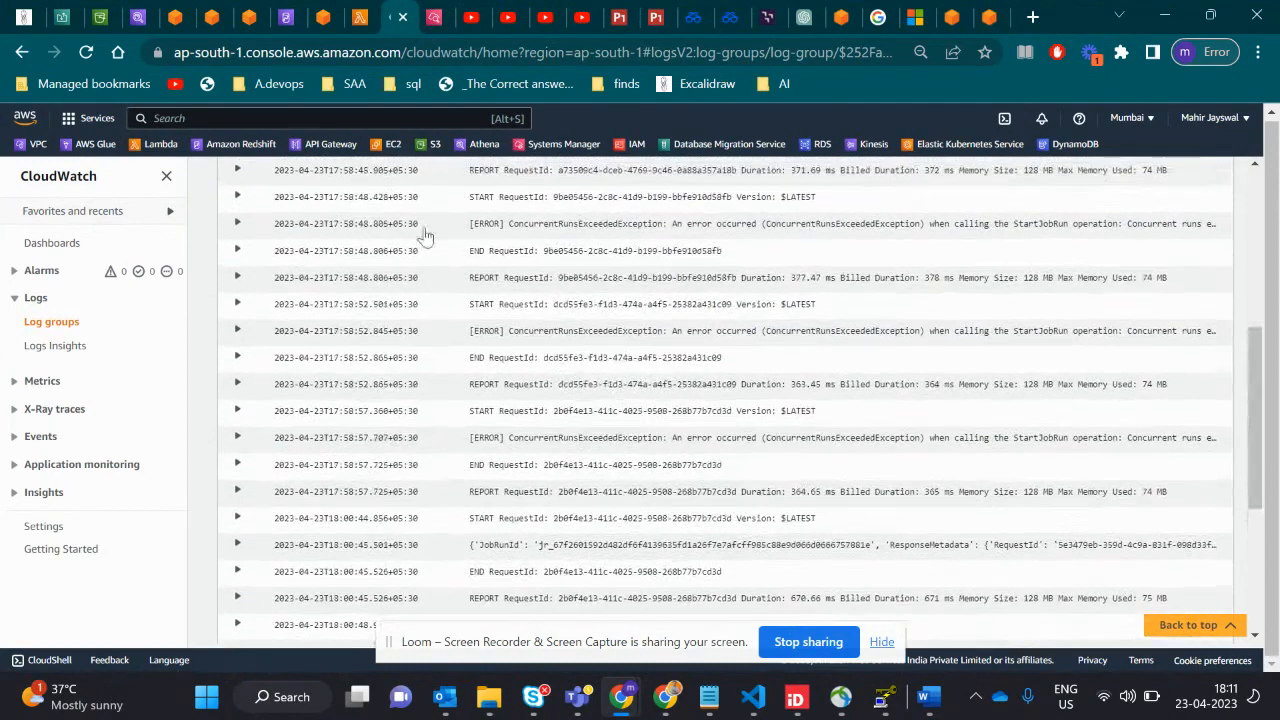
- Switch to Redshift query editor v2 and run the query "select * from county_population"
{"action": "left_click", "coordinate": [286, 22]}
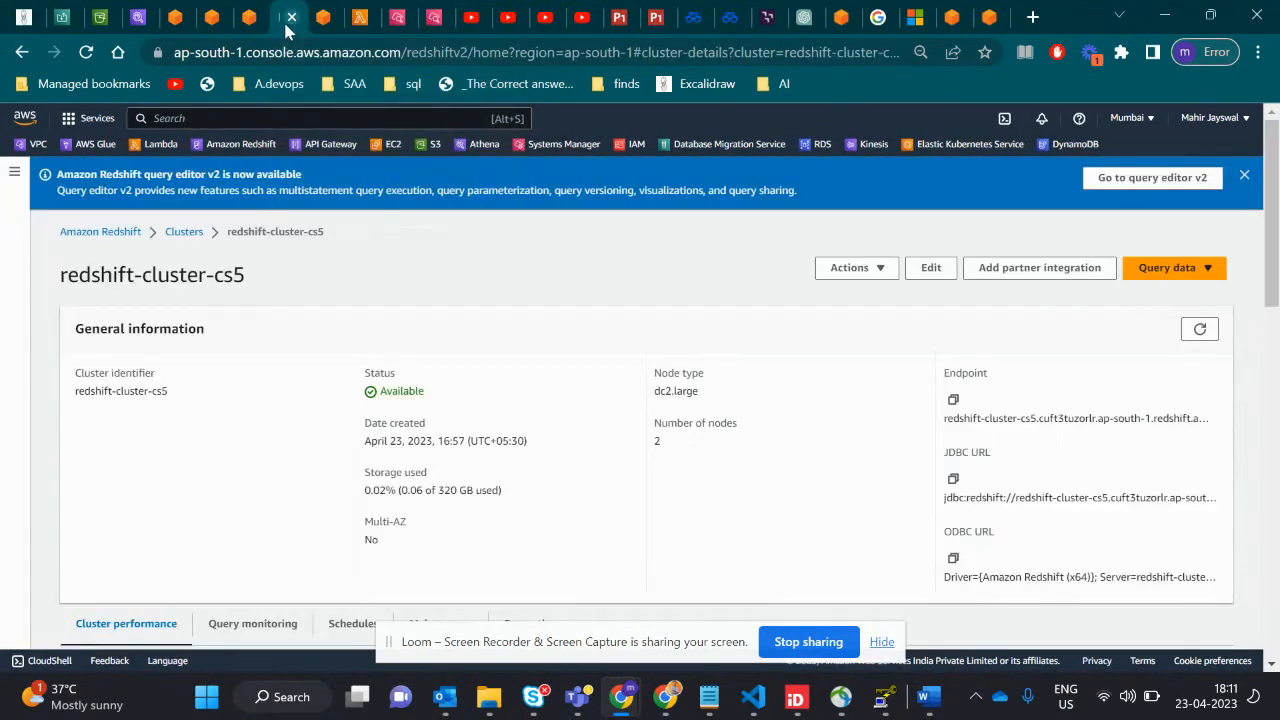
{"action": "left_click", "coordinate": [318, 20]}
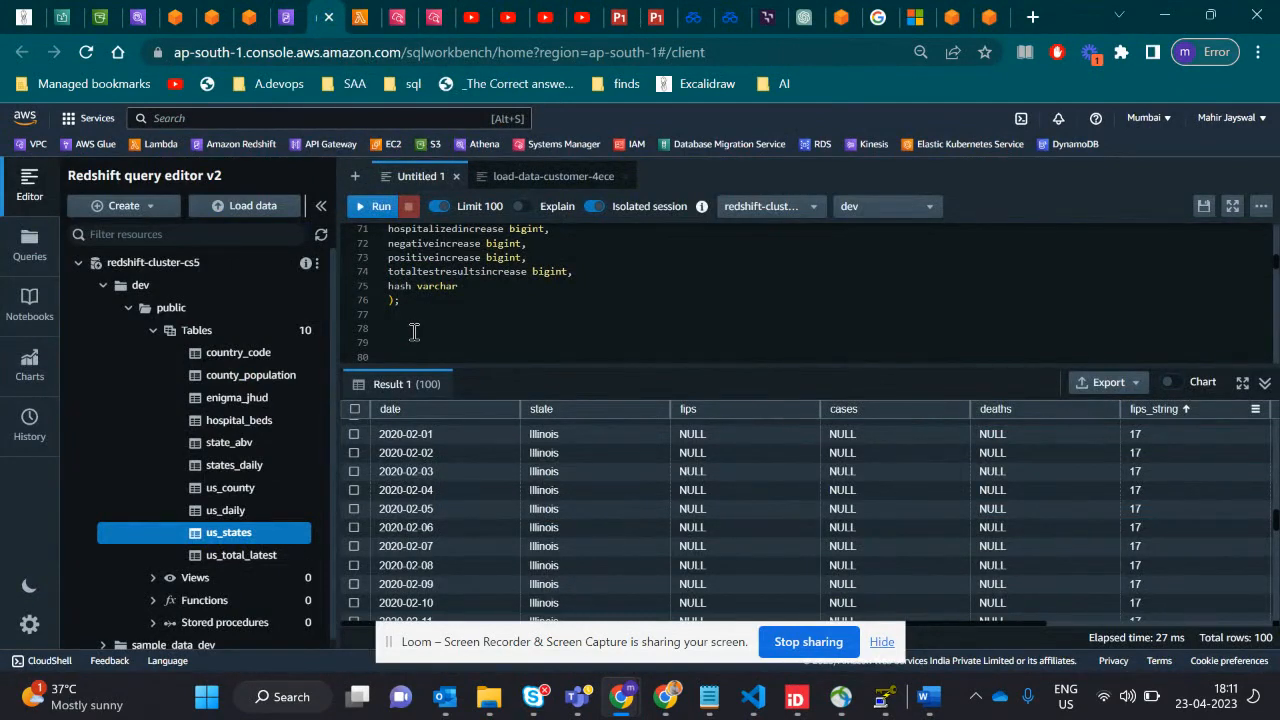
{"action": "scroll", "coordinate": [414, 332], "scroll_direction": "up", "scroll_amount": 1}
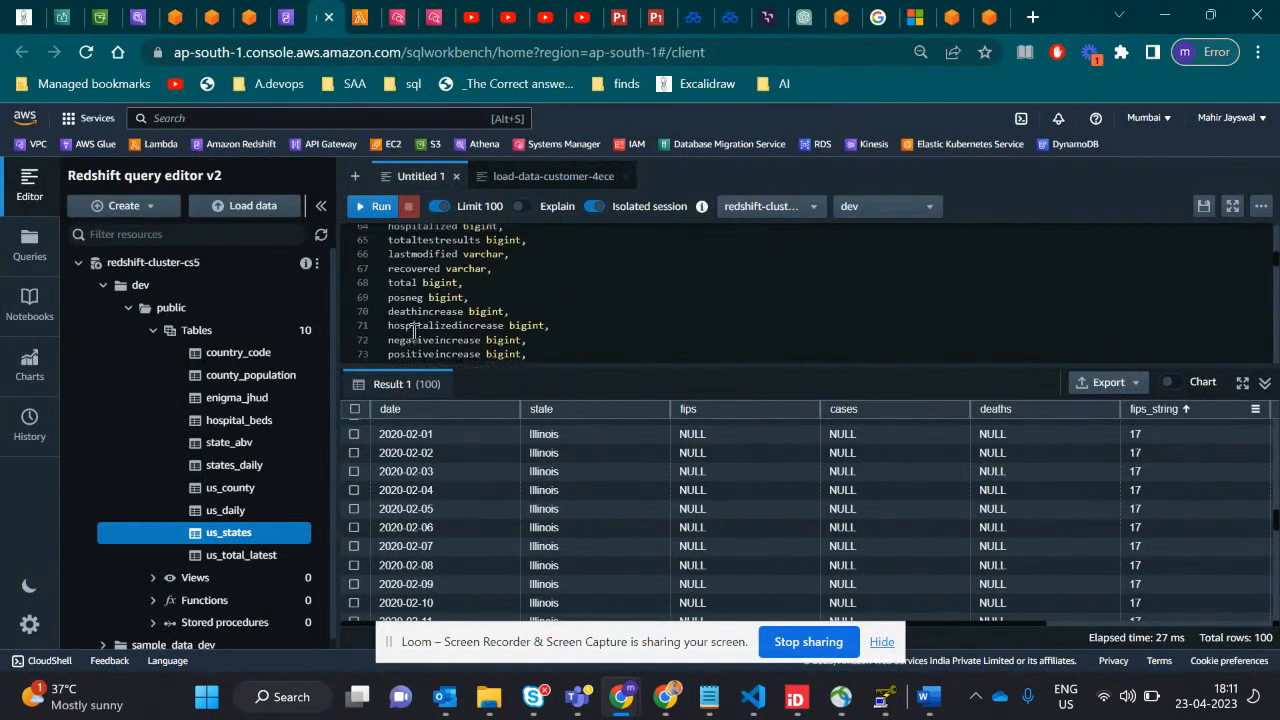
{"action": "scroll", "coordinate": [414, 332], "scroll_direction": "down", "scroll_amount": 3}
{"action": "left_click", "coordinate": [538, 342]}
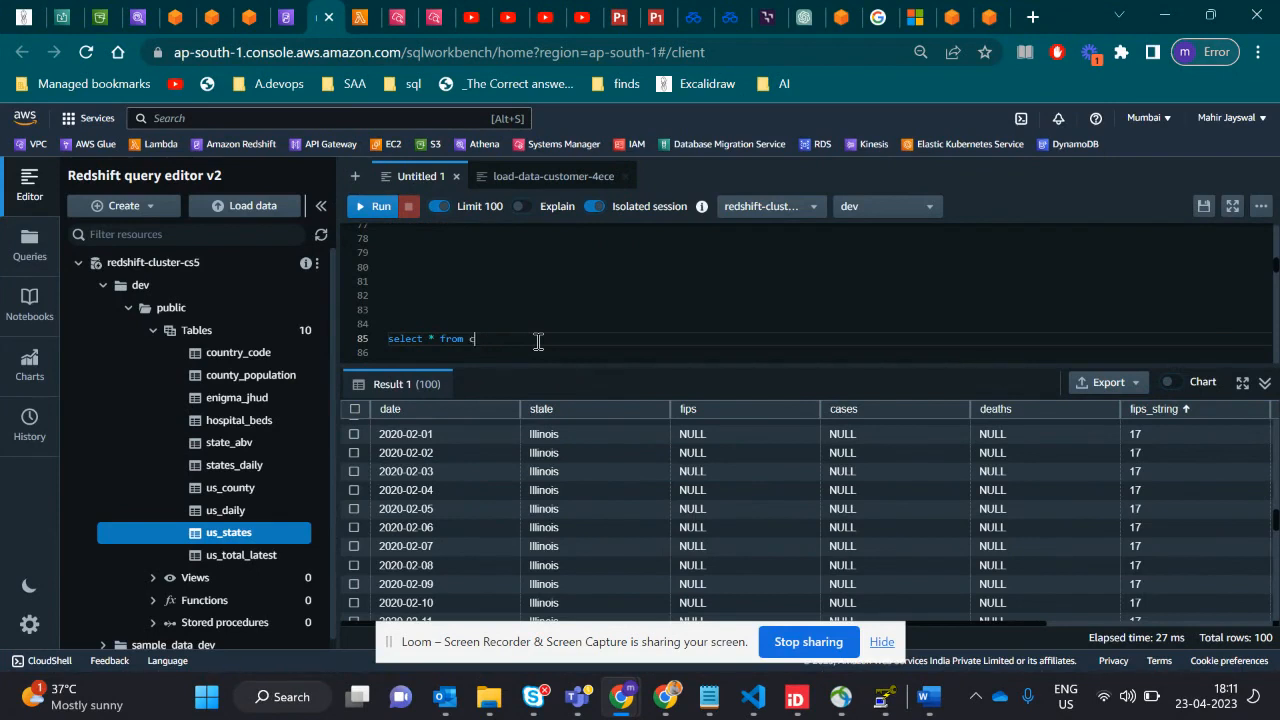
{"action": "type", "text": "county_population"}
{"action": "left_click_drag", "start_coordinate": [576, 342], "coordinate": [387, 340]}
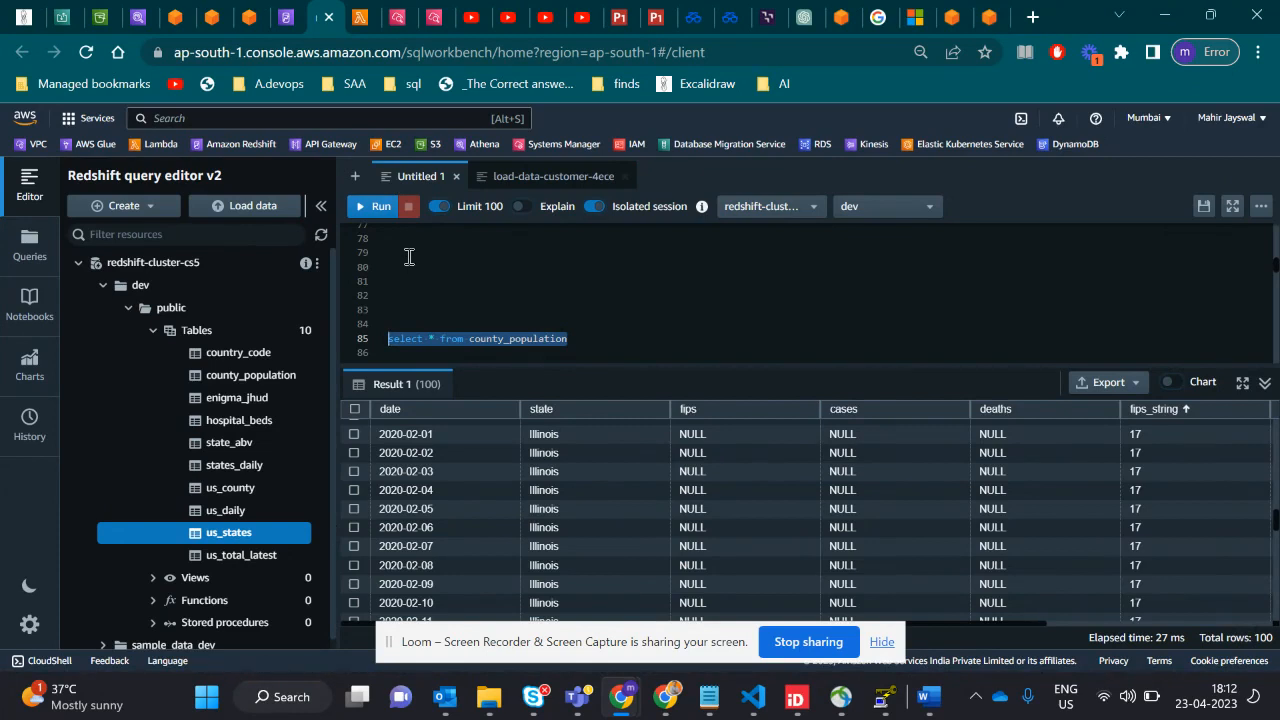
{"action": "left_click", "coordinate": [376, 206]}
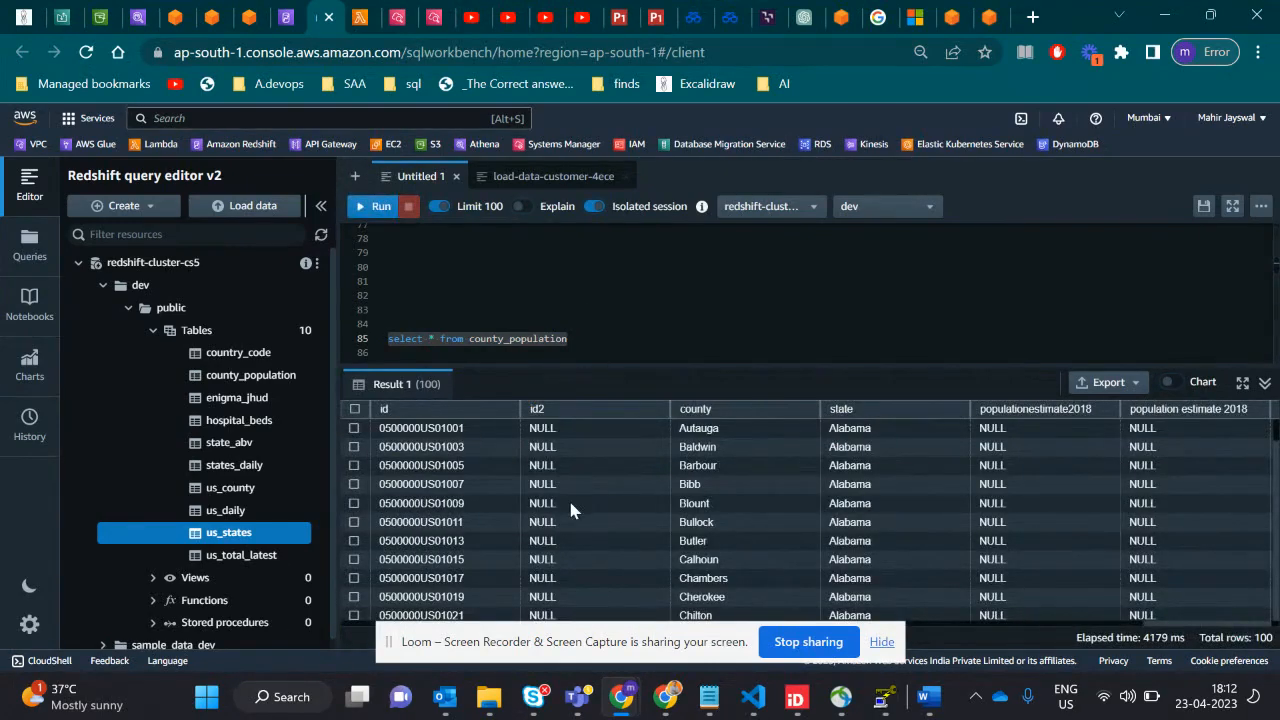
- Look through the county_population query results and sort them by id in ascending order
{"action": "scroll", "coordinate": [570, 510], "scroll_direction": "down", "scroll_amount": 1}
{"action": "scroll", "coordinate": [570, 510], "scroll_direction": "up", "scroll_amount": 1}
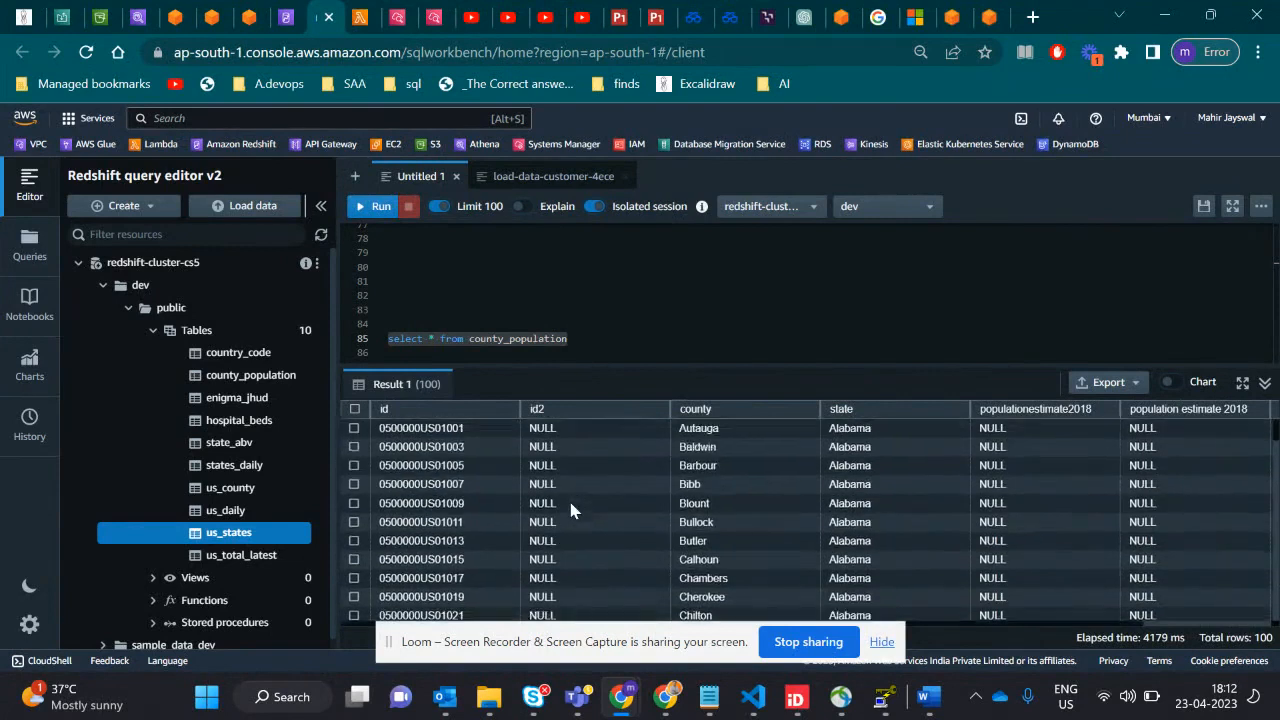
{"action": "left_click", "coordinate": [424, 414]}
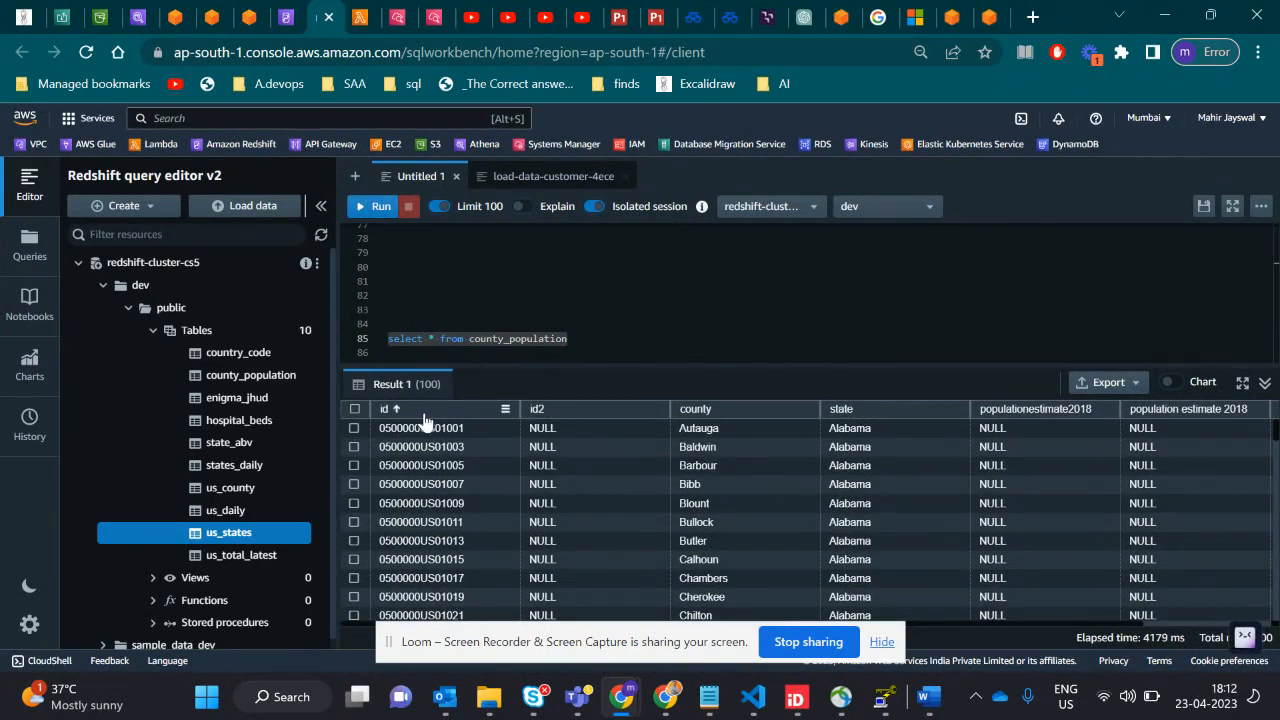
- Re-sort the county_population results by county in ascending order and look through the rows
{"action": "left_click", "coordinate": [395, 414]}
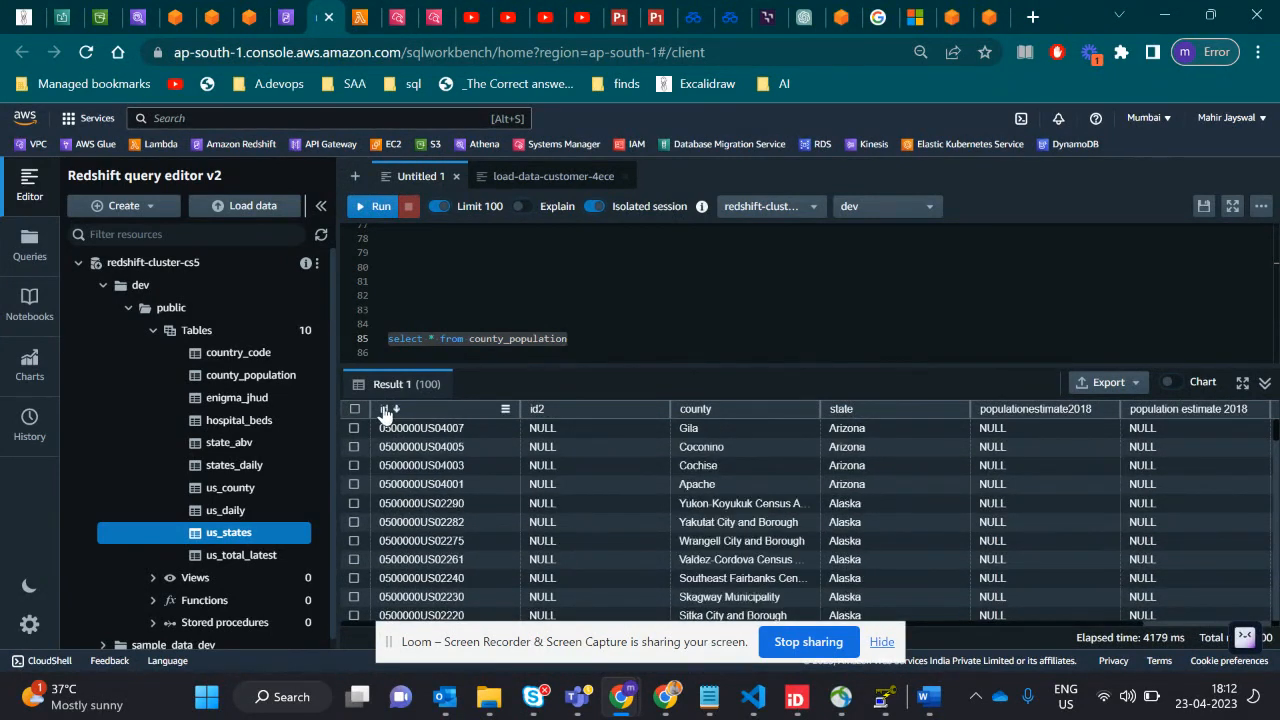
{"action": "left_click", "coordinate": [726, 414]}
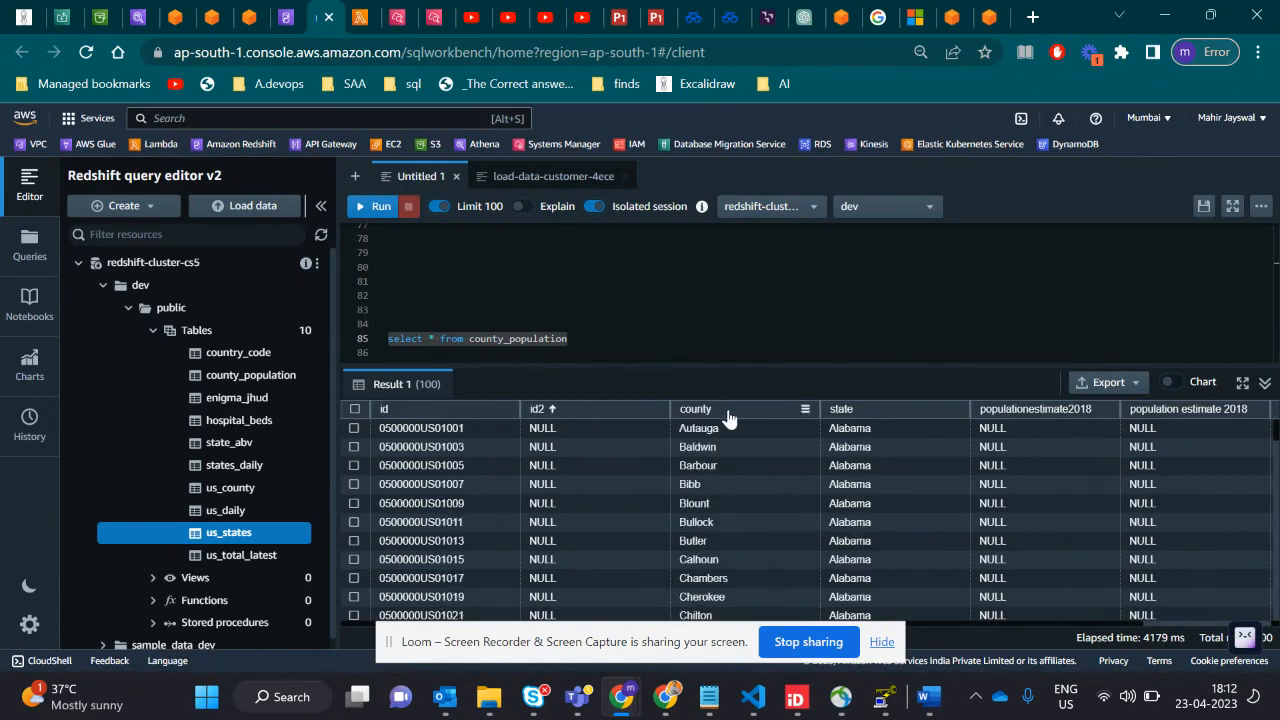
{"action": "scroll", "coordinate": [734, 493], "scroll_direction": "down", "scroll_amount": 3}
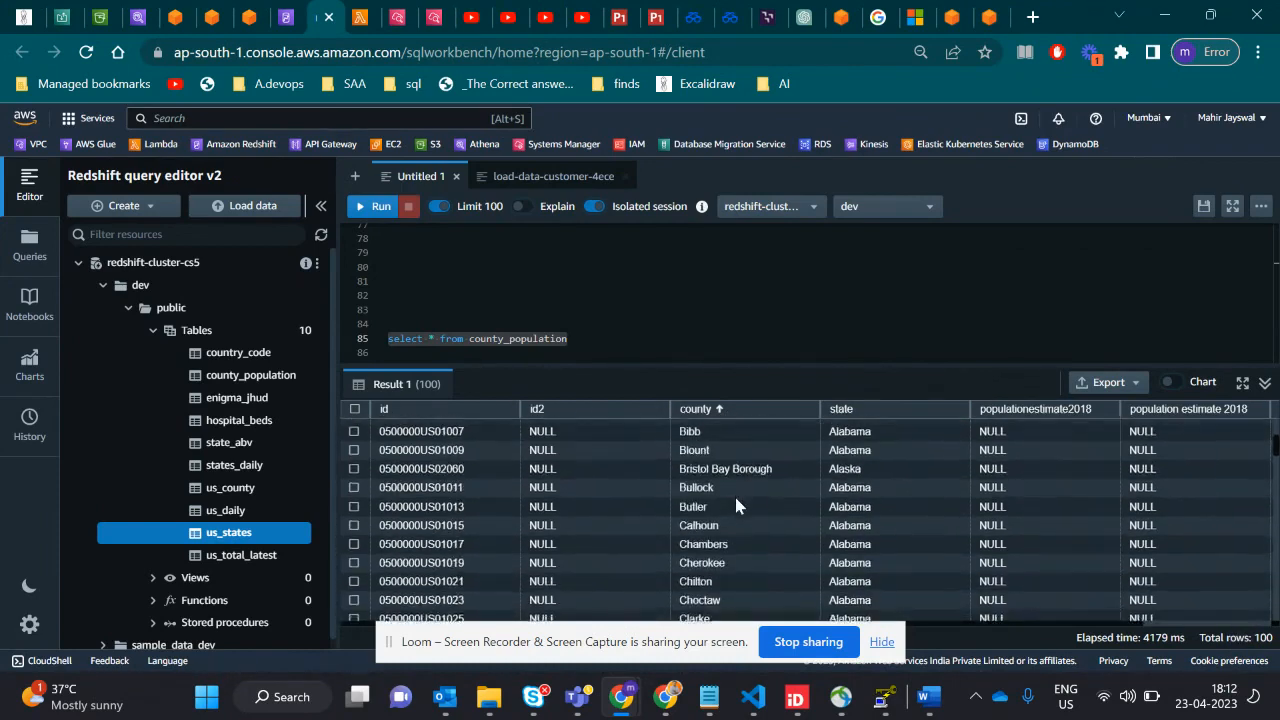
{"action": "scroll", "coordinate": [850, 437], "scroll_direction": "up", "scroll_amount": 3}
{"action": "scroll", "coordinate": [912, 524], "scroll_direction": "down", "scroll_amount": 2}
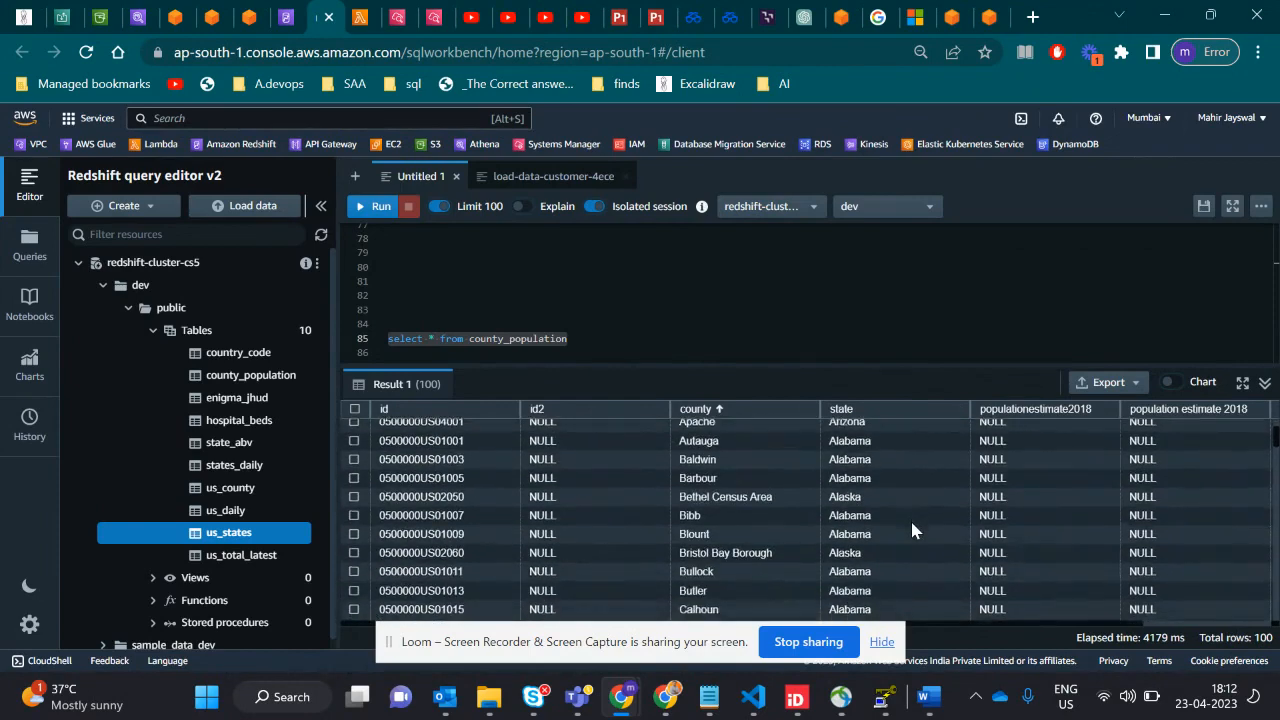
{"action": "scroll", "coordinate": [912, 524], "scroll_direction": "up", "scroll_amount": 2}
{"action": "scroll", "coordinate": [912, 524], "scroll_direction": "down", "scroll_amount": 3}
{"action": "scroll", "coordinate": [912, 524], "scroll_direction": "up", "scroll_amount": 4}
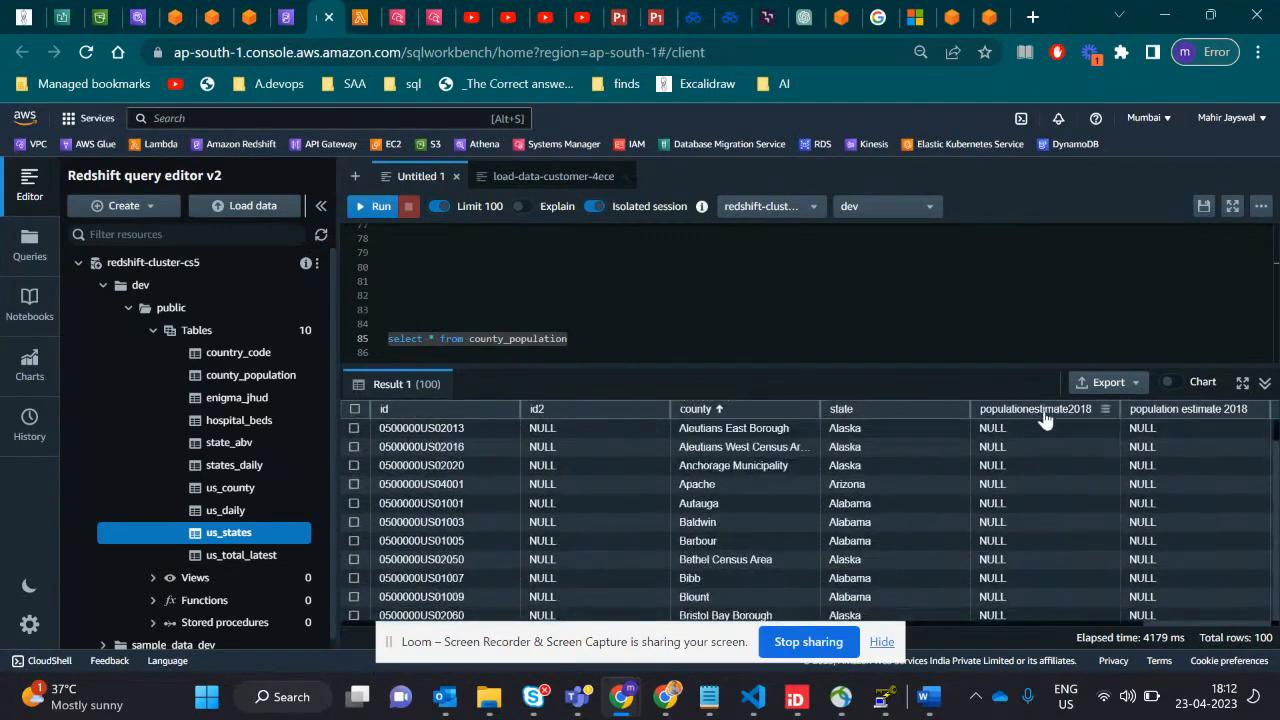
- Examine the remaining county_population columns through id2_string and look down their rows
{"action": "scroll", "coordinate": [1087, 460], "scroll_direction": "right", "scroll_amount": 2}
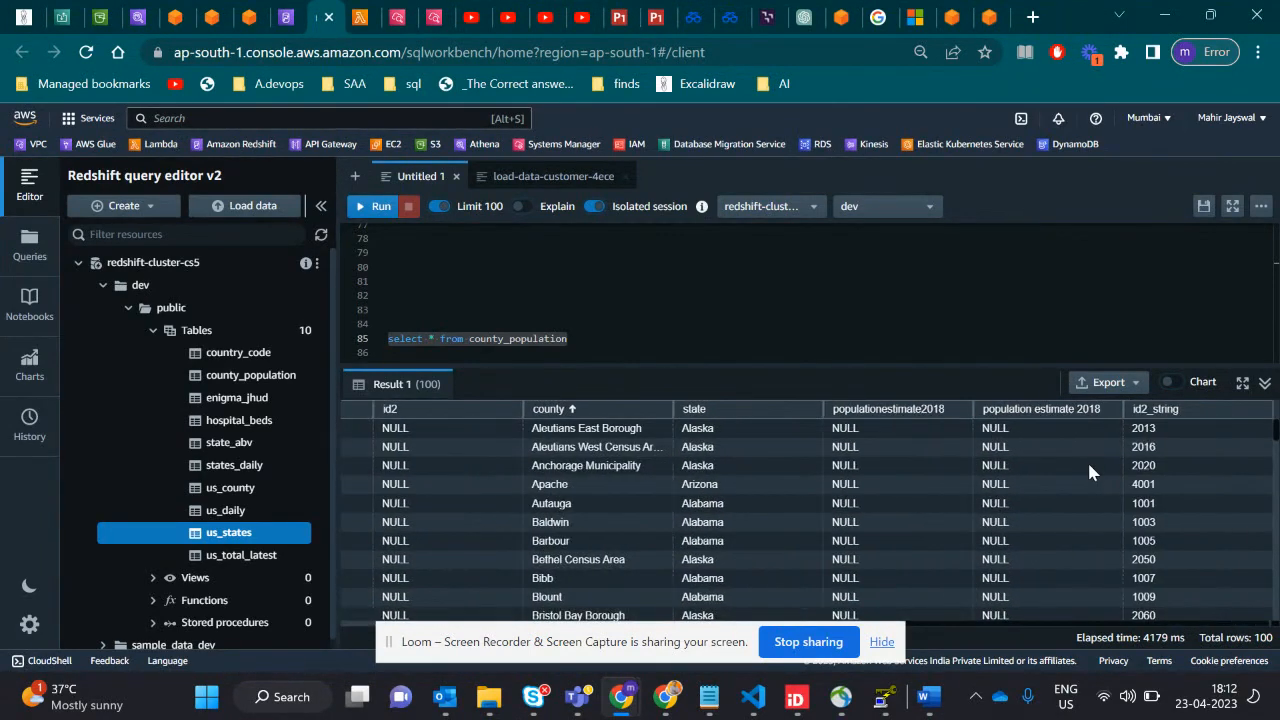
{"action": "scroll", "coordinate": [1159, 535], "scroll_direction": "down", "scroll_amount": 3}
{"action": "scroll", "coordinate": [1160, 542], "scroll_direction": "down", "scroll_amount": 10}
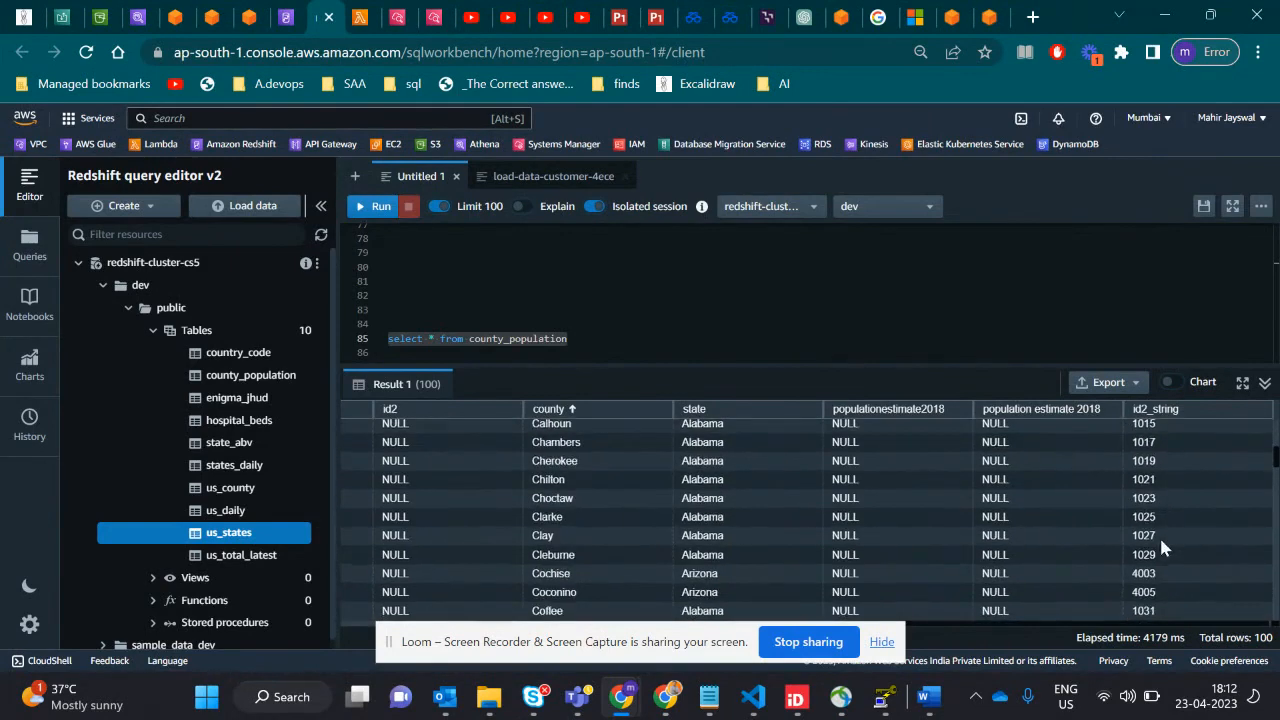
{"action": "scroll", "coordinate": [1160, 542], "scroll_direction": "up", "scroll_amount": 11}
{"action": "scroll", "coordinate": [1159, 535], "scroll_direction": "down", "scroll_amount": 15}
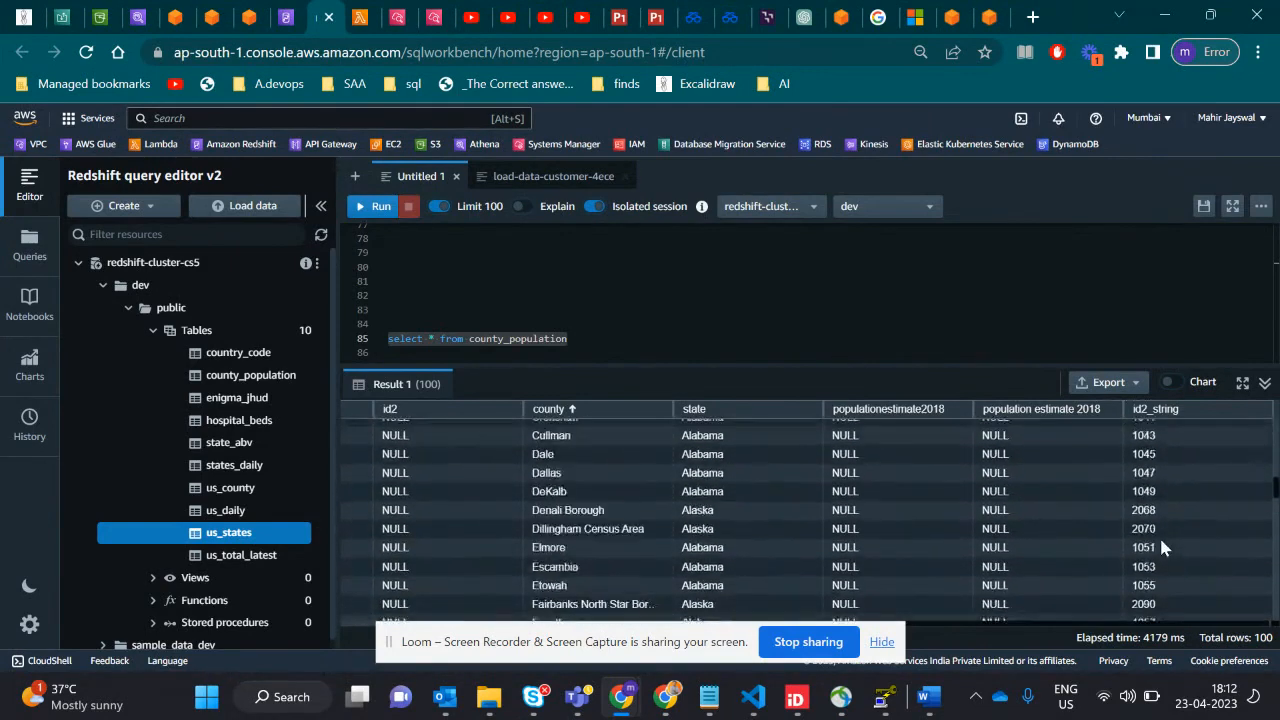
{"action": "scroll", "coordinate": [922, 555], "scroll_direction": "up", "scroll_amount": 16}
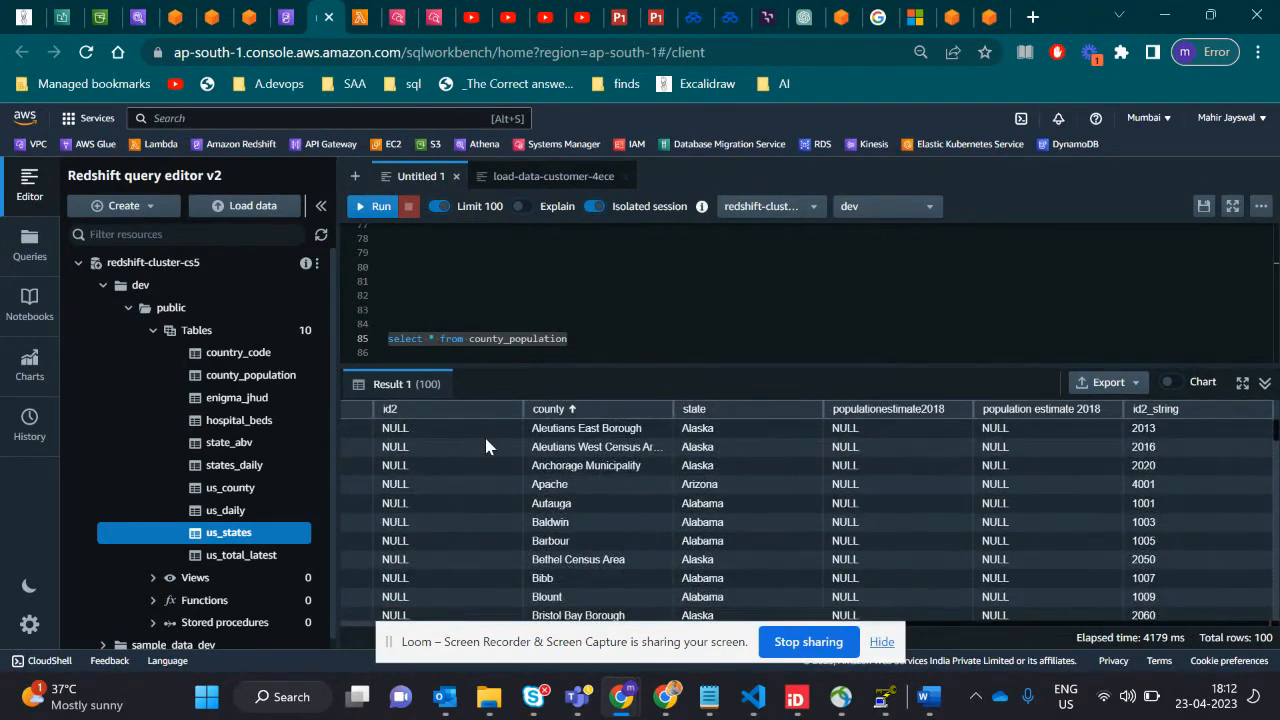
- Switch to the Excalidraw architecture diagram and point out the Glue, Glue crawler + Job and Redshift elements in turn
{"action": "key", "text": "alt+Tab"}
{"action": "key", "text": "Escape"}
{"action": "left_click", "coordinate": [18, 14]}
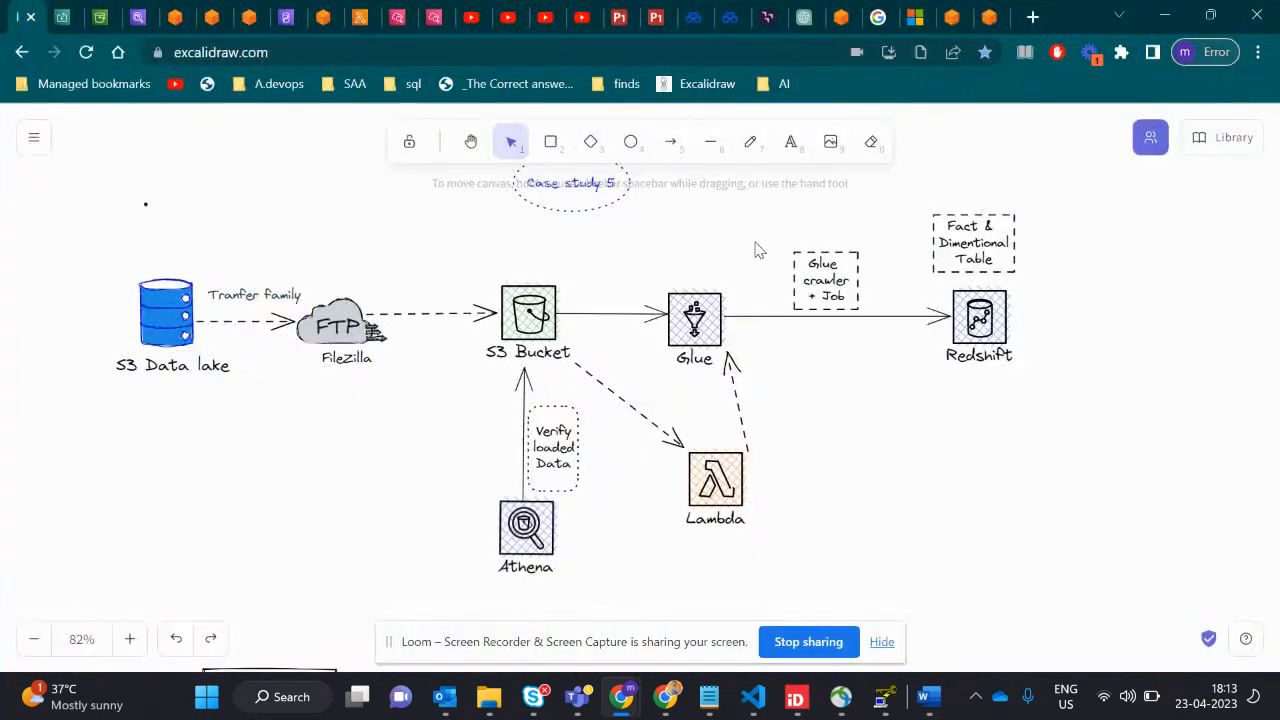
{"action": "left_click", "coordinate": [704, 325]}
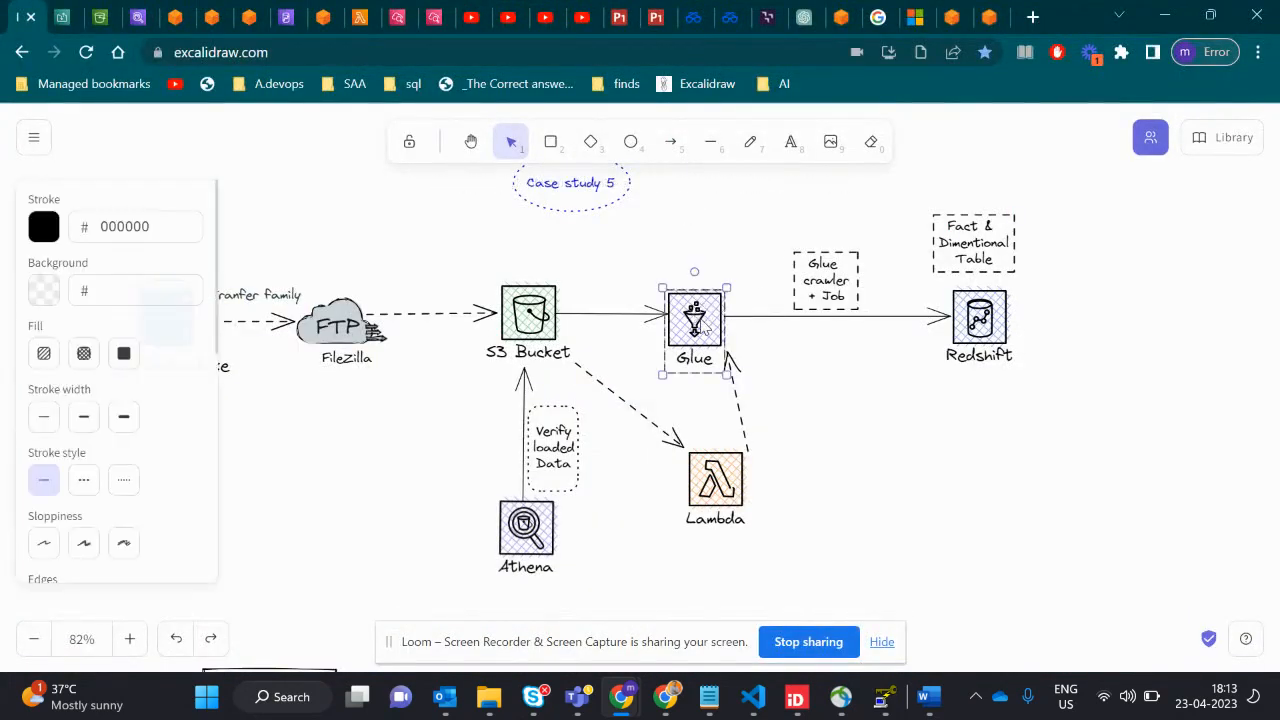
{"action": "left_click", "coordinate": [826, 369]}
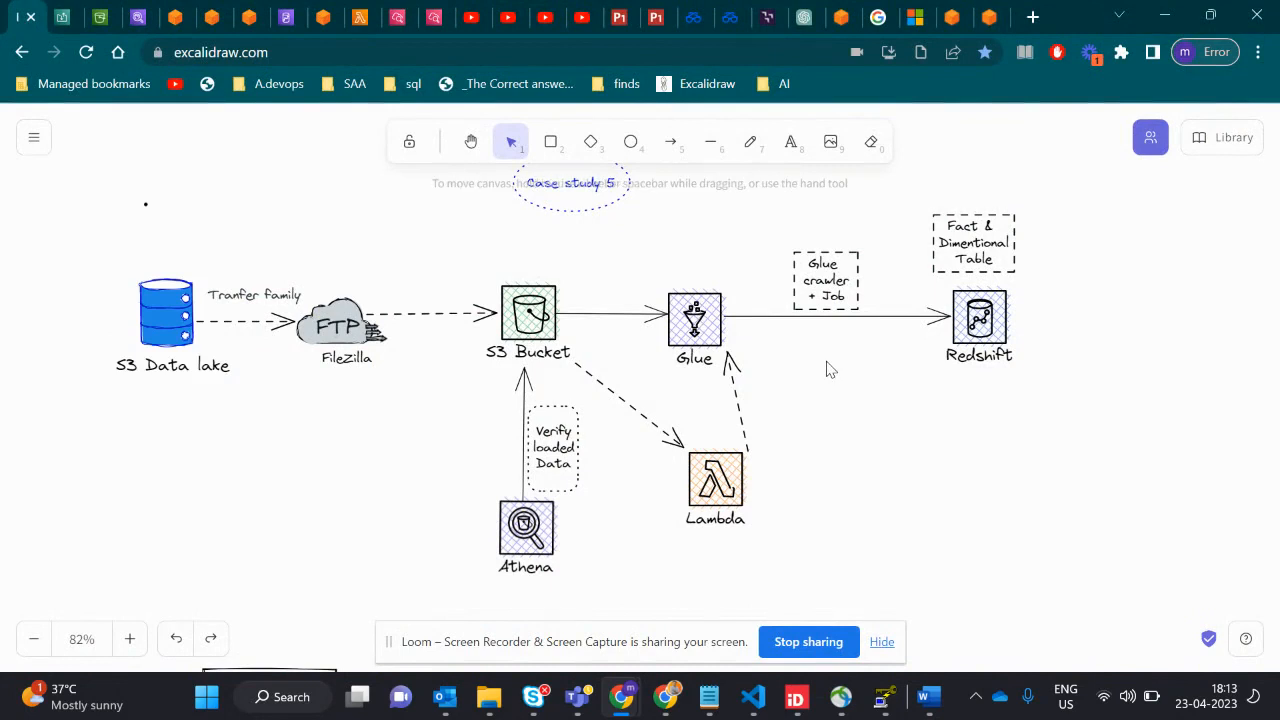
{"action": "left_click", "coordinate": [826, 296]}
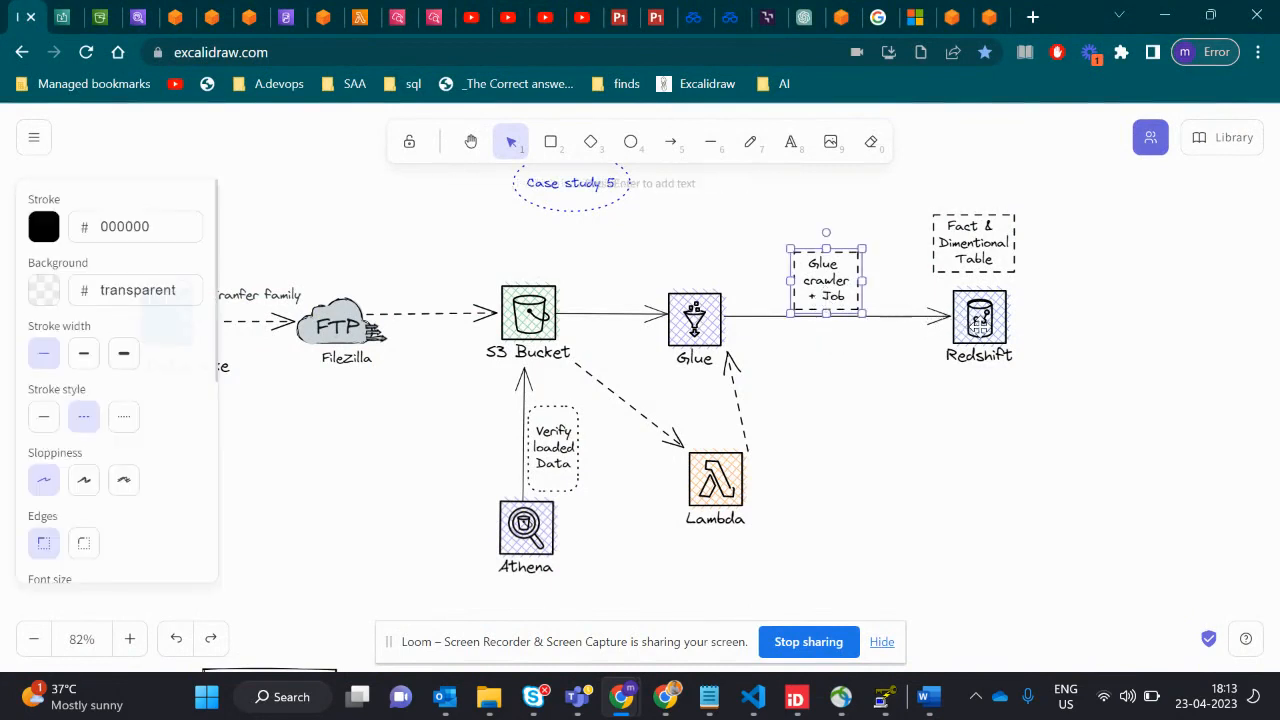
{"action": "left_click", "coordinate": [983, 337]}
{"action": "left_click", "coordinate": [854, 400]}
- Examine the Case study 5 diagram from the S3 Data lake to Redshift and the table model beneath it
{"action": "scroll", "coordinate": [854, 400], "scroll_direction": "left", "scroll_amount": 2}
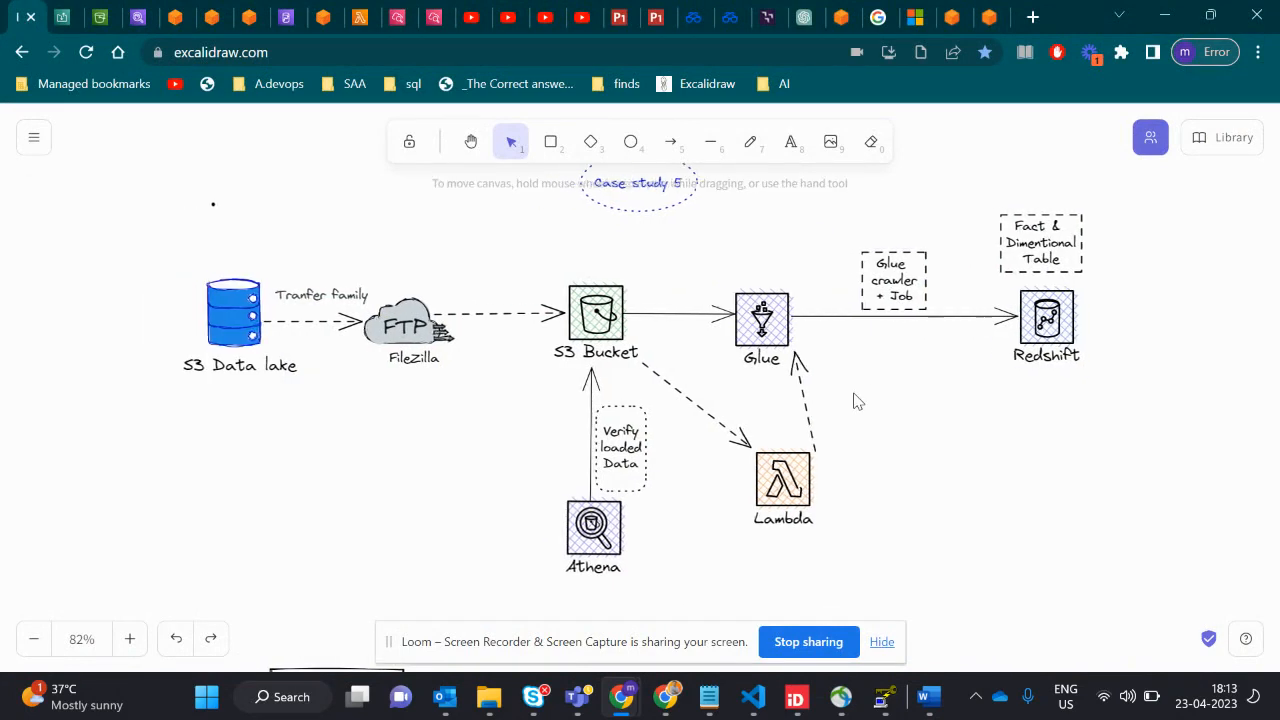
{"action": "scroll", "coordinate": [857, 401], "scroll_direction": "right", "scroll_amount": 2}
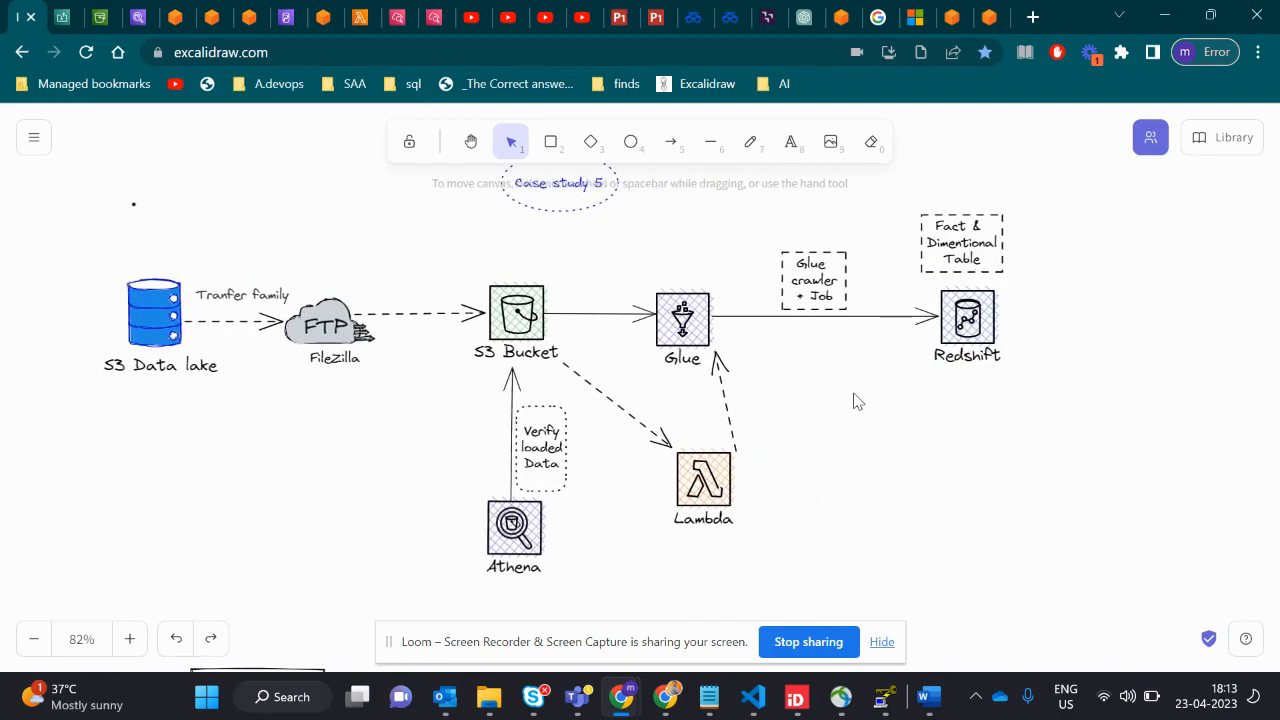
{"action": "scroll", "coordinate": [855, 401], "scroll_direction": "down", "scroll_amount": 3}
{"action": "scroll", "coordinate": [855, 401], "scroll_direction": "up", "scroll_amount": 3}
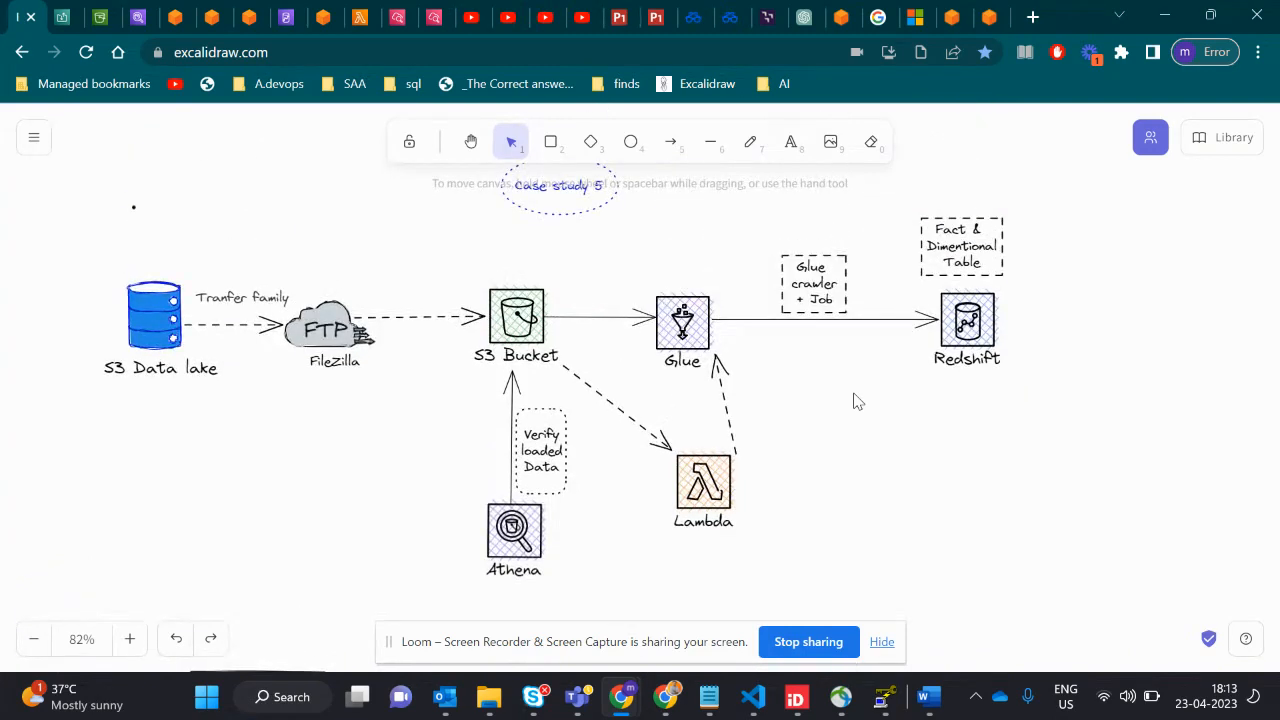
{"action": "scroll", "coordinate": [856, 401], "scroll_direction": "down", "scroll_amount": 1}
{"action": "scroll", "coordinate": [856, 401], "scroll_direction": "down", "scroll_amount": 3}
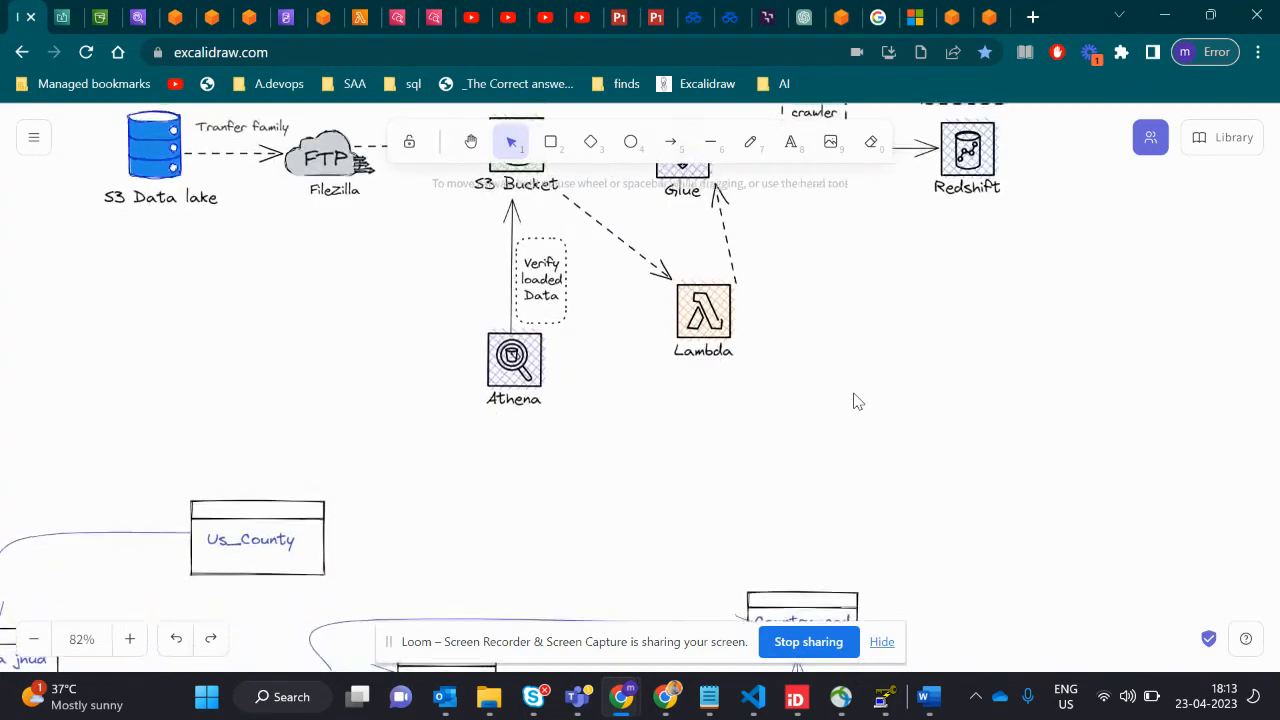
{"action": "scroll", "coordinate": [856, 401], "scroll_direction": "left", "scroll_amount": 1}
{"action": "scroll", "coordinate": [855, 401], "scroll_direction": "left", "scroll_amount": 3}
{"action": "scroll", "coordinate": [855, 401], "scroll_direction": "up", "scroll_amount": 3}
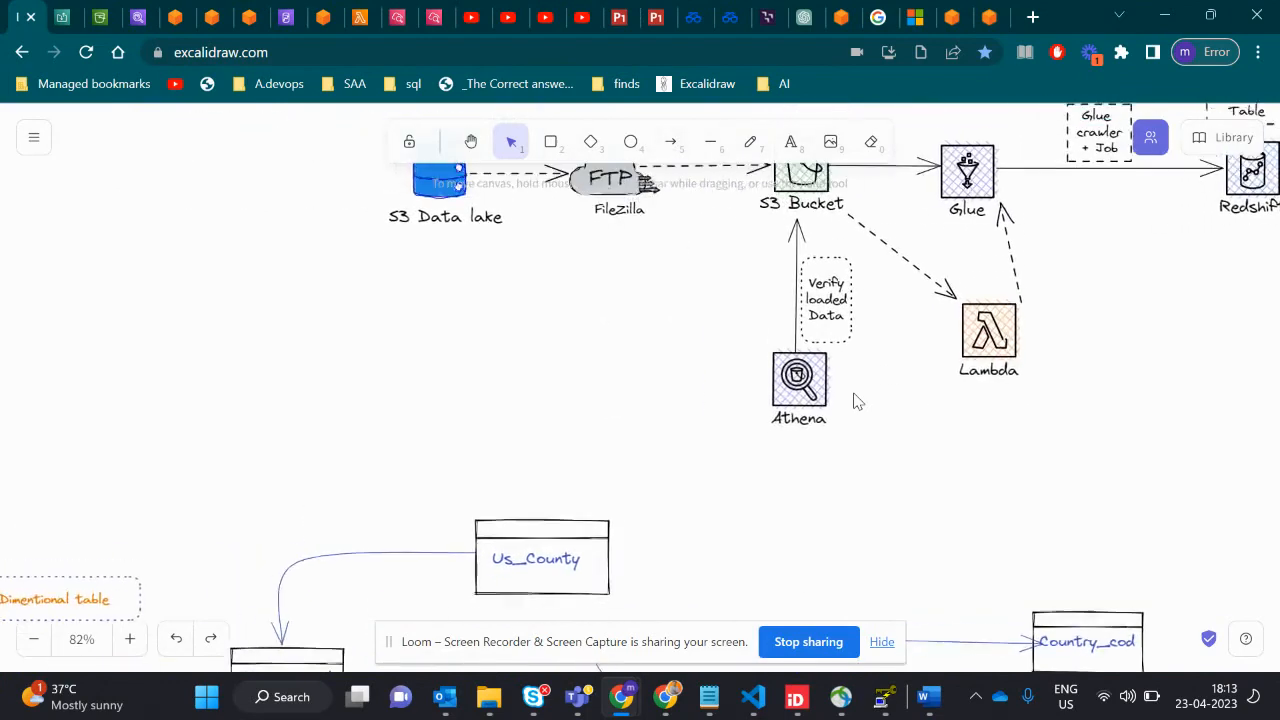
{"action": "scroll", "coordinate": [855, 401], "scroll_direction": "right", "scroll_amount": 4}
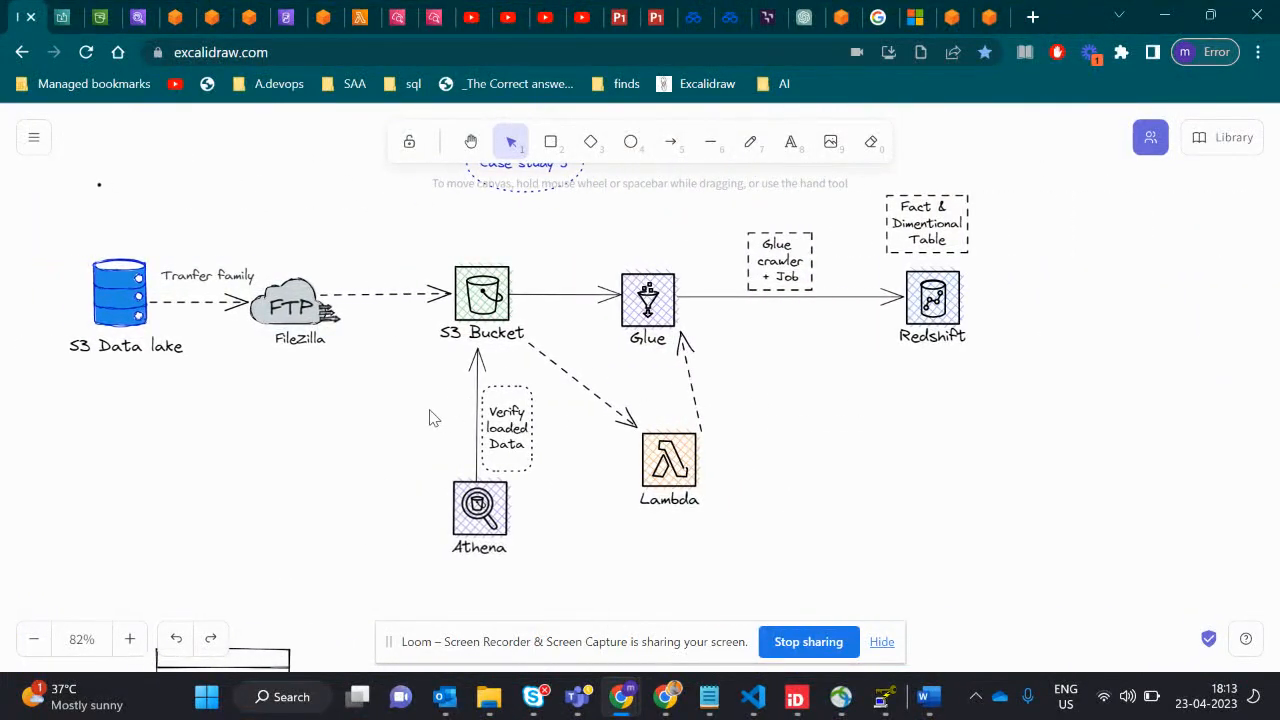
{"action": "scroll", "coordinate": [432, 416], "scroll_direction": "up", "scroll_amount": 2}
{"action": "scroll", "coordinate": [471, 420], "scroll_direction": "down", "scroll_amount": 3}
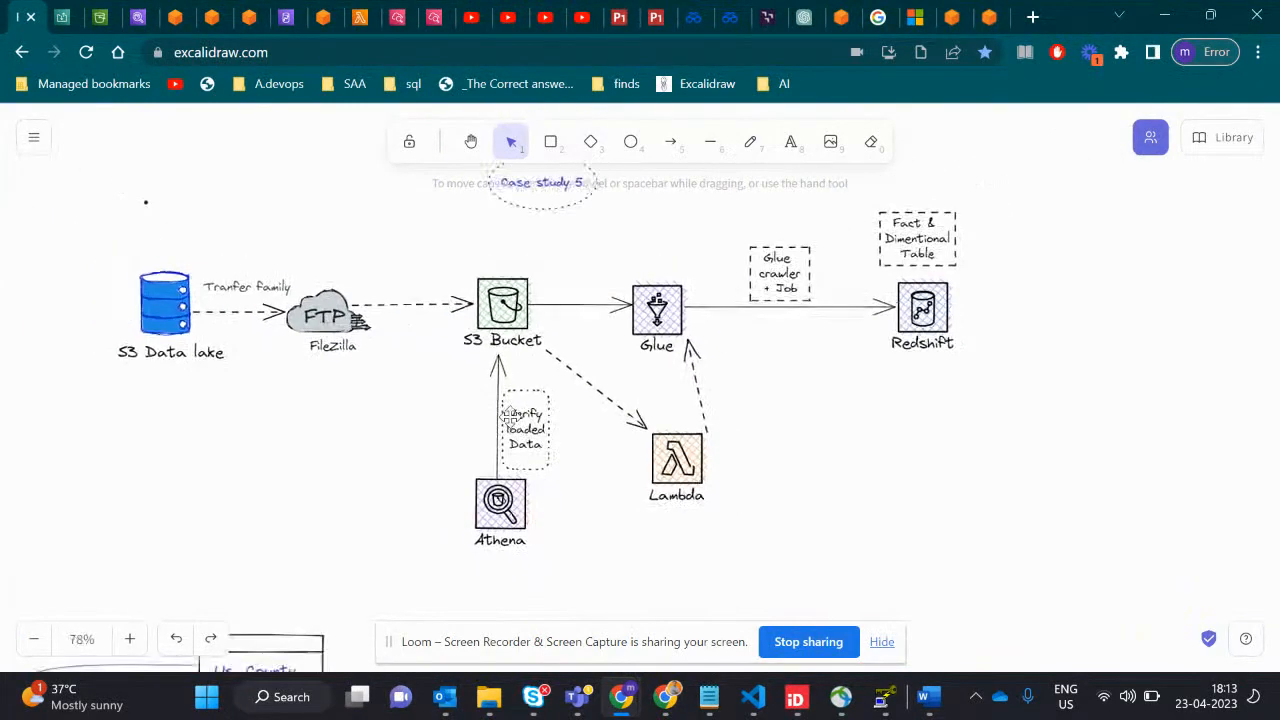
- Switch to the Word document case study4 financial data.docx and highlight the Step-1 text under Solution Expectation
{"action": "key", "text": "super+Tab"}
{"action": "key", "text": "Right"}
{"action": "key", "text": "Return"}
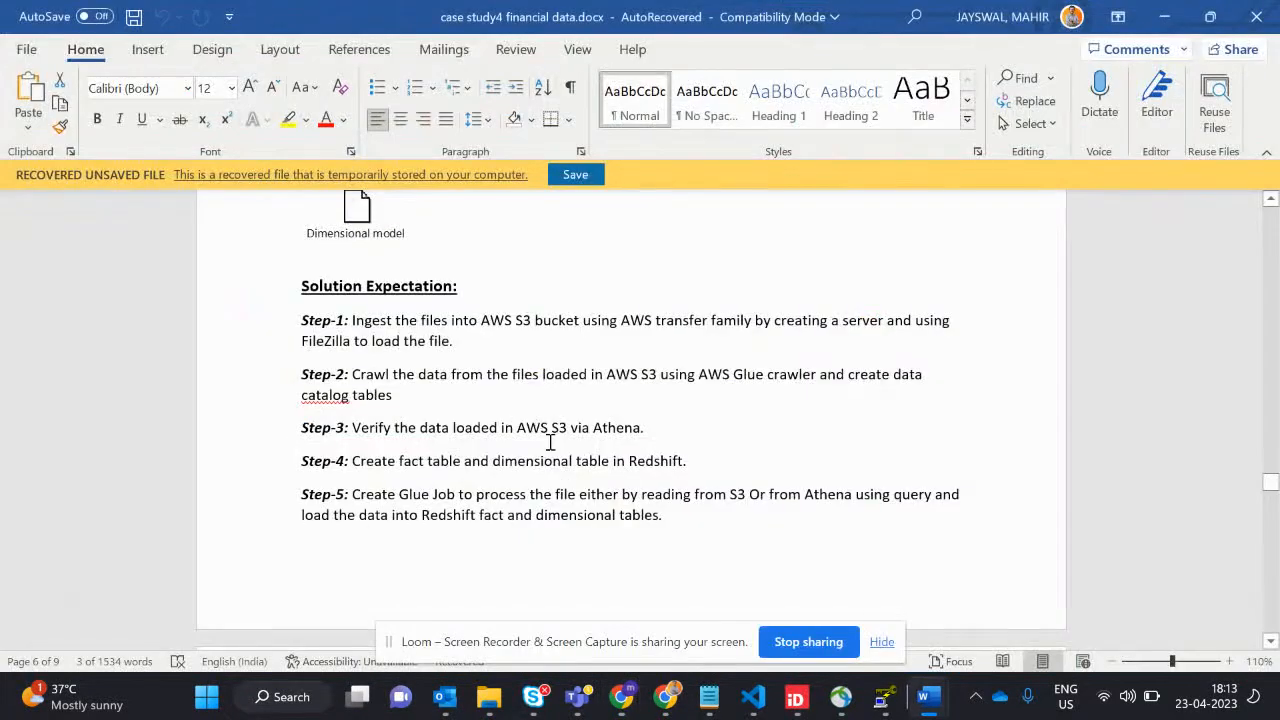
{"action": "left_click_drag", "start_coordinate": [347, 320], "coordinate": [450, 345]}
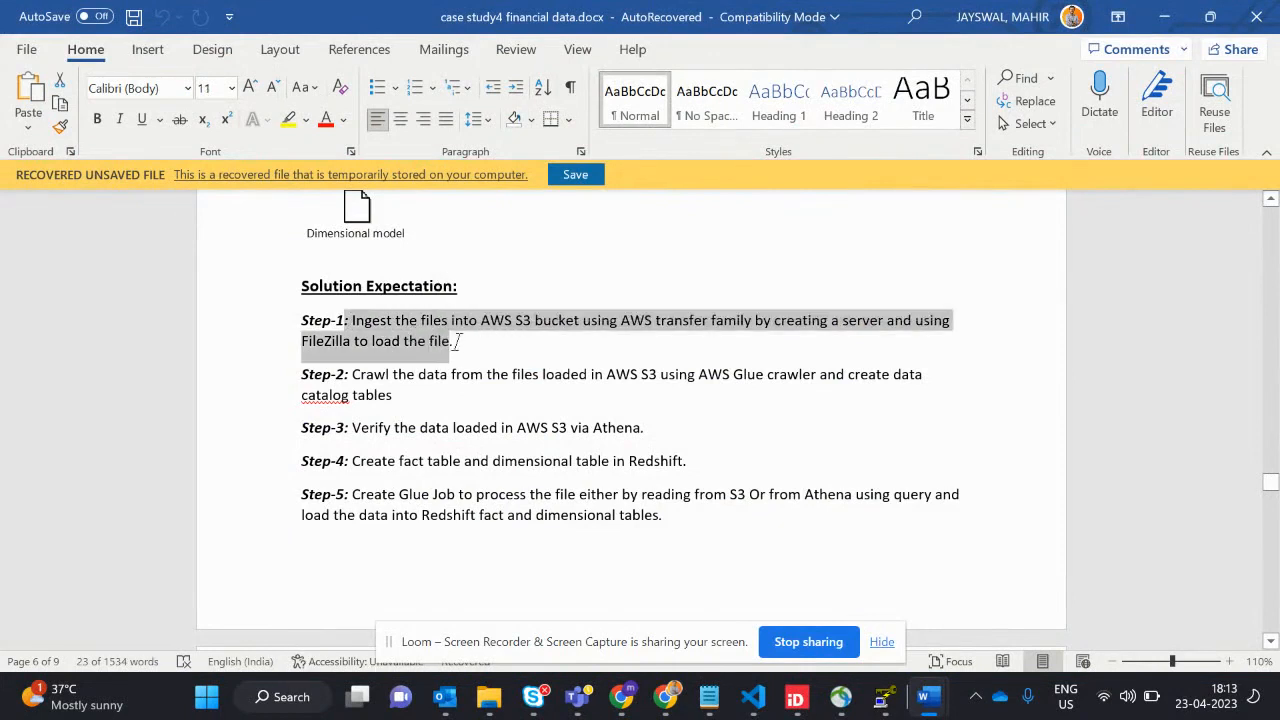
{"action": "left_click", "coordinate": [455, 342]}
{"action": "left_click_drag", "start_coordinate": [455, 342], "coordinate": [345, 320]}
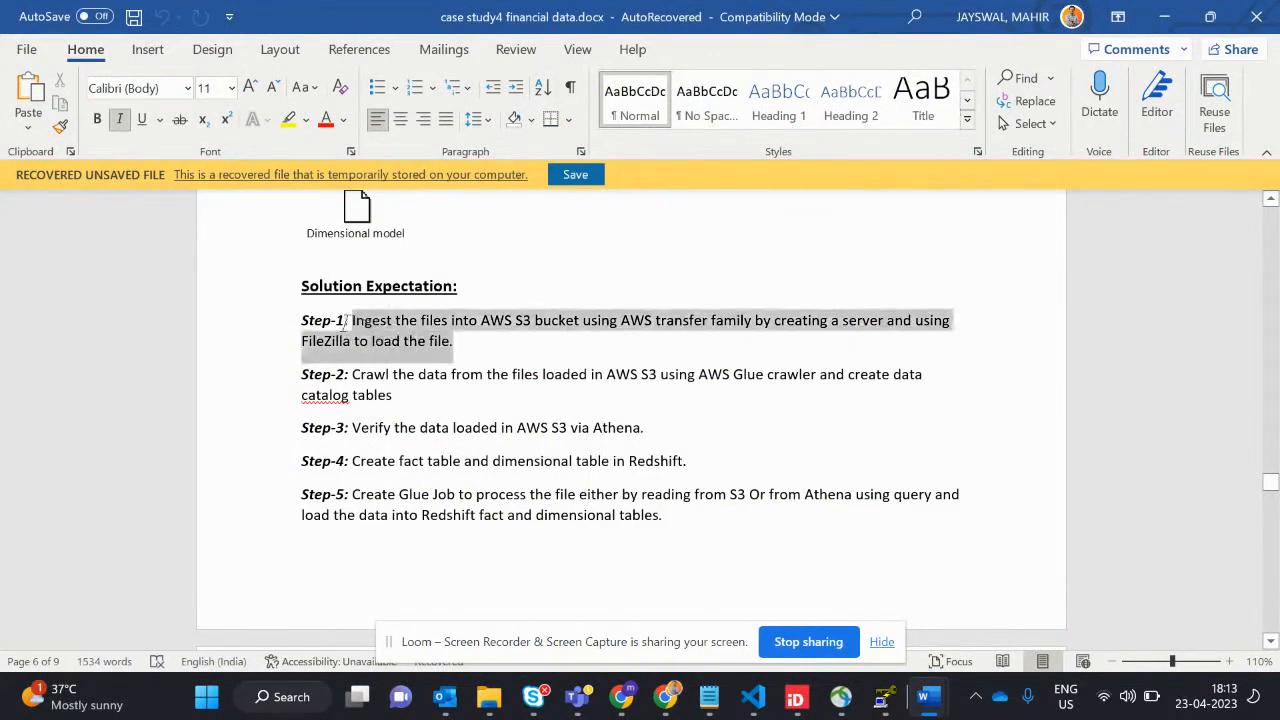
- Highlight the Step-2 text about crawling the S3 files with Glue, then clear the selection
{"action": "left_click", "coordinate": [393, 396]}
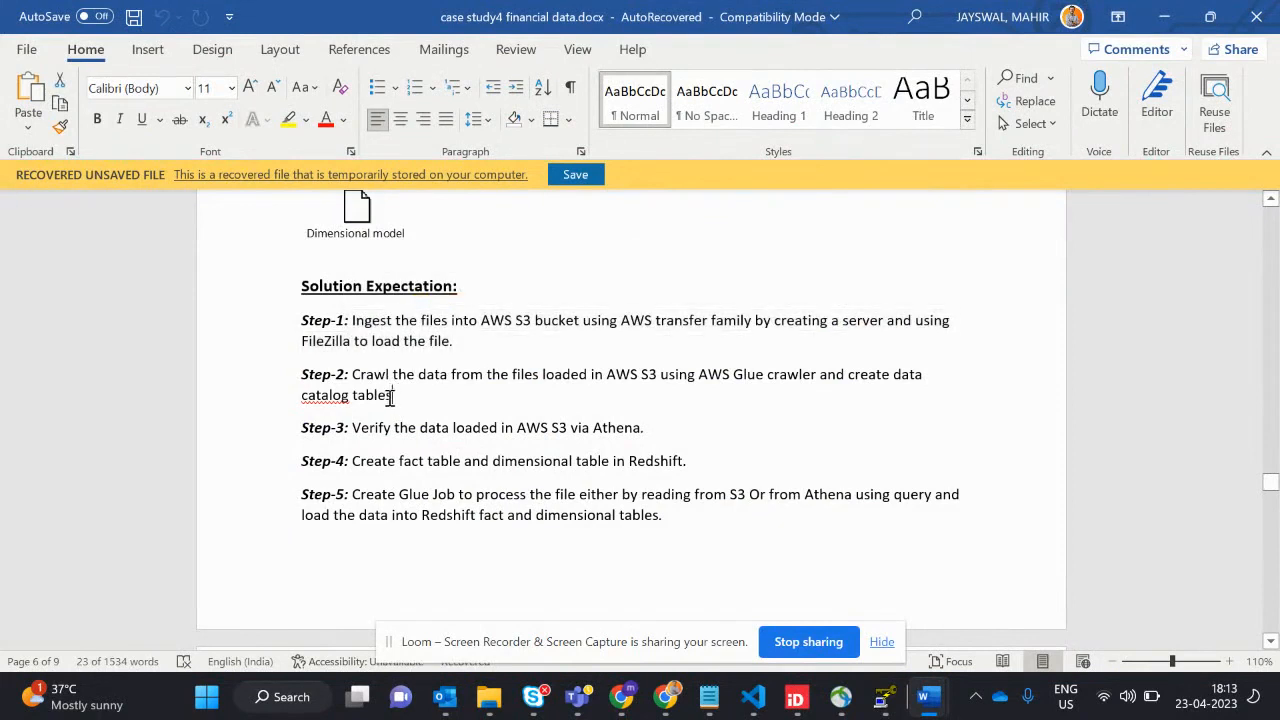
{"action": "left_click", "coordinate": [347, 376], "text": "shift"}
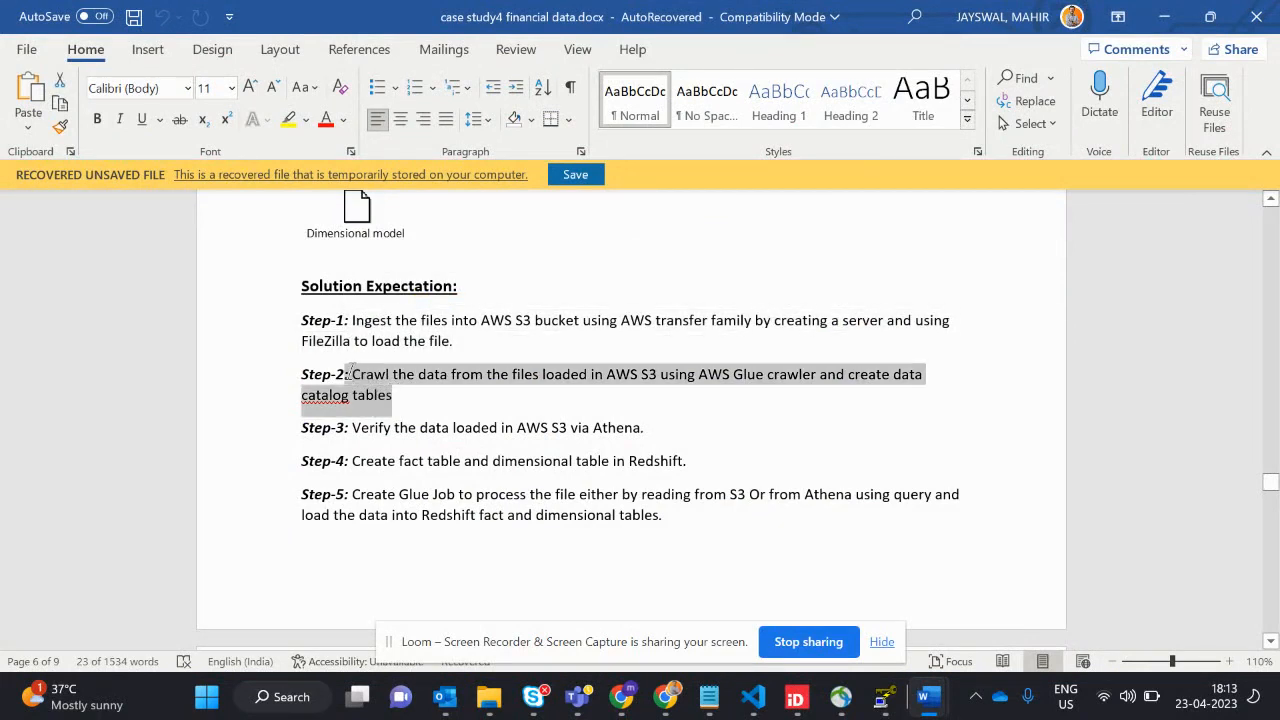
{"action": "left_click", "coordinate": [416, 390]}
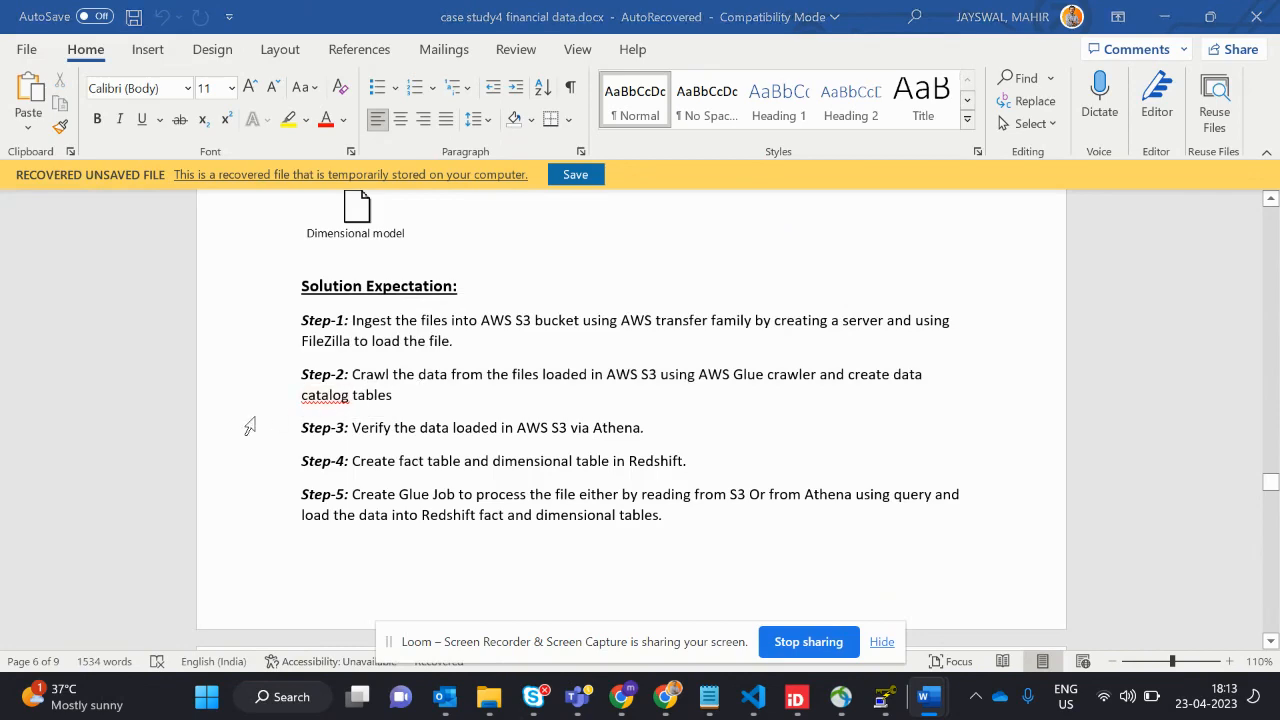
- Switch back to the AWS Glue console in Chrome and open the cs5 database in the Data Catalog
{"action": "key", "text": "alt+Tab"}
{"action": "key", "text": "alt+shift+Tab"}
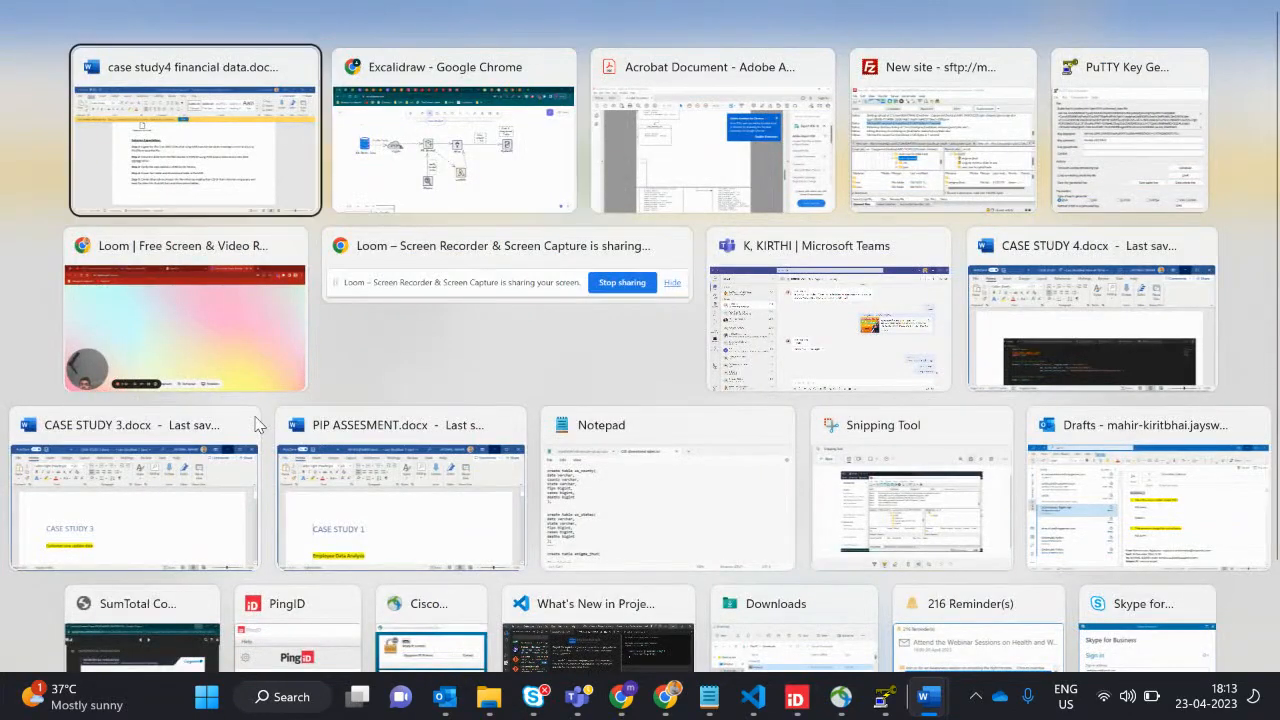
{"action": "key", "text": "alt+Tab"}
{"action": "left_click", "coordinate": [178, 12]}
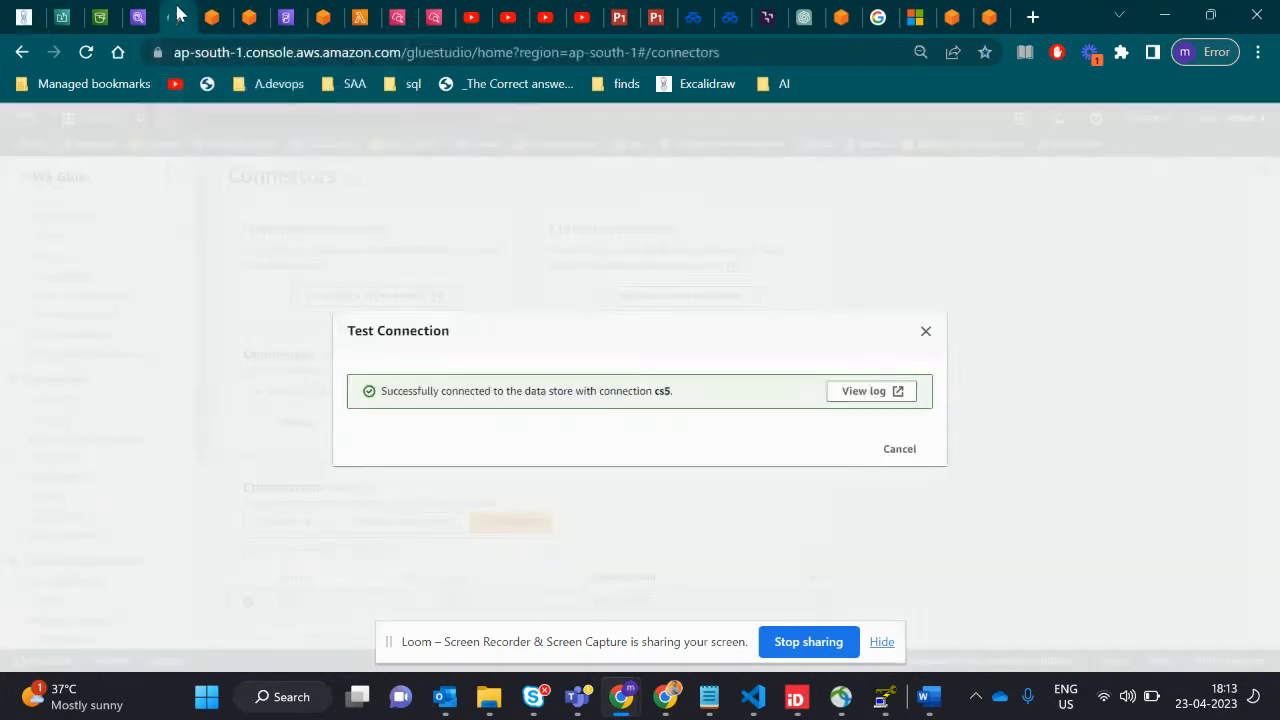
{"action": "left_click", "coordinate": [249, 15]}
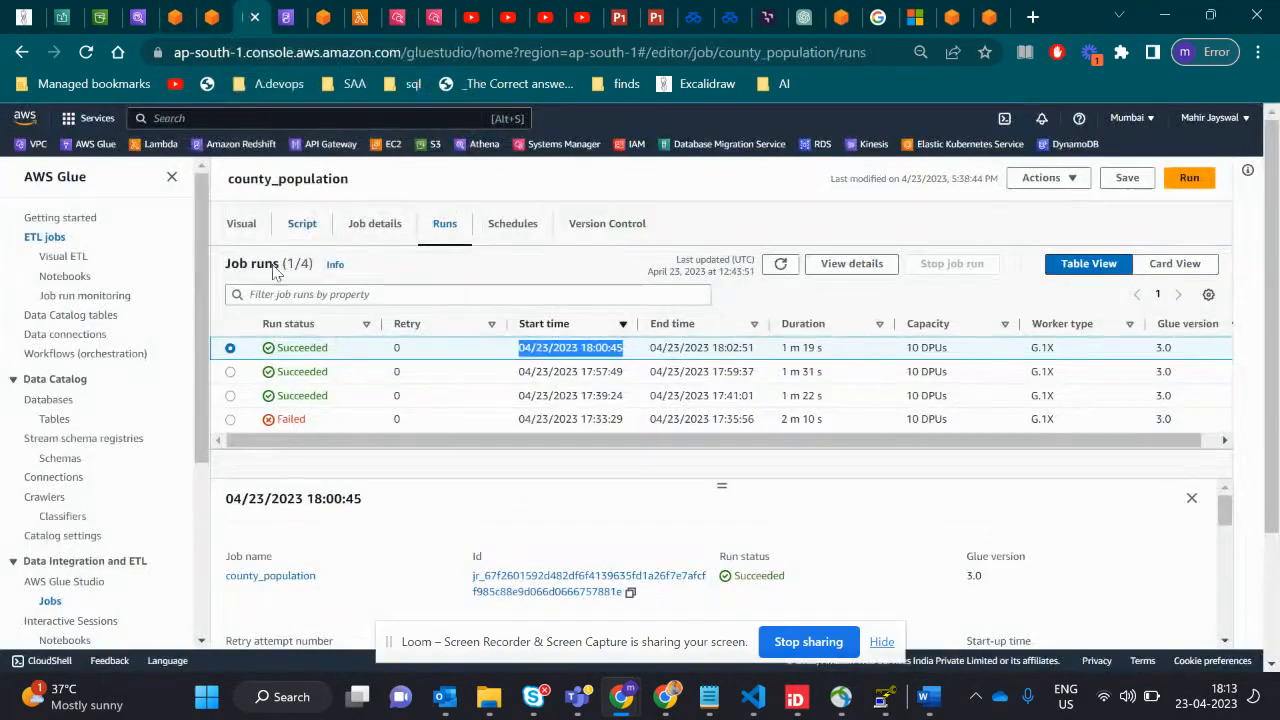
{"action": "left_click", "coordinate": [57, 400]}
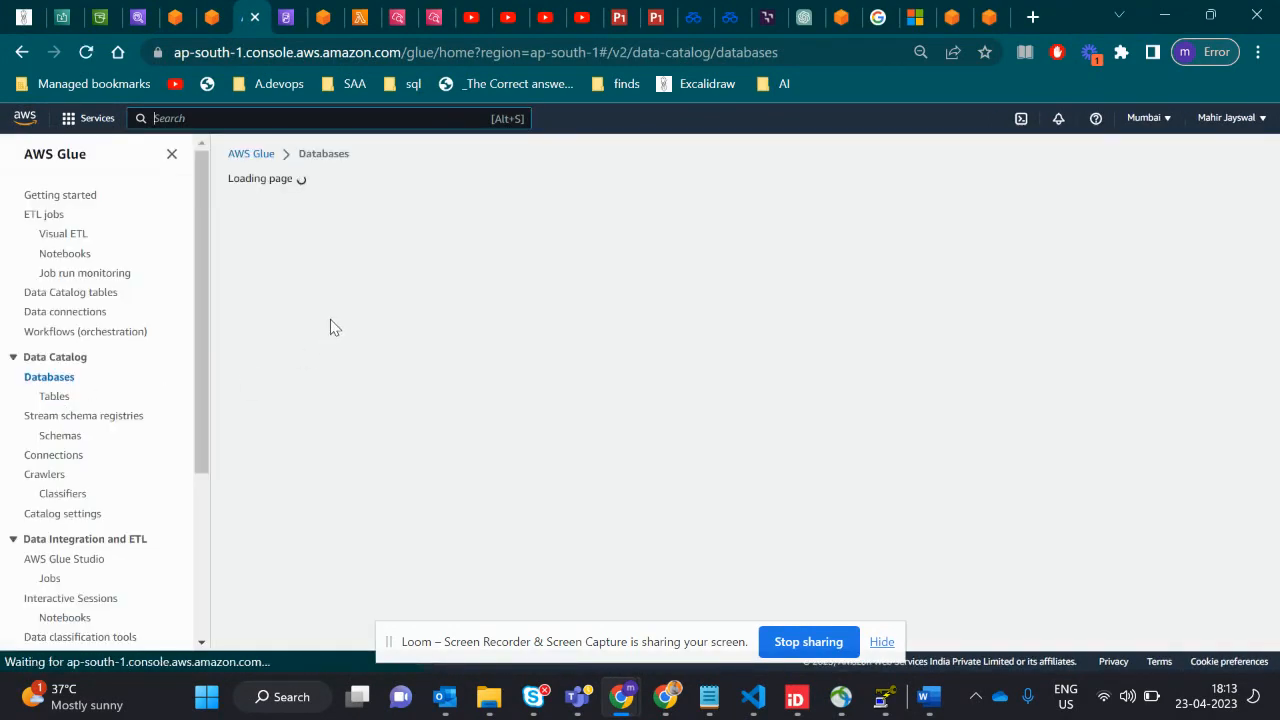
{"action": "left_click", "coordinate": [288, 313]}
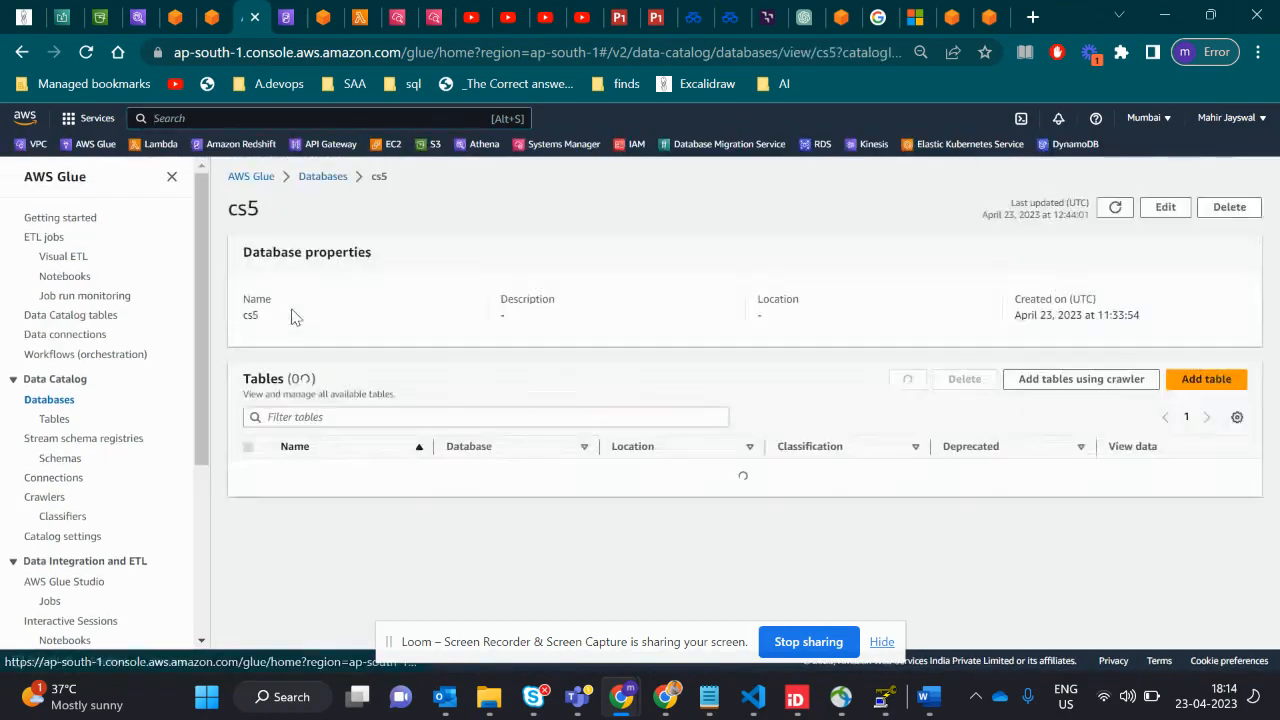
- Open the s3-glue crawler's details, review its crawler run and highlight the run's duration
{"action": "left_click", "coordinate": [48, 500]}
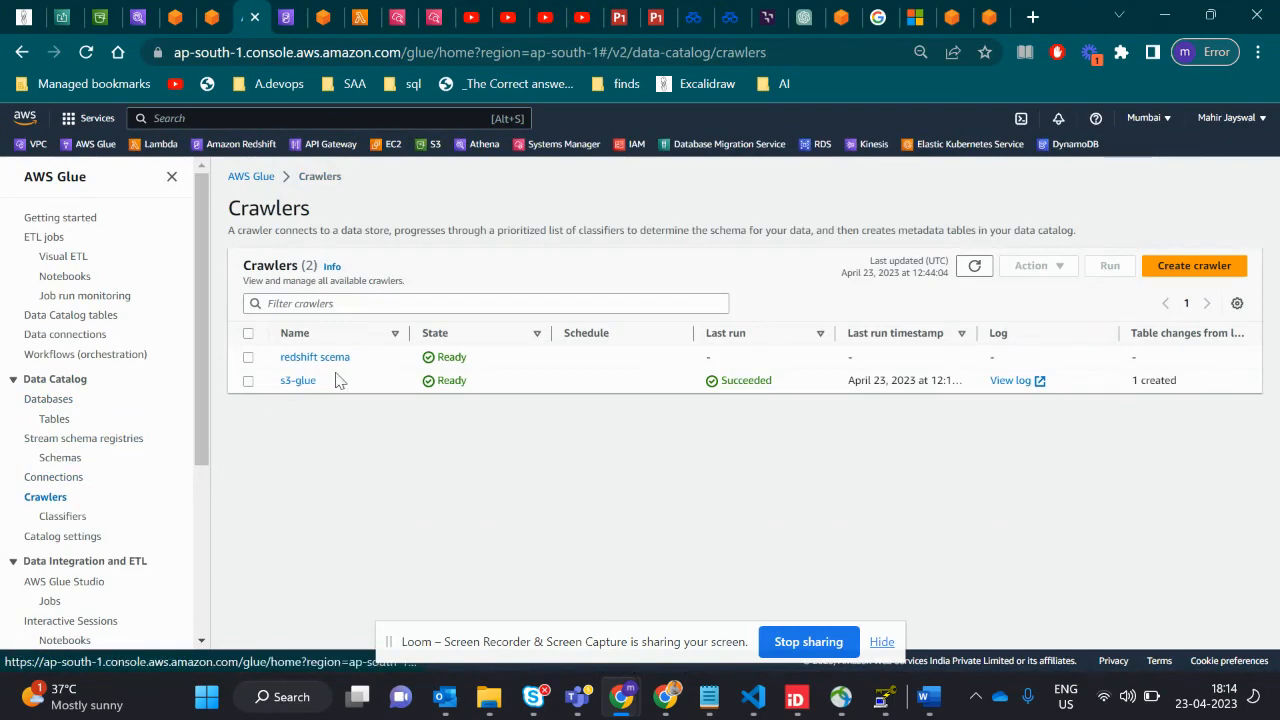
{"action": "left_click", "coordinate": [298, 381]}
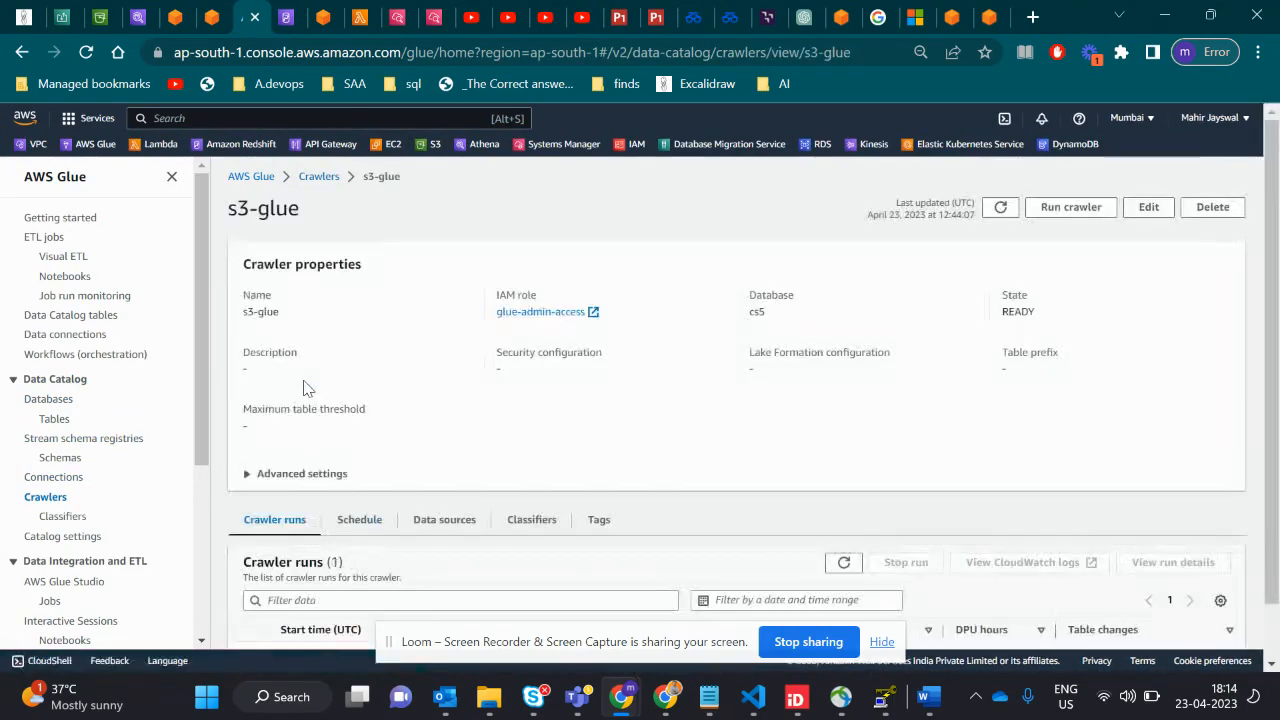
{"action": "scroll", "coordinate": [487, 443], "scroll_direction": "down", "scroll_amount": 1}
{"action": "scroll", "coordinate": [487, 443], "scroll_direction": "up", "scroll_amount": 1}
{"action": "scroll", "coordinate": [487, 443], "scroll_direction": "down", "scroll_amount": 1}
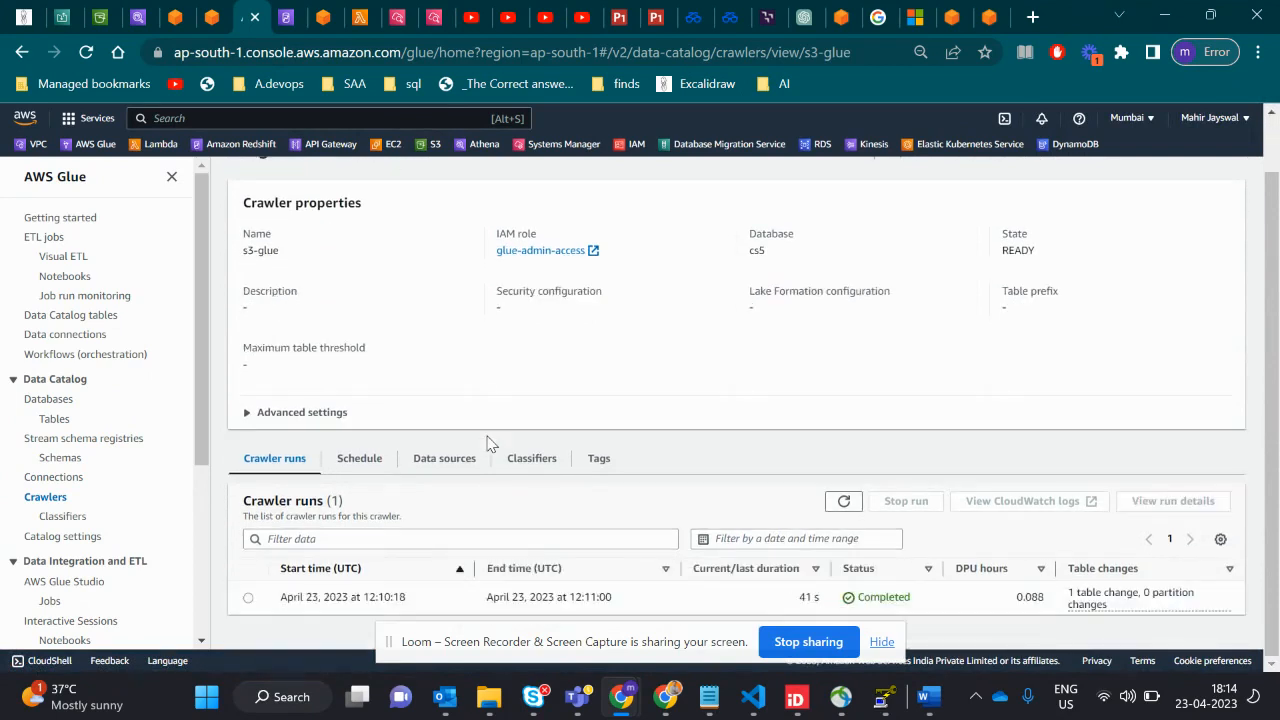
{"action": "double_click", "coordinate": [805, 597]}
- View the crawl run summary for the s3-glue crawler's table changes, then highlight the run's start time
{"action": "left_click", "coordinate": [1097, 612]}
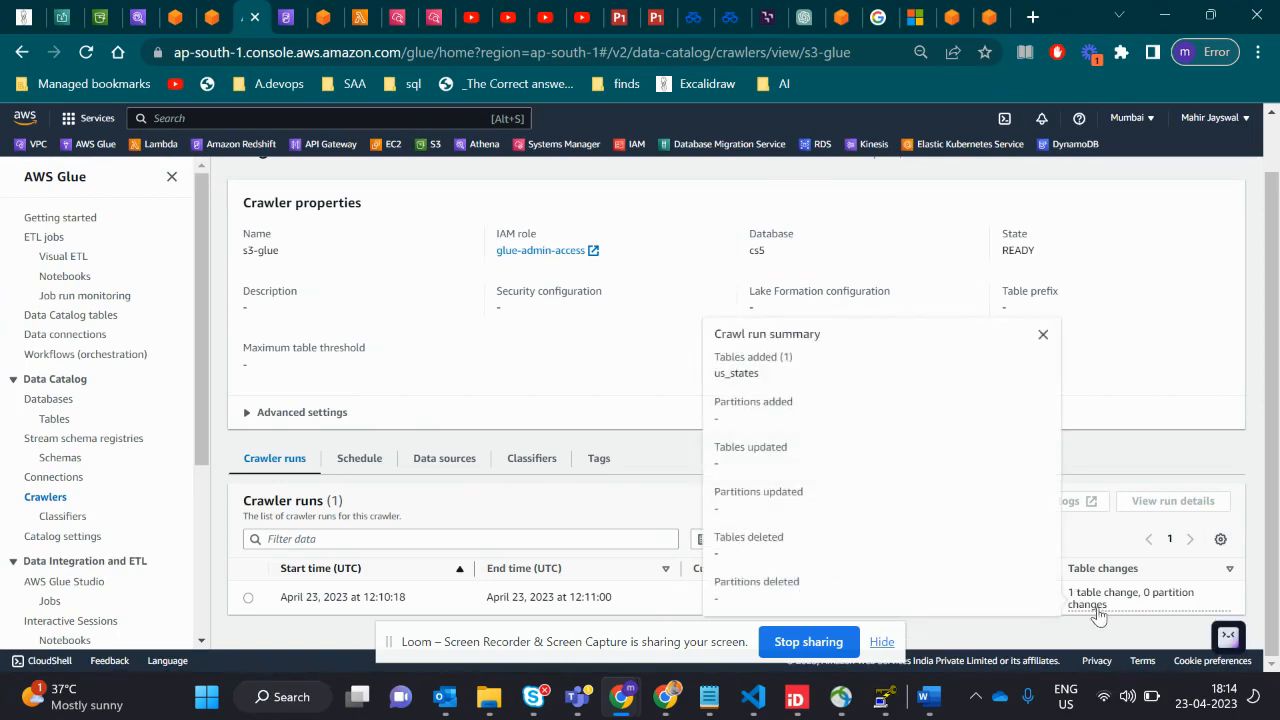
{"action": "left_click", "coordinate": [418, 606]}
{"action": "left_click_drag", "start_coordinate": [414, 603], "coordinate": [222, 606]}
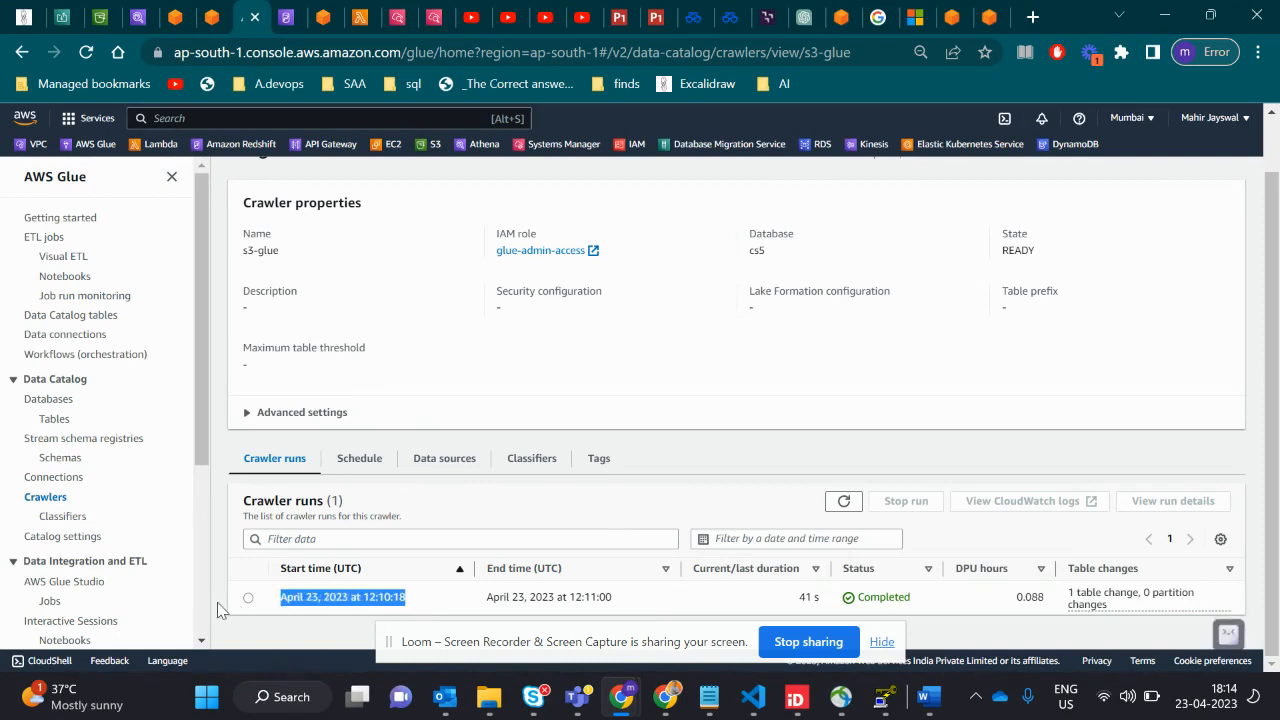
- Open the us_states table from the Data Catalog tables and review its schema columns and data types
{"action": "left_click", "coordinate": [56, 419]}
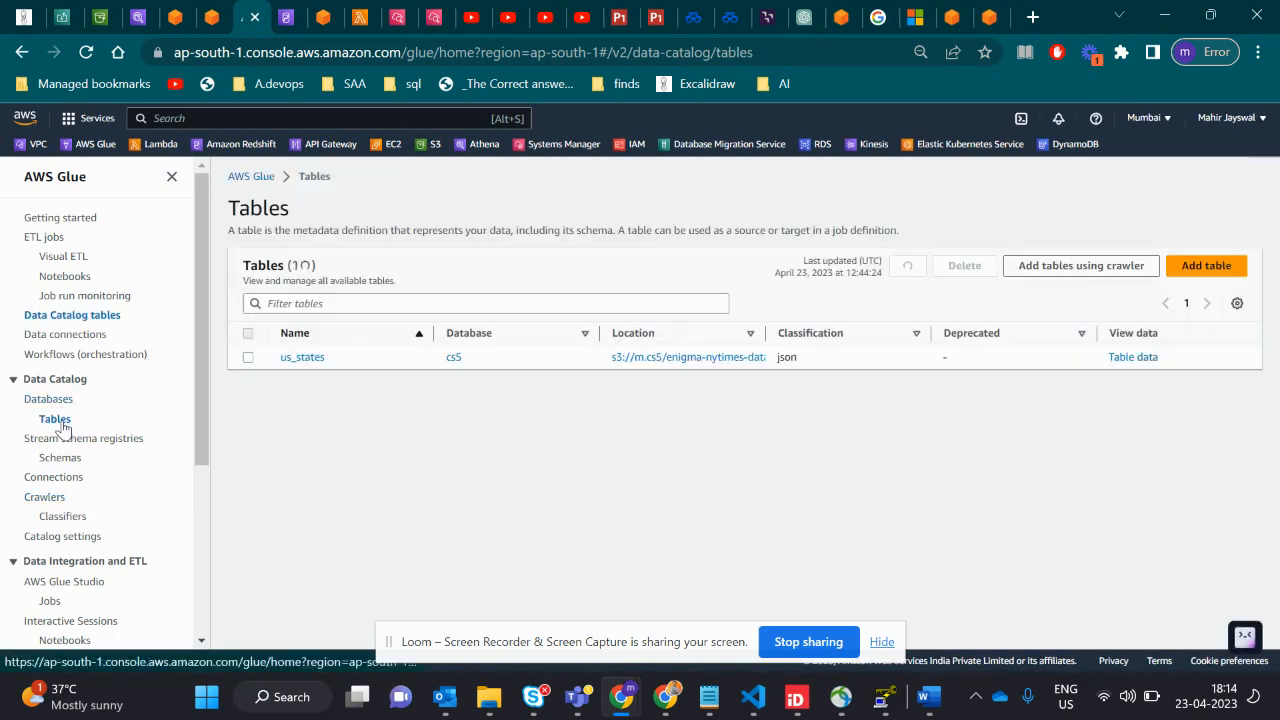
{"action": "left_click", "coordinate": [303, 357]}
{"action": "scroll", "coordinate": [467, 507], "scroll_direction": "down", "scroll_amount": 2}
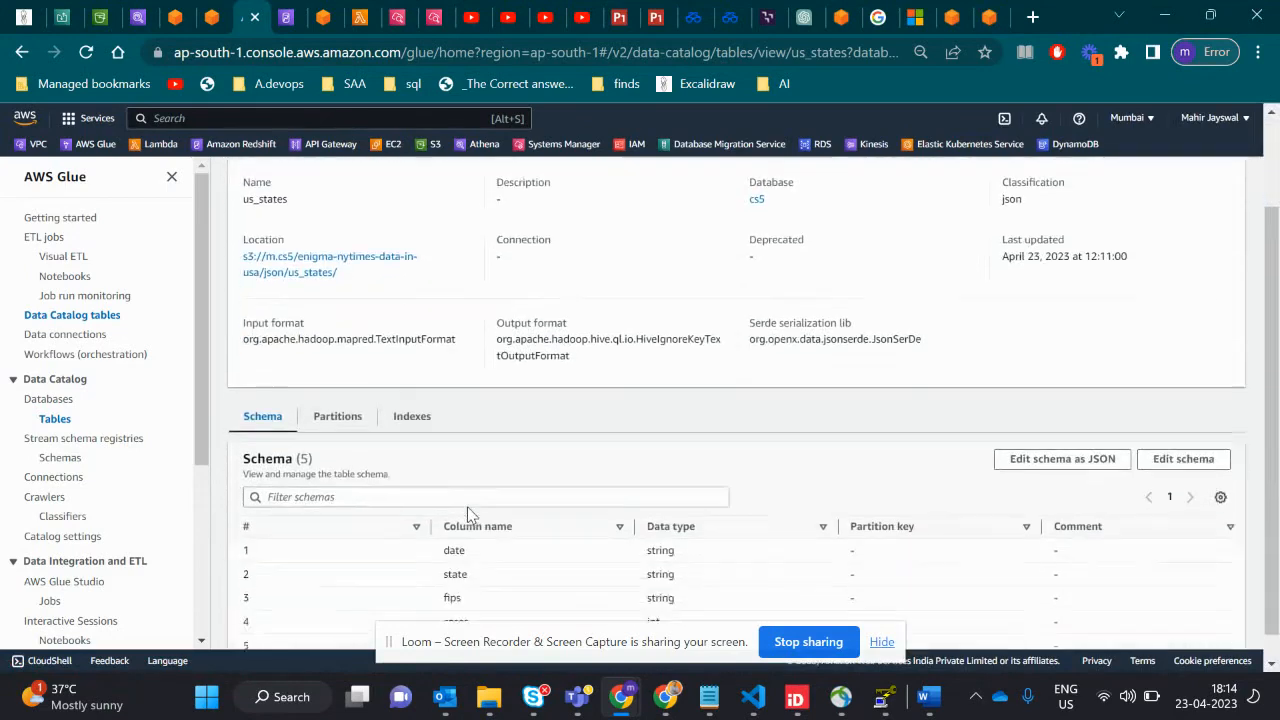
{"action": "scroll", "coordinate": [467, 507], "scroll_direction": "down", "scroll_amount": 1}
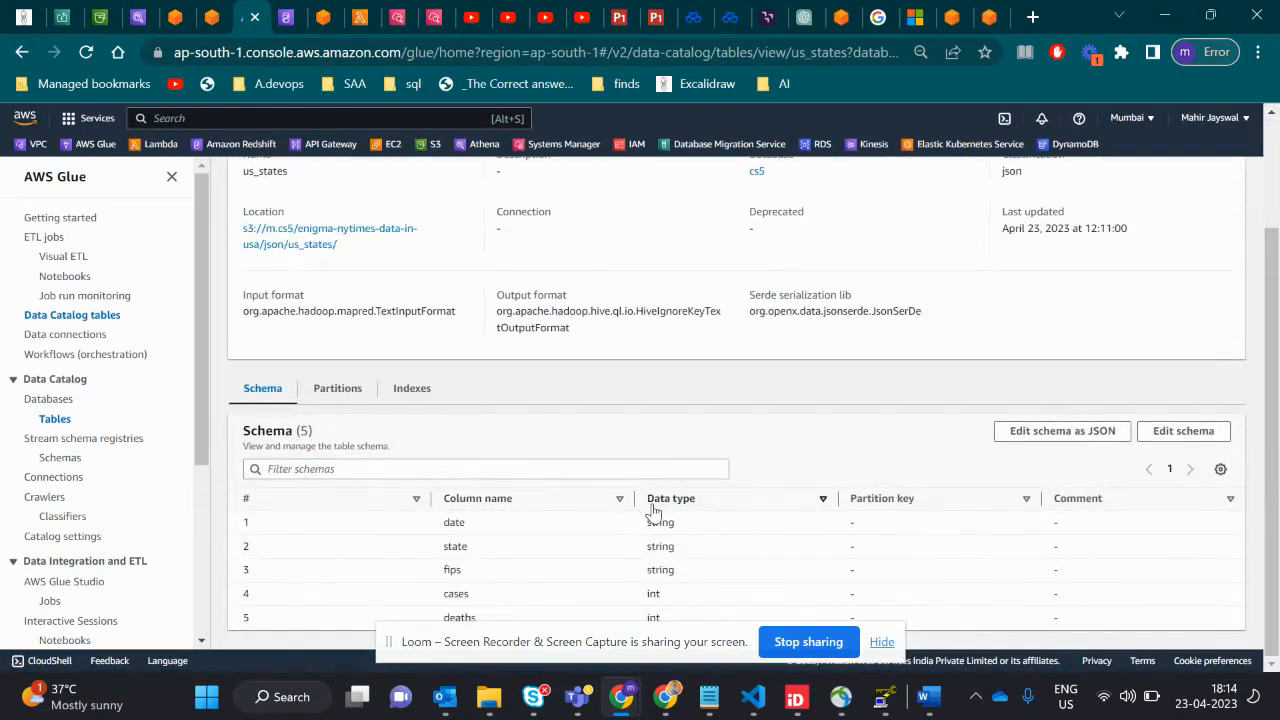
- Check the us_states table's indexes and partitions, then return to its schema and table details
{"action": "left_click", "coordinate": [422, 395]}
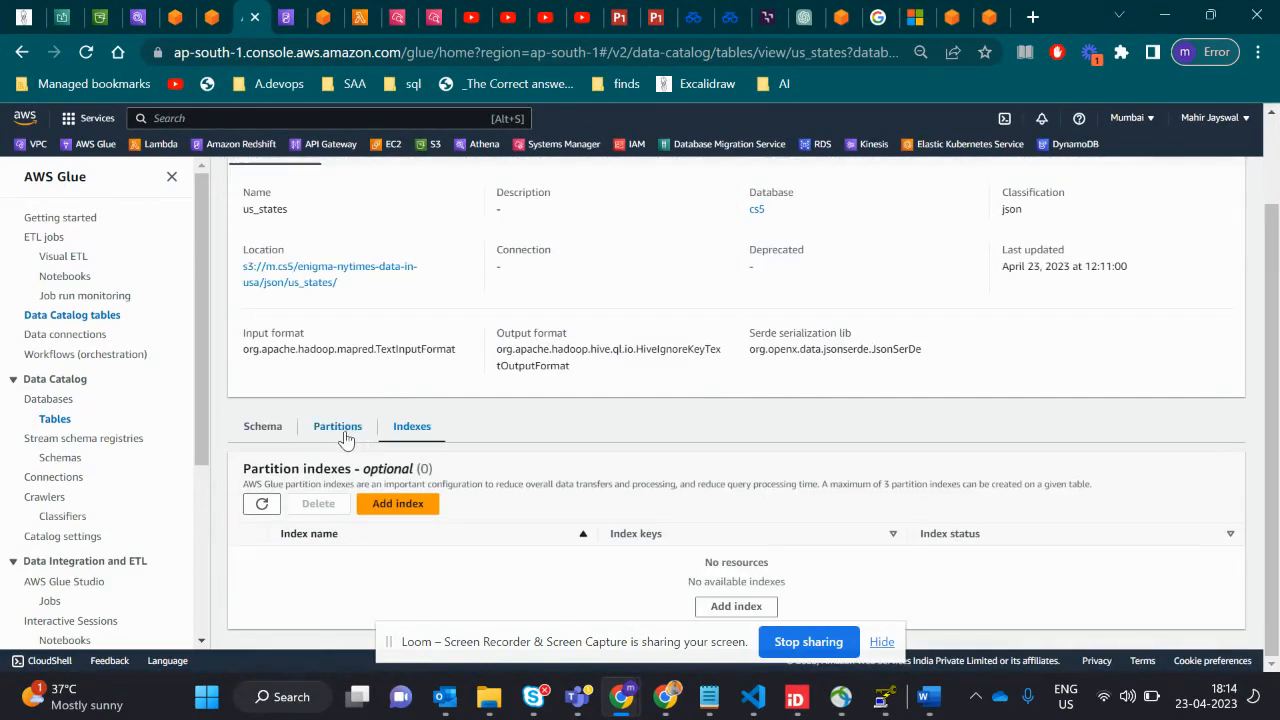
{"action": "left_click", "coordinate": [341, 430]}
{"action": "left_click", "coordinate": [262, 482]}
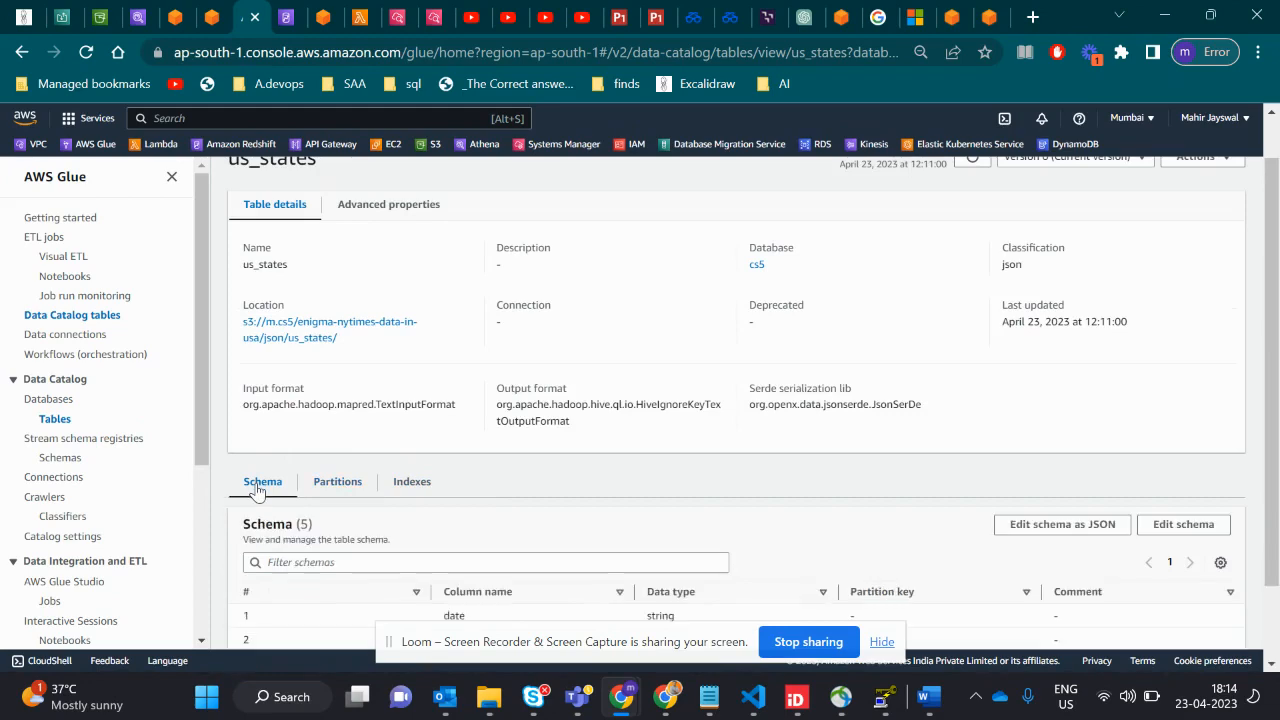
{"action": "scroll", "coordinate": [258, 490], "scroll_direction": "down", "scroll_amount": 1}
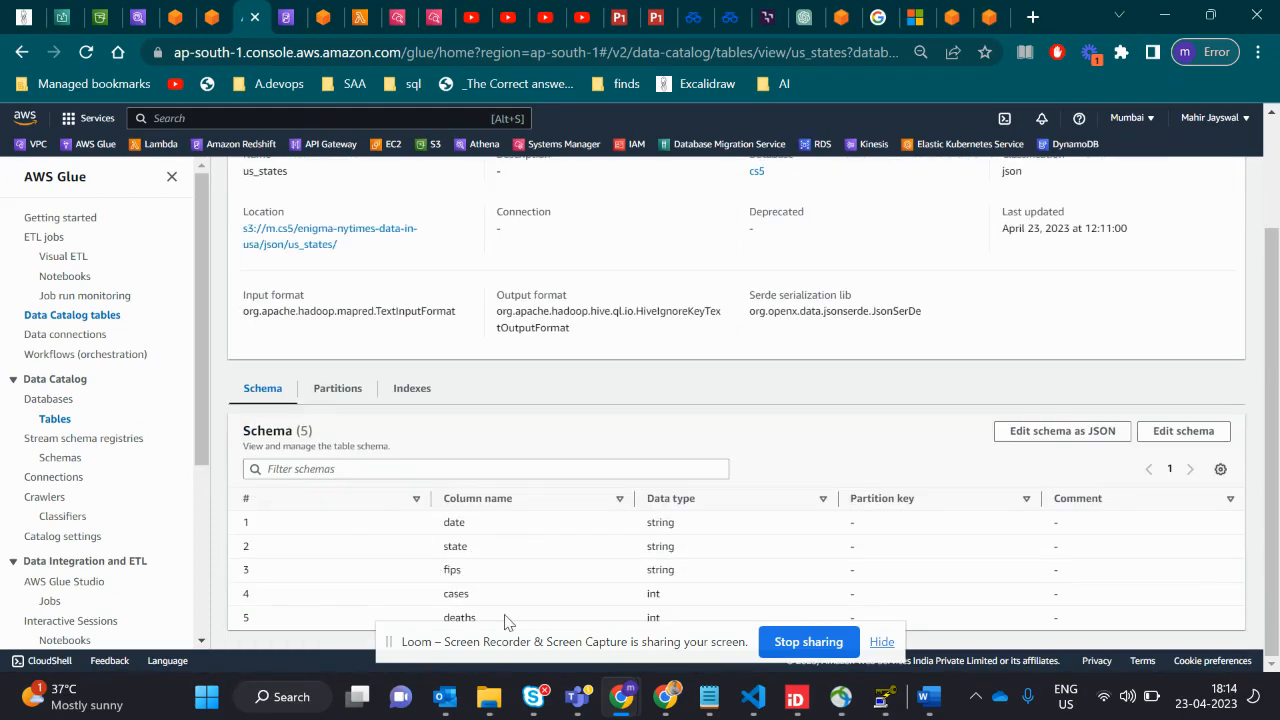
{"action": "scroll", "coordinate": [527, 476], "scroll_direction": "up", "scroll_amount": 2}
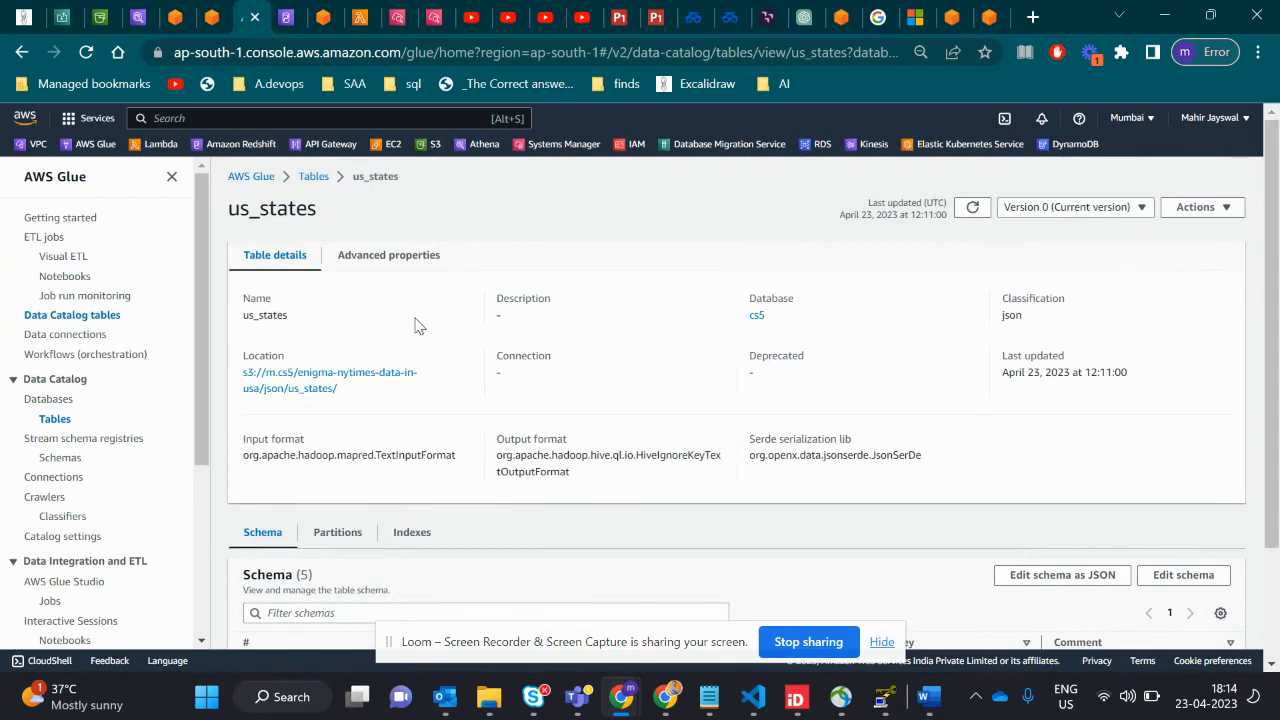
- Switch to the Excalidraw page and view the Case study 5 architecture and the table relationship diagram below it
{"action": "key", "text": "alt+Tab"}
{"action": "left_click", "coordinate": [30, 16]}
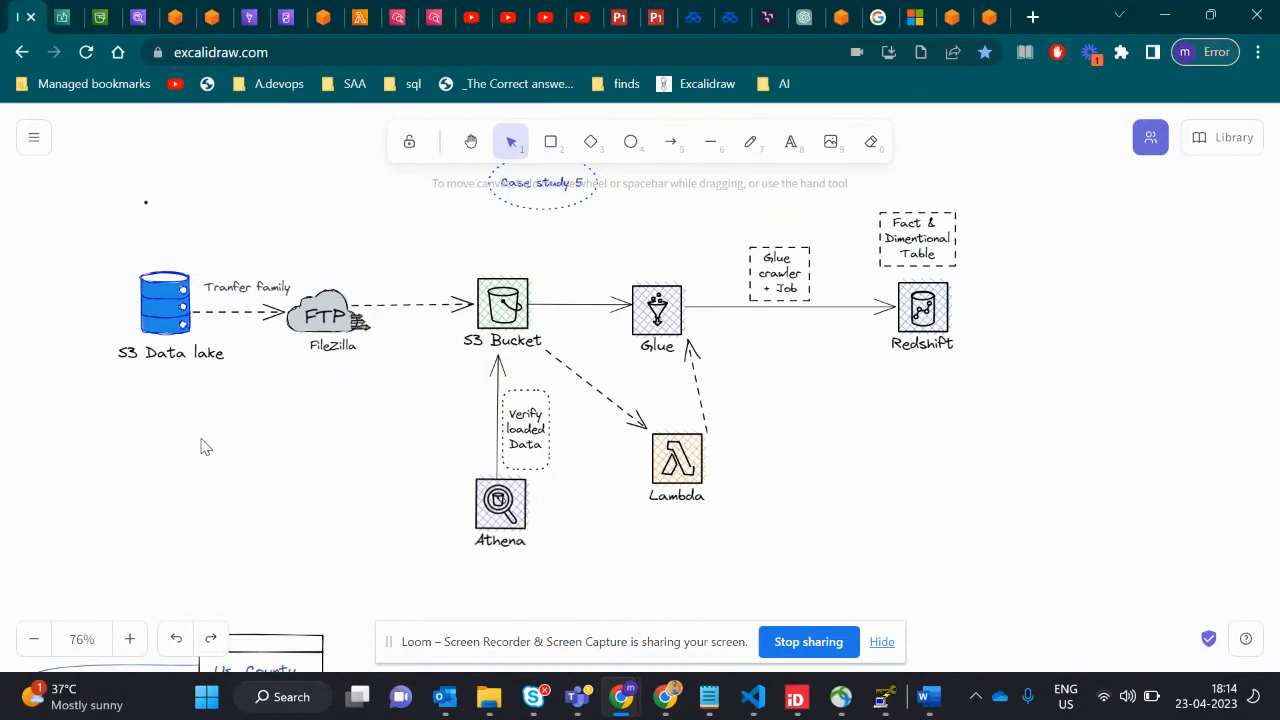
{"action": "scroll", "coordinate": [200, 446], "scroll_direction": "down", "scroll_amount": 5}
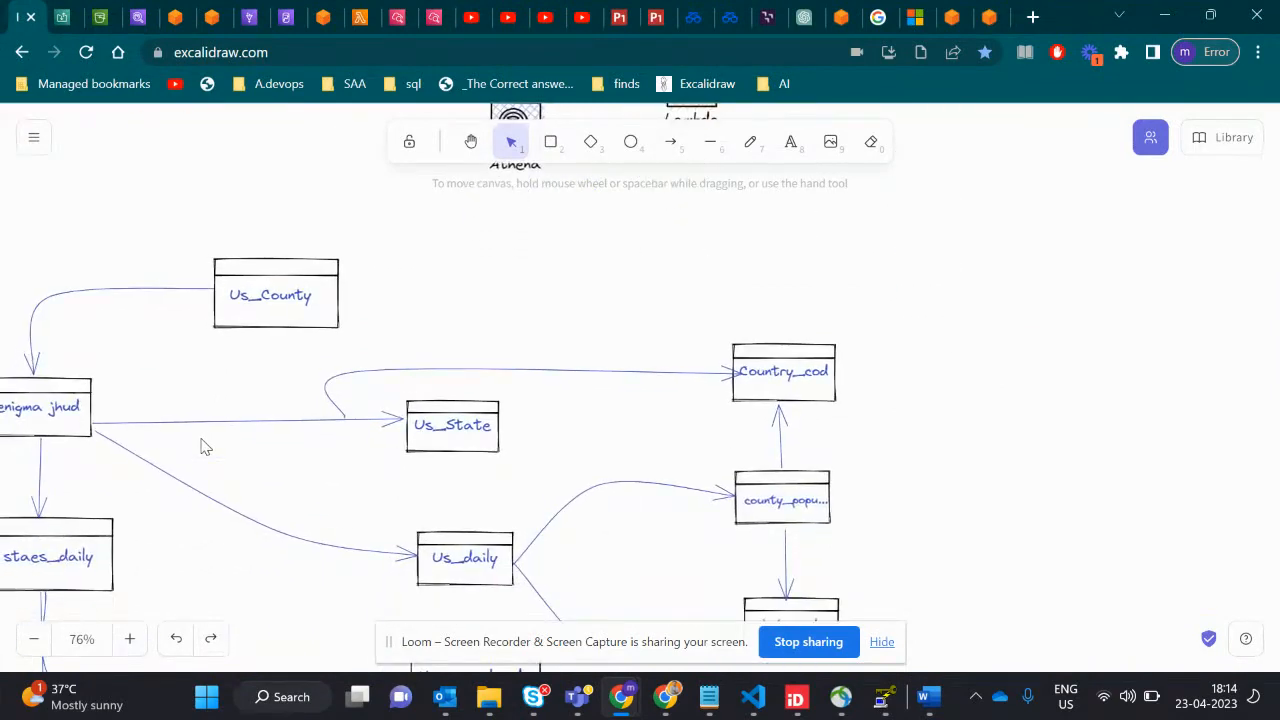
- Switch back to the Word document and highlight the Step-3 text on Athena verification, followed by the Step-4 text on Redshift tables
{"action": "key", "text": "alt+Tab"}
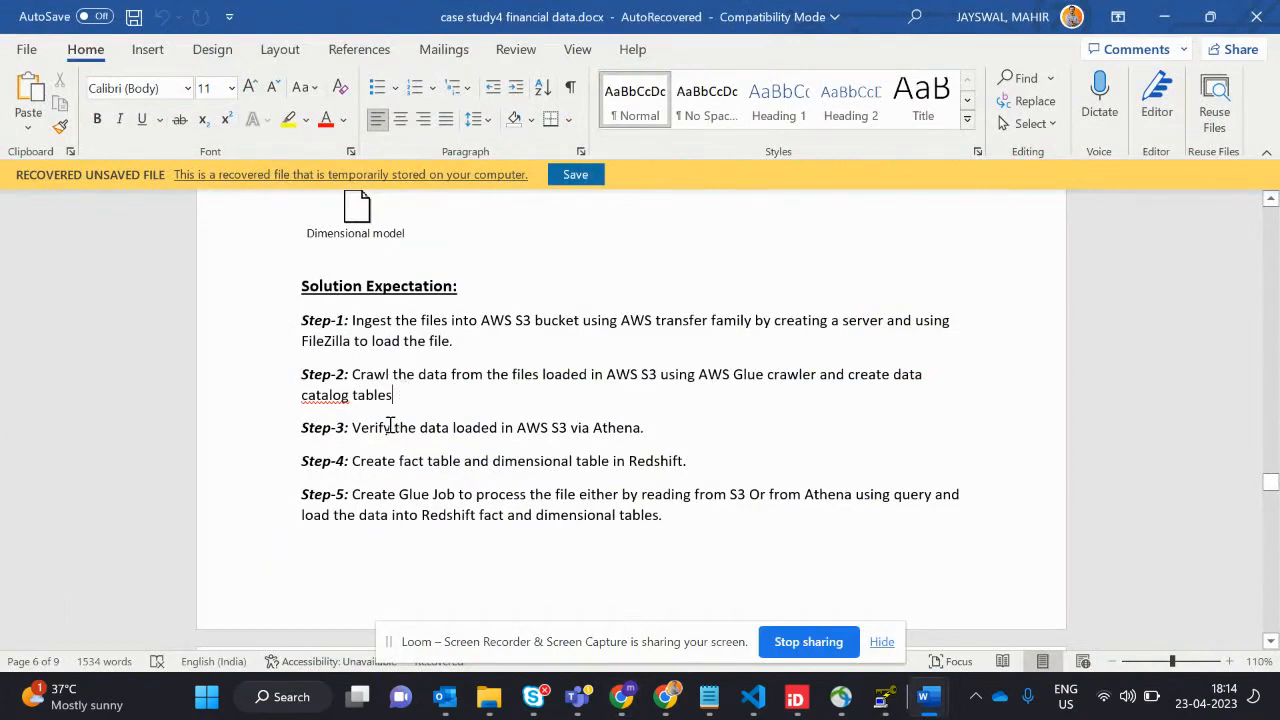
{"action": "left_click_drag", "start_coordinate": [379, 430], "coordinate": [613, 429]}
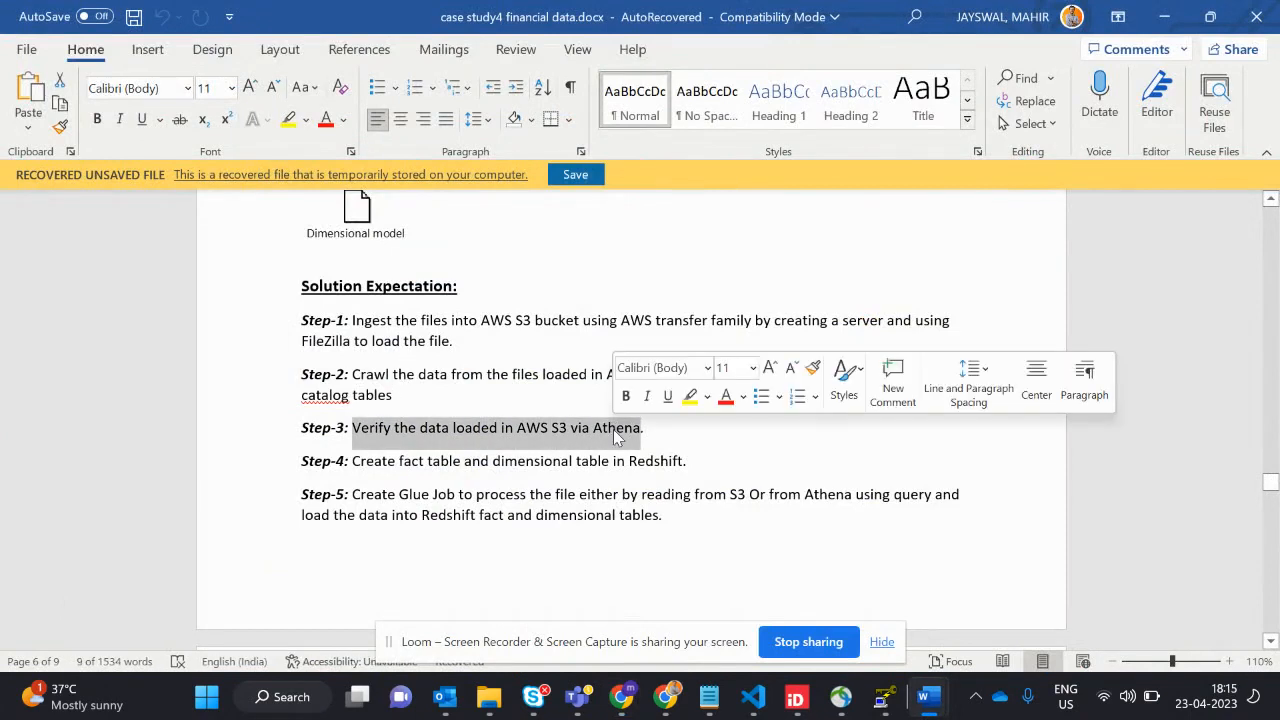
{"action": "left_click", "coordinate": [351, 462]}
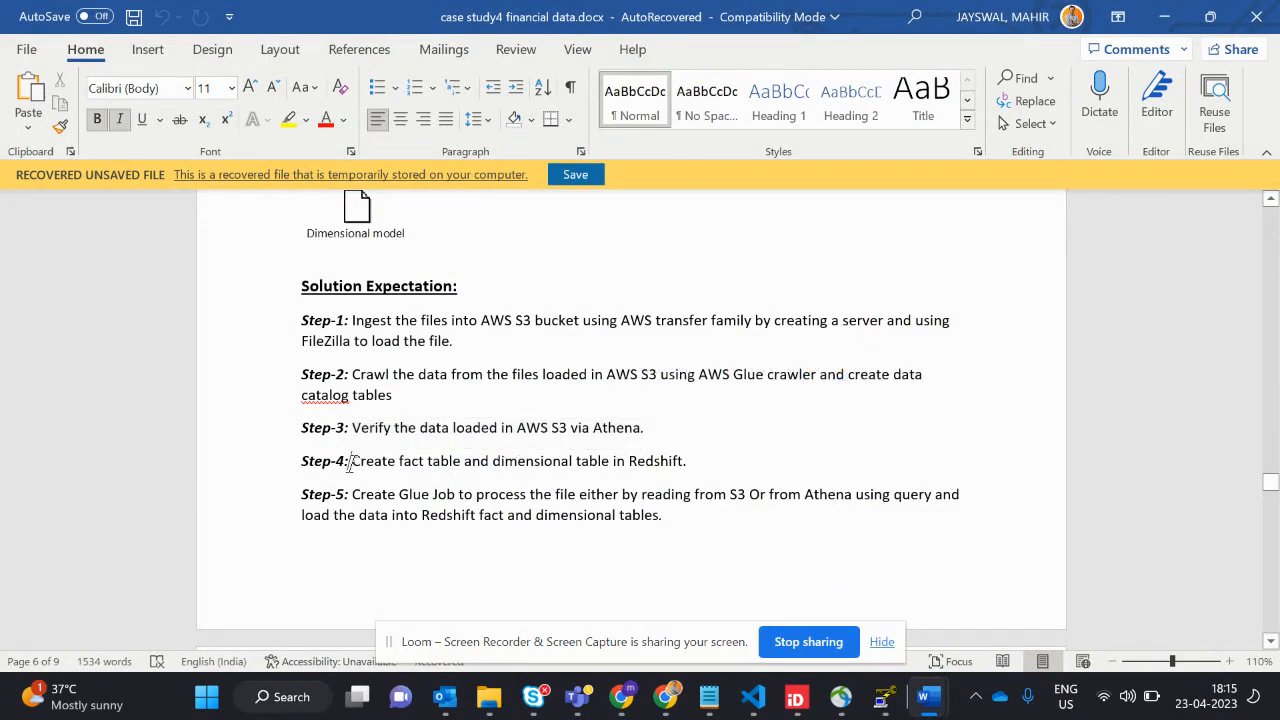
{"action": "left_click_drag", "start_coordinate": [351, 462], "coordinate": [688, 461]}
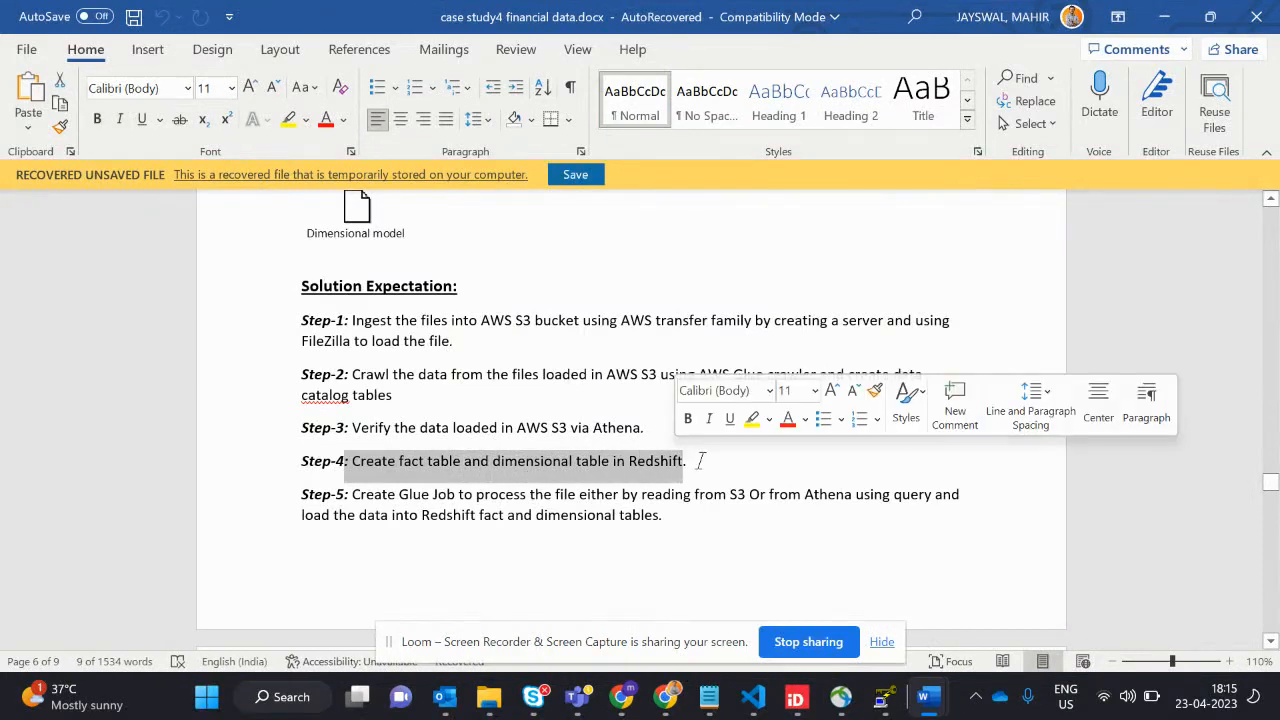
- Highlight "Create Glue Job to" in Step-5, followed by "dimensional tables" at the end of that step
{"action": "left_click", "coordinate": [386, 514]}
{"action": "left_click_drag", "start_coordinate": [352, 494], "coordinate": [464, 496]}
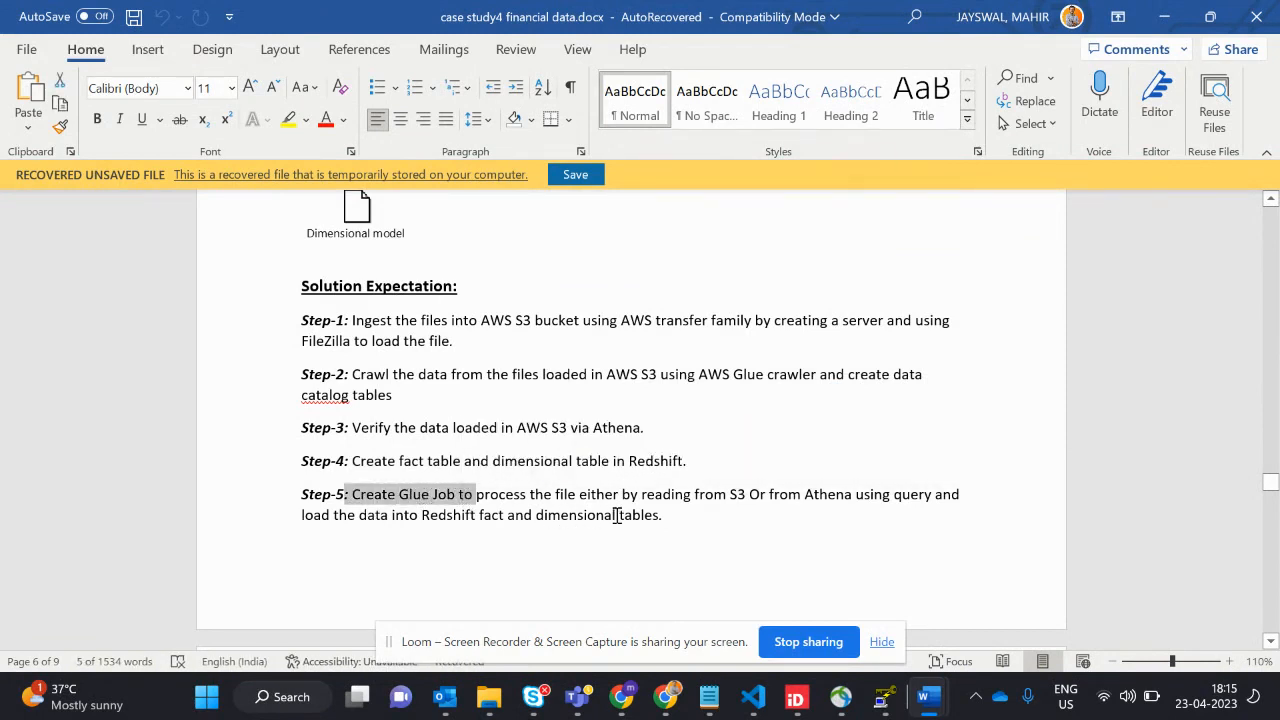
{"action": "left_click_drag", "start_coordinate": [615, 515], "coordinate": [657, 522]}
- Highlight the Step-6 text about the Lambda trigger, followed by the Step-7 text about documenting queries, and clear the selection
{"action": "scroll", "coordinate": [656, 519], "scroll_direction": "down", "scroll_amount": 3}
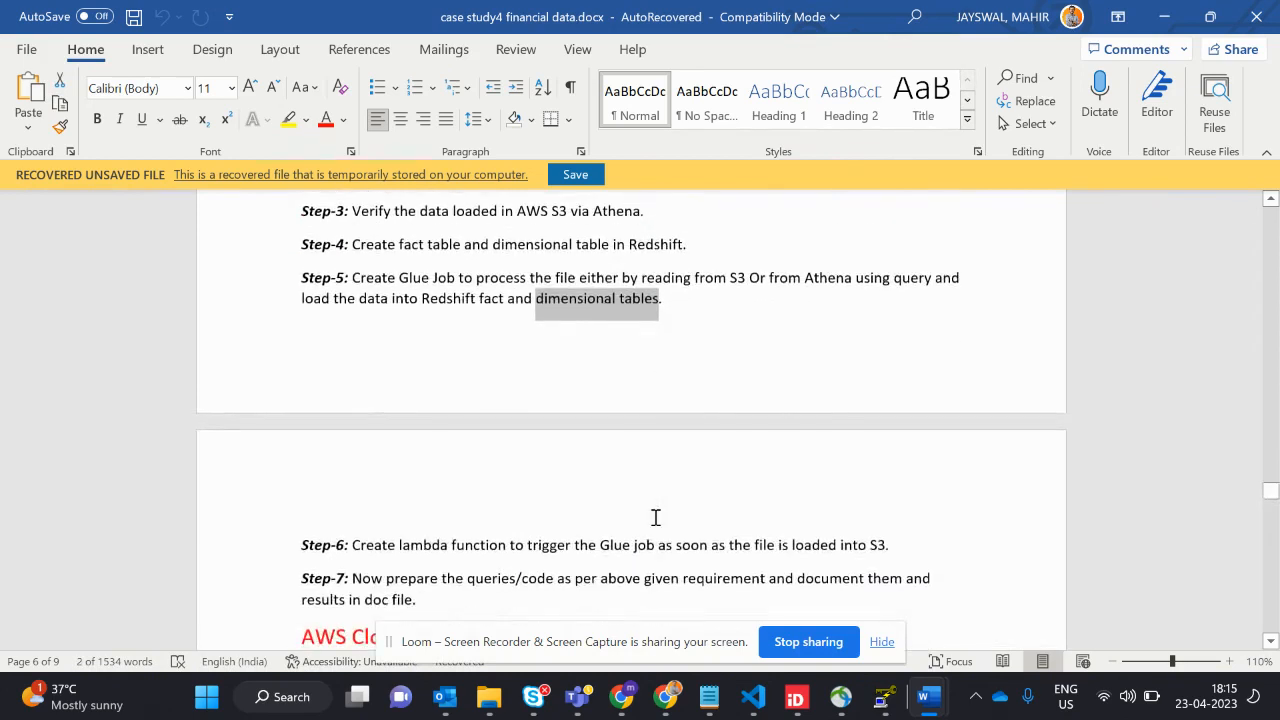
{"action": "scroll", "coordinate": [655, 517], "scroll_direction": "down", "scroll_amount": 1}
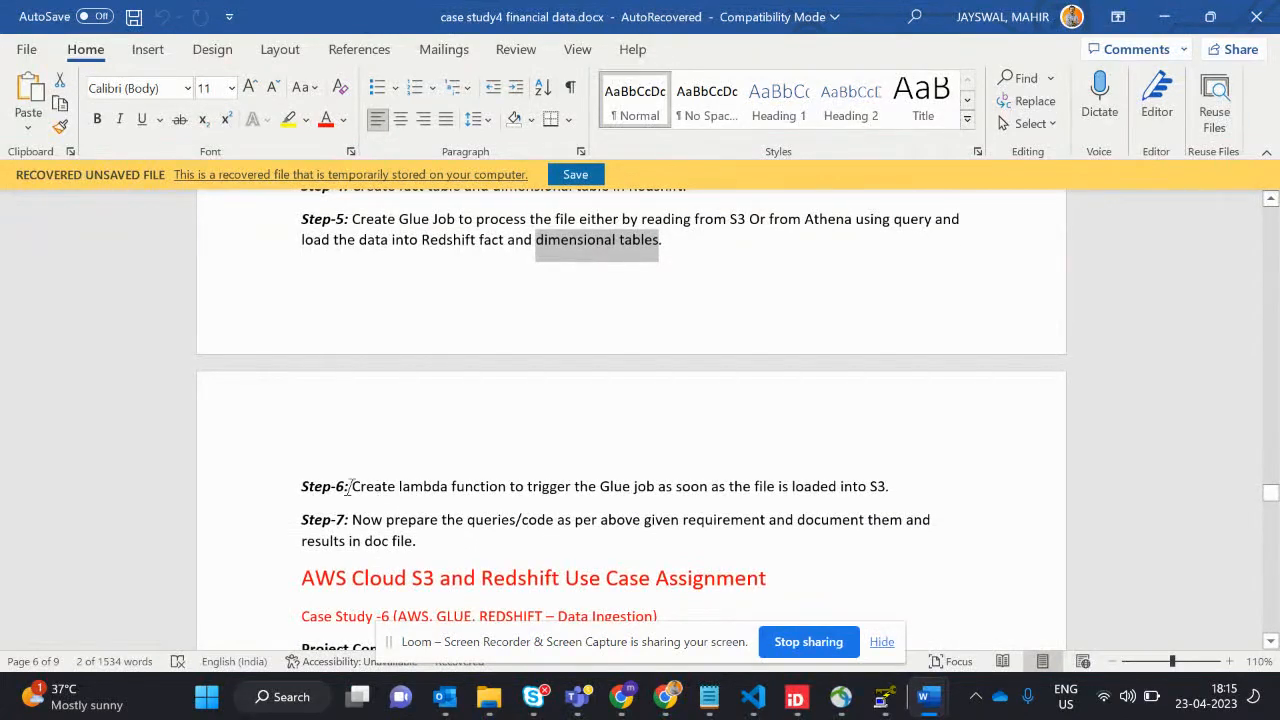
{"action": "left_click_drag", "start_coordinate": [348, 487], "coordinate": [862, 500]}
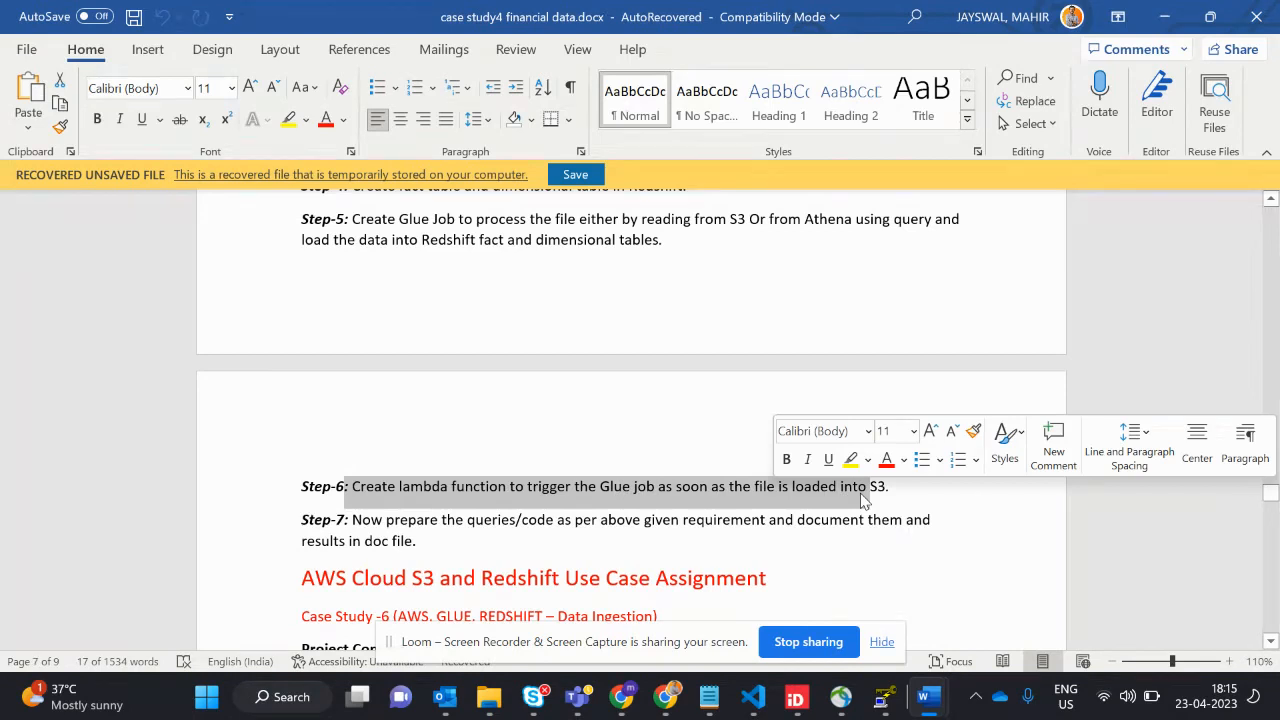
{"action": "left_click_drag", "start_coordinate": [353, 519], "coordinate": [421, 544]}
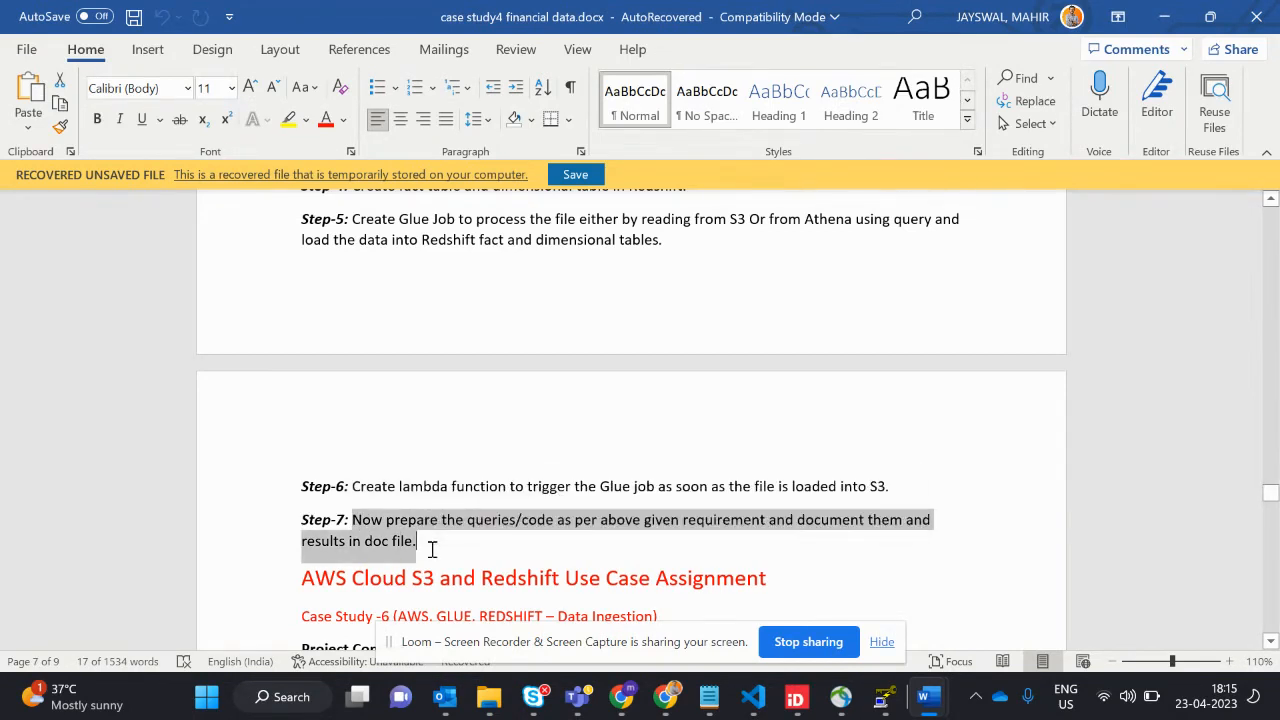
{"action": "left_click", "coordinate": [431, 549]}
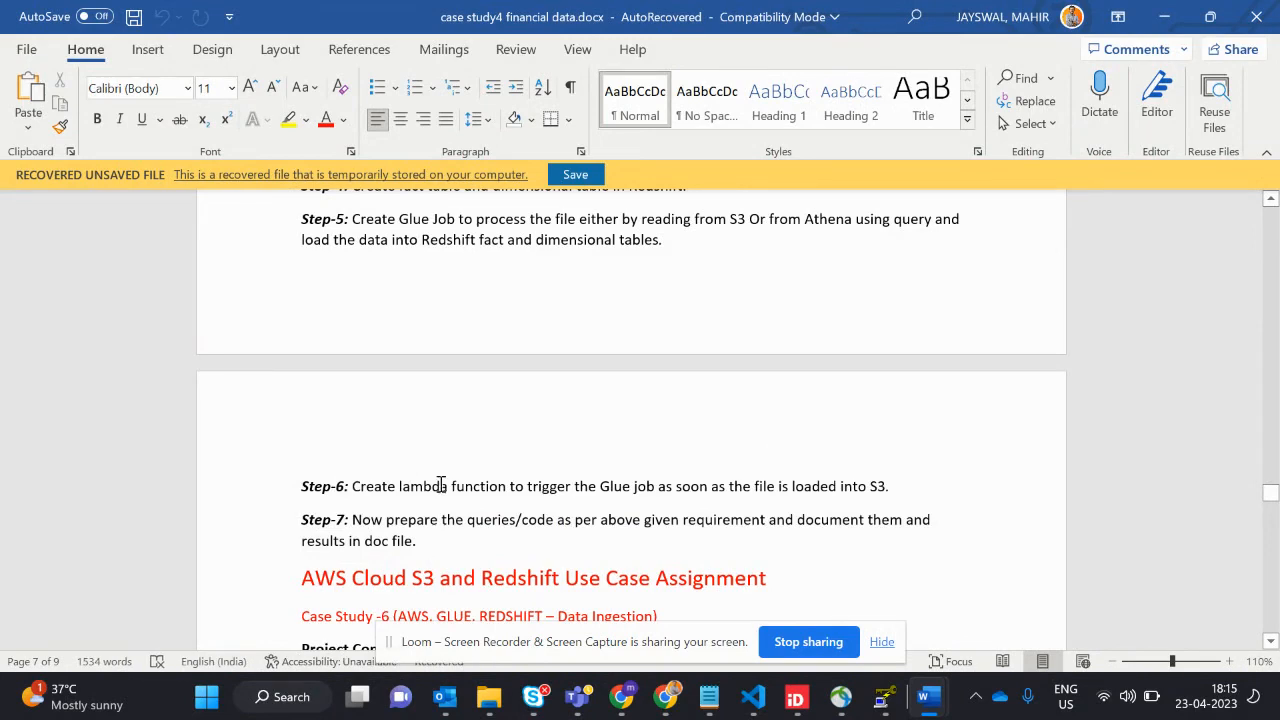
- Return to the Solution Expectation section, then switch to the Chrome window showing the Loom recording page
{"action": "scroll", "coordinate": [441, 485], "scroll_direction": "up", "scroll_amount": 5}
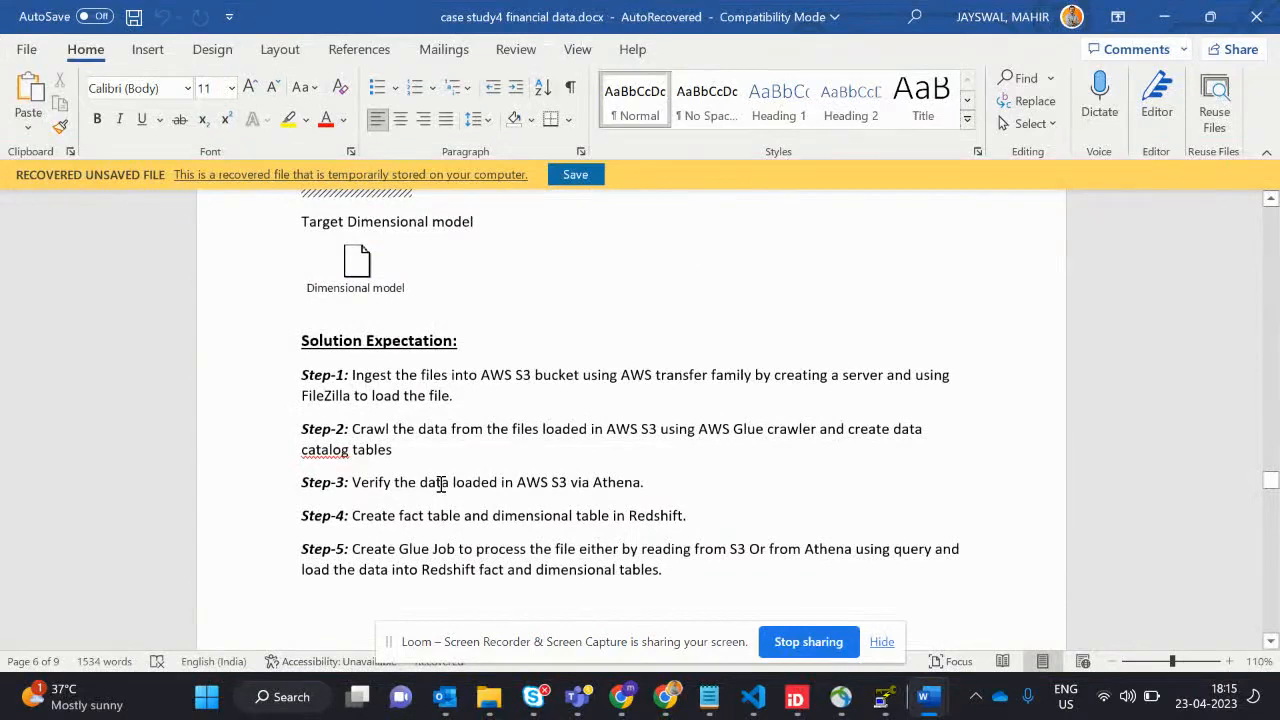
{"action": "key", "text": "super+Tab"}
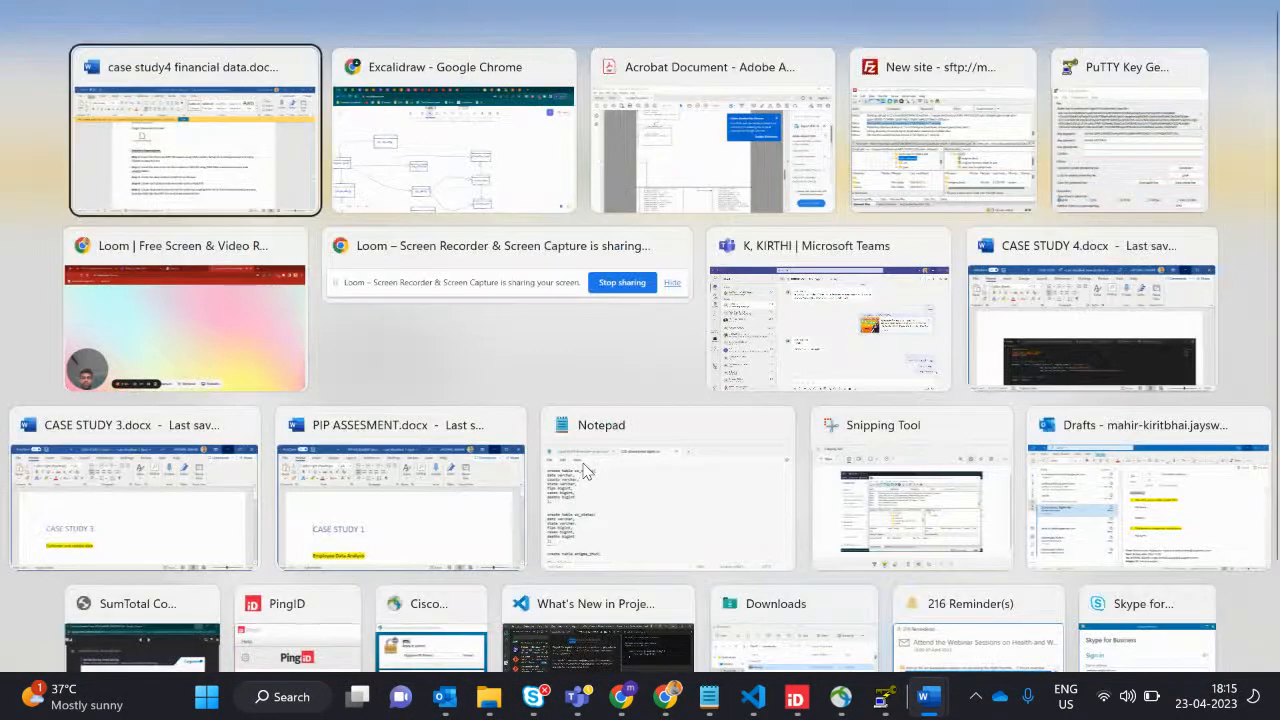
{"action": "key", "text": "Down"}
{"action": "key", "text": "Return"}
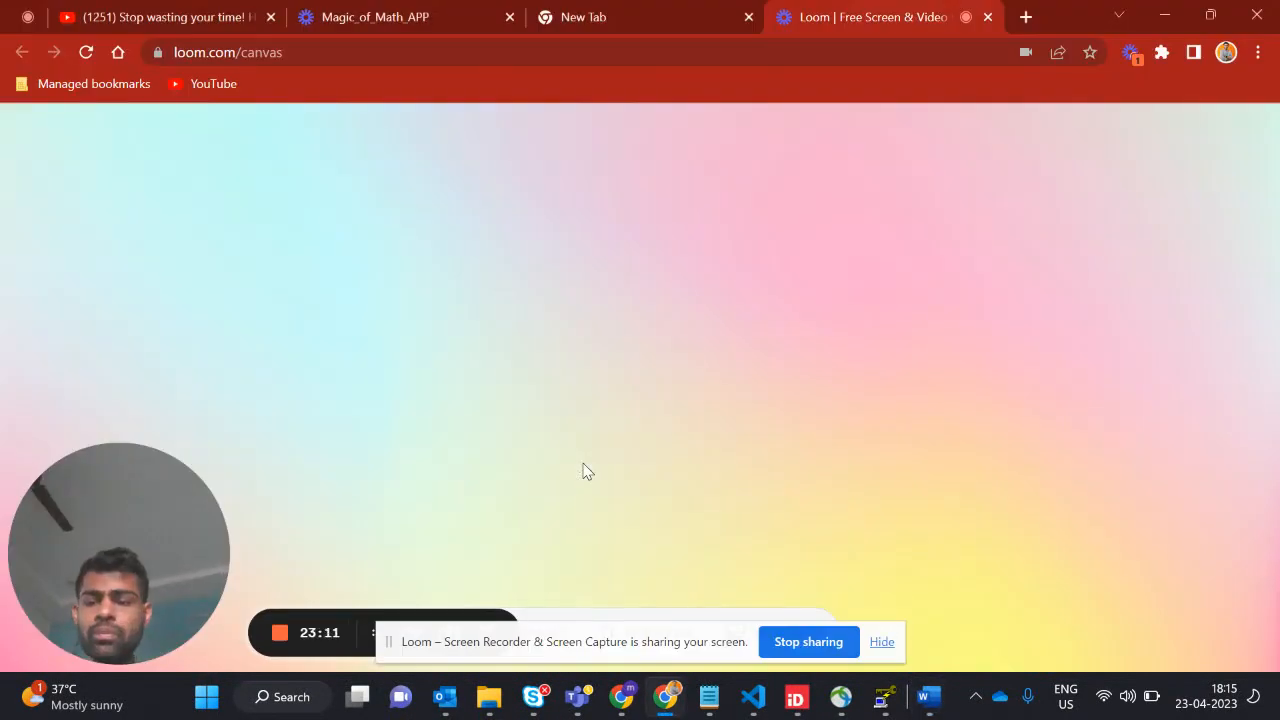